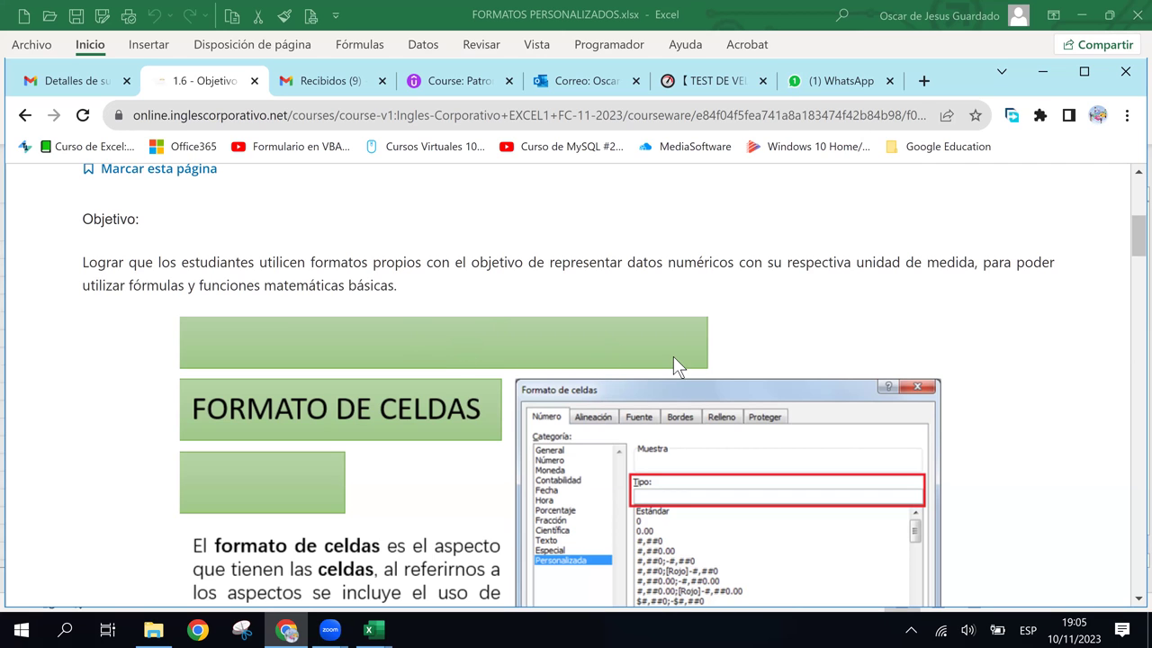
Bring the FORMATOS DE CELDAS workbook forward and look through its Hoja2 and Tabla sheets
{"action": "left_click_drag", "start_coordinate": [1137, 239], "coordinate": [1136, 259]}
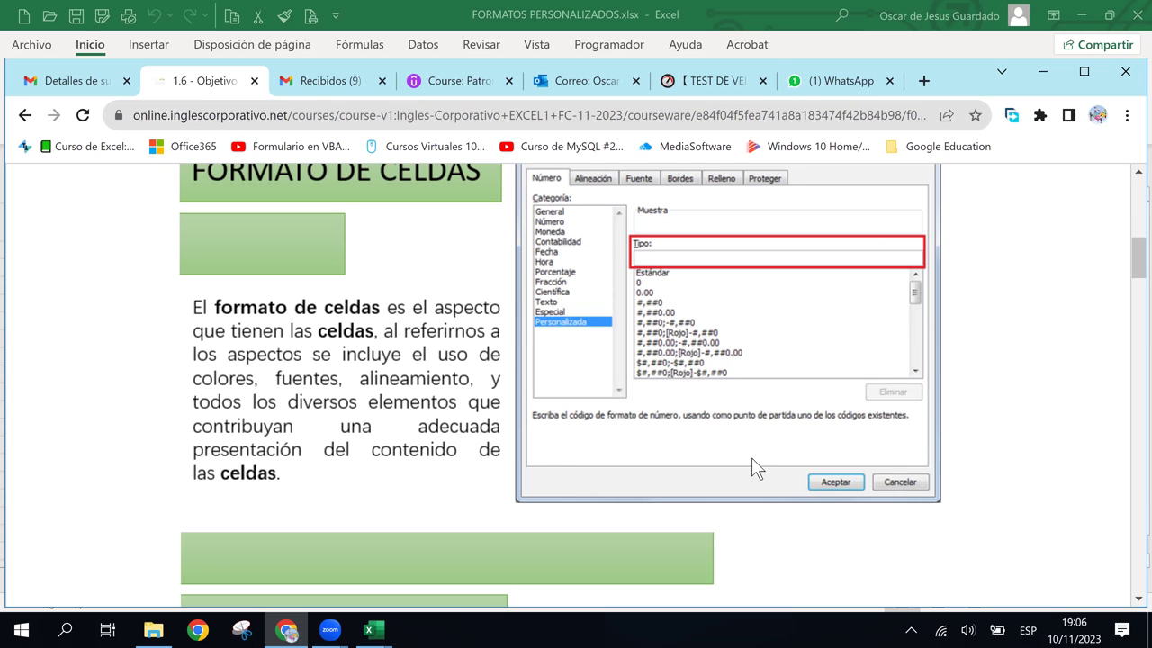
{"action": "left_click", "coordinate": [372, 630]}
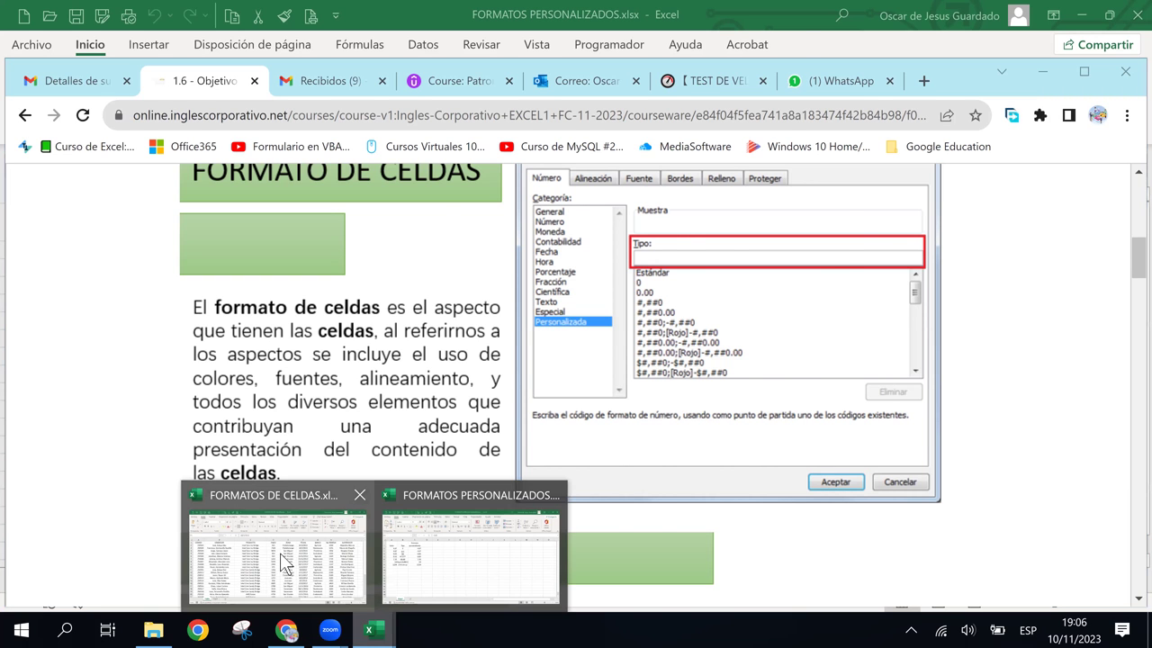
{"action": "left_click", "coordinate": [283, 558]}
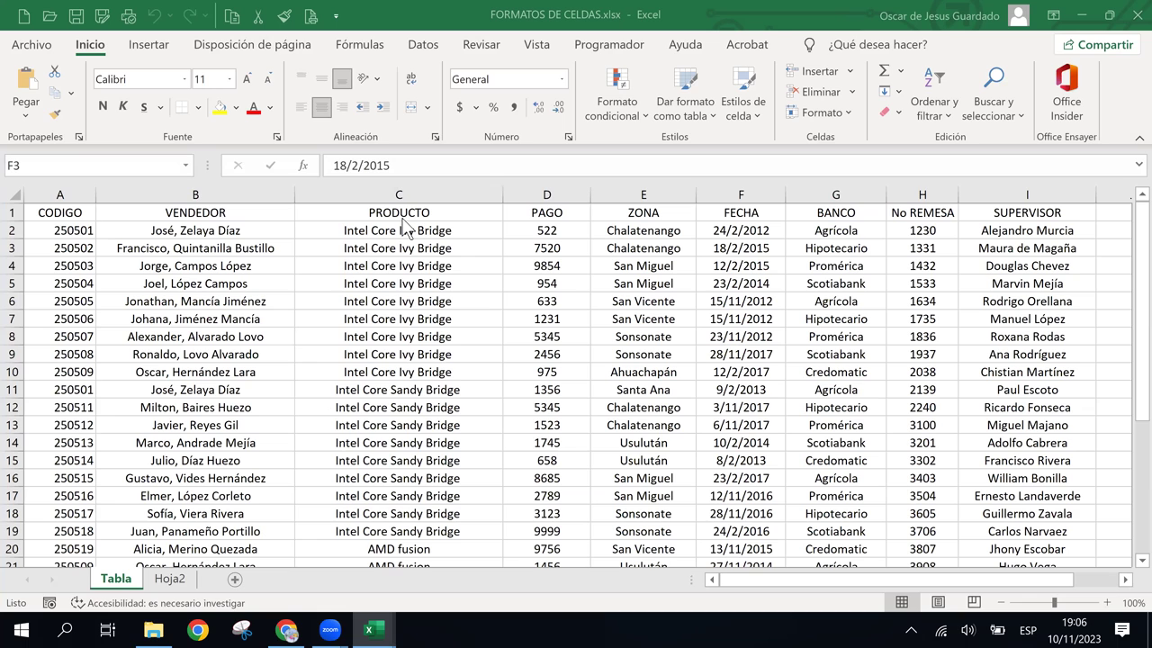
{"action": "left_click", "coordinate": [174, 581]}
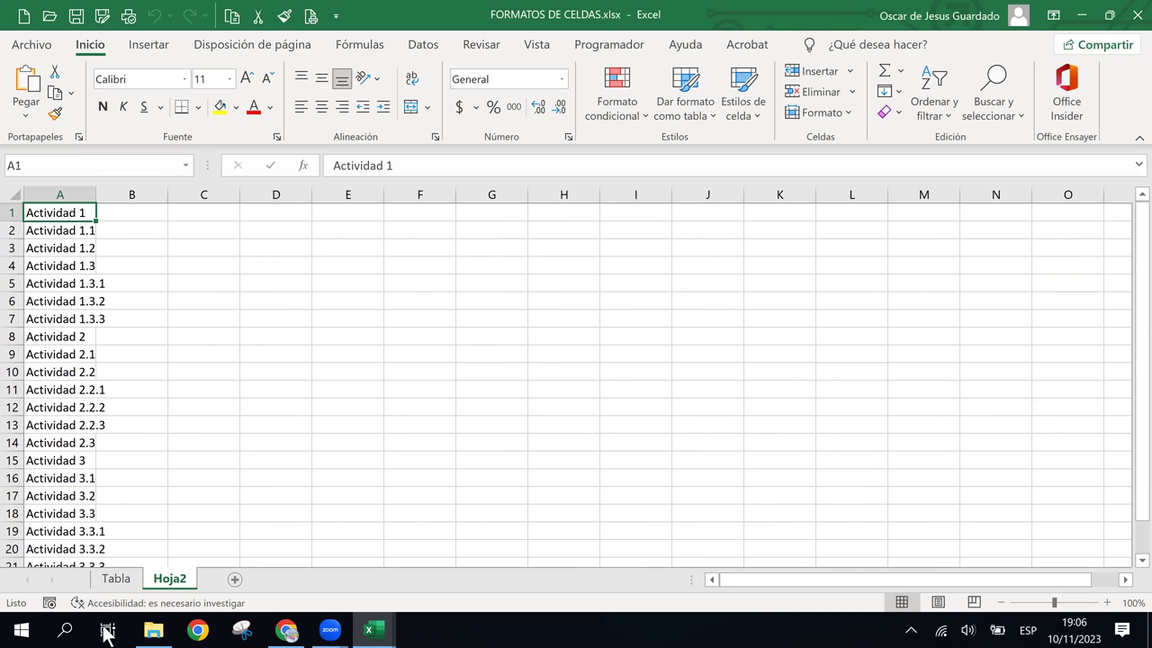
{"action": "left_click", "coordinate": [116, 579]}
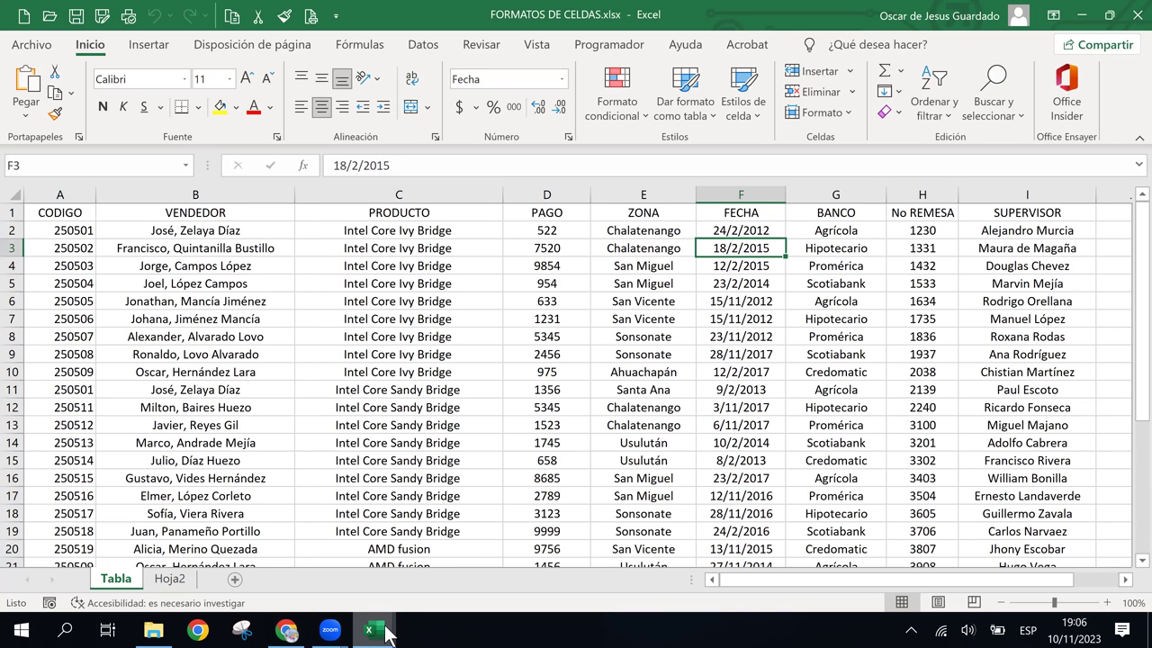
Switch to the FORMATOS PERSONALIZADOS workbook and select the header cells A1:C1
{"action": "mouse_move", "coordinate": [385, 631]}
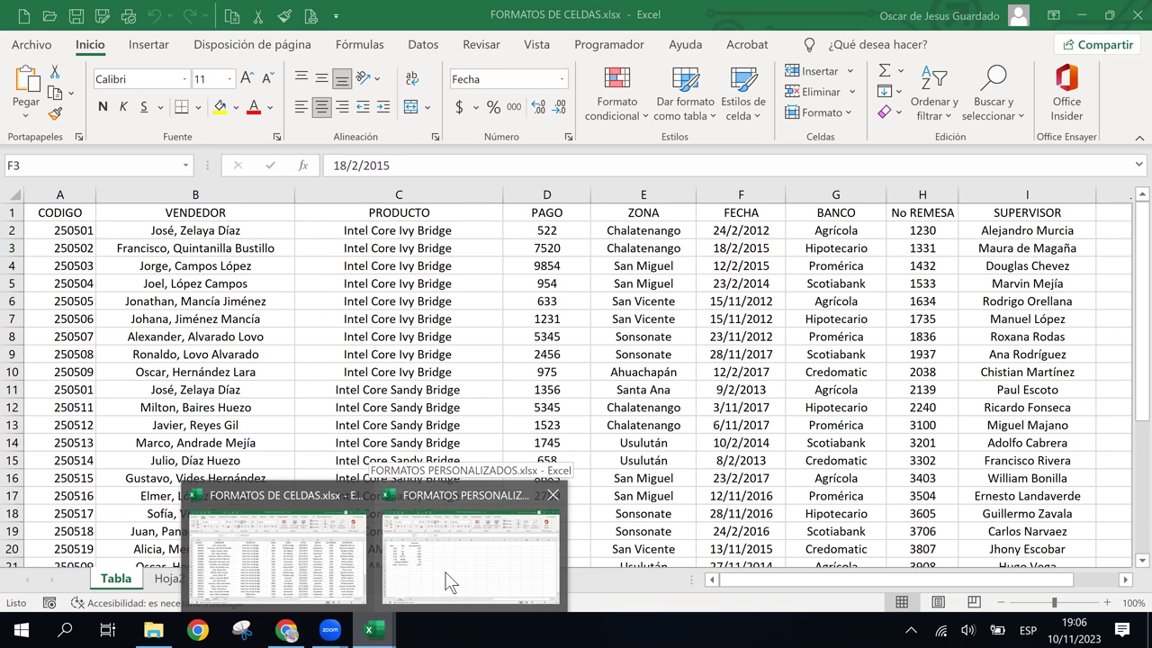
{"action": "left_click", "coordinate": [446, 568]}
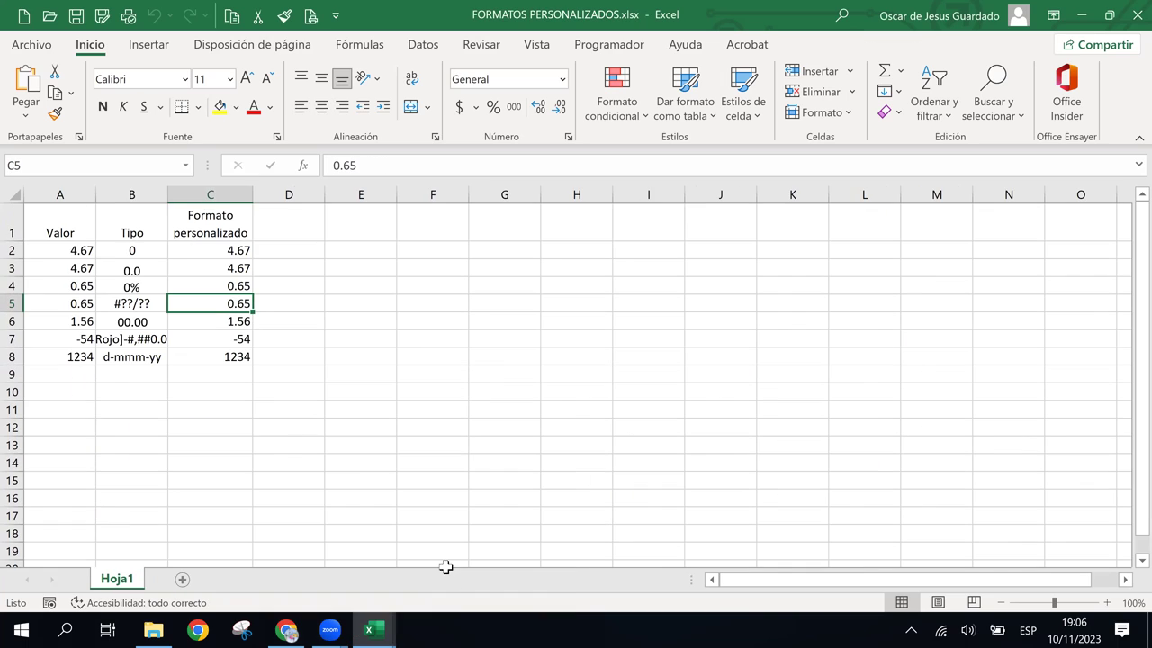
{"action": "left_click", "coordinate": [175, 264]}
{"action": "left_click_drag", "start_coordinate": [68, 223], "coordinate": [200, 237]}
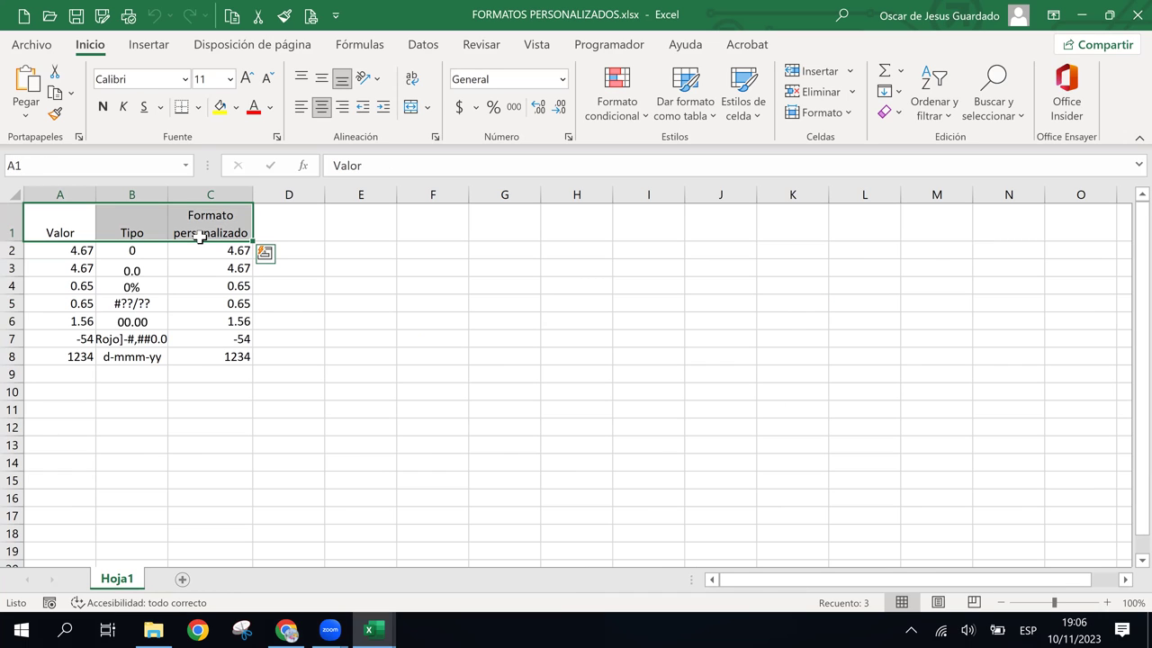
Fill the header cells A1:C1 with orange
{"action": "left_click", "coordinate": [238, 108]}
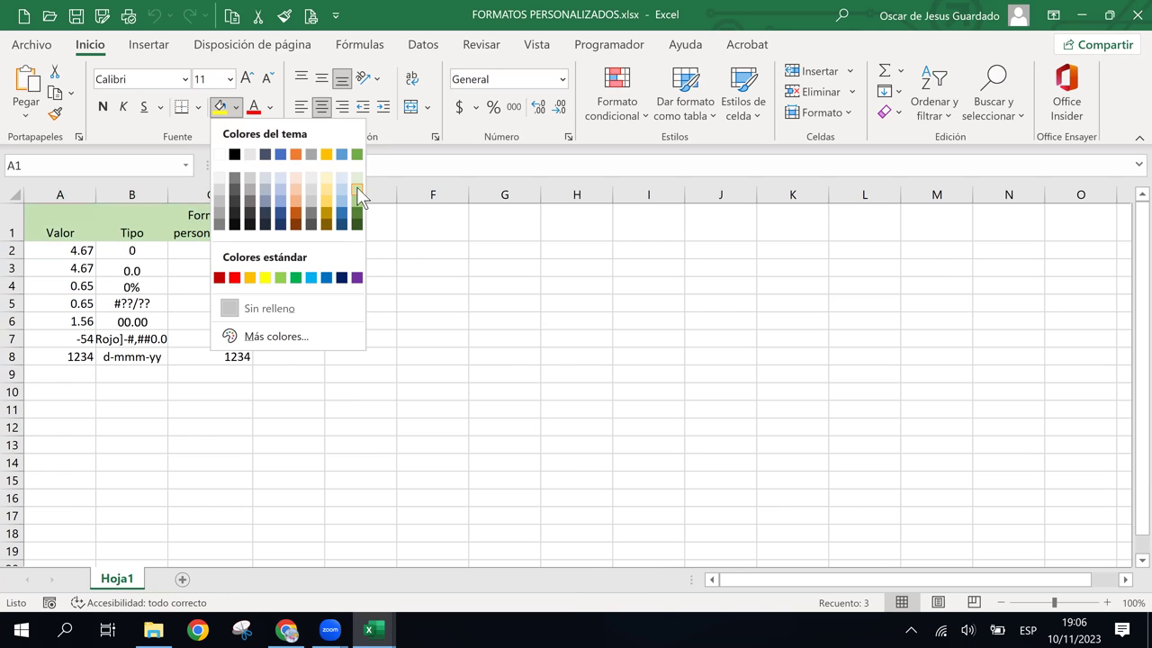
{"action": "left_click", "coordinate": [297, 205]}
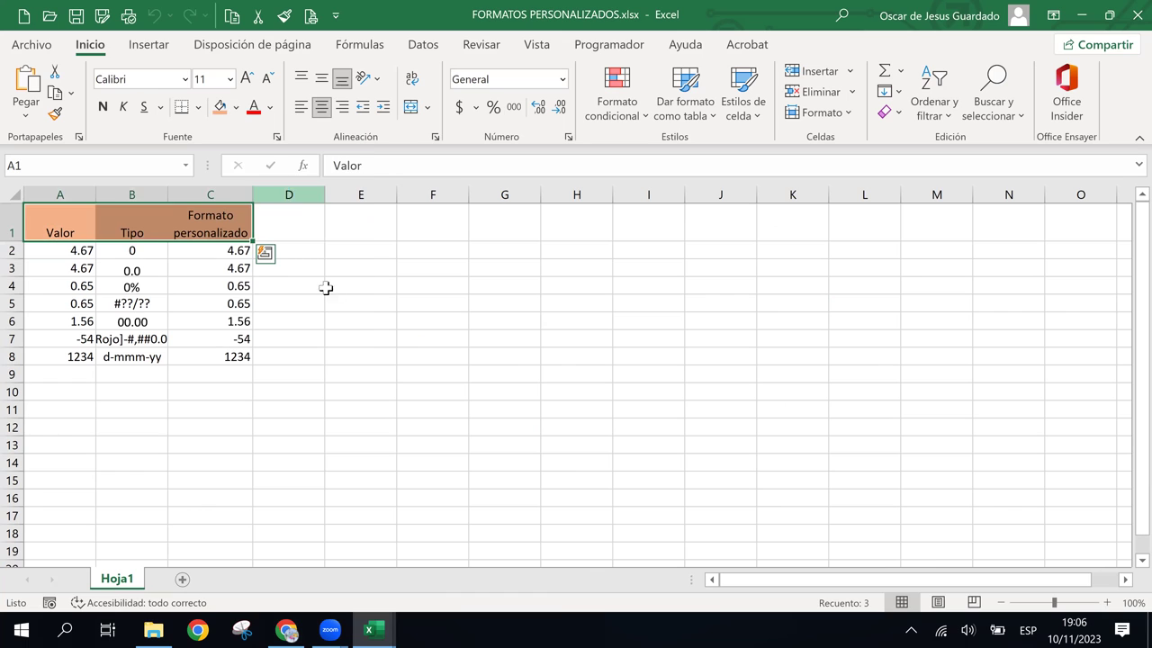
{"action": "left_click", "coordinate": [209, 228]}
{"action": "left_click", "coordinate": [116, 232]}
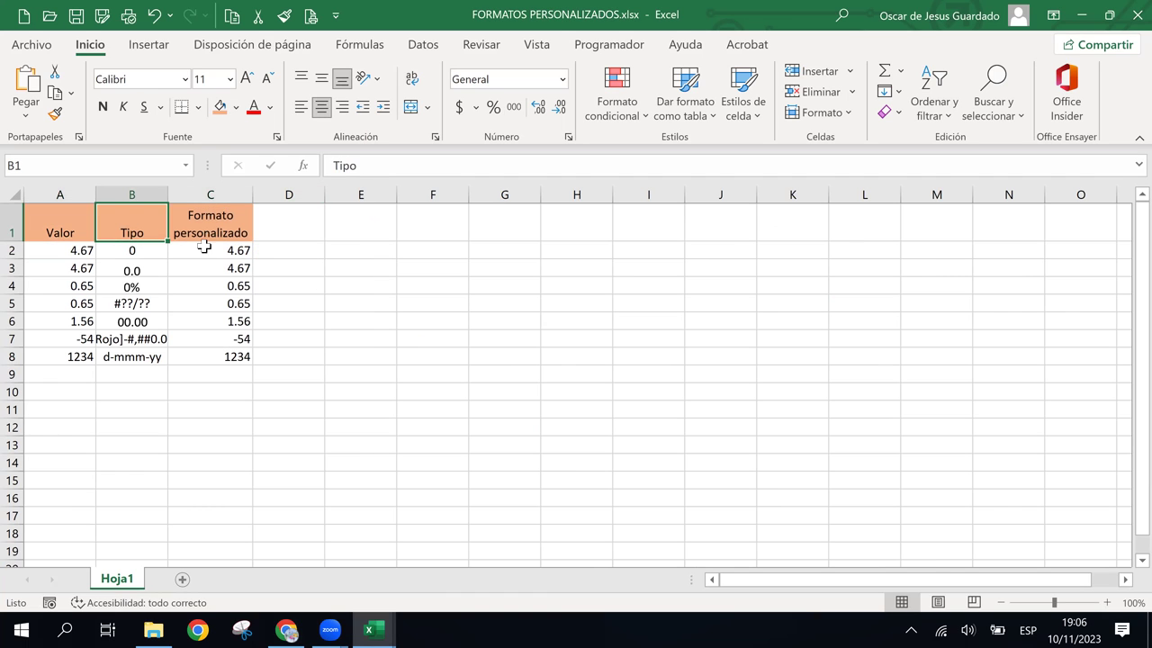
Turn off text wrapping on C1 so 'Formato personalizado' sits on one line
{"action": "left_click", "coordinate": [208, 238]}
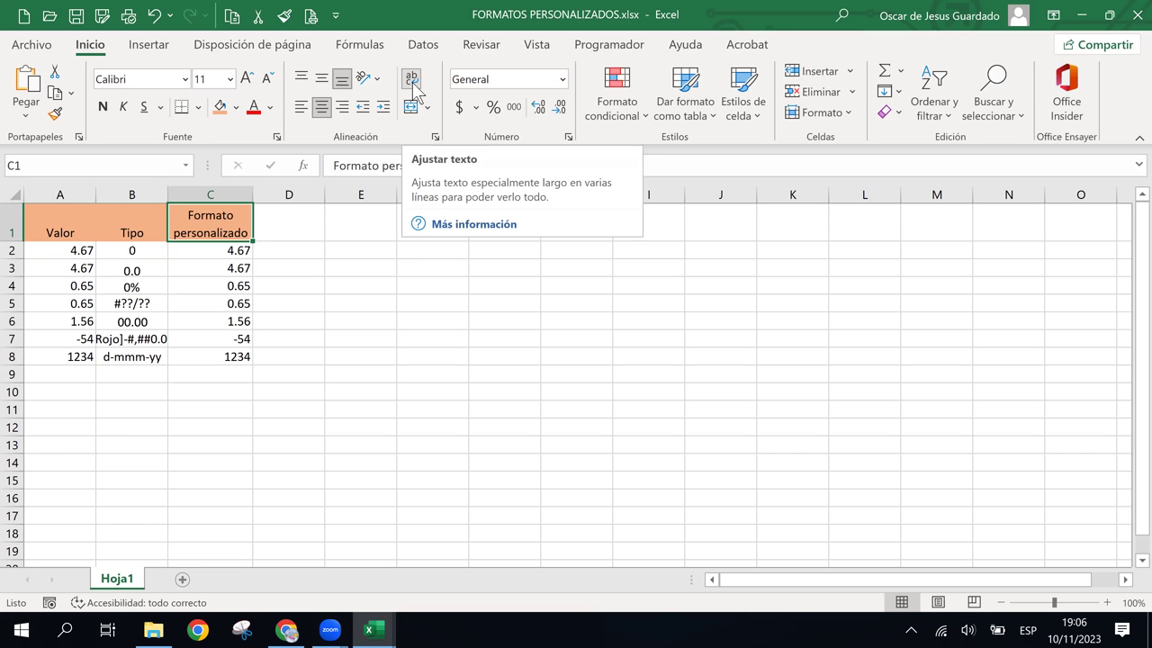
{"action": "left_click", "coordinate": [412, 82]}
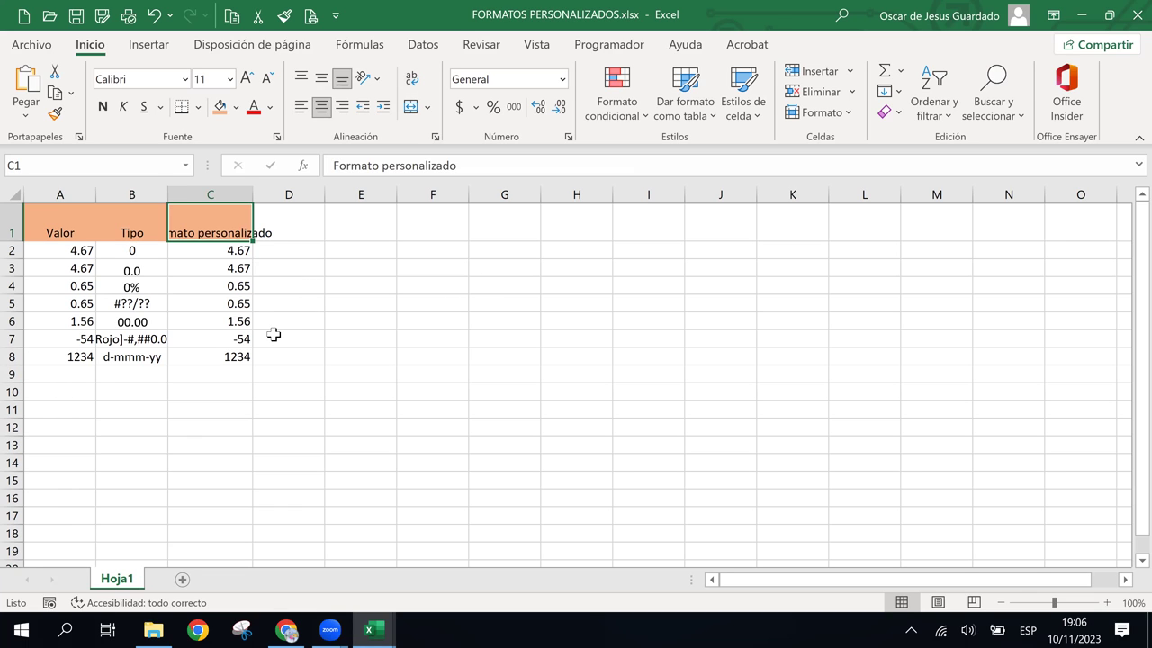
{"action": "left_click", "coordinate": [274, 335]}
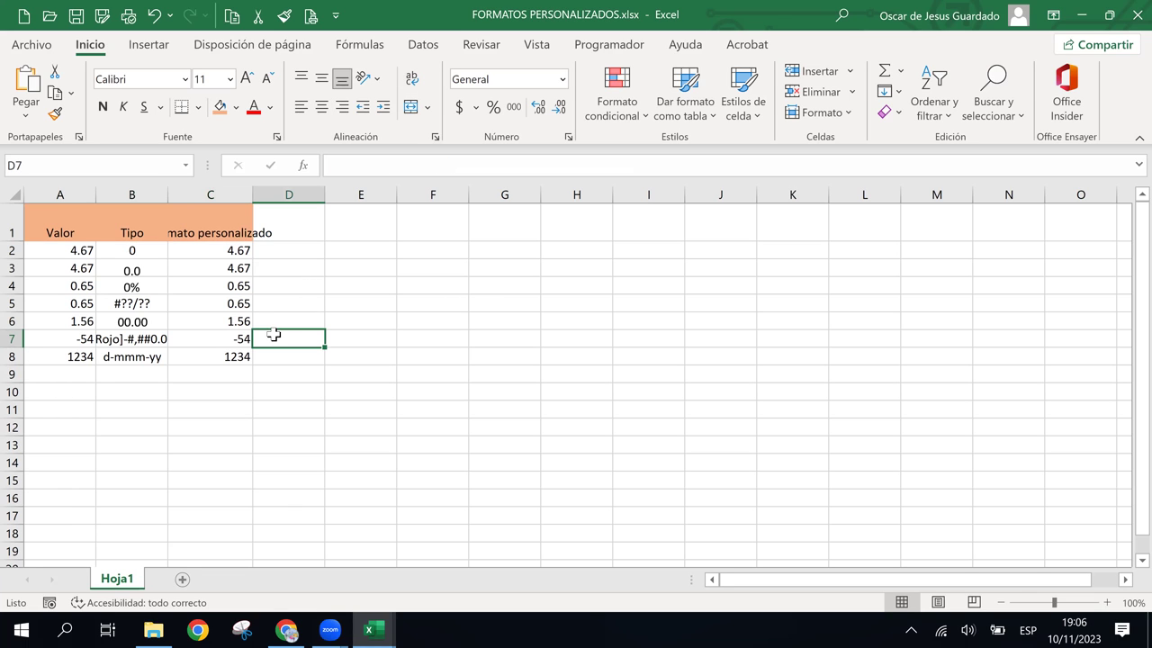
Turn Ajustar texto back on for C1 so the heading wraps to two lines, then return to Chrome
{"action": "left_click", "coordinate": [217, 234]}
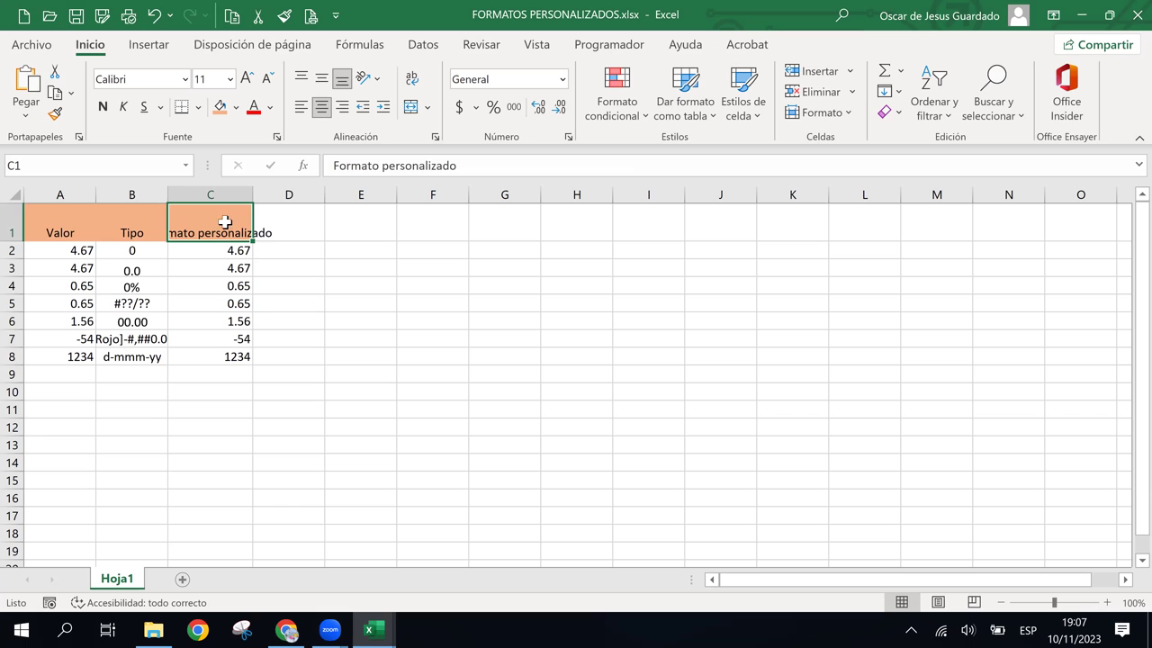
{"action": "left_click", "coordinate": [413, 81]}
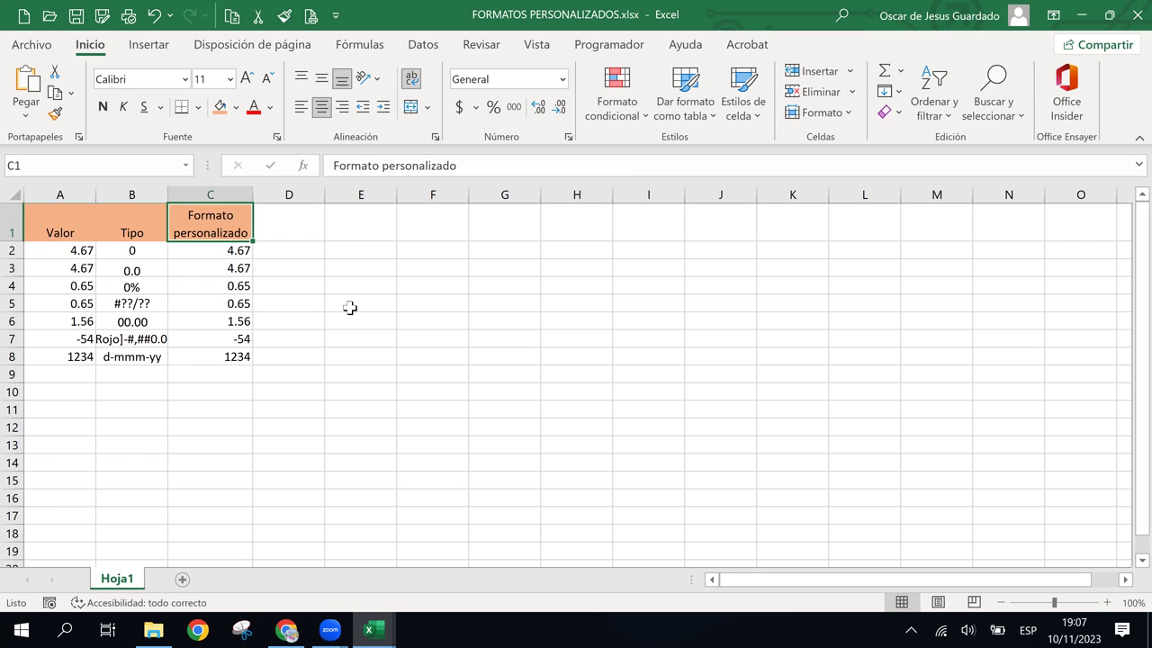
{"action": "left_click", "coordinate": [60, 230]}
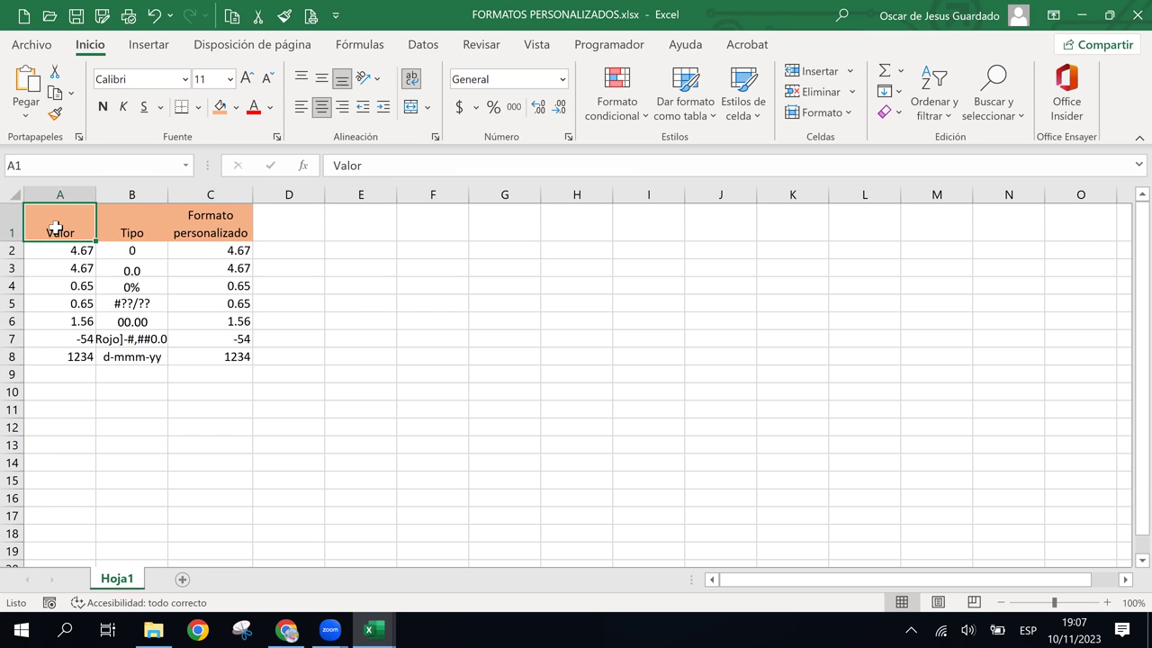
{"action": "left_click", "coordinate": [216, 225]}
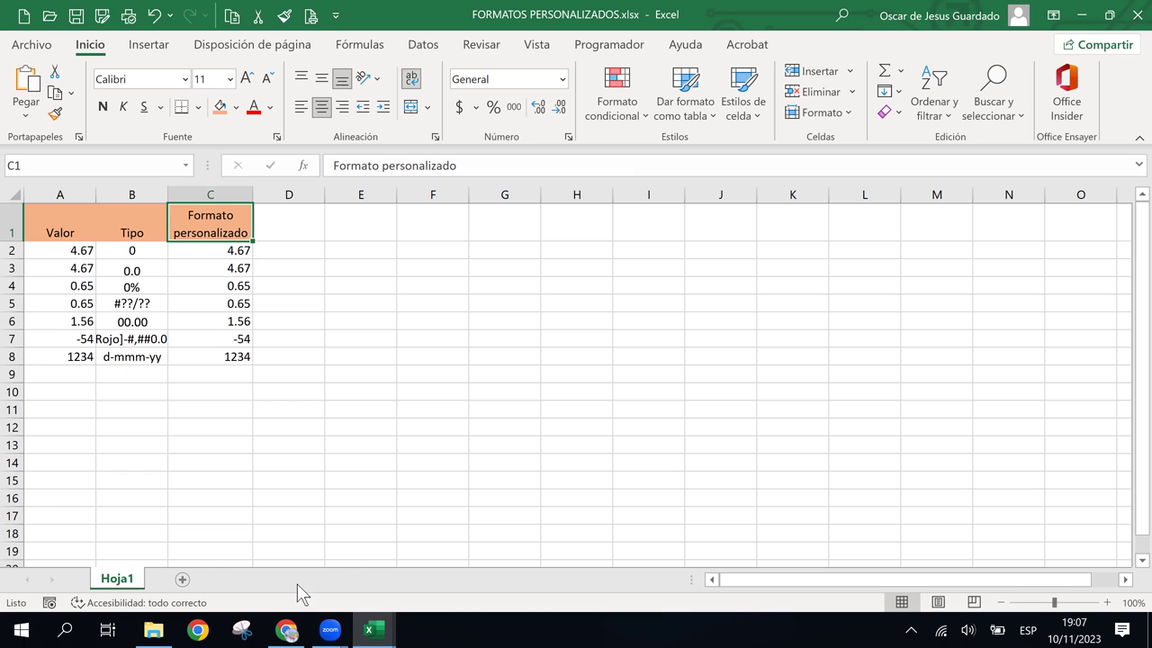
{"action": "left_click", "coordinate": [288, 633]}
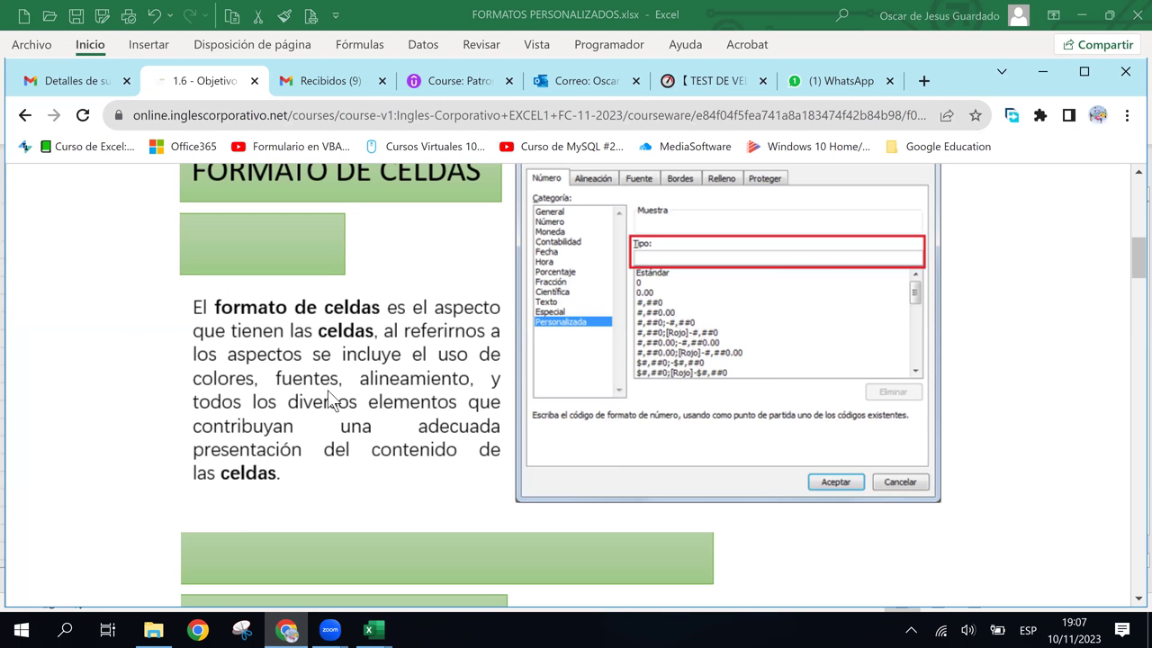
Scroll the lesson to the Número, Alineación, Fuente, Borde, Relleno list above FORMATO DE NÚMERO
{"action": "scroll", "coordinate": [330, 394], "scroll_direction": "up", "scroll_amount": 1}
{"action": "scroll", "coordinate": [329, 394], "scroll_direction": "down", "scroll_amount": 2}
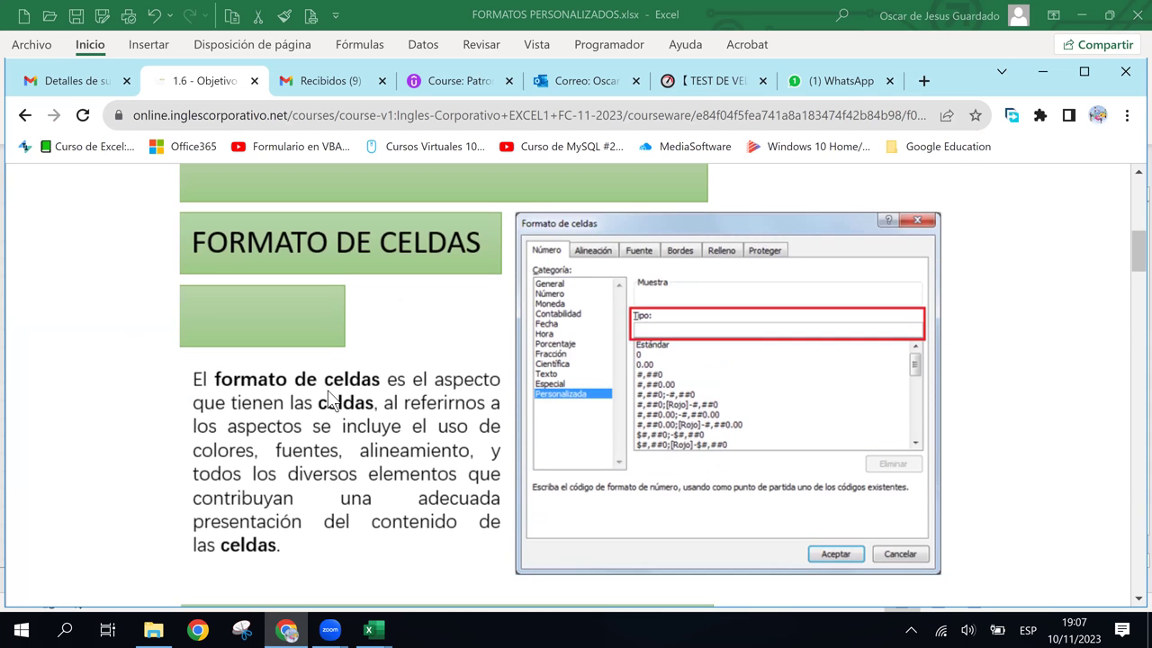
{"action": "scroll", "coordinate": [327, 399], "scroll_direction": "down", "scroll_amount": 4}
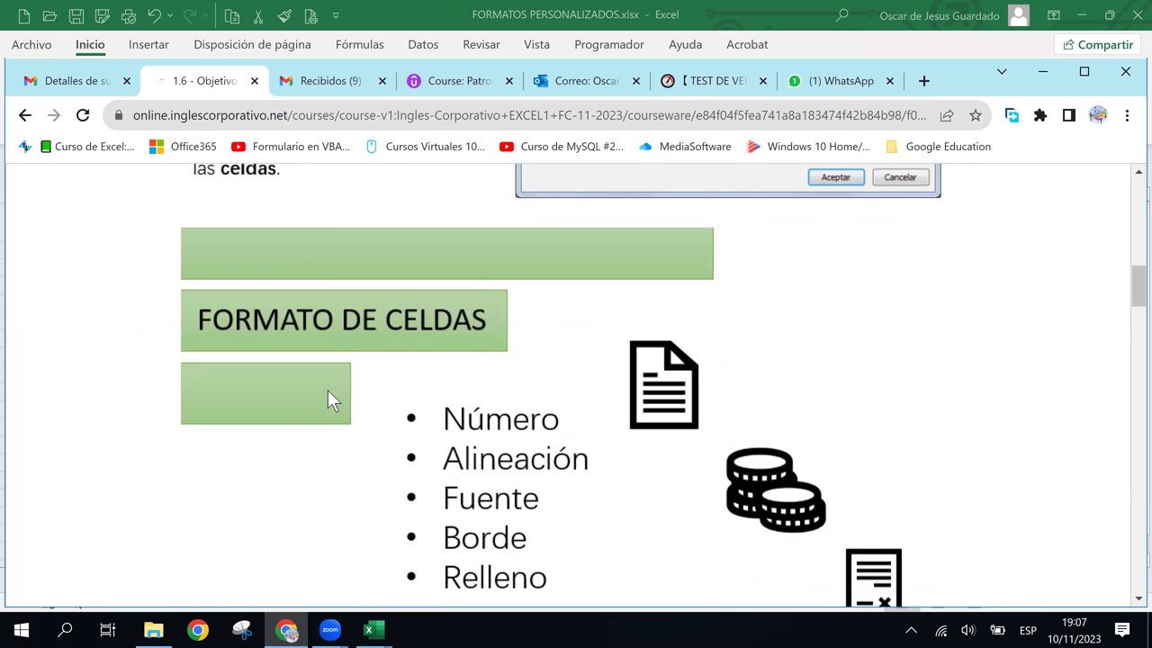
{"action": "scroll", "coordinate": [327, 398], "scroll_direction": "down", "scroll_amount": 1}
{"action": "scroll", "coordinate": [327, 399], "scroll_direction": "up", "scroll_amount": 1}
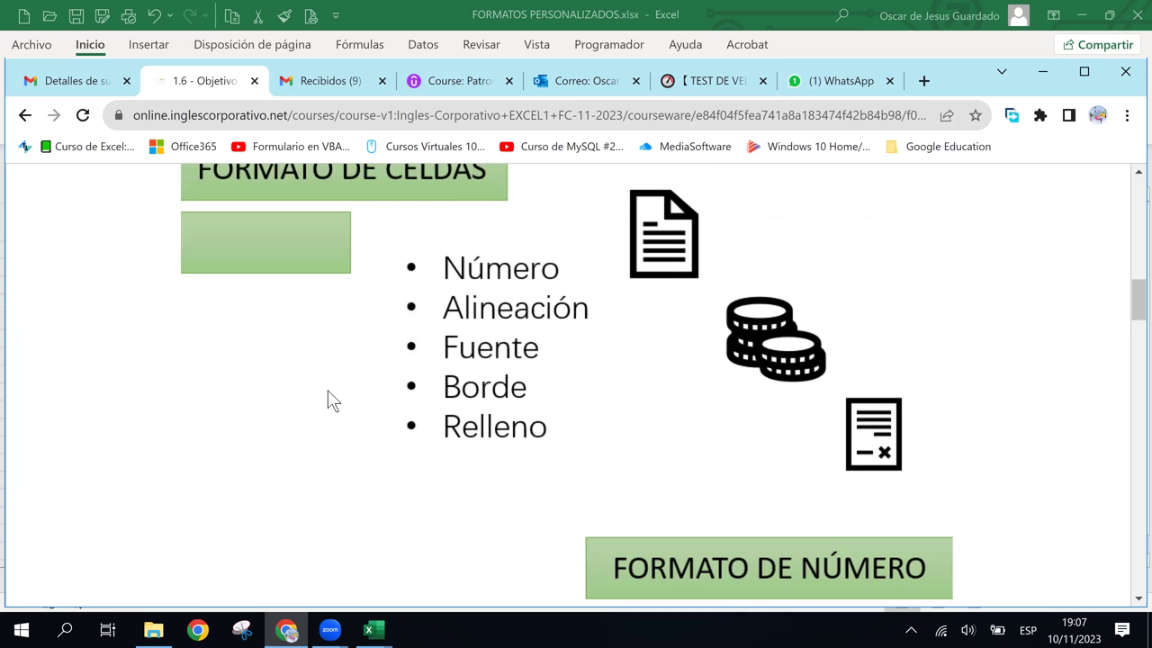
{"action": "scroll", "coordinate": [328, 391], "scroll_direction": "down", "scroll_amount": 1}
{"action": "scroll", "coordinate": [327, 391], "scroll_direction": "up", "scroll_amount": 1}
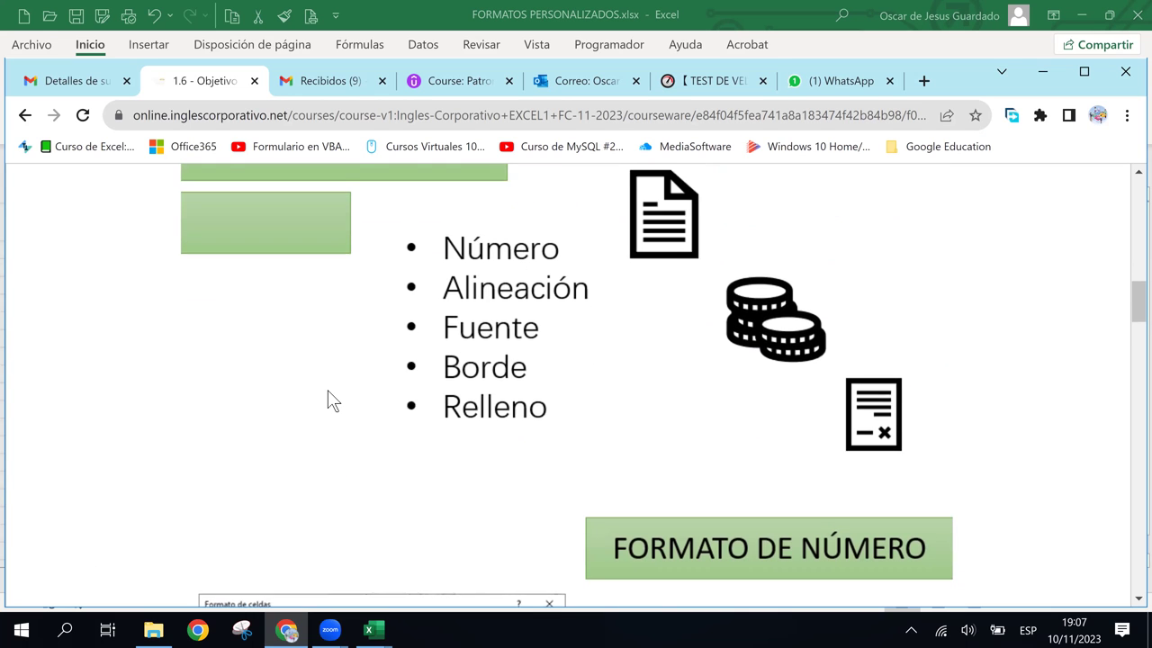
{"action": "scroll", "coordinate": [328, 392], "scroll_direction": "down", "scroll_amount": 1}
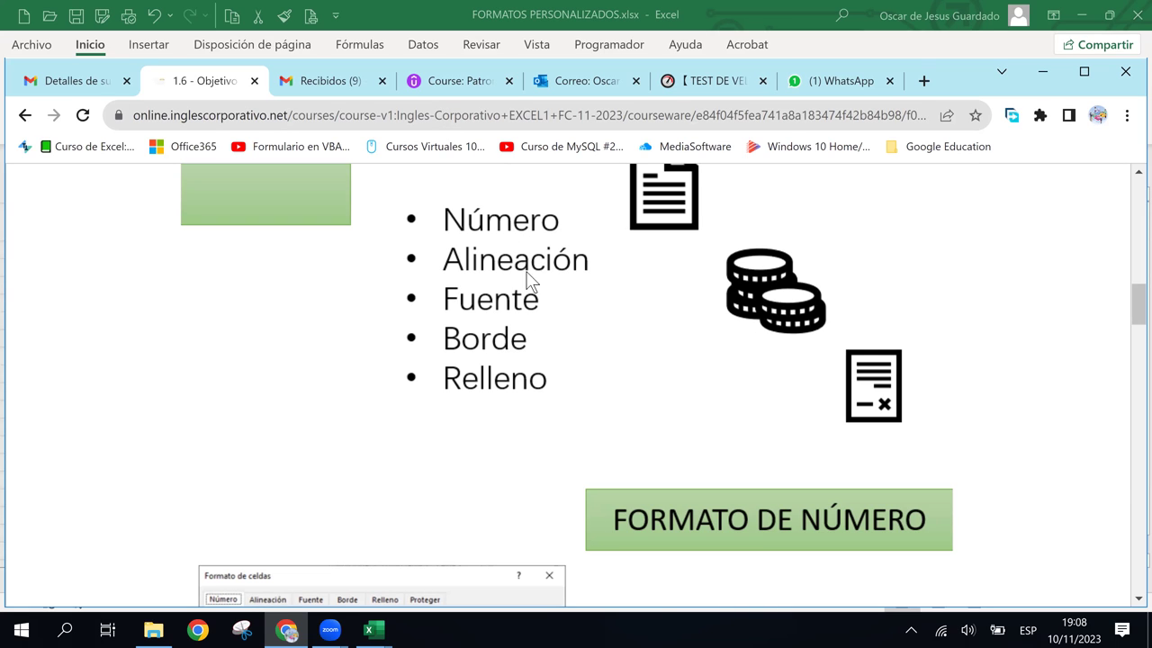
{"action": "left_click", "coordinate": [376, 629]}
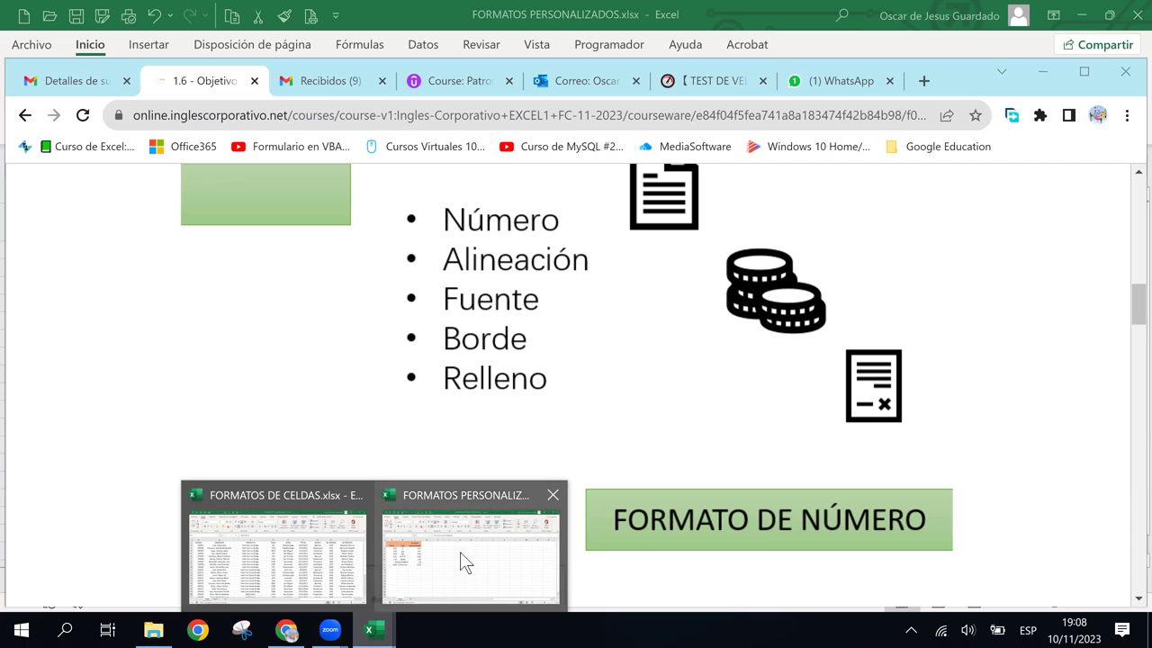
{"action": "left_click", "coordinate": [460, 551]}
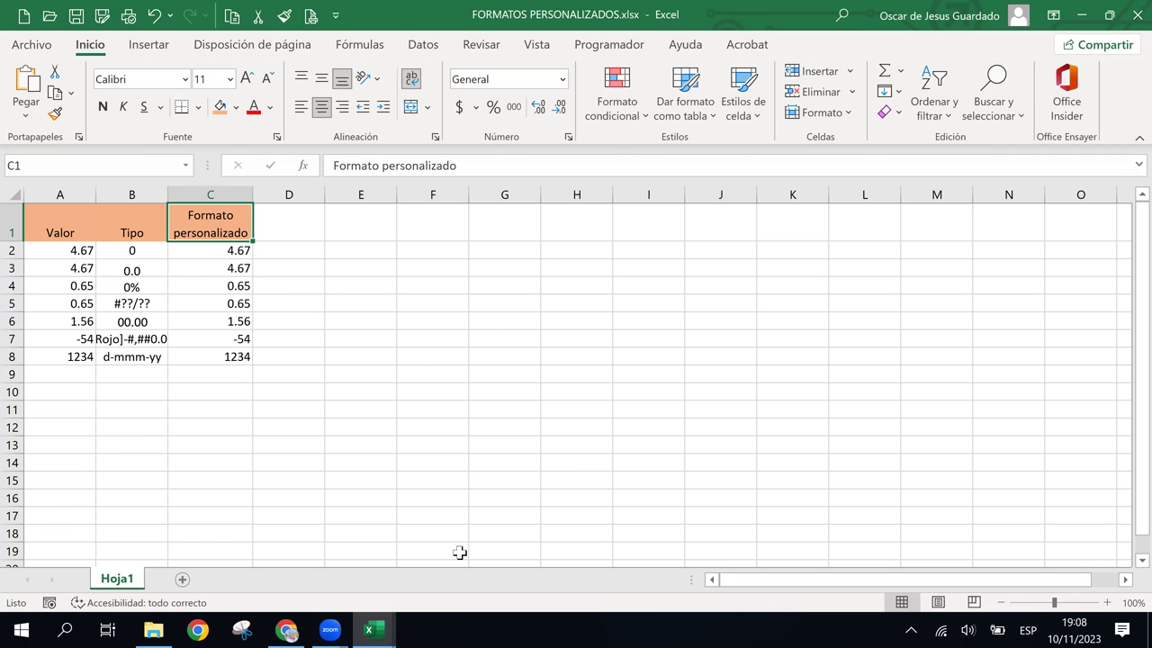
{"action": "left_click", "coordinate": [235, 269]}
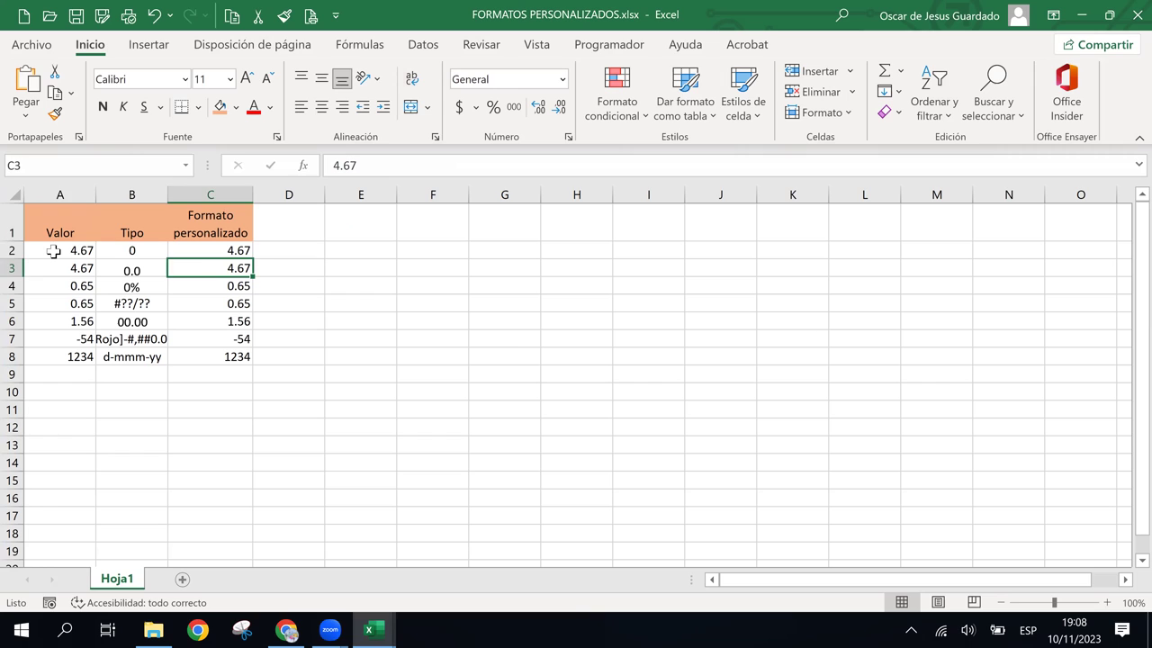
{"action": "left_click", "coordinate": [55, 252]}
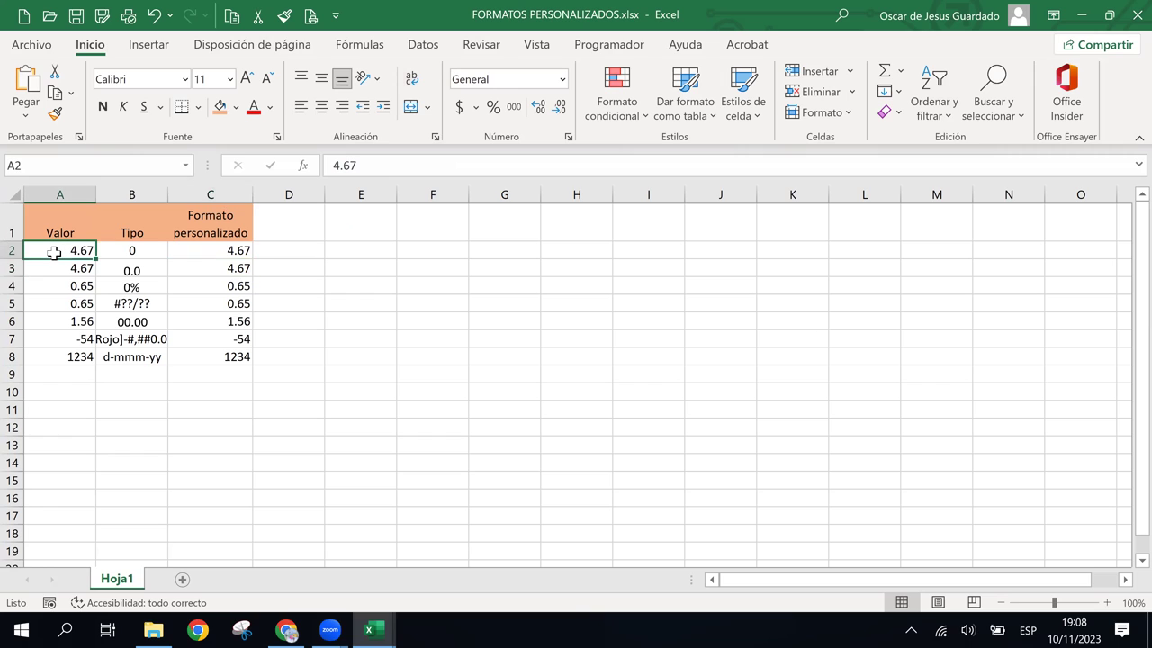
{"action": "left_click", "coordinate": [251, 253]}
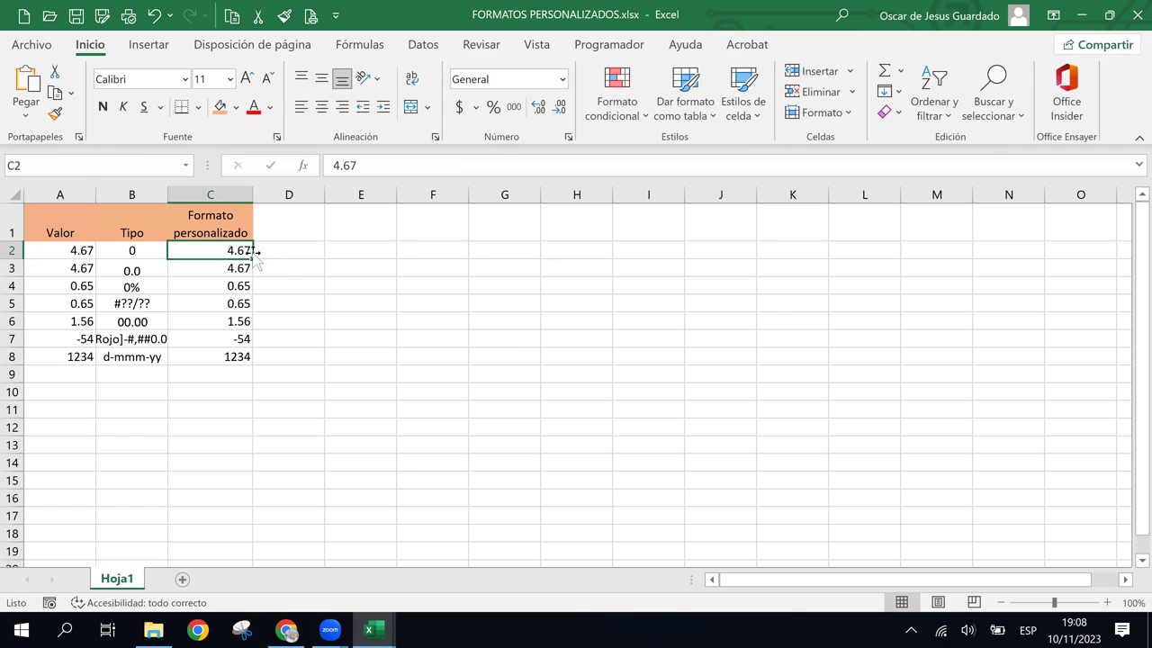
{"action": "key", "text": "Up"}
{"action": "key", "text": "Left"}
{"action": "key", "text": "Left"}
{"action": "key", "text": "Down"}
{"action": "key", "text": "Right"}
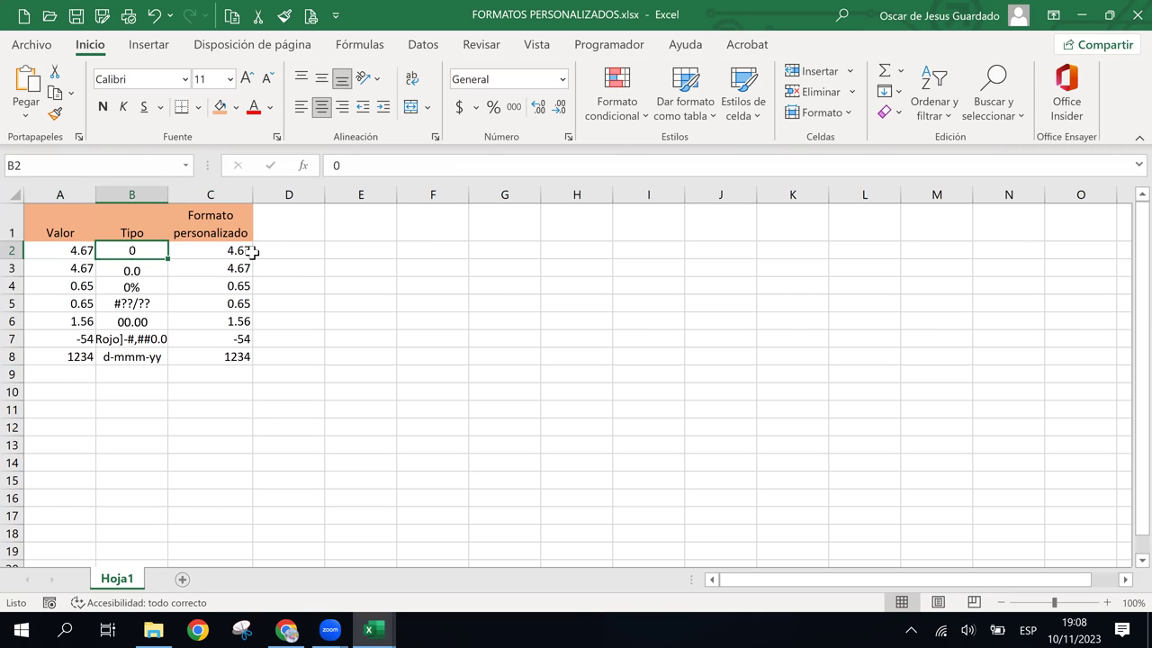
{"action": "key", "text": "Right"}
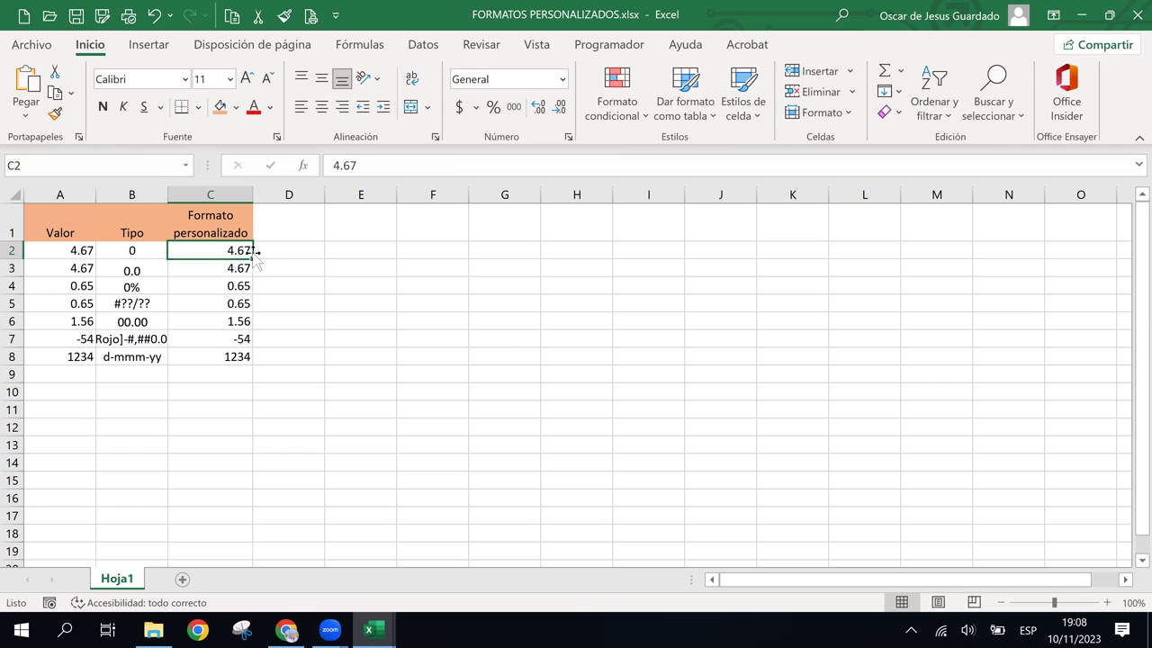
{"action": "key", "text": "Left"}
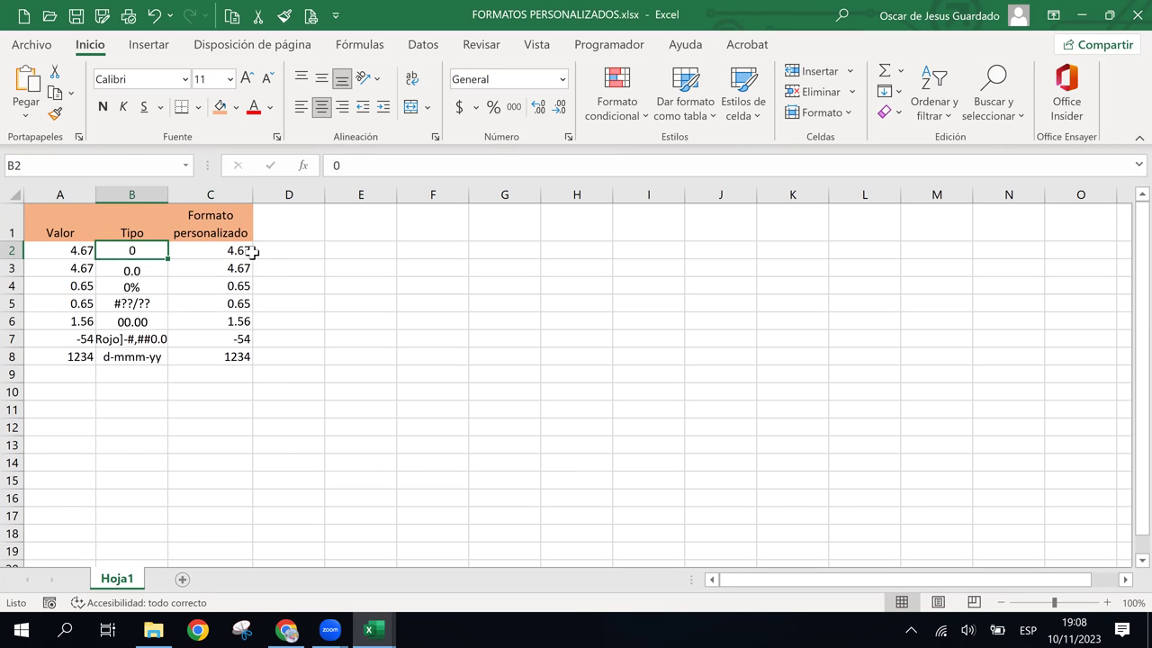
{"action": "key", "text": "Down"}
{"action": "key", "text": "Down"}
{"action": "key", "text": "Down"}
{"action": "key", "text": "Down"}
{"action": "key", "text": "Down"}
{"action": "key", "text": "Up"}
{"action": "key", "text": "Up"}
{"action": "key", "text": "Up"}
{"action": "key", "text": "Up"}
{"action": "key", "text": "Up"}
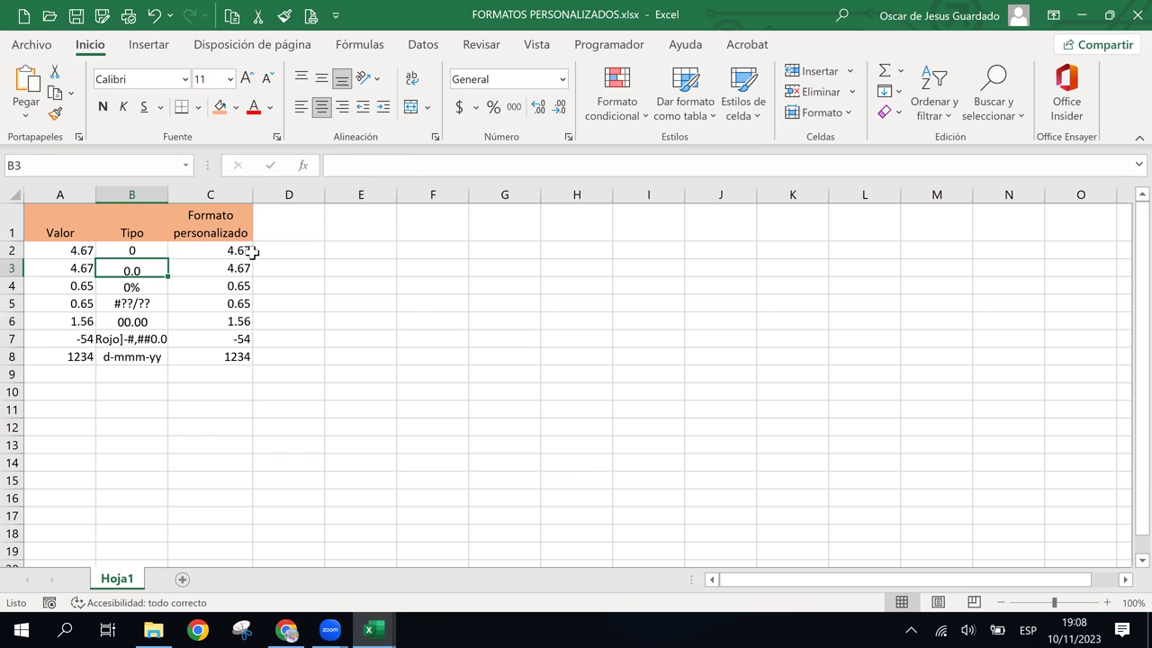
{"action": "key", "text": "Up"}
{"action": "key", "text": "Right"}
{"action": "key", "text": "Left"}
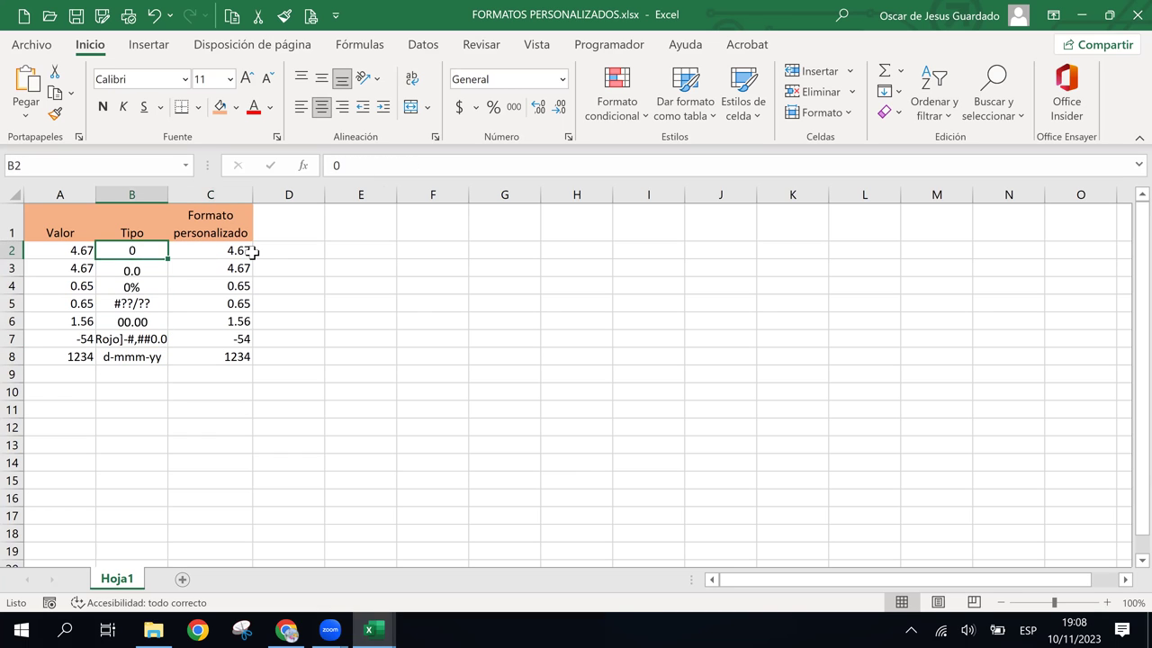
{"action": "key", "text": "Right"}
{"action": "key", "text": "Left"}
{"action": "key", "text": "Down"}
{"action": "key", "text": "Down"}
{"action": "key", "text": "Down"}
{"action": "key", "text": "Down"}
{"action": "key", "text": "Up"}
{"action": "key", "text": "Up"}
{"action": "key", "text": "Up"}
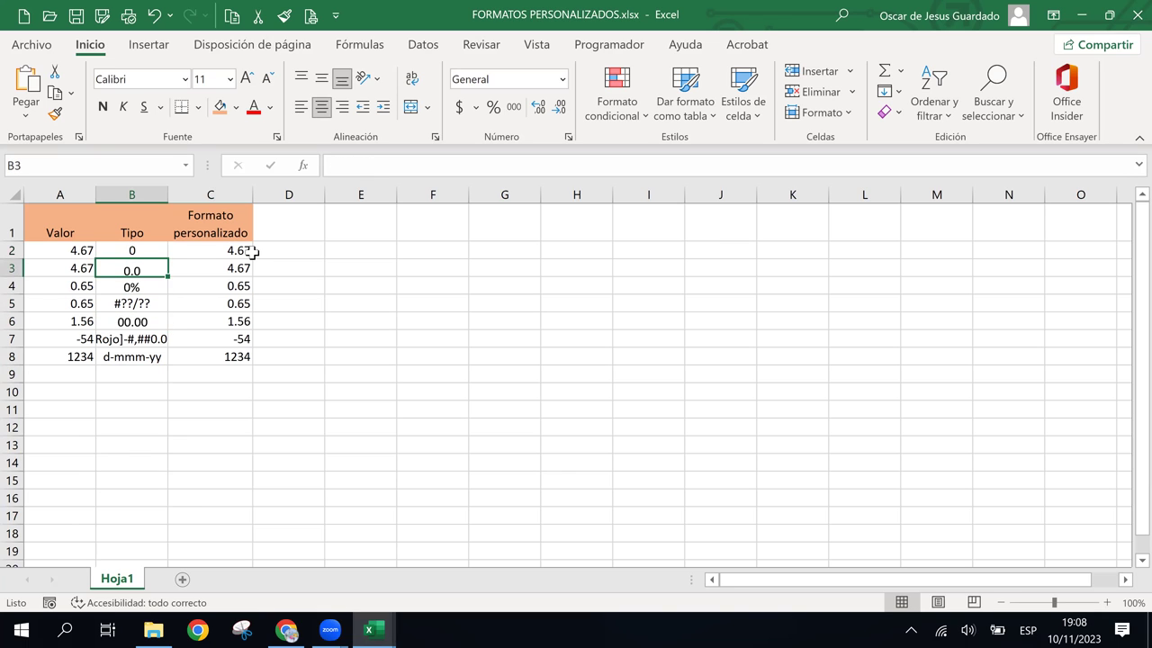
{"action": "left_click", "coordinate": [251, 252]}
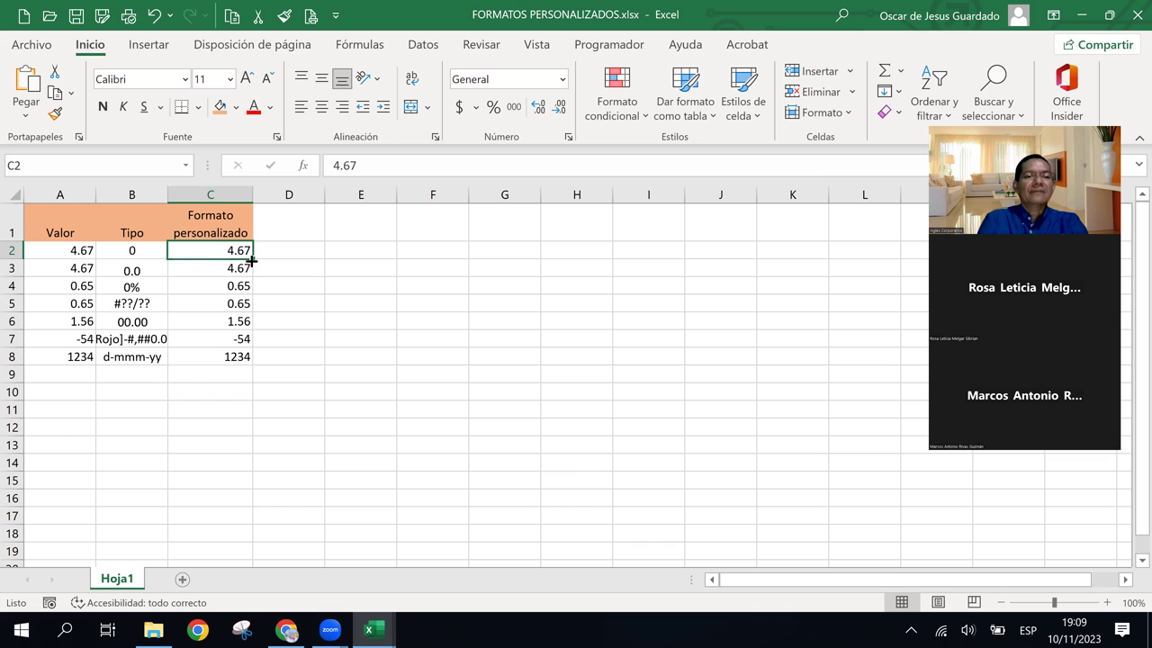
Apply the custom number format code 0 to C2 so 4.67 displays as 5
{"action": "left_click", "coordinate": [436, 138]}
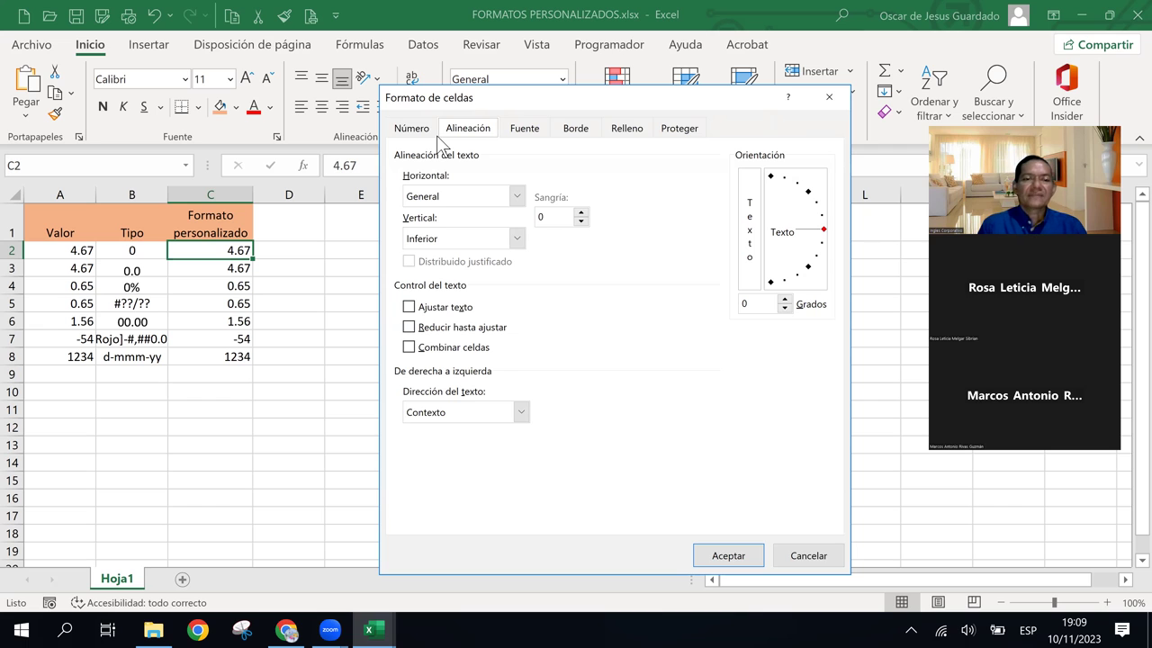
{"action": "left_click", "coordinate": [831, 98]}
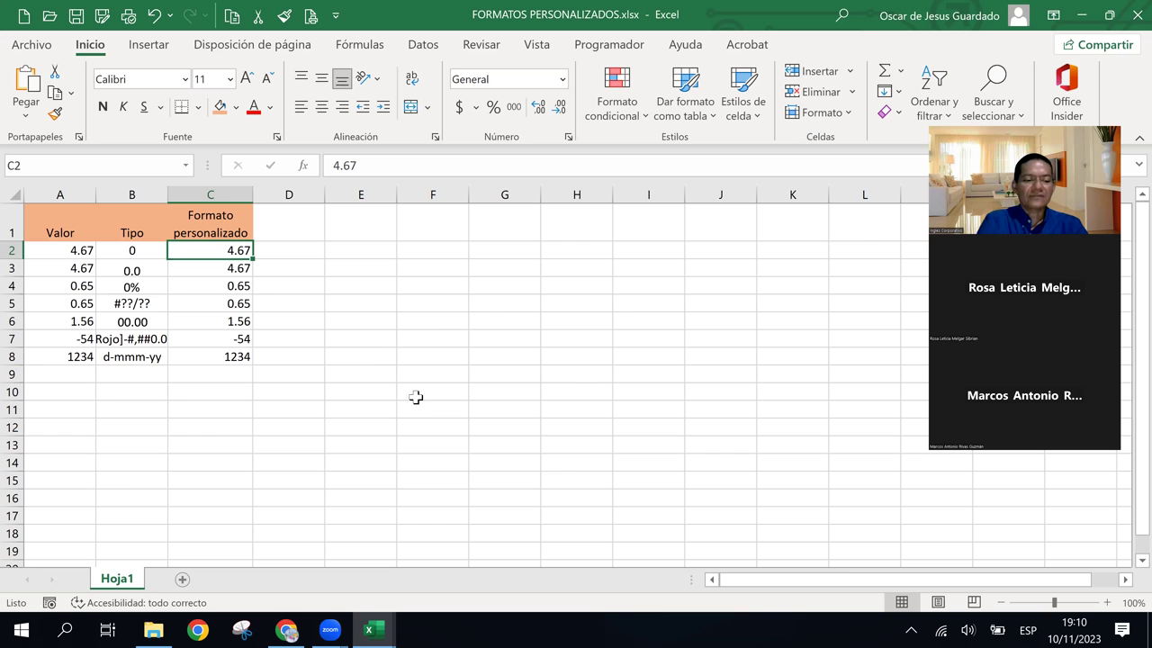
{"action": "key", "text": "ctrl+1"}
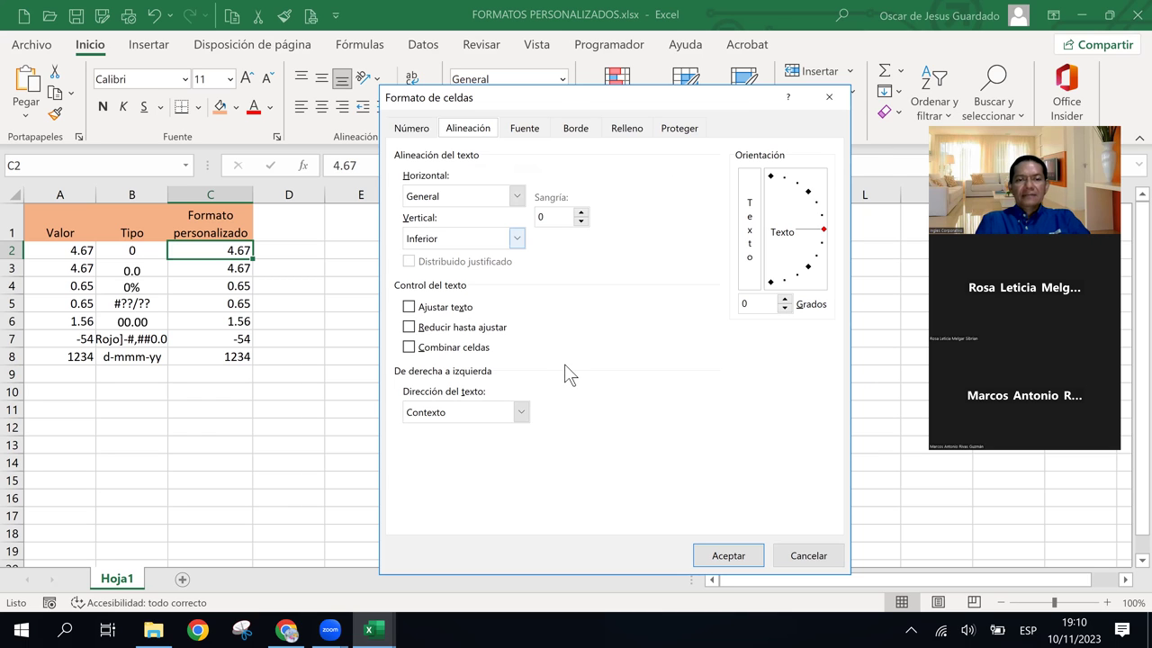
{"action": "left_click", "coordinate": [414, 131]}
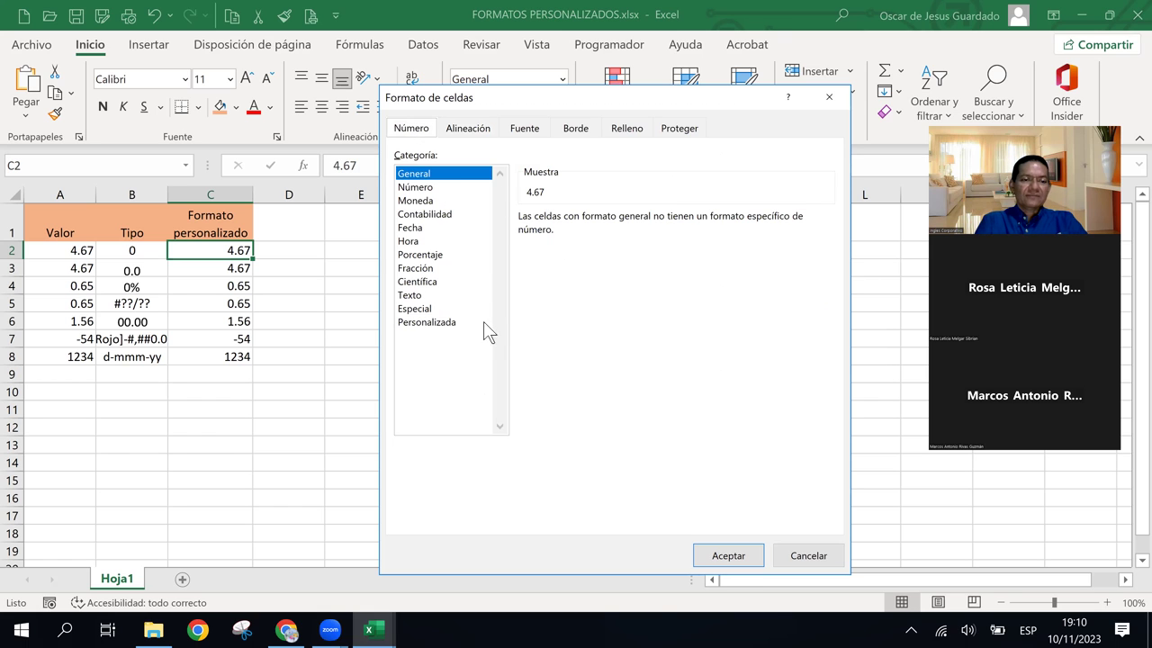
{"action": "left_click", "coordinate": [440, 323]}
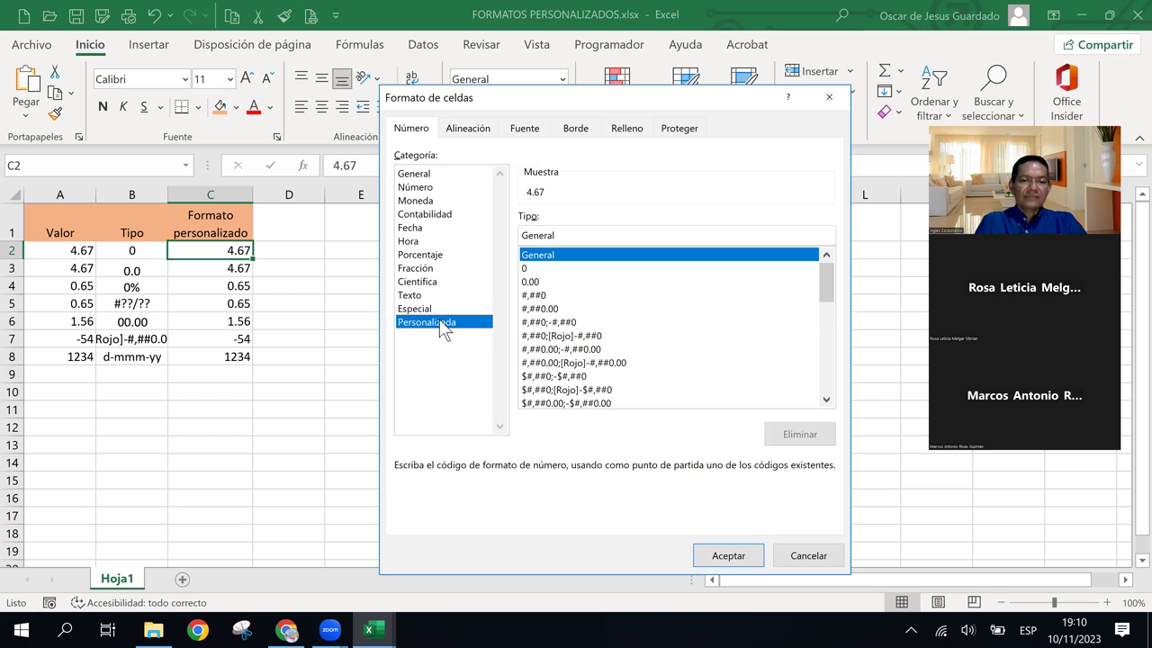
{"action": "left_click", "coordinate": [534, 269]}
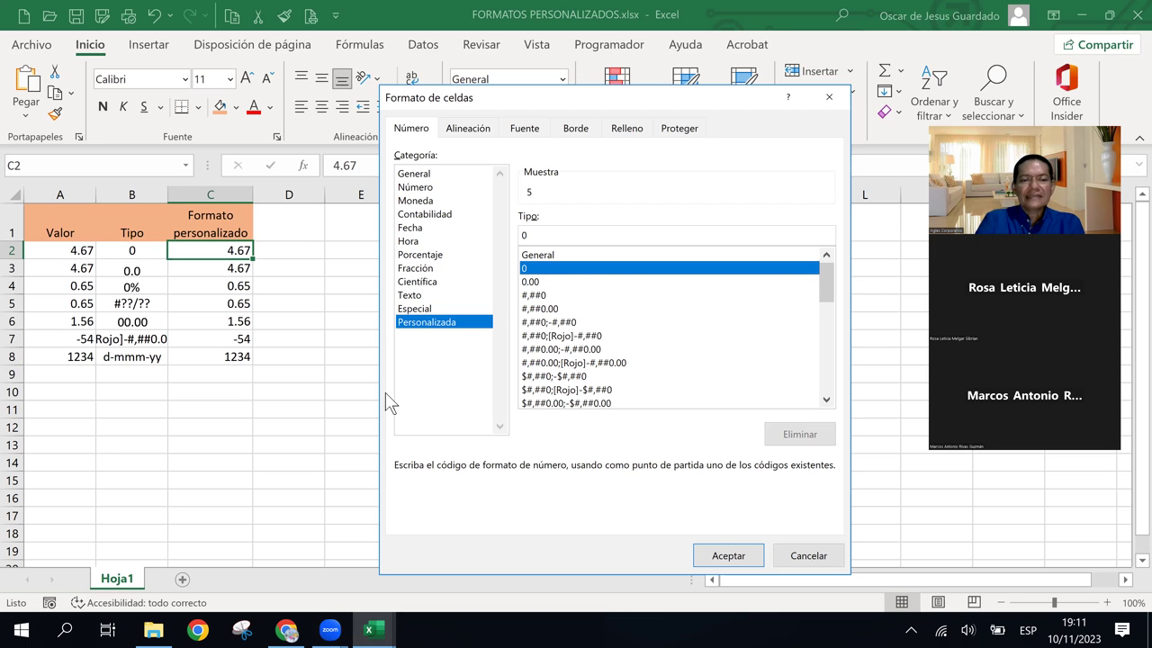
{"action": "left_click", "coordinate": [728, 558]}
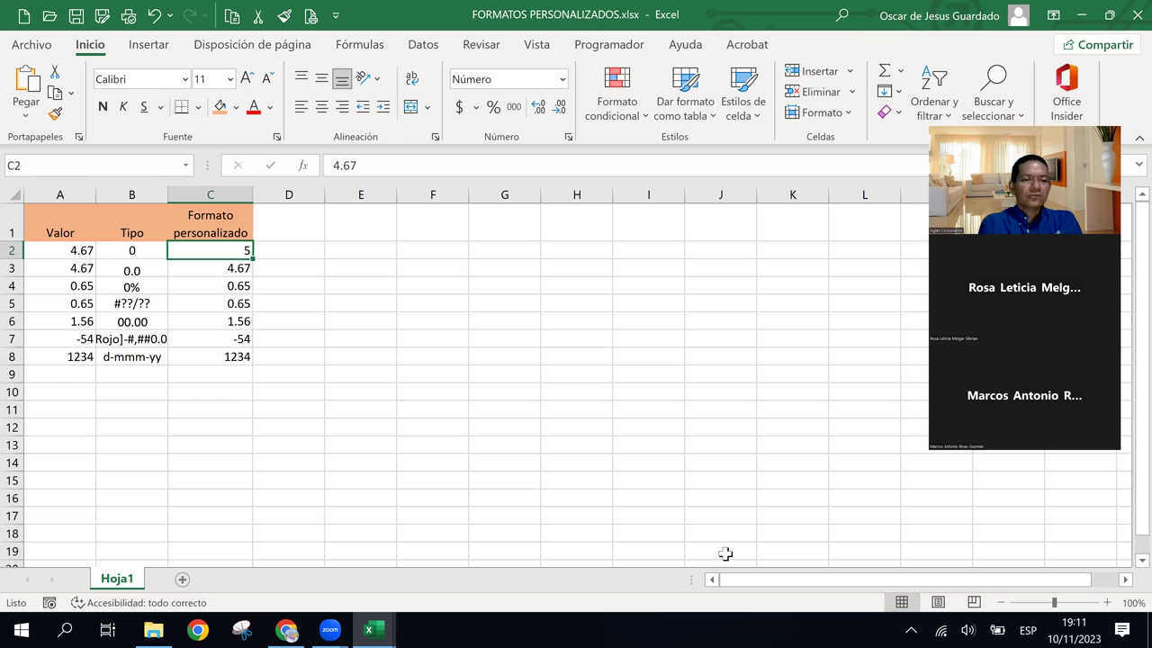
{"action": "key", "text": "Left"}
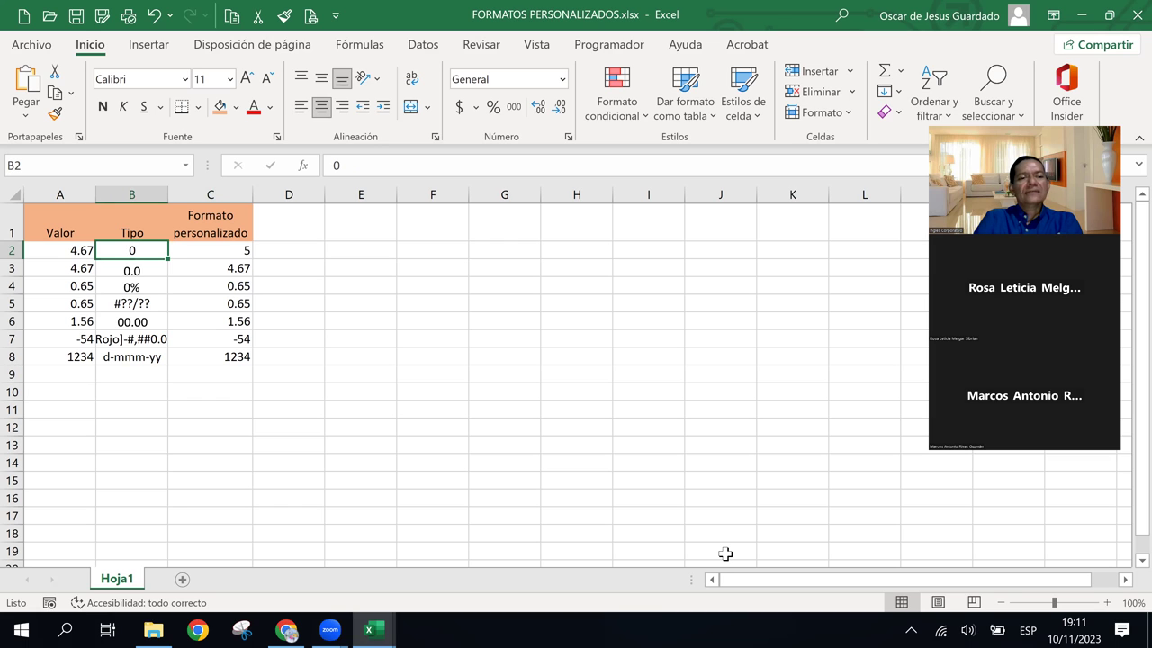
{"action": "key", "text": "Right"}
{"action": "key", "text": "Down"}
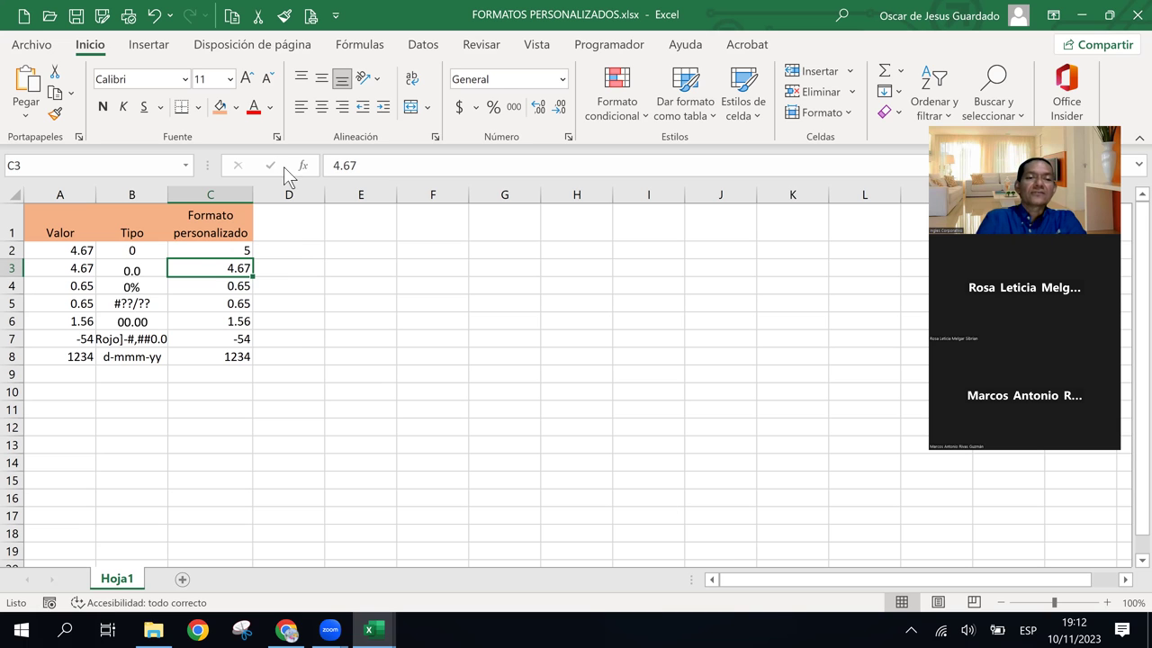
Trim the 0.00 custom code to 0.0 and apply it to C3 so it shows 4.7
{"action": "left_click", "coordinate": [277, 137]}
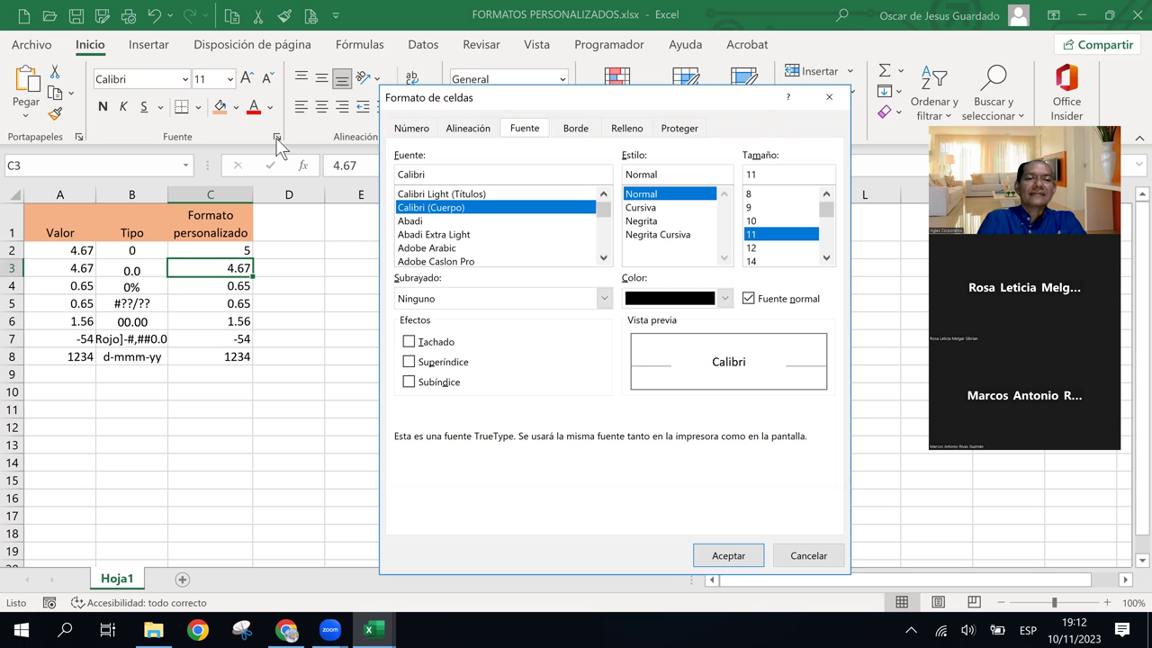
{"action": "left_click", "coordinate": [417, 136]}
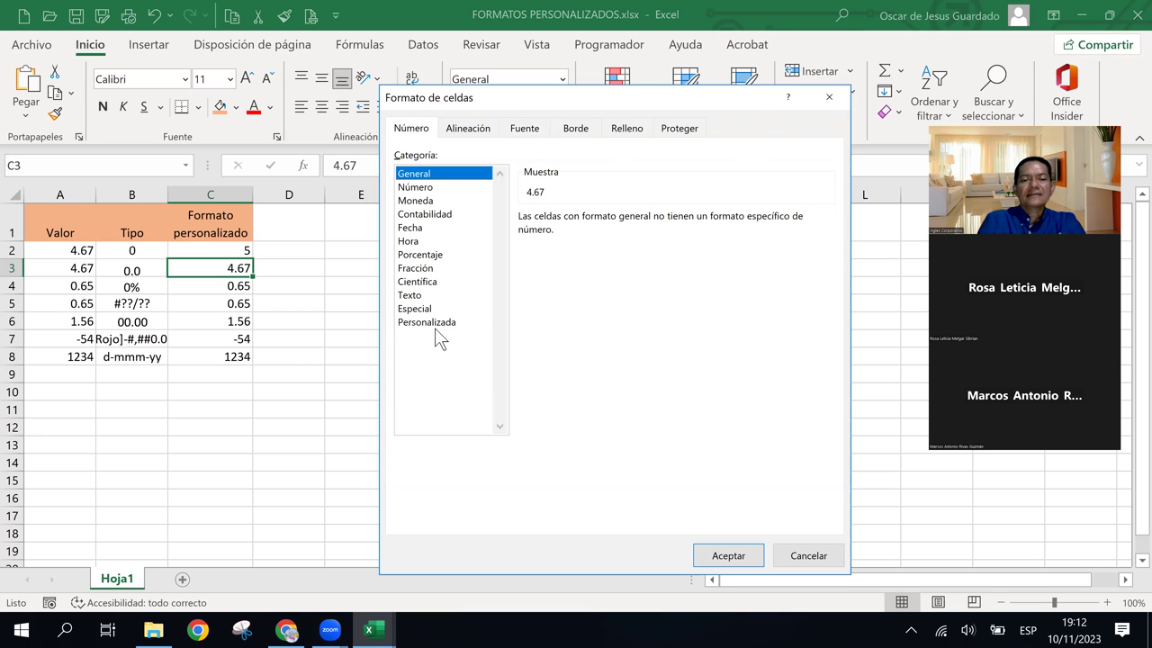
{"action": "left_click", "coordinate": [439, 324]}
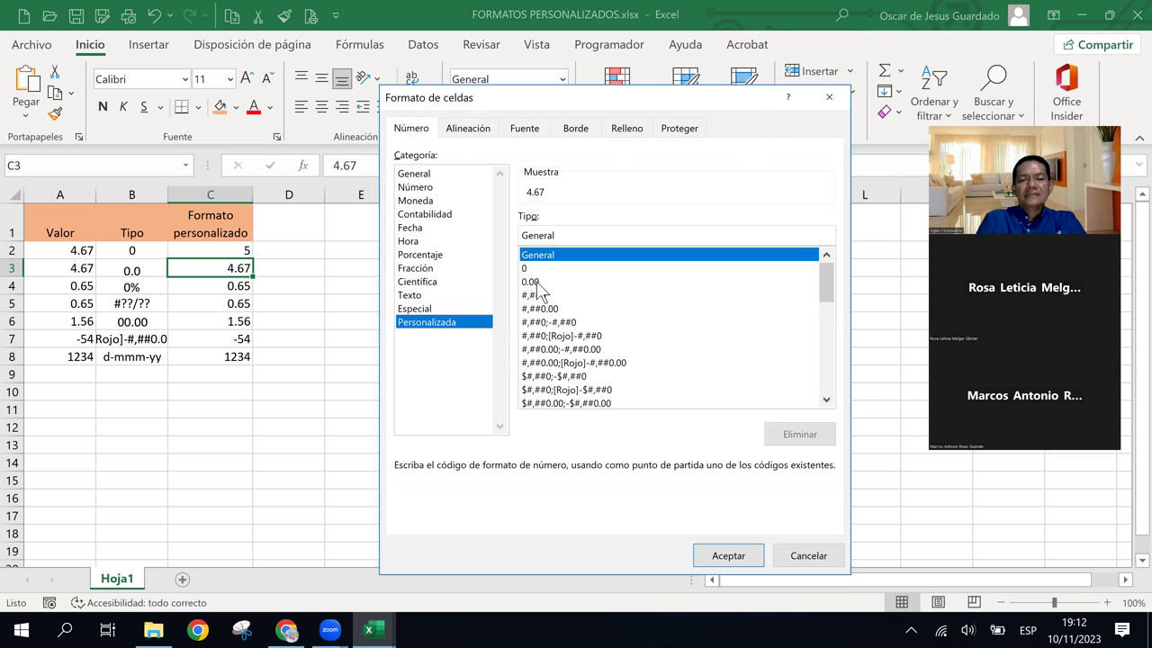
{"action": "left_click", "coordinate": [529, 269]}
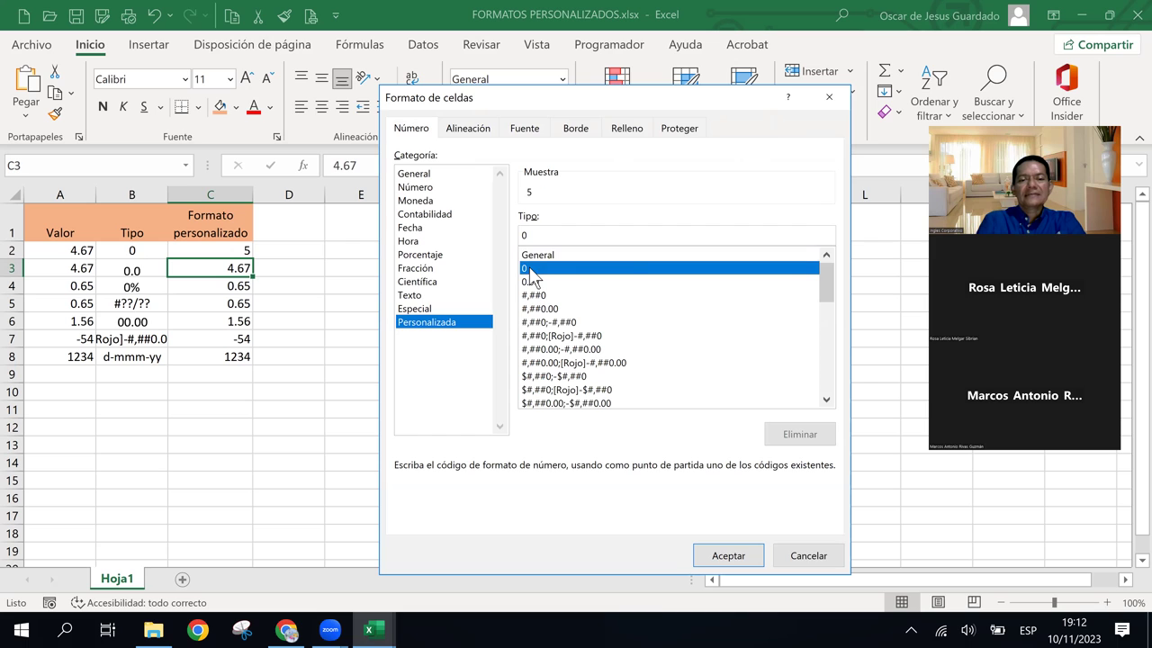
{"action": "left_click", "coordinate": [539, 283]}
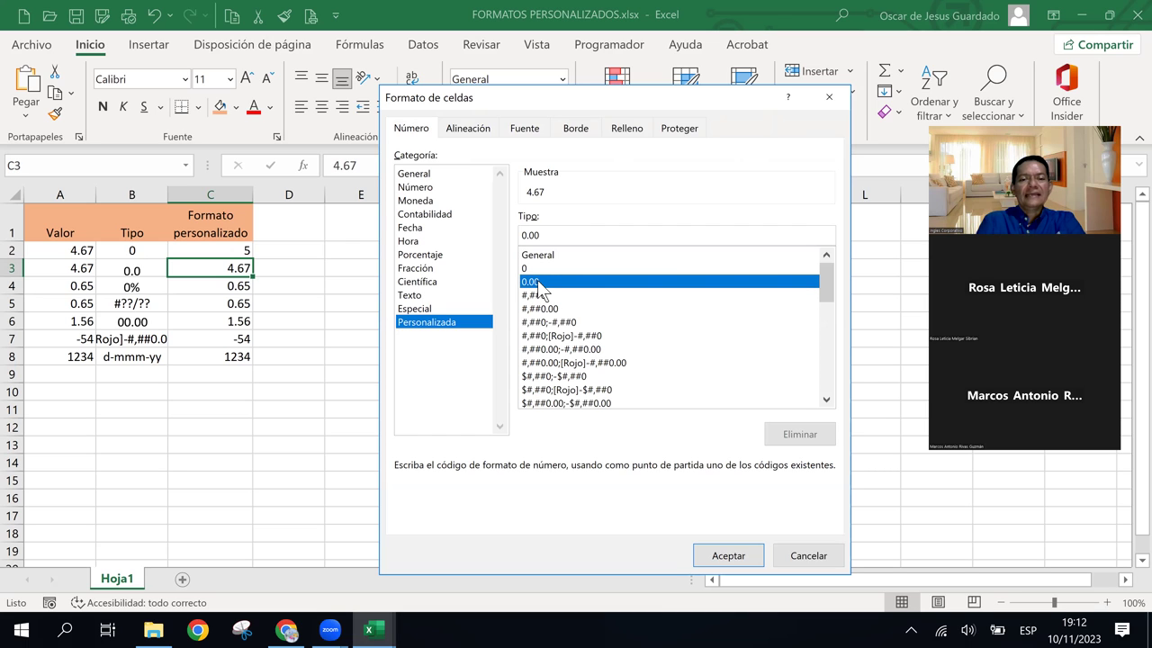
{"action": "left_click", "coordinate": [548, 236]}
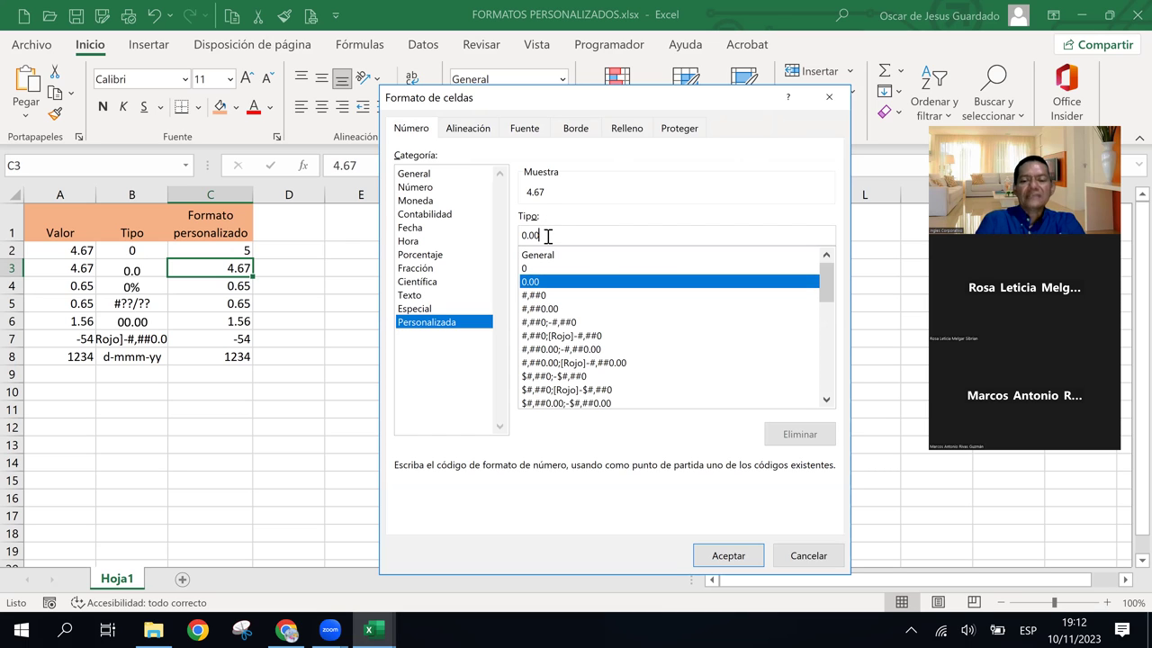
{"action": "key", "text": "BackSpace"}
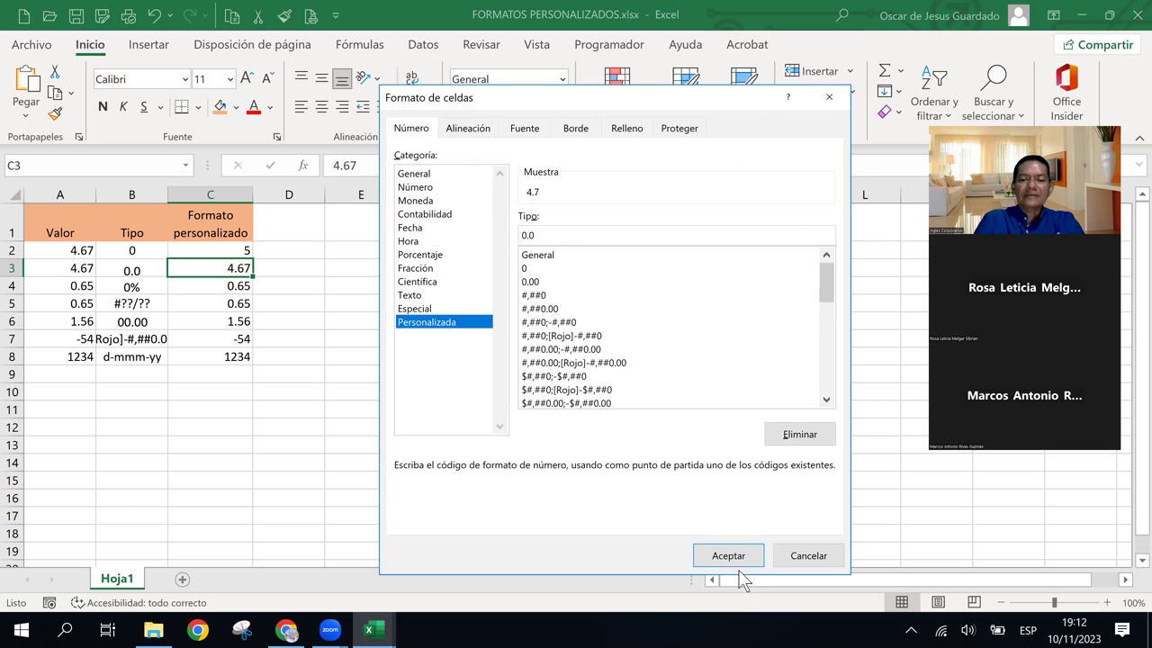
{"action": "left_click", "coordinate": [733, 556]}
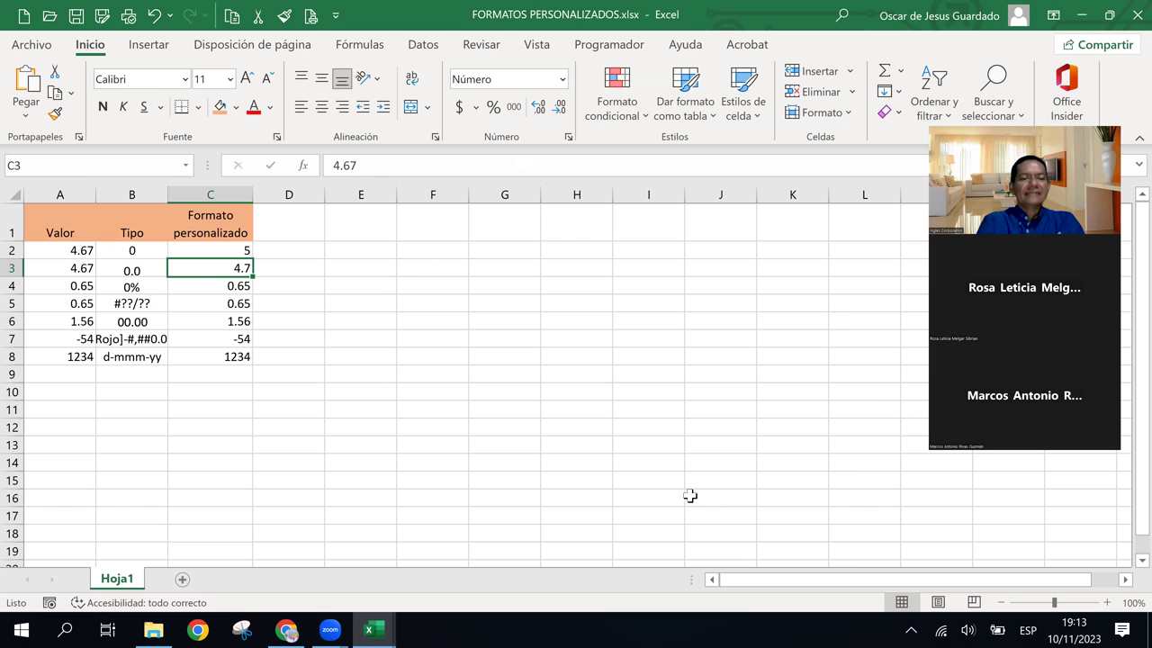
{"action": "left_click", "coordinate": [232, 288]}
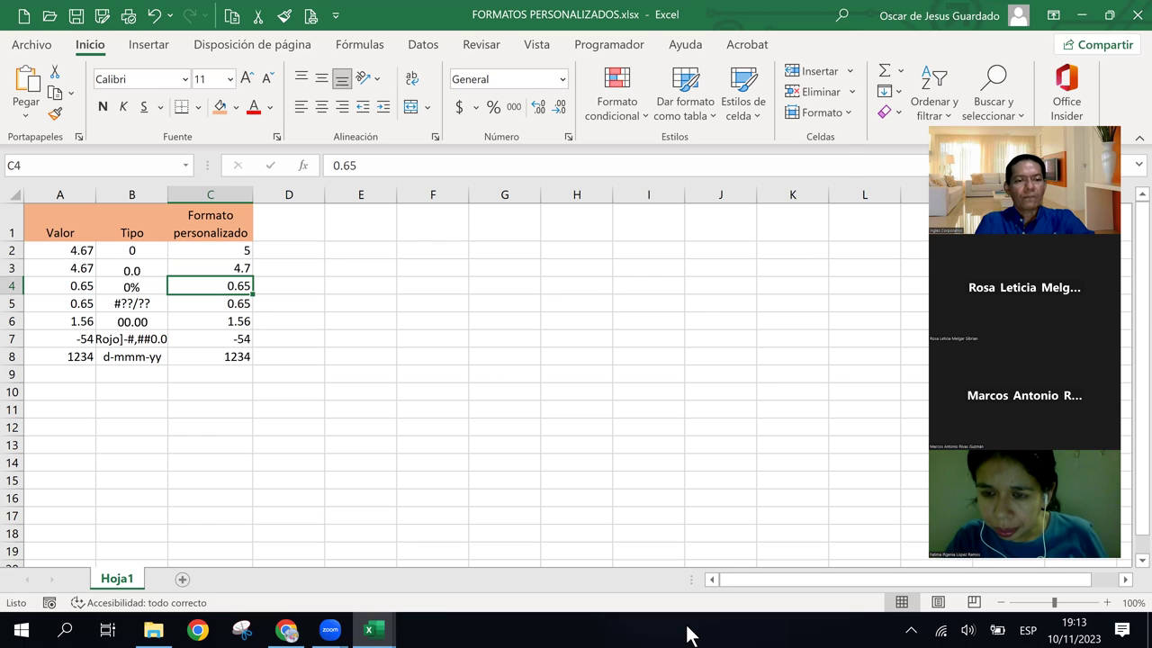
Apply the 0% custom format to C4 via Ctrl+1 so 0.65 displays as 65%
{"action": "key", "text": "ctrl+1"}
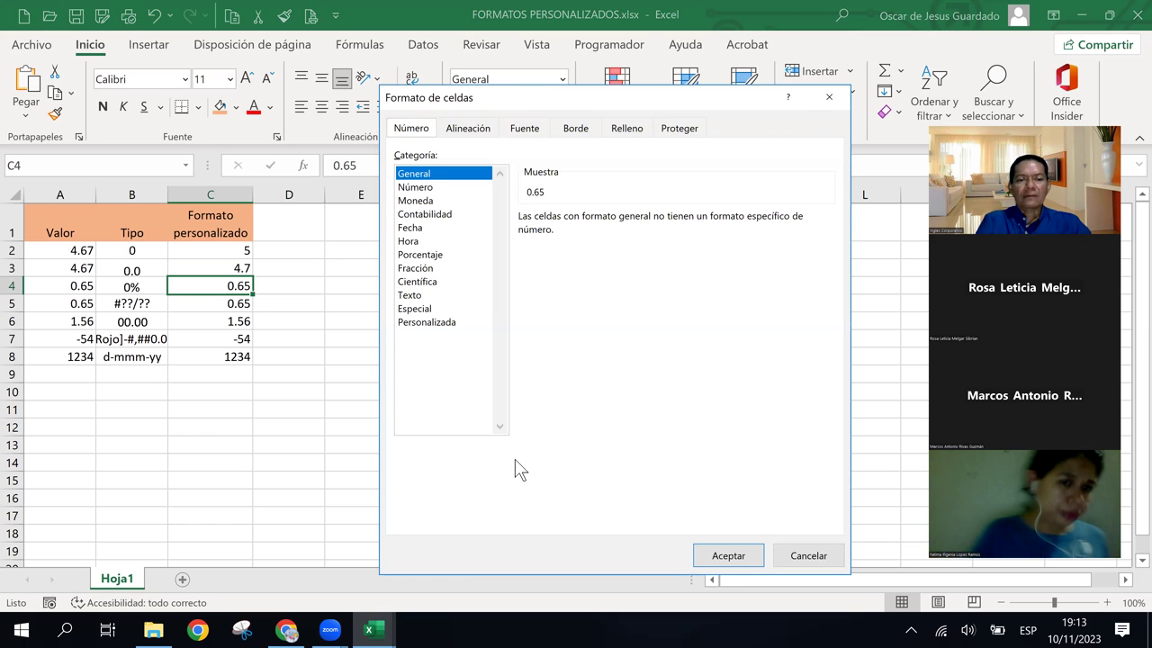
{"action": "left_click", "coordinate": [439, 323]}
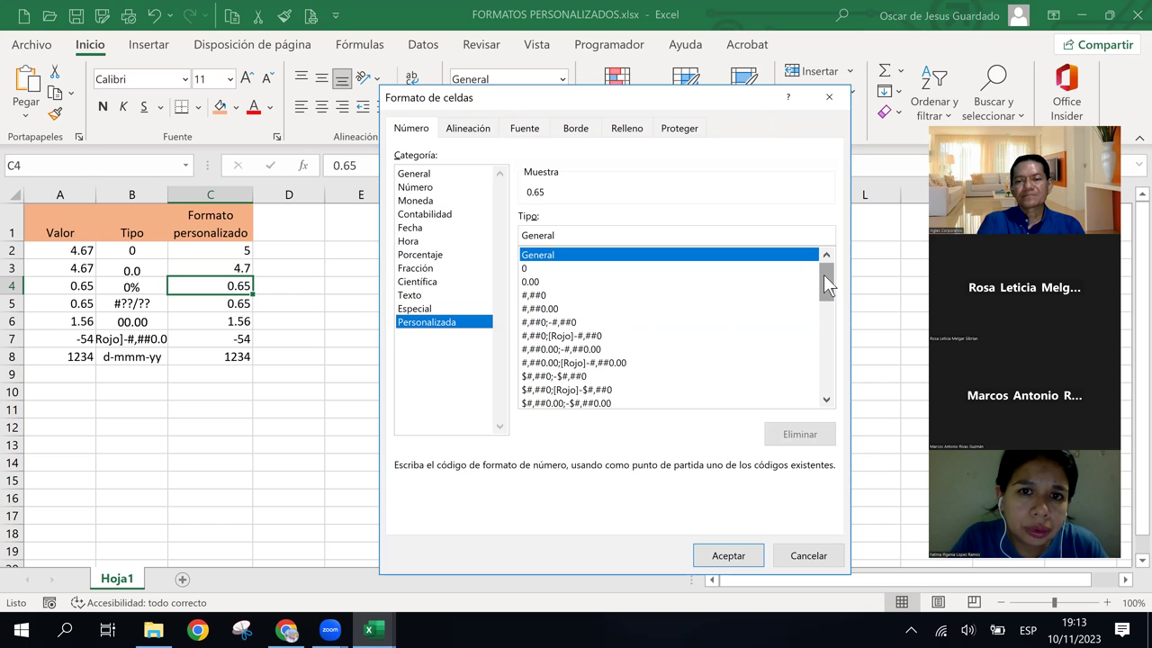
{"action": "left_click_drag", "start_coordinate": [823, 274], "coordinate": [835, 297]}
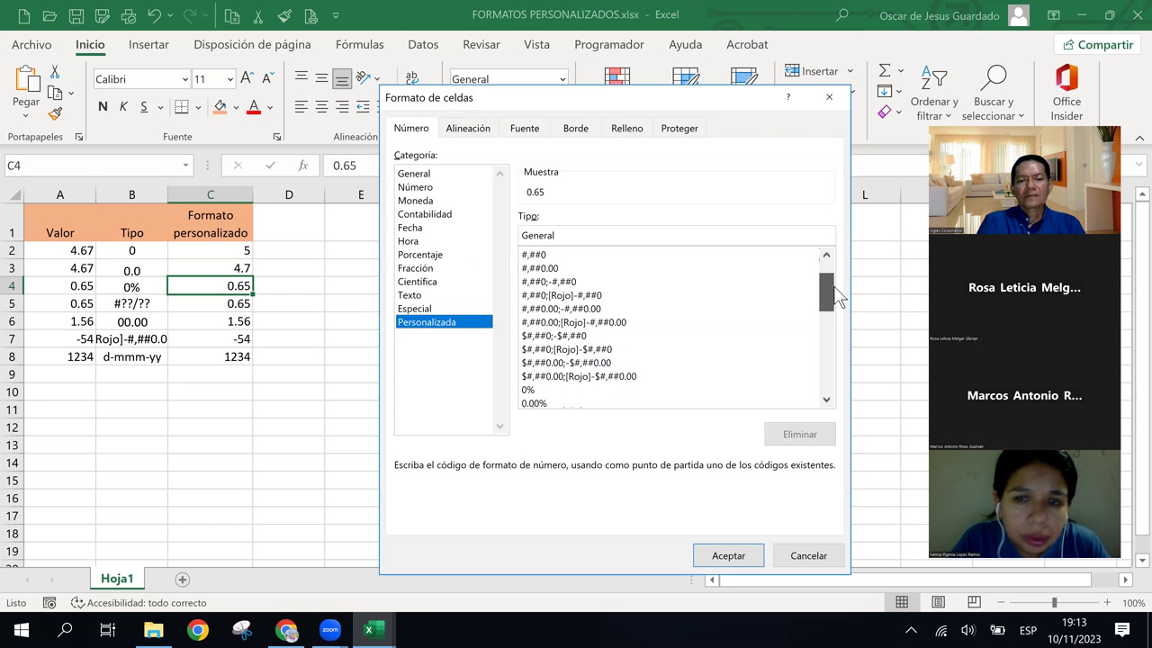
{"action": "left_click", "coordinate": [529, 390]}
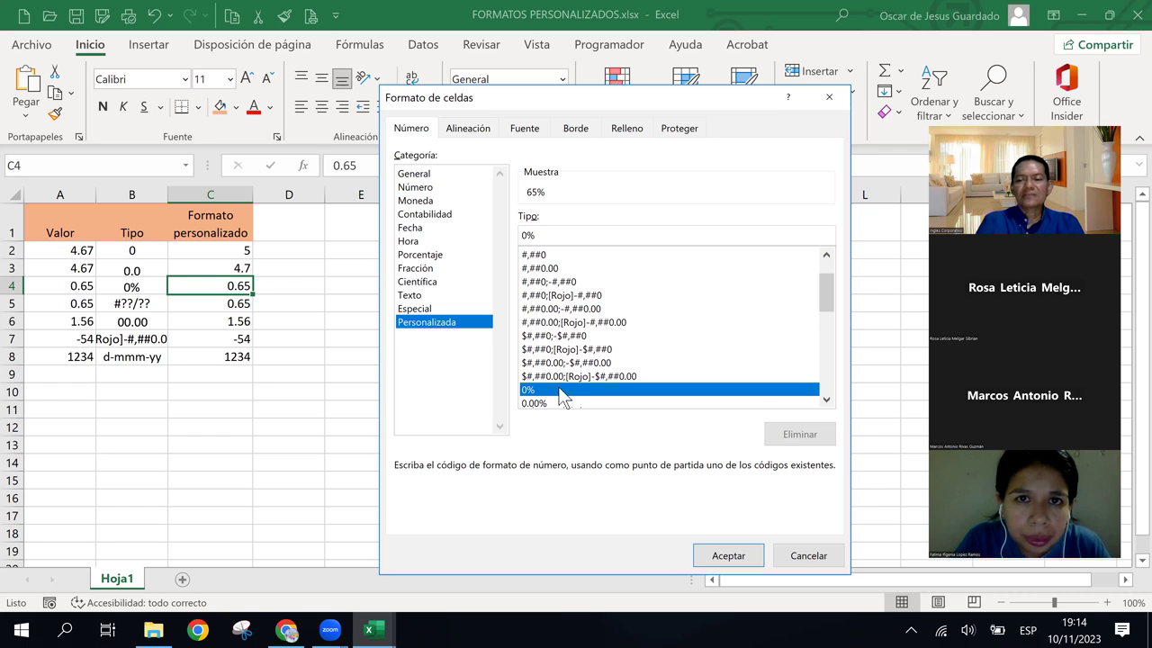
{"action": "left_click", "coordinate": [733, 559]}
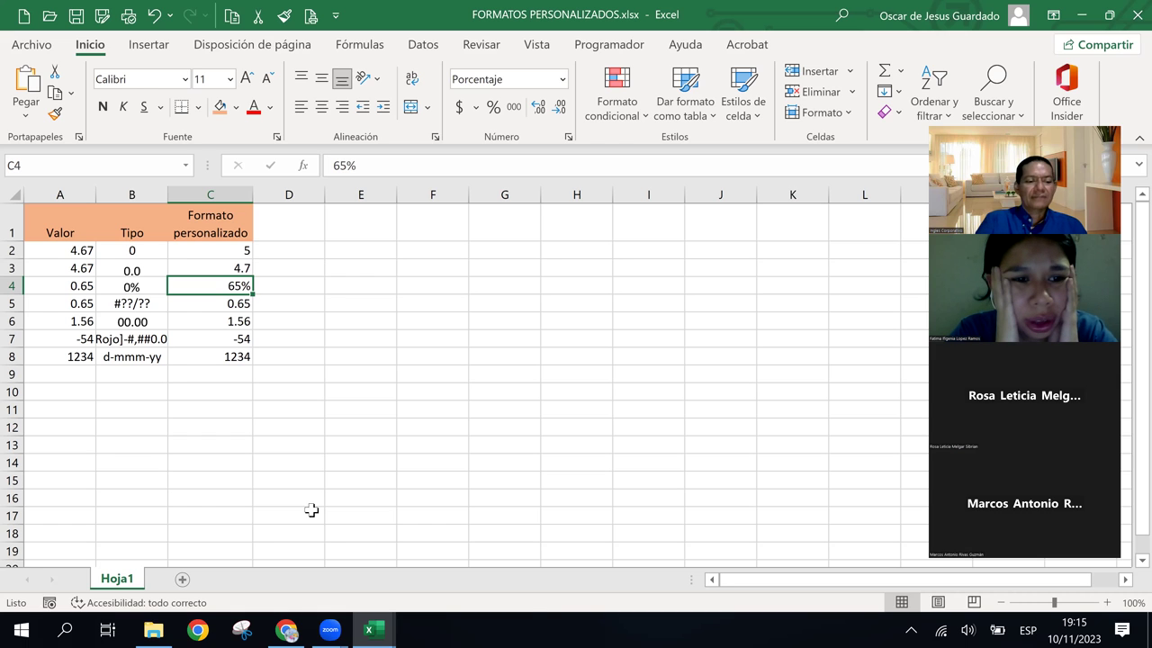
{"action": "key", "text": "ctrl+z"}
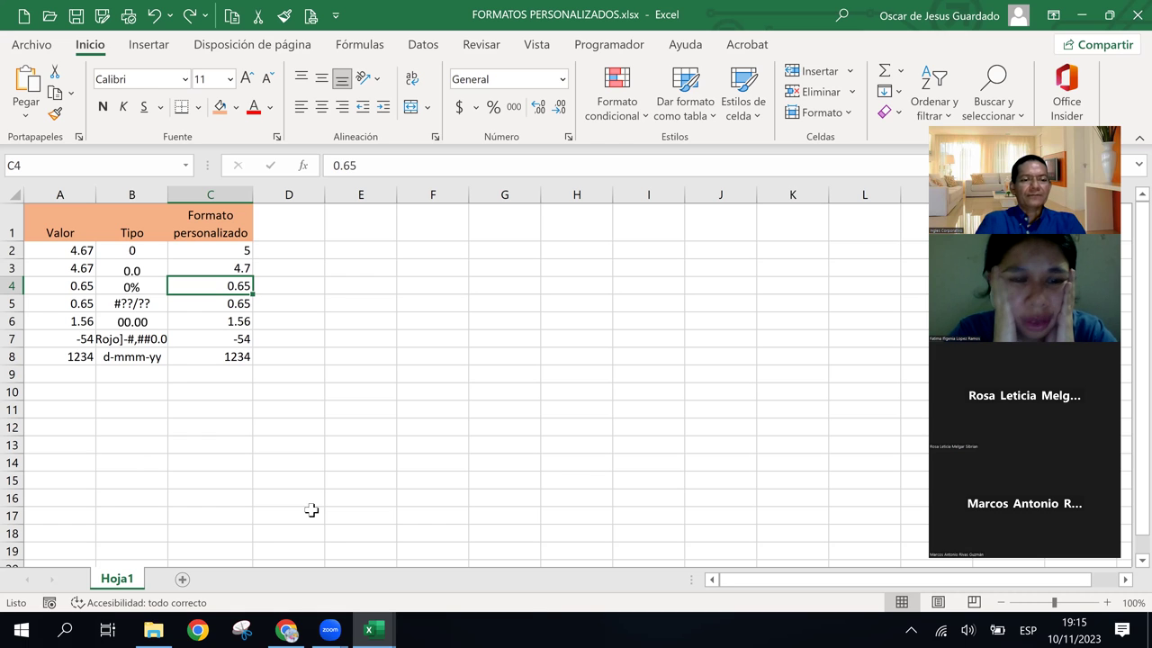
{"action": "left_click", "coordinate": [70, 285]}
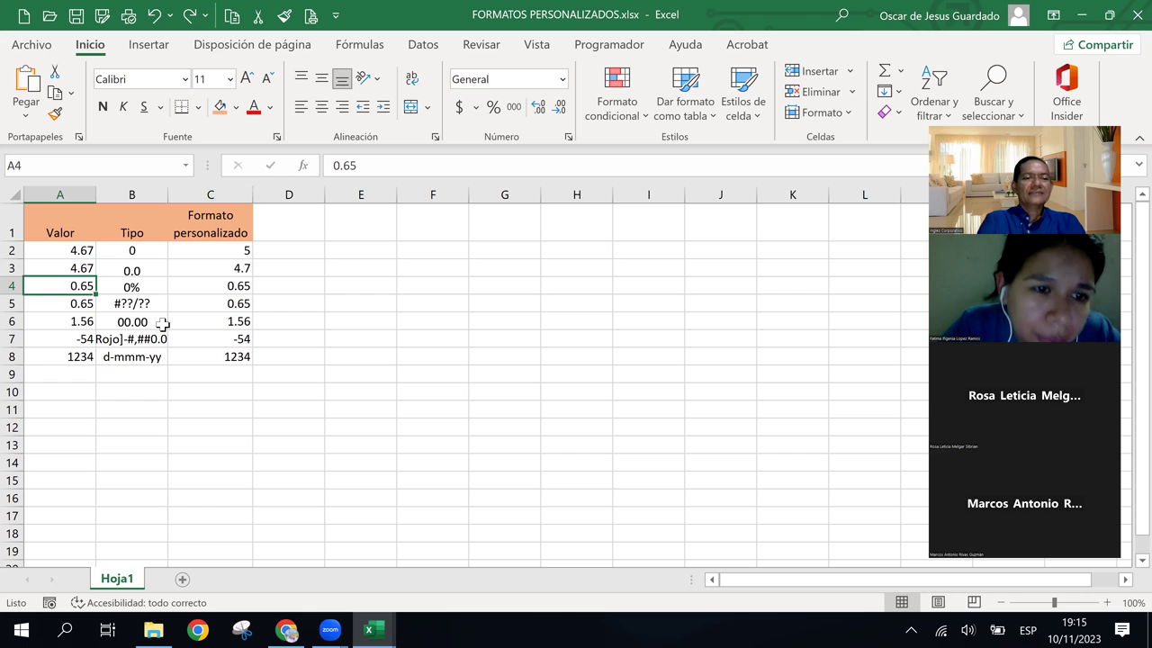
{"action": "left_click", "coordinate": [237, 286]}
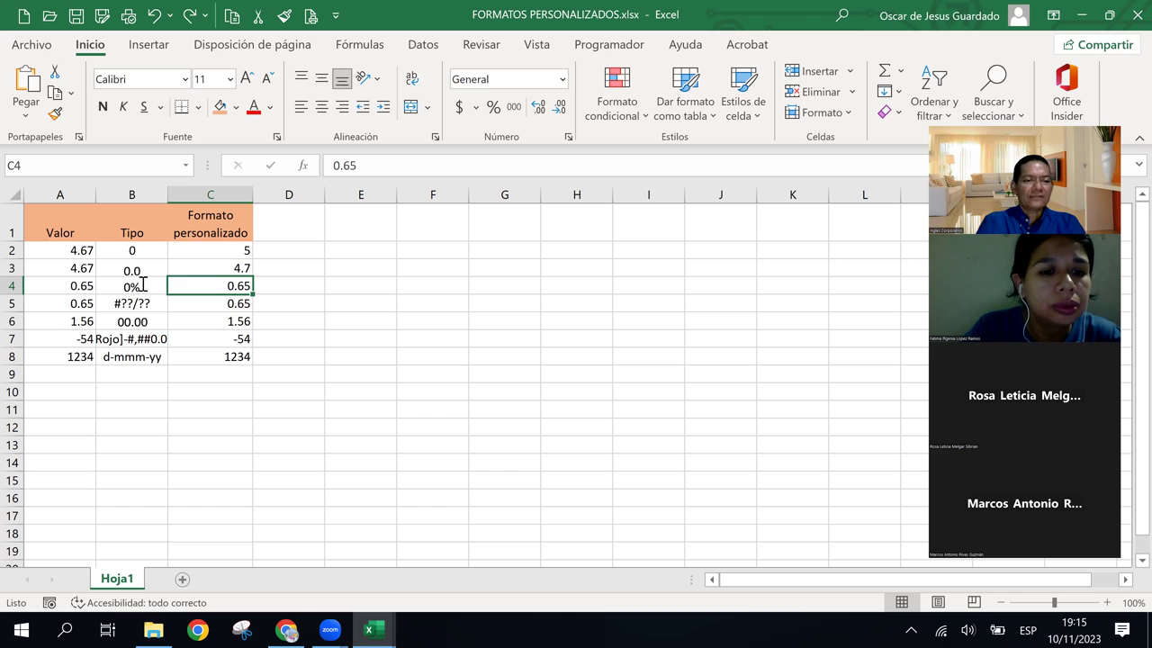
{"action": "left_click", "coordinate": [435, 138]}
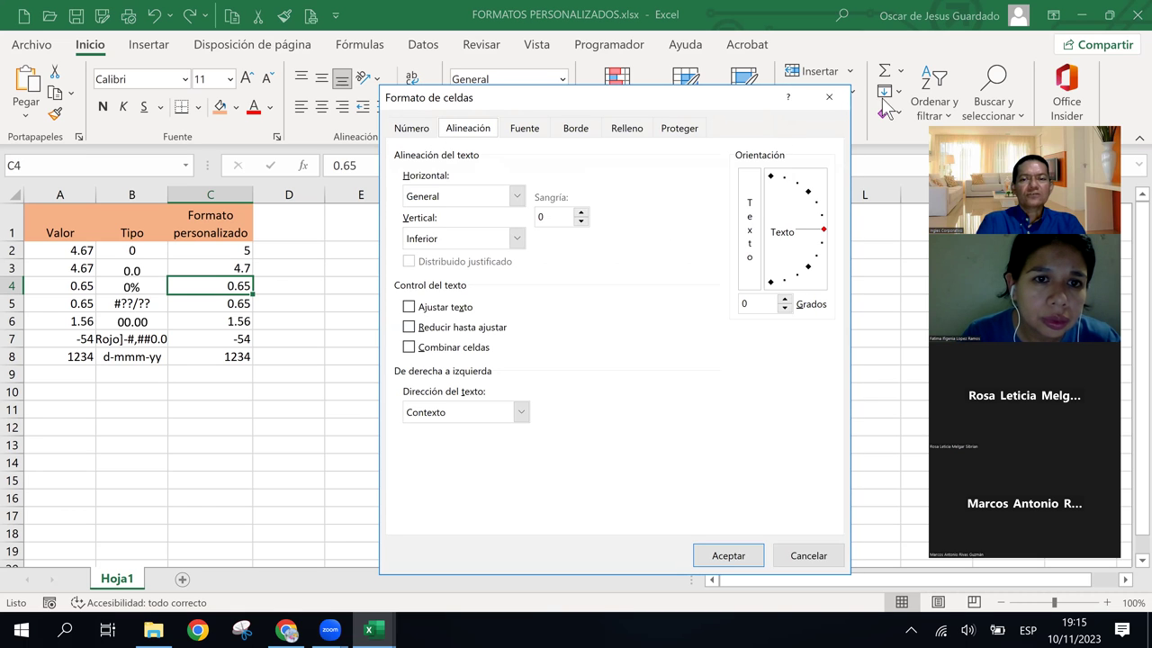
{"action": "left_click", "coordinate": [829, 96]}
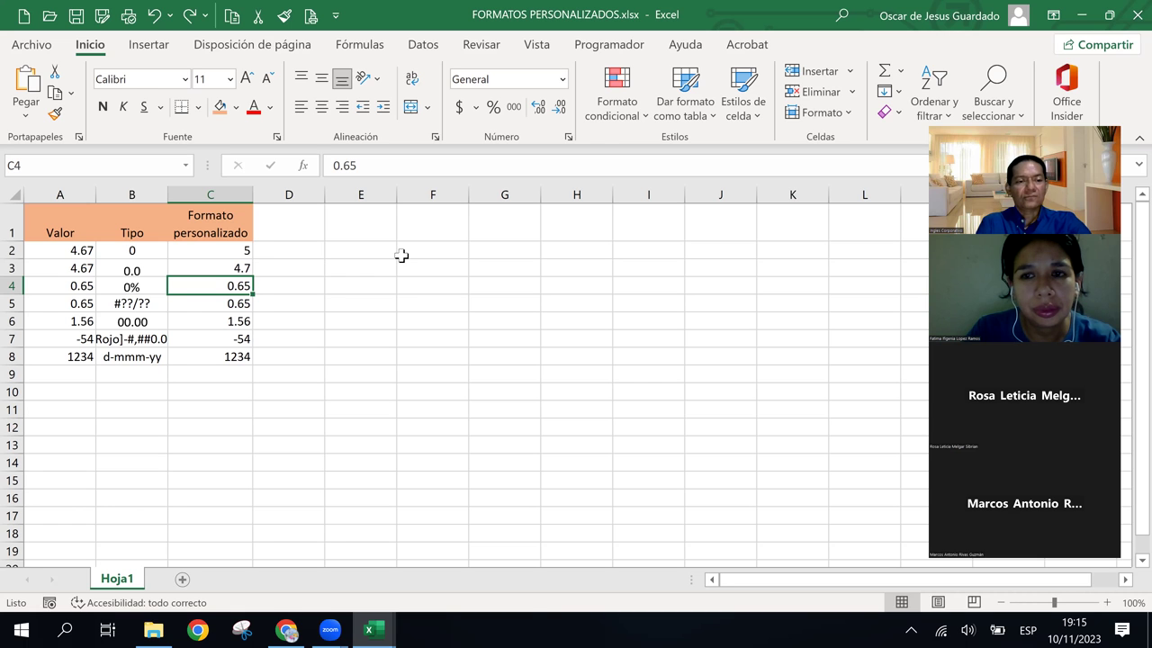
Reapply the 0% code from Número > Personalizada to C4 so it reads 65%
{"action": "key", "text": "ctrl+1"}
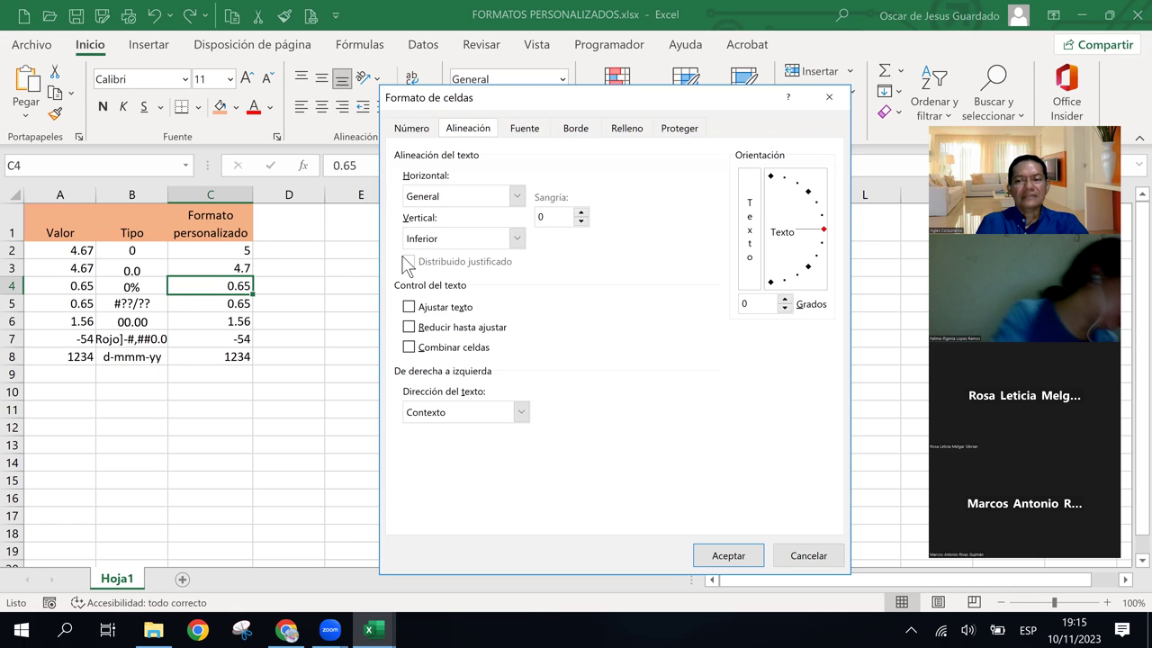
{"action": "left_click", "coordinate": [411, 129]}
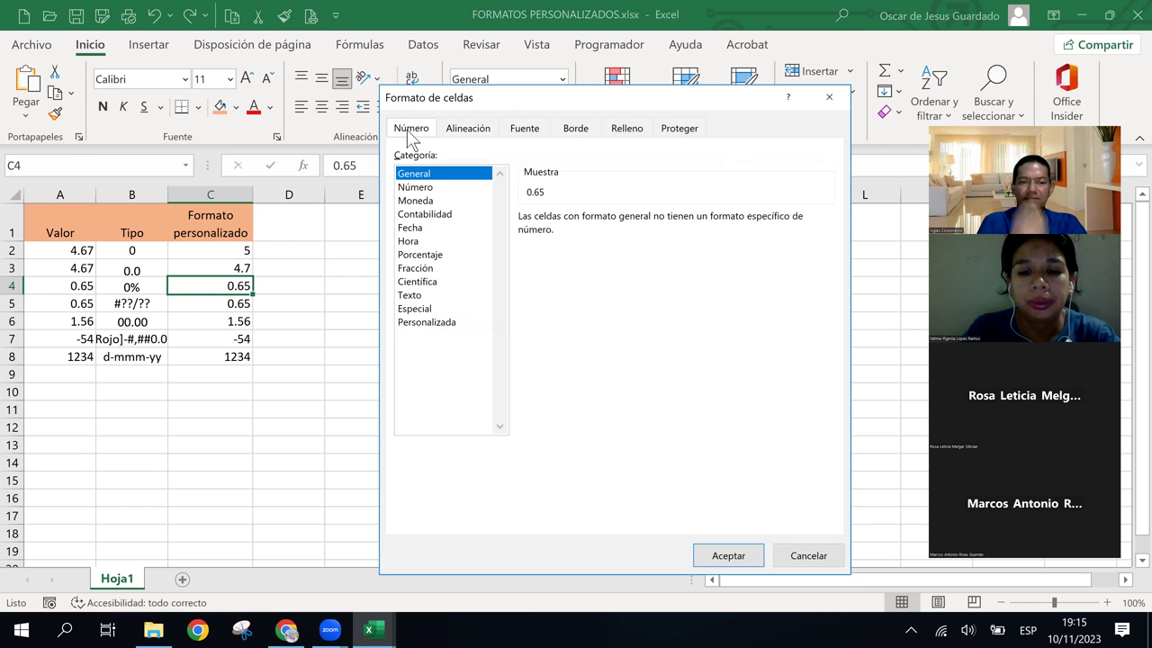
{"action": "left_click", "coordinate": [432, 324]}
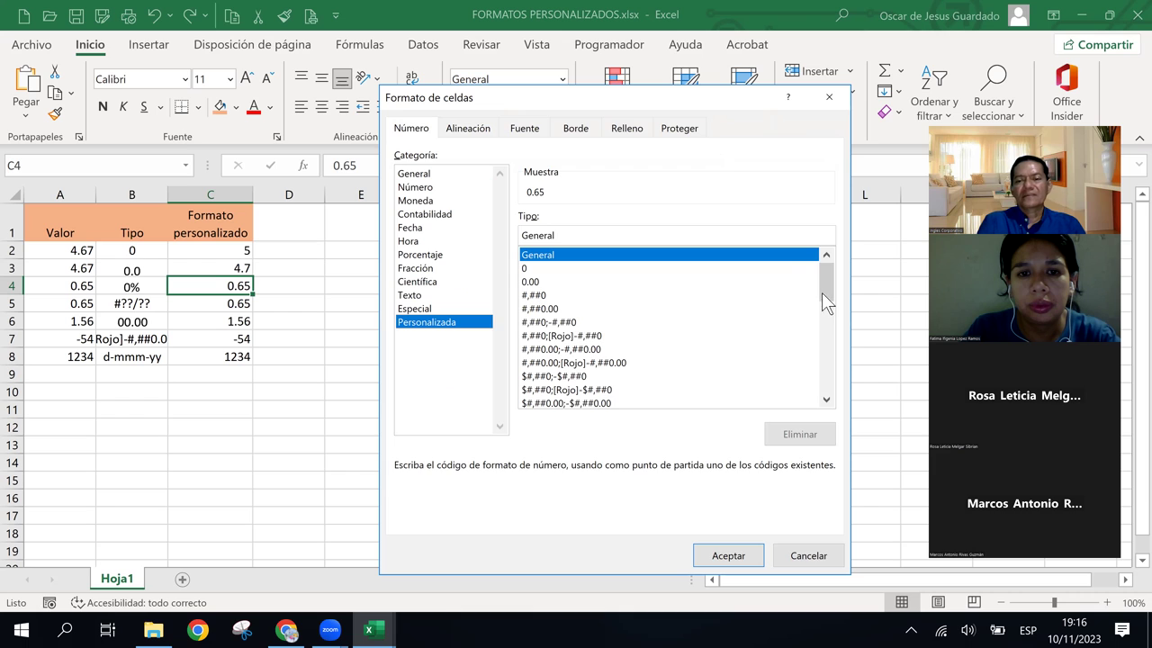
{"action": "left_click_drag", "start_coordinate": [825, 285], "coordinate": [828, 292]}
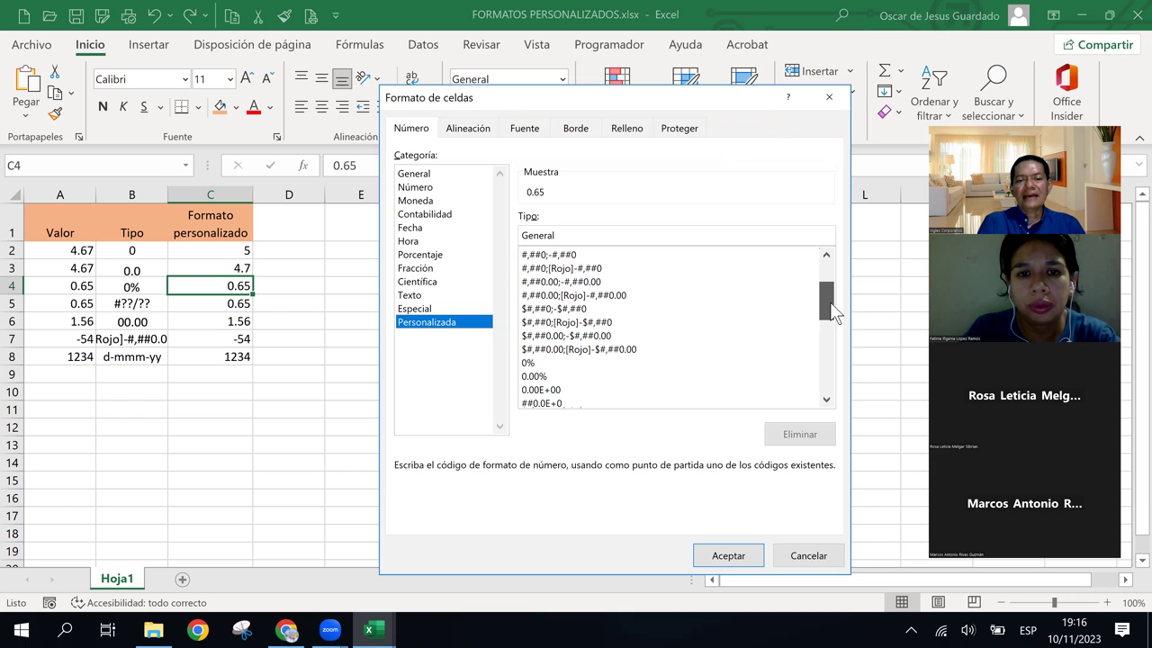
{"action": "left_click_drag", "start_coordinate": [834, 312], "coordinate": [832, 316]}
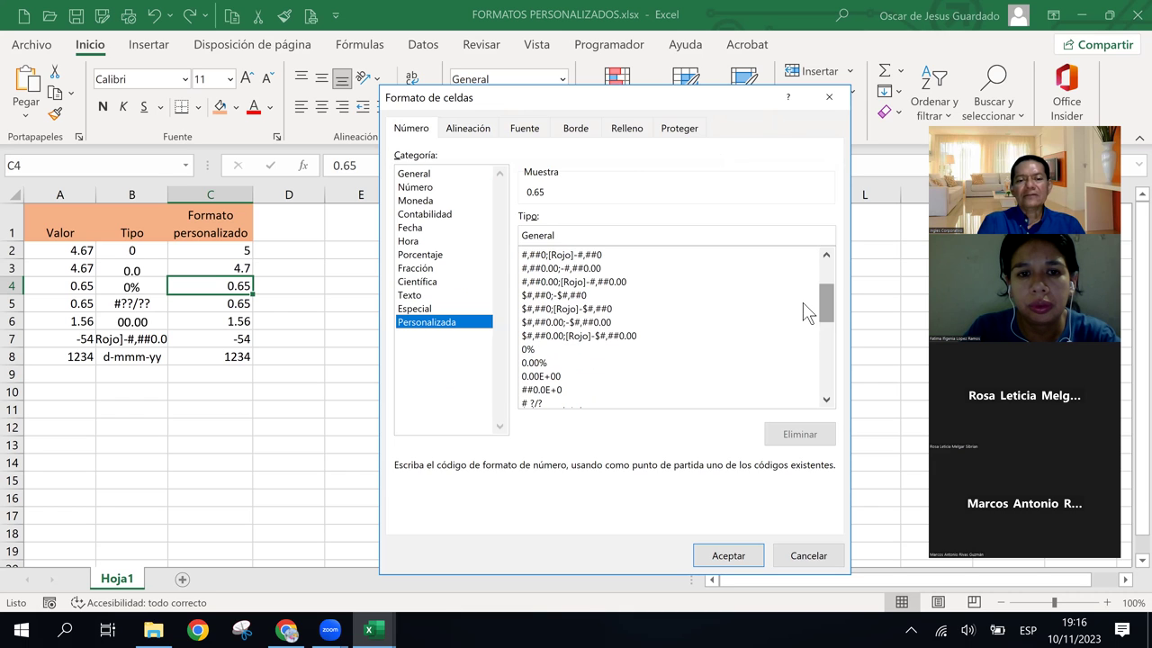
{"action": "left_click", "coordinate": [529, 349]}
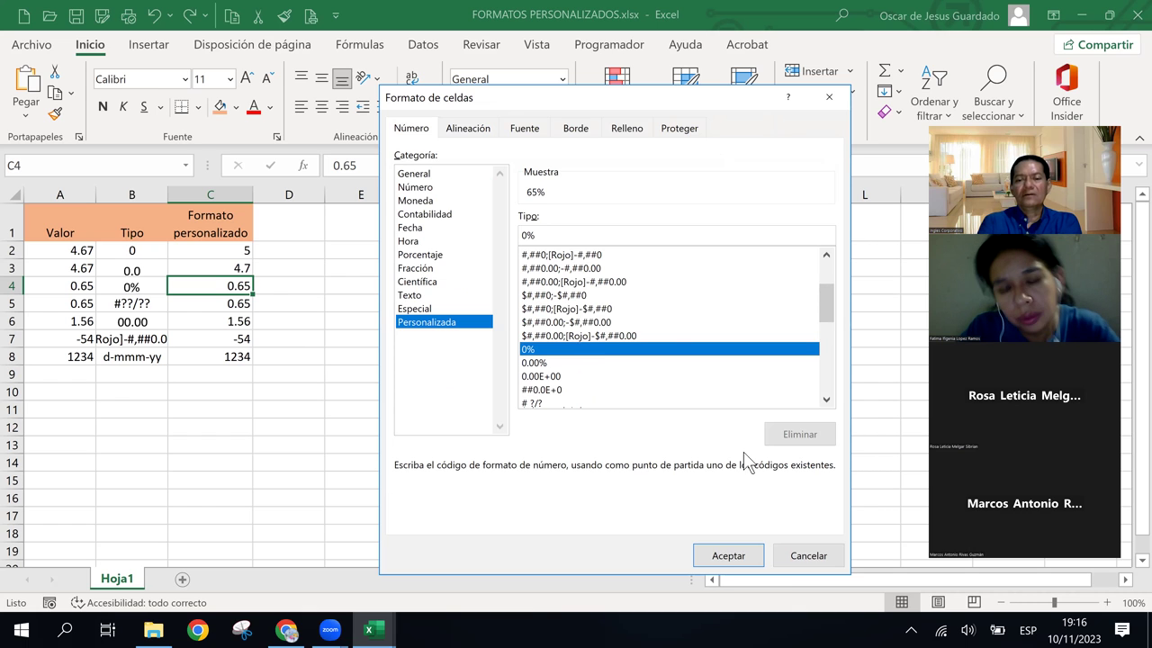
{"action": "left_click", "coordinate": [728, 555]}
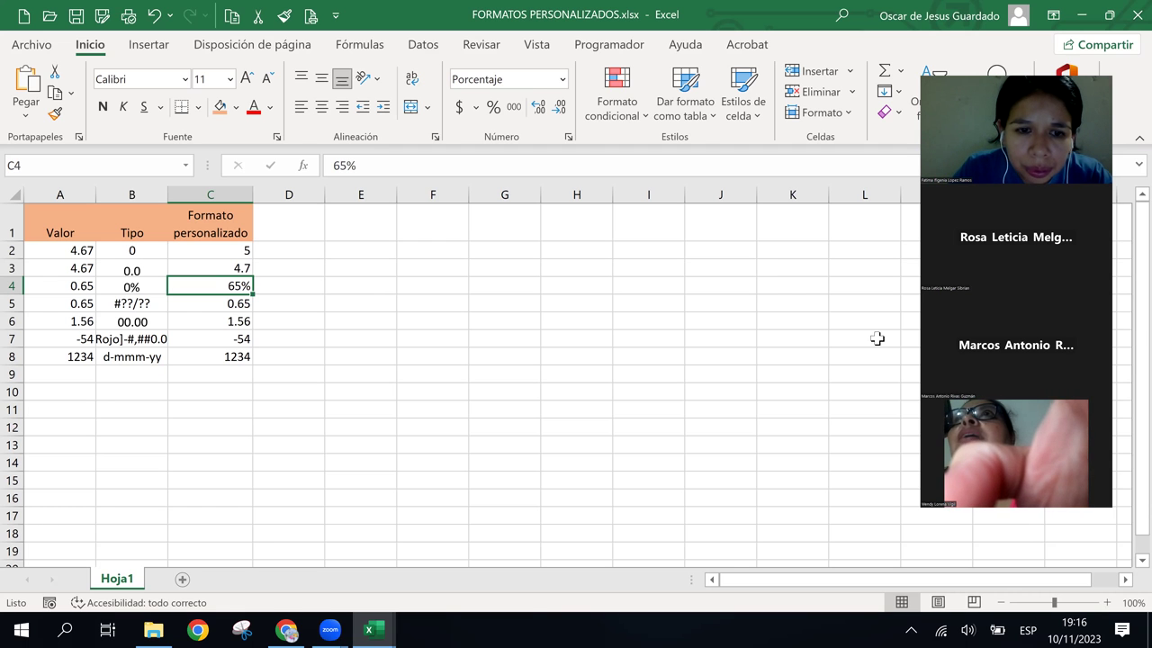
{"action": "left_click", "coordinate": [229, 307]}
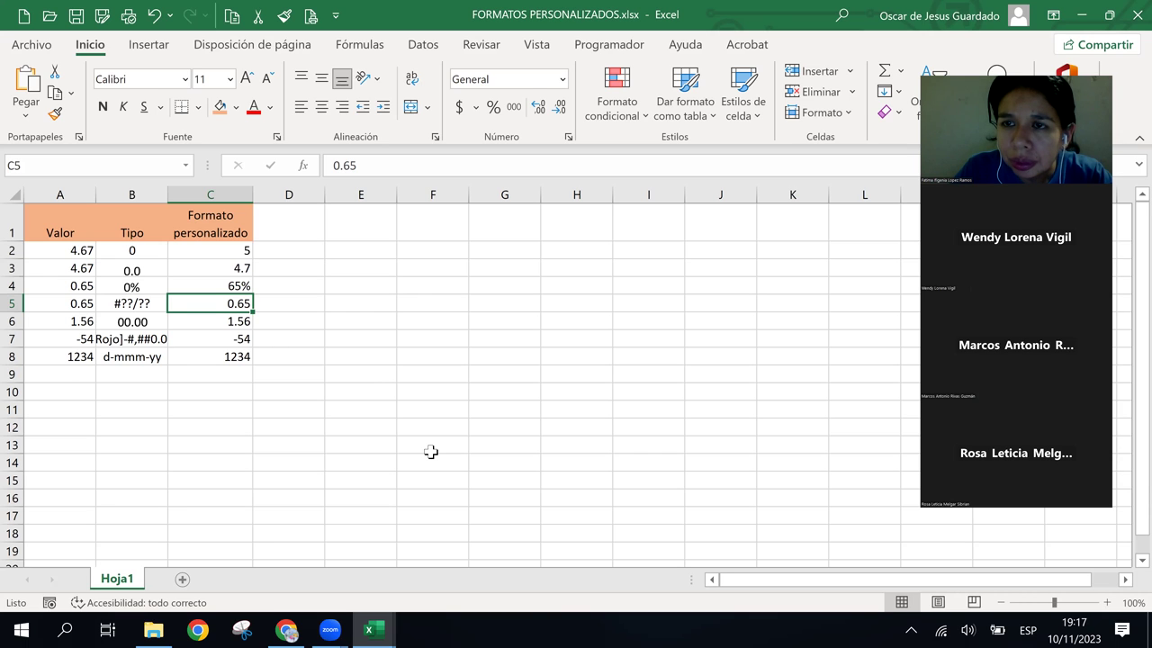
{"action": "left_click", "coordinate": [133, 303]}
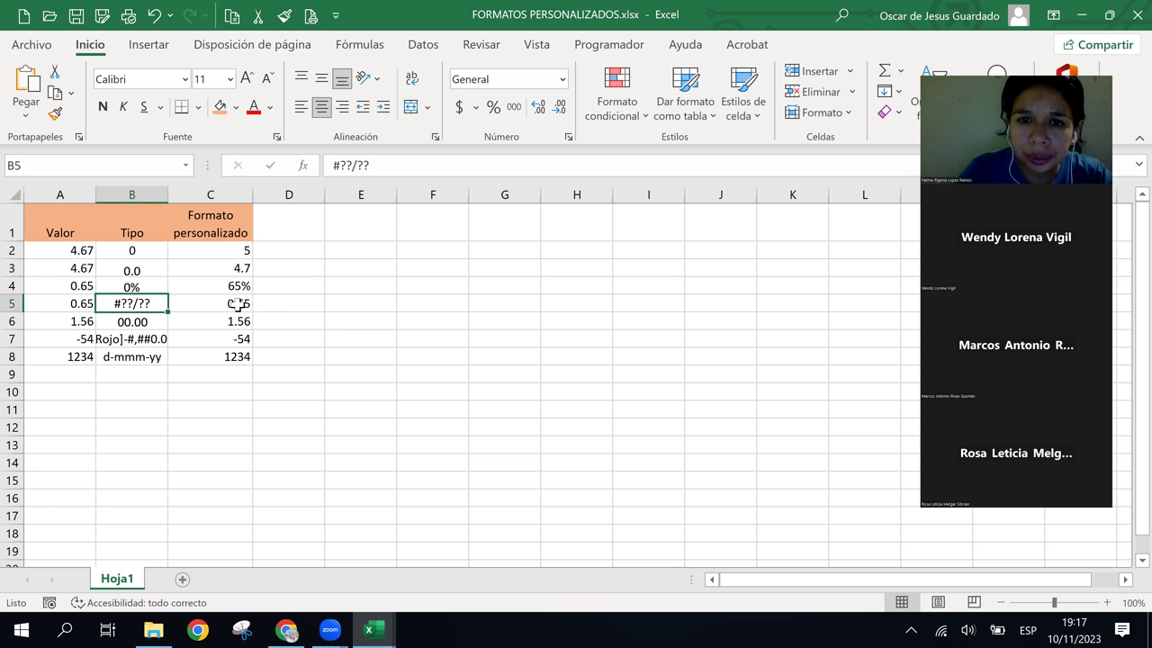
{"action": "left_click", "coordinate": [238, 303]}
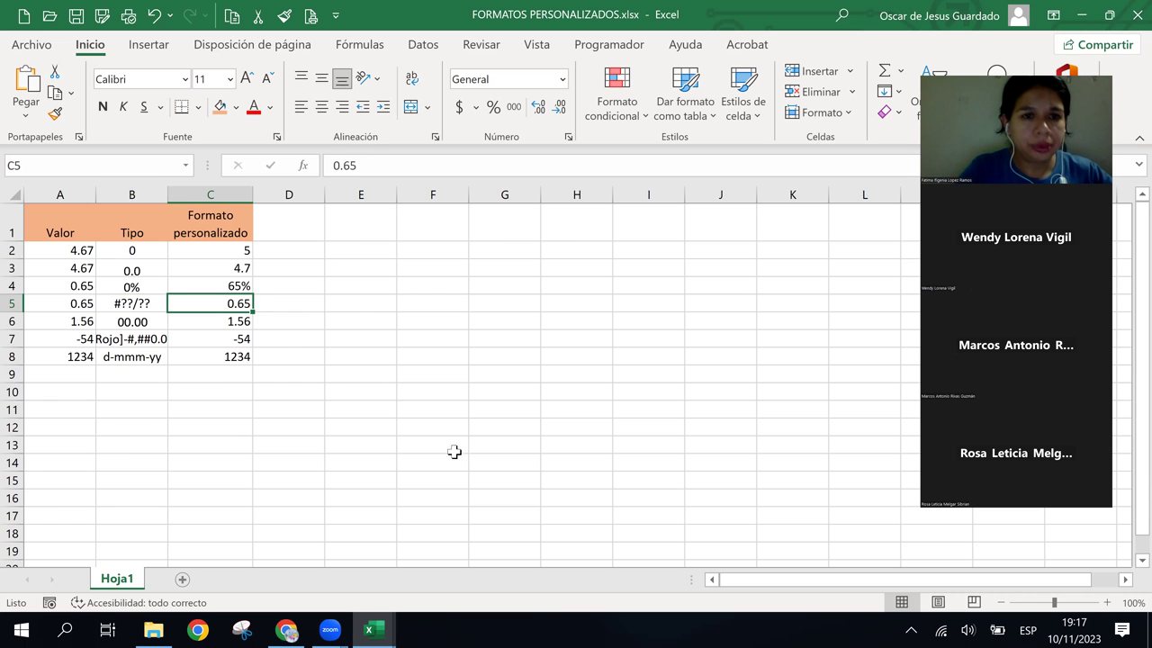
In Formato de celdas for C5, choose the # ??/?? custom code, previewing 13/20
{"action": "left_click", "coordinate": [434, 136]}
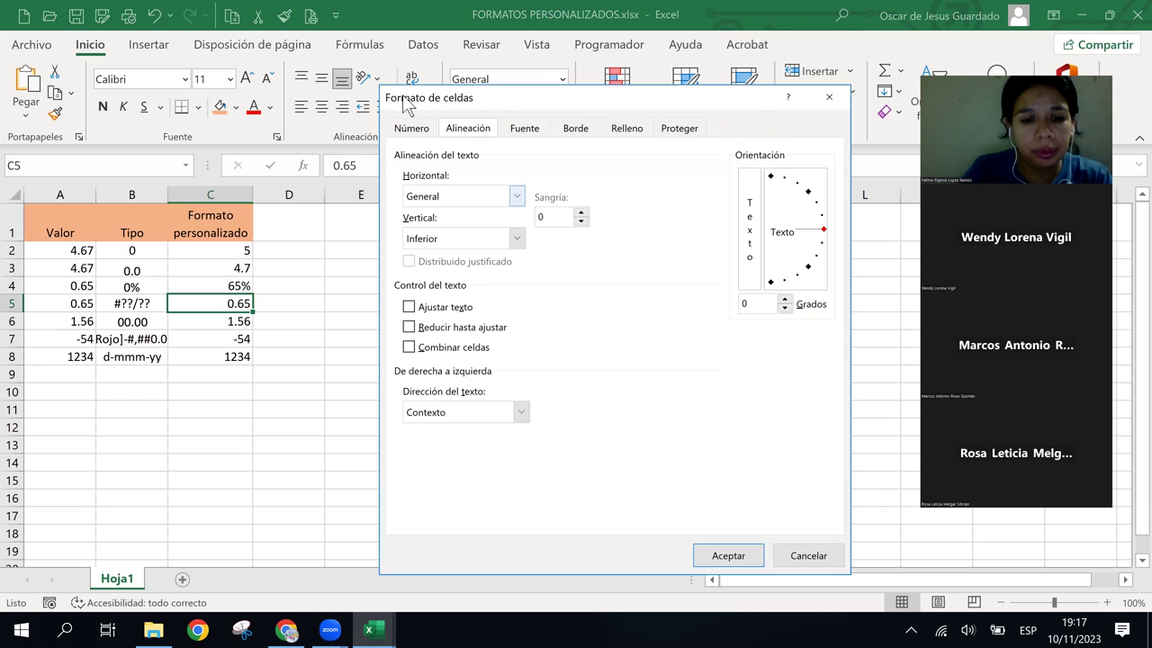
{"action": "left_click", "coordinate": [417, 128]}
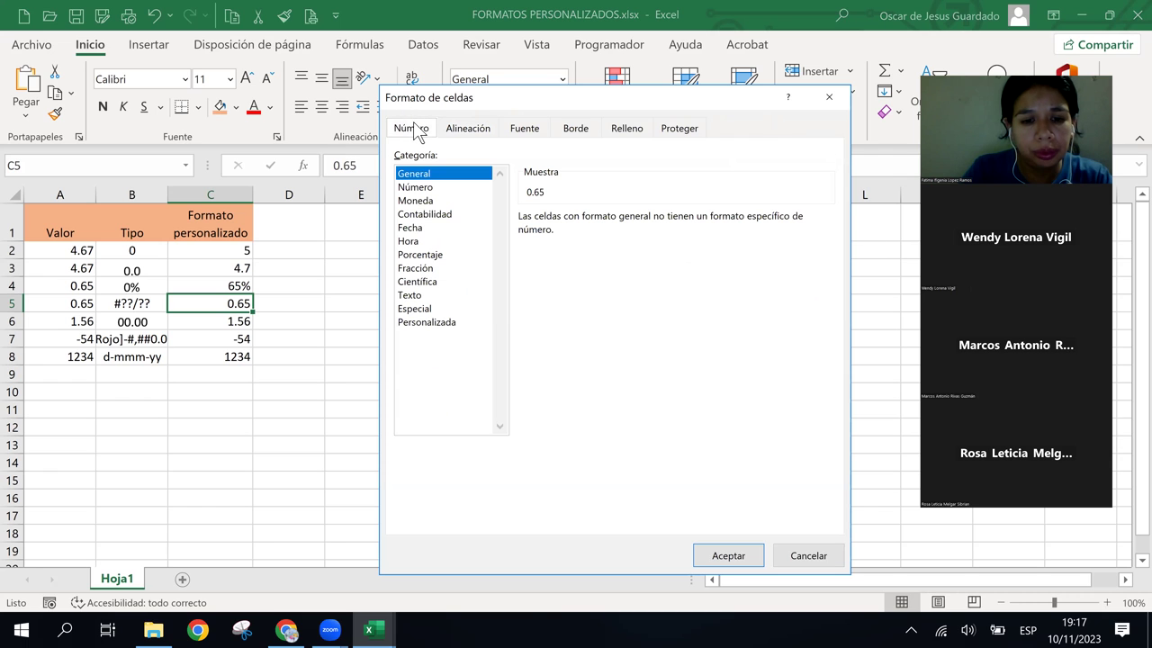
{"action": "left_click", "coordinate": [430, 322]}
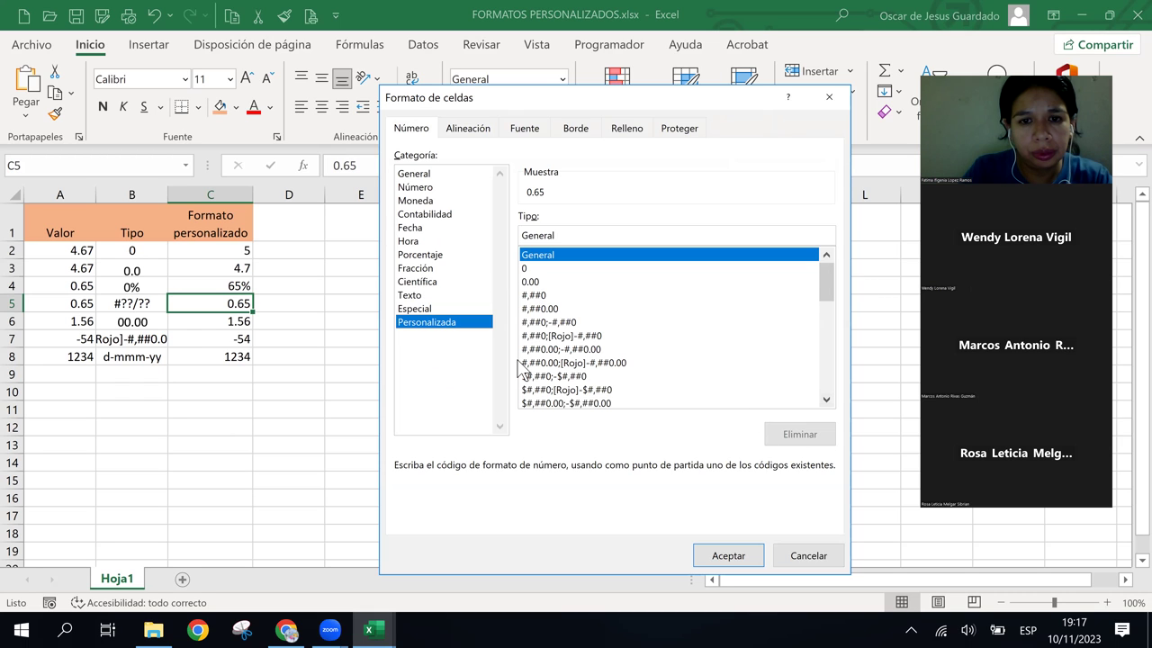
{"action": "left_click_drag", "start_coordinate": [825, 402], "coordinate": [825, 402]}
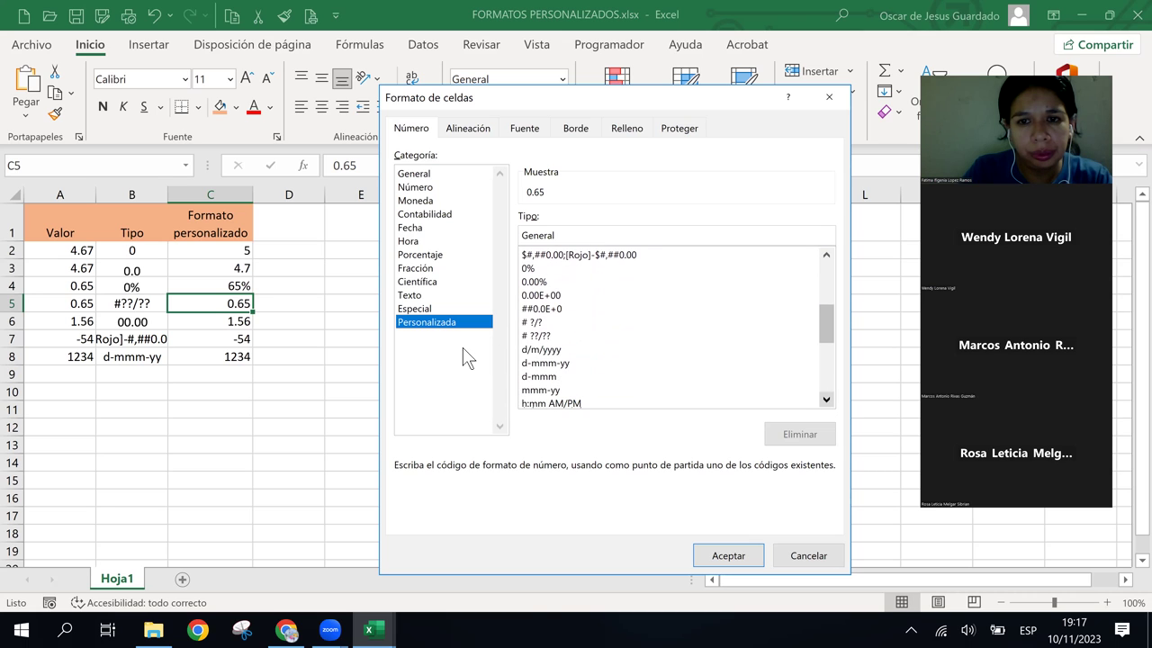
{"action": "left_click", "coordinate": [540, 337]}
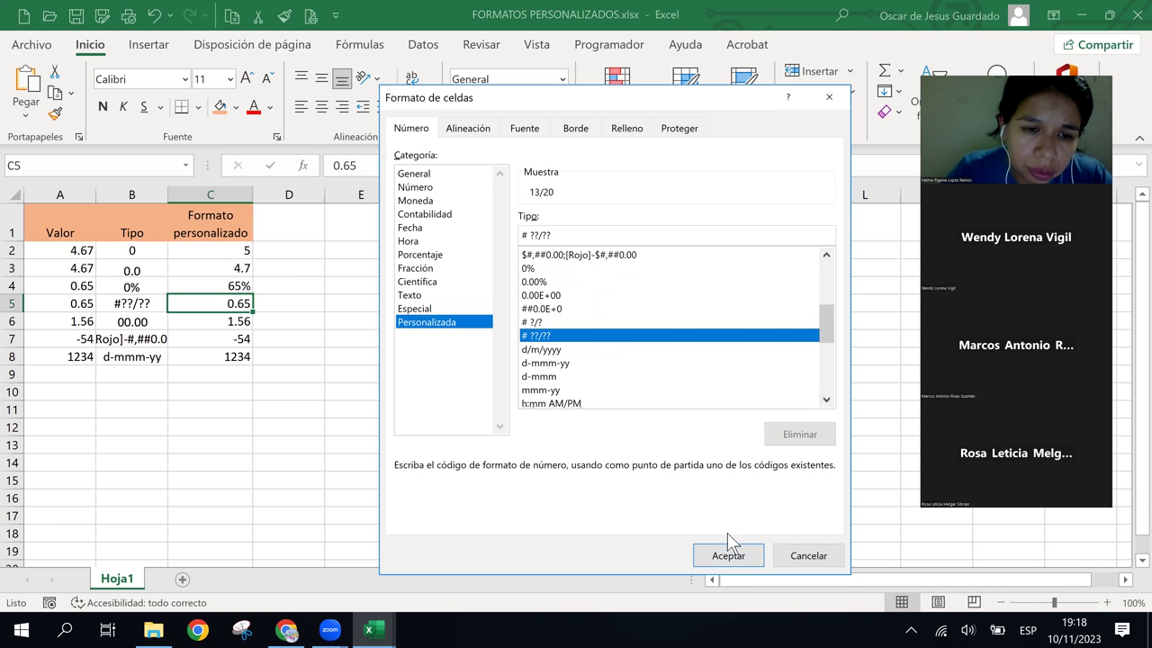
Confirm the # ??/?? fraction format so C5 shows 0.65 as 13/20, then select C6
{"action": "left_click", "coordinate": [731, 555]}
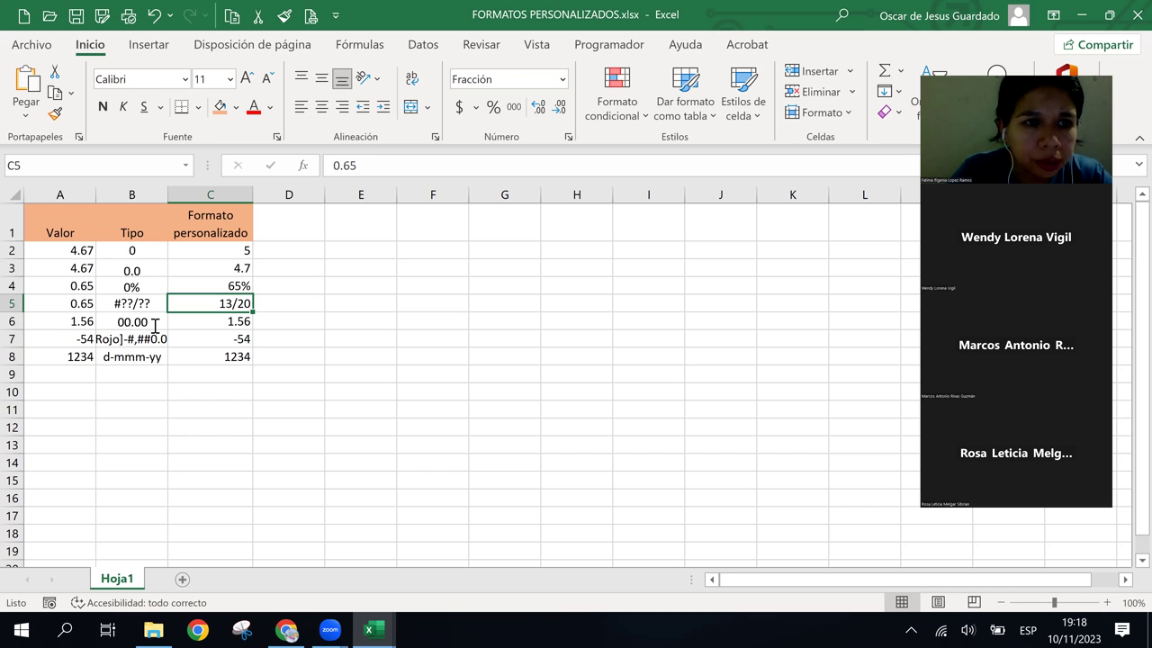
{"action": "left_click", "coordinate": [234, 324]}
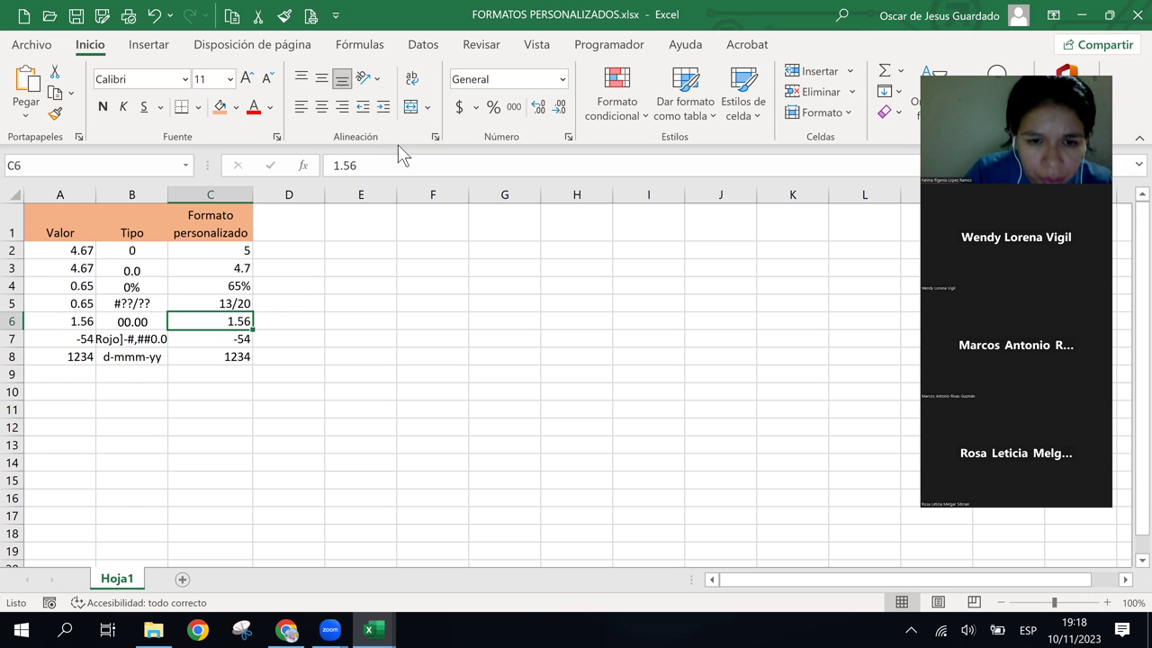
Bring up the Personalizada number format codes for cell C6
{"action": "left_click", "coordinate": [434, 137]}
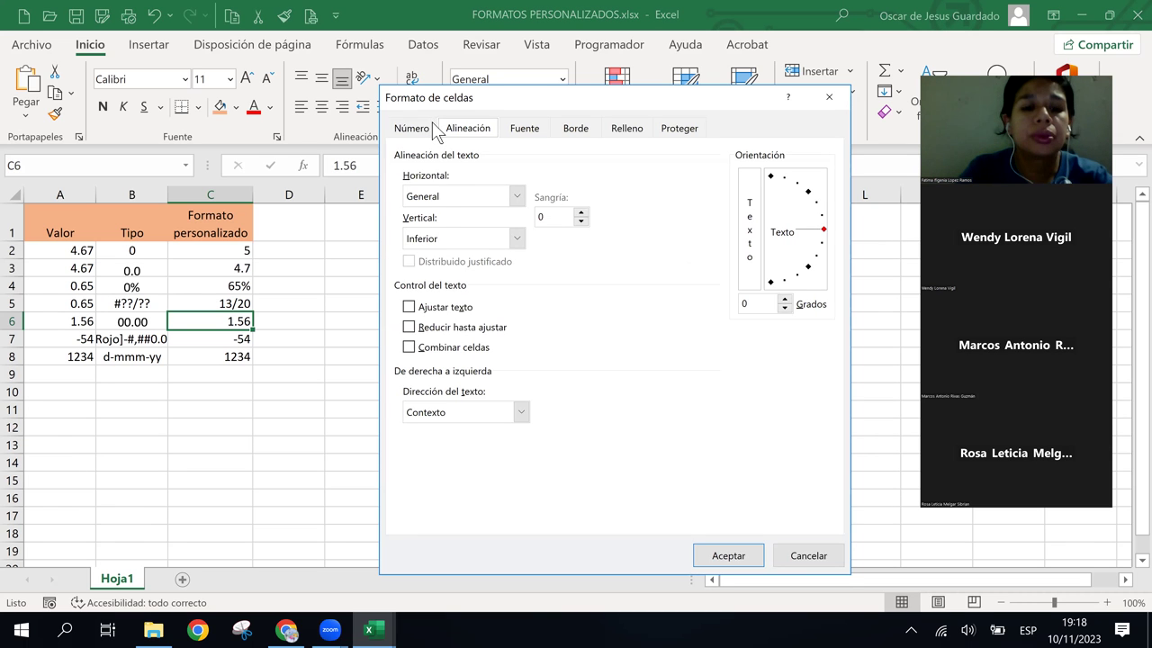
{"action": "left_click", "coordinate": [432, 129]}
{"action": "left_click", "coordinate": [462, 324]}
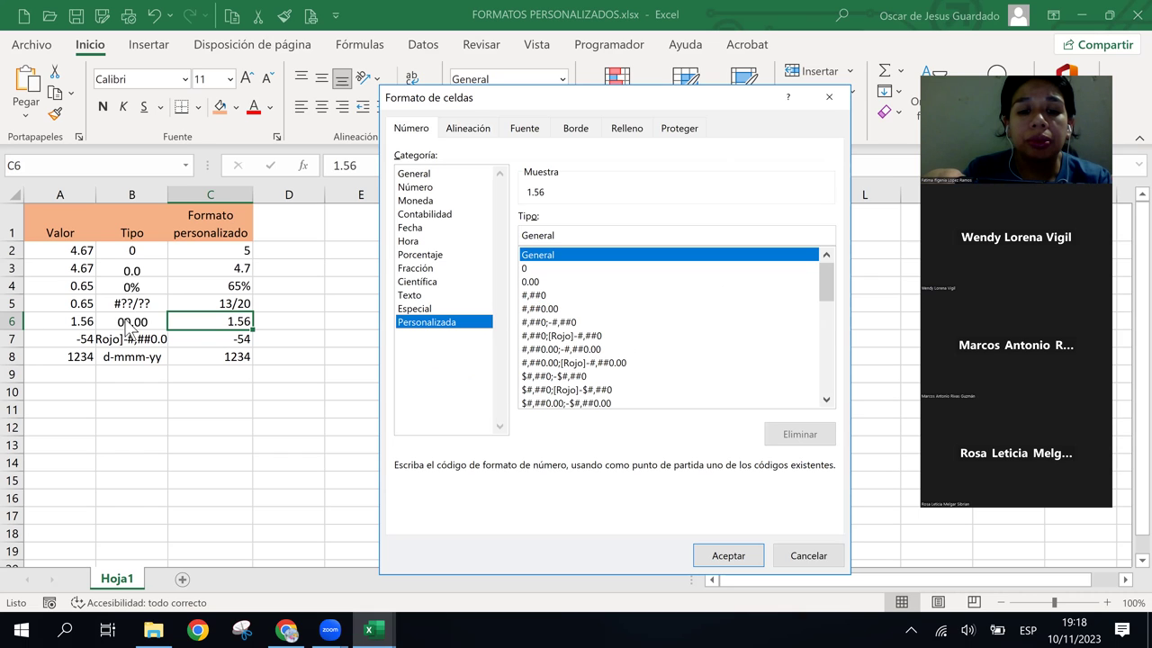
Pick the 0.00 code, prefix a 0 to make 00.00, and apply it to C6
{"action": "left_click", "coordinate": [826, 400]}
{"action": "left_click", "coordinate": [826, 400]}
{"action": "left_click", "coordinate": [826, 401]}
{"action": "left_click", "coordinate": [826, 400]}
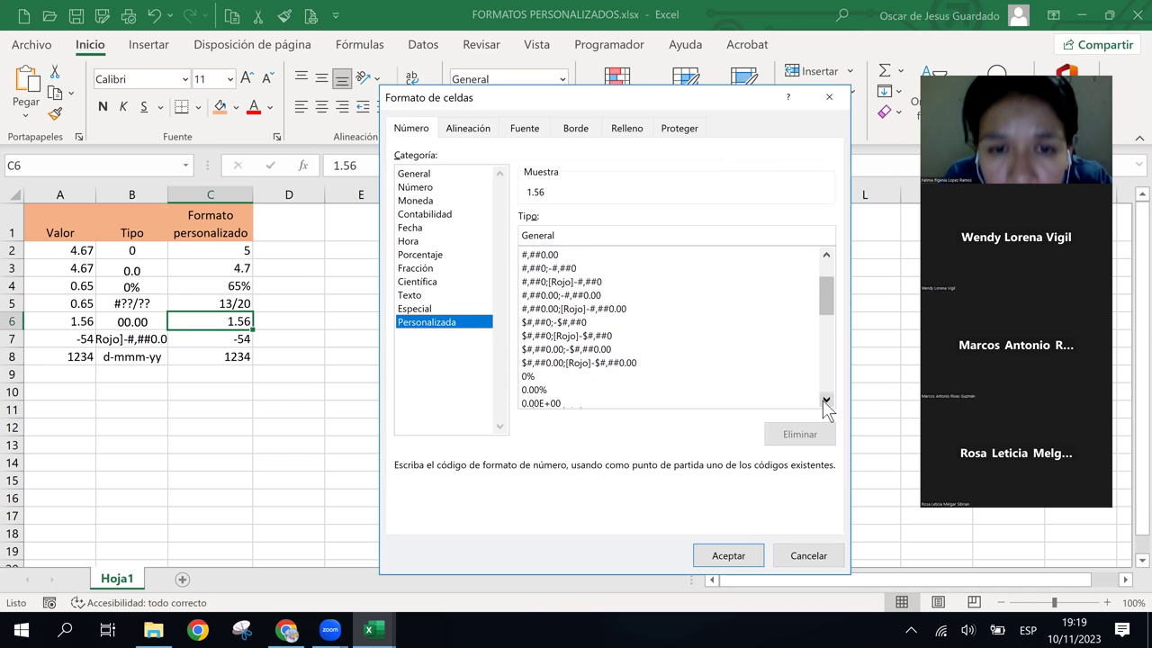
{"action": "left_click", "coordinate": [826, 400]}
{"action": "left_click", "coordinate": [826, 401]}
{"action": "double_click", "coordinate": [825, 401]}
{"action": "double_click", "coordinate": [826, 400]}
{"action": "double_click", "coordinate": [825, 400]}
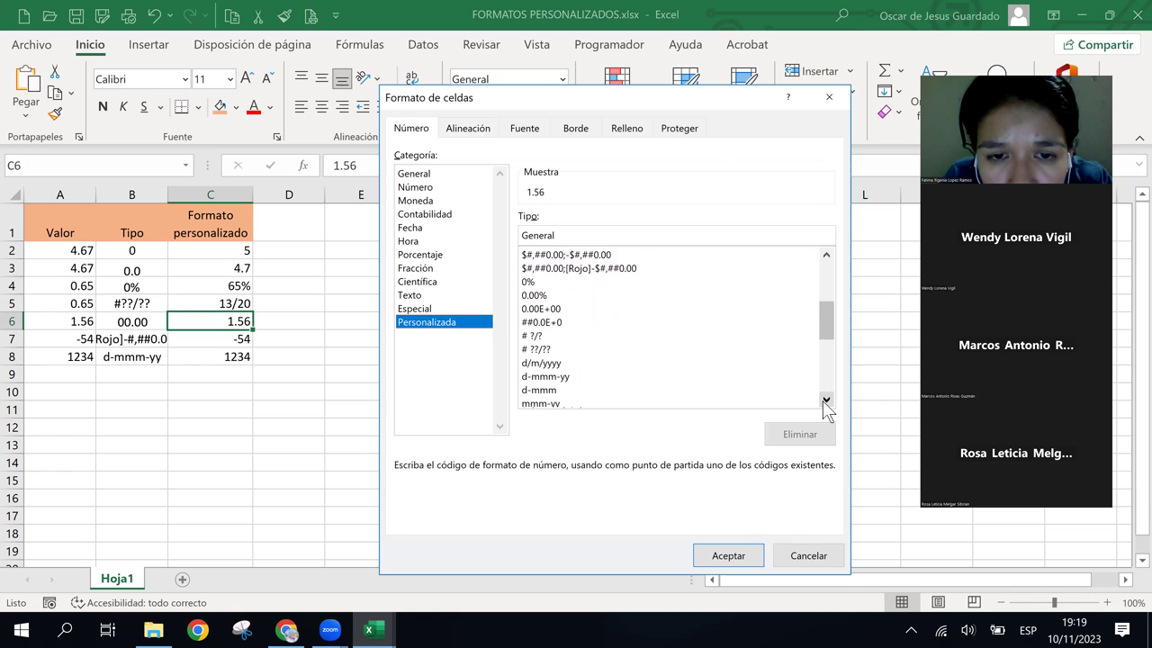
{"action": "double_click", "coordinate": [826, 400]}
{"action": "double_click", "coordinate": [826, 400]}
{"action": "double_click", "coordinate": [826, 400]}
{"action": "left_click", "coordinate": [826, 400]}
{"action": "double_click", "coordinate": [826, 400]}
{"action": "double_click", "coordinate": [826, 400]}
{"action": "double_click", "coordinate": [826, 401]}
{"action": "left_click", "coordinate": [826, 401]}
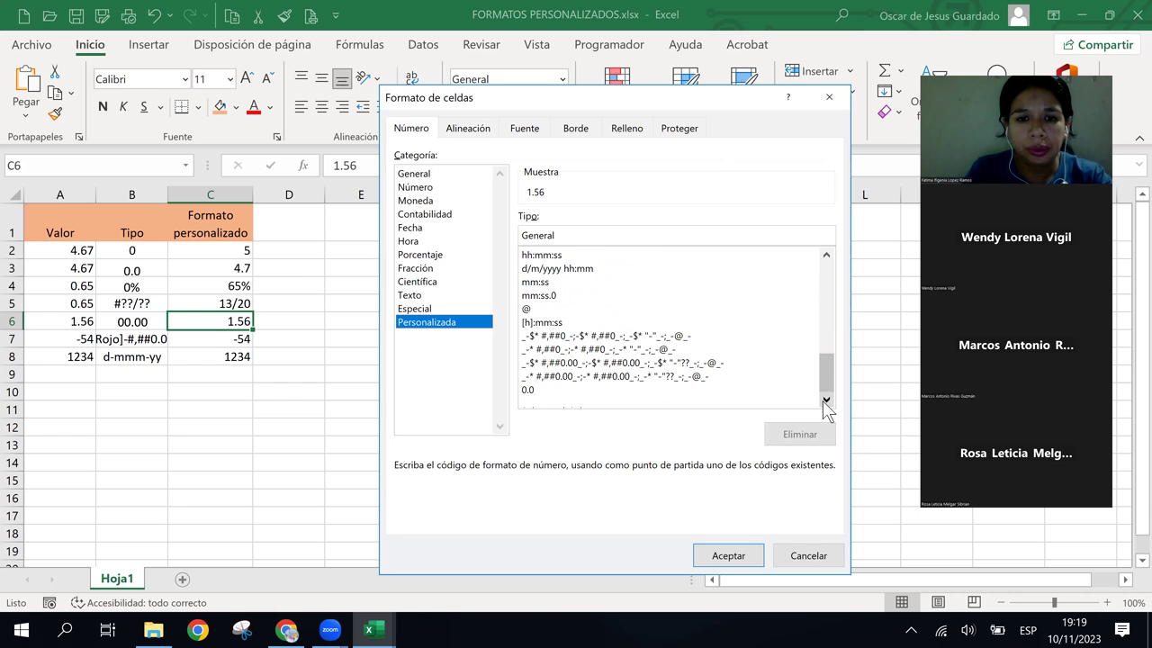
{"action": "left_click_drag", "start_coordinate": [826, 380], "coordinate": [809, 286]}
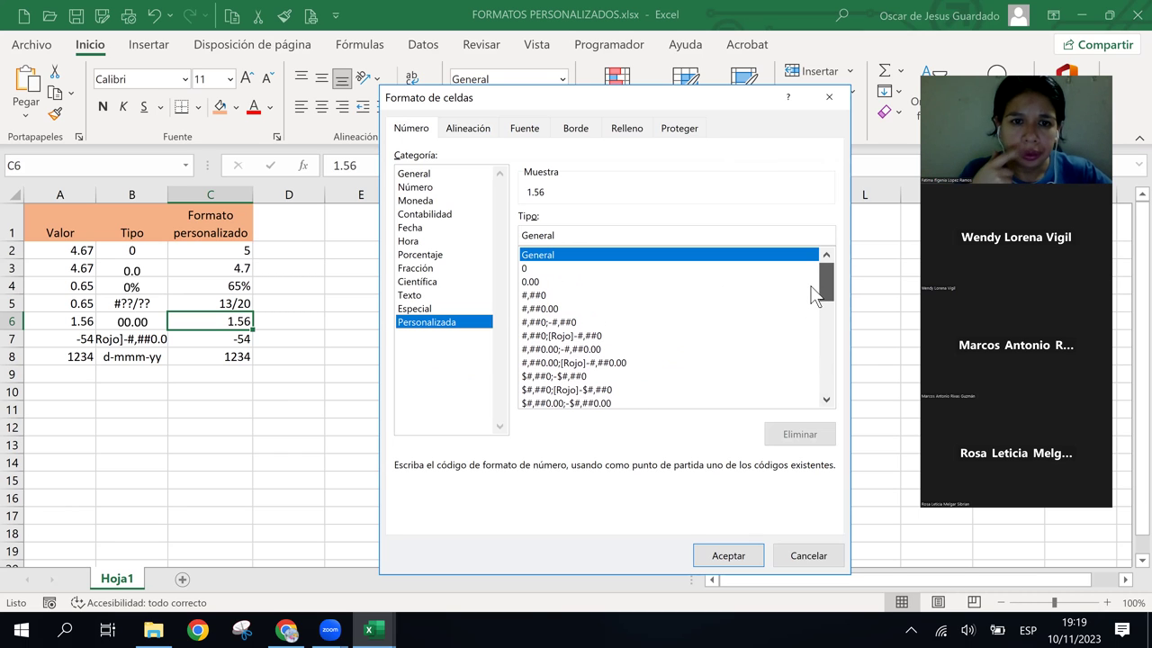
{"action": "left_click", "coordinate": [537, 283]}
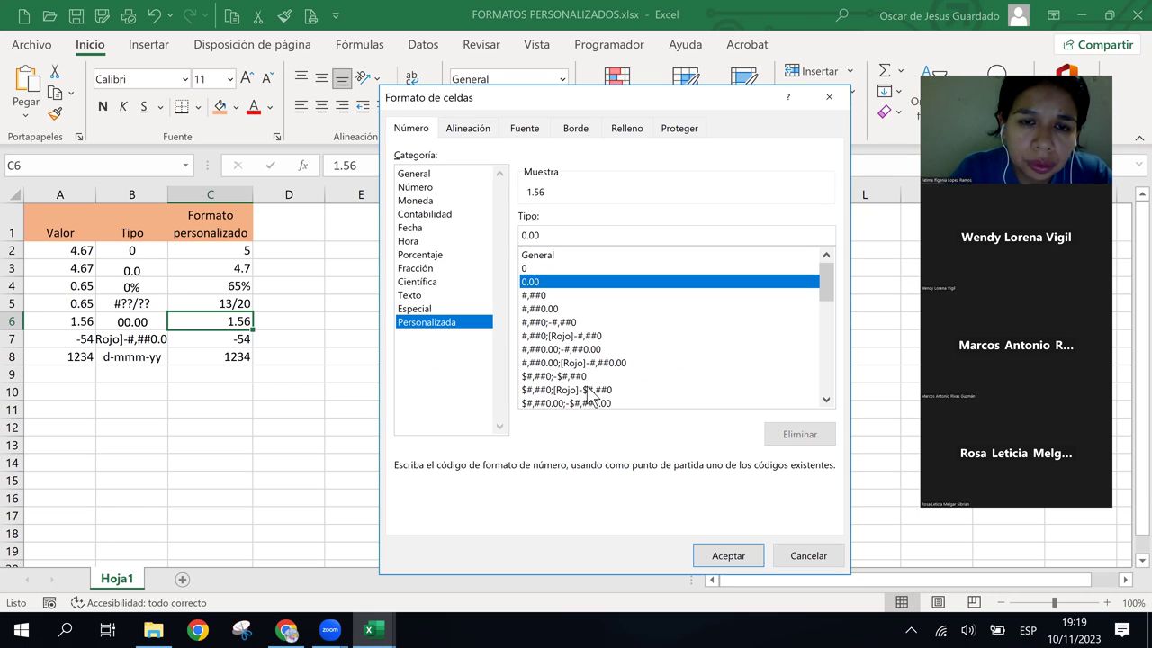
{"action": "type", "text": "0"}
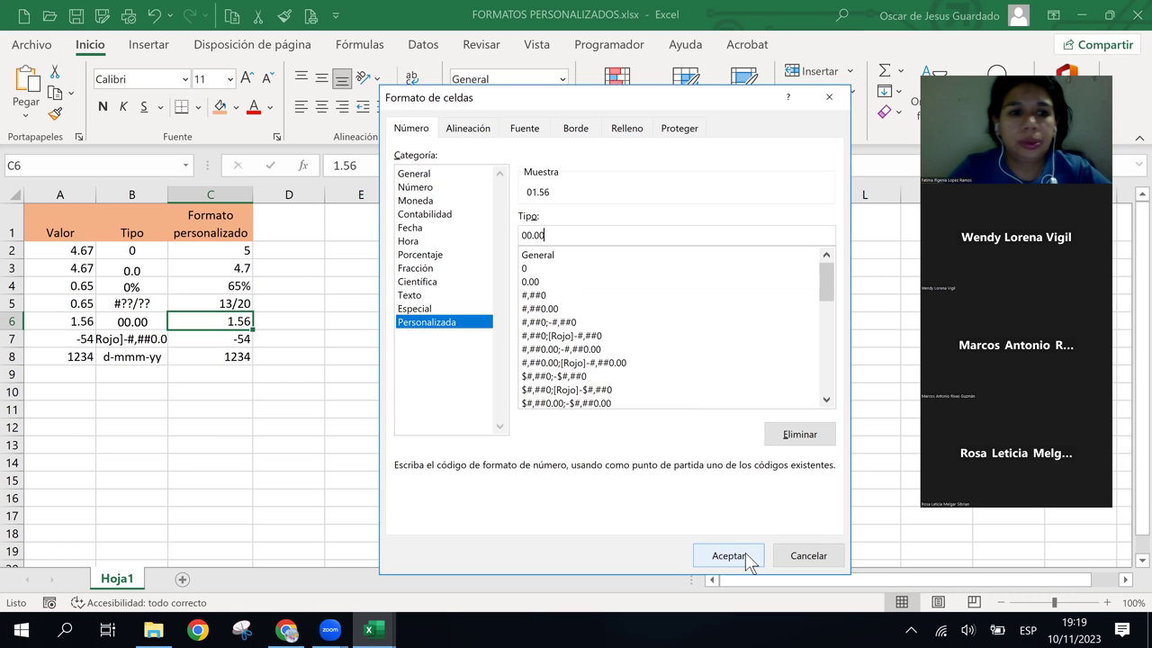
{"action": "left_click", "coordinate": [746, 556]}
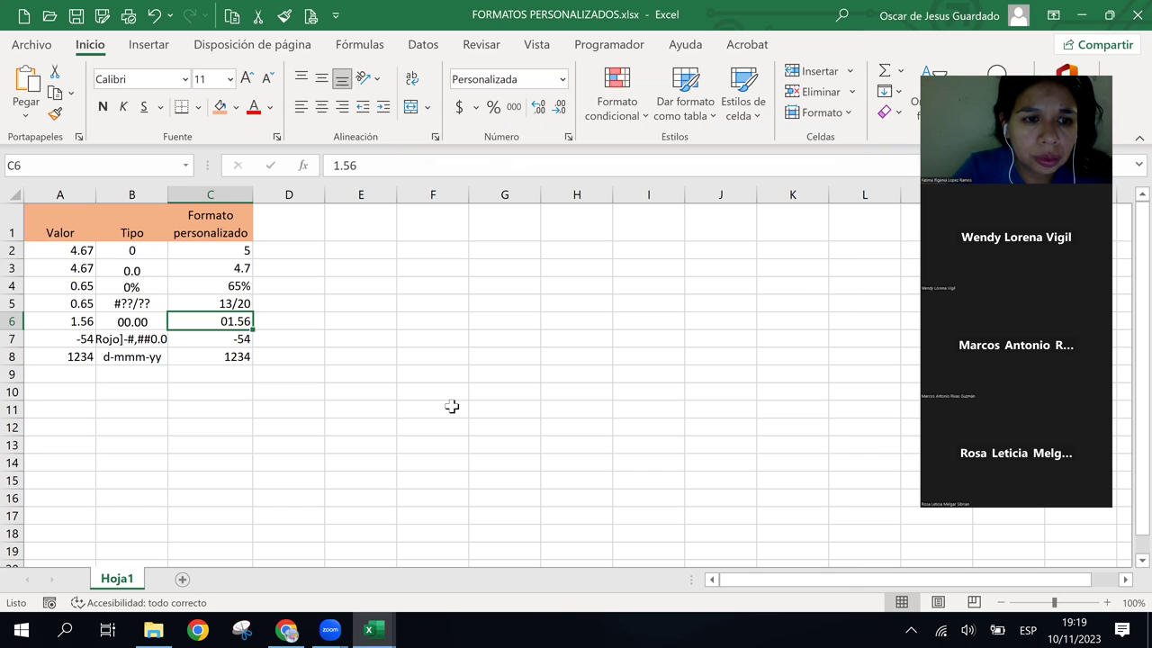
Undo C6's format, then rebuild 00.00 from the 0.00 code and apply it again
{"action": "key", "text": "ctrl+z"}
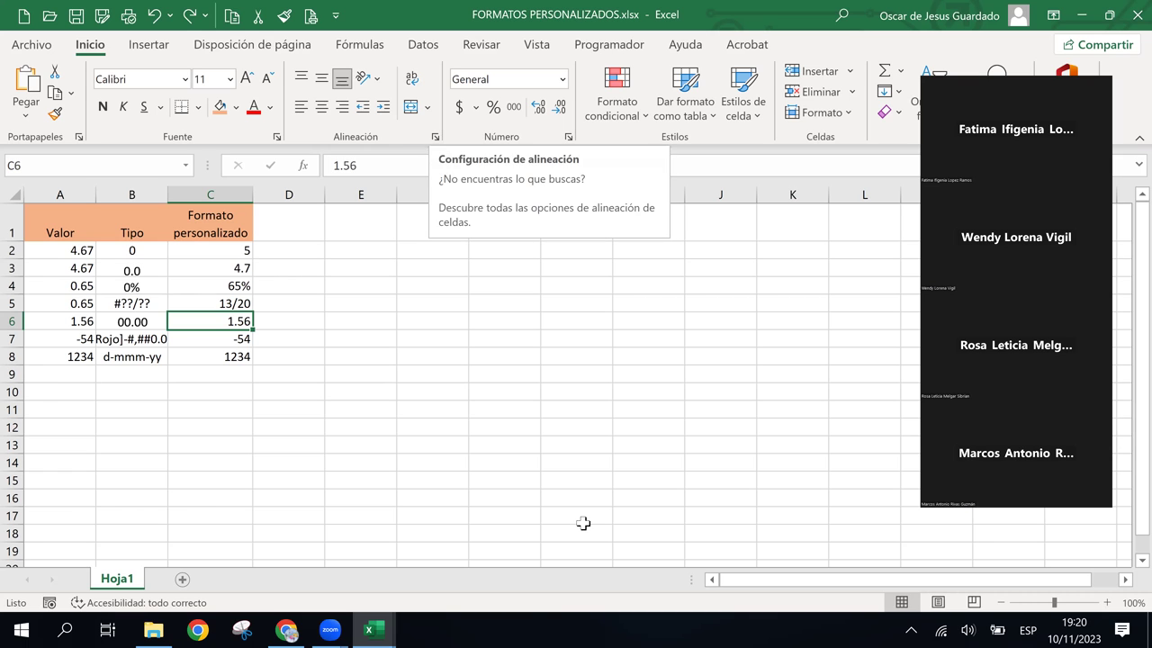
{"action": "key", "text": "ctrl+1"}
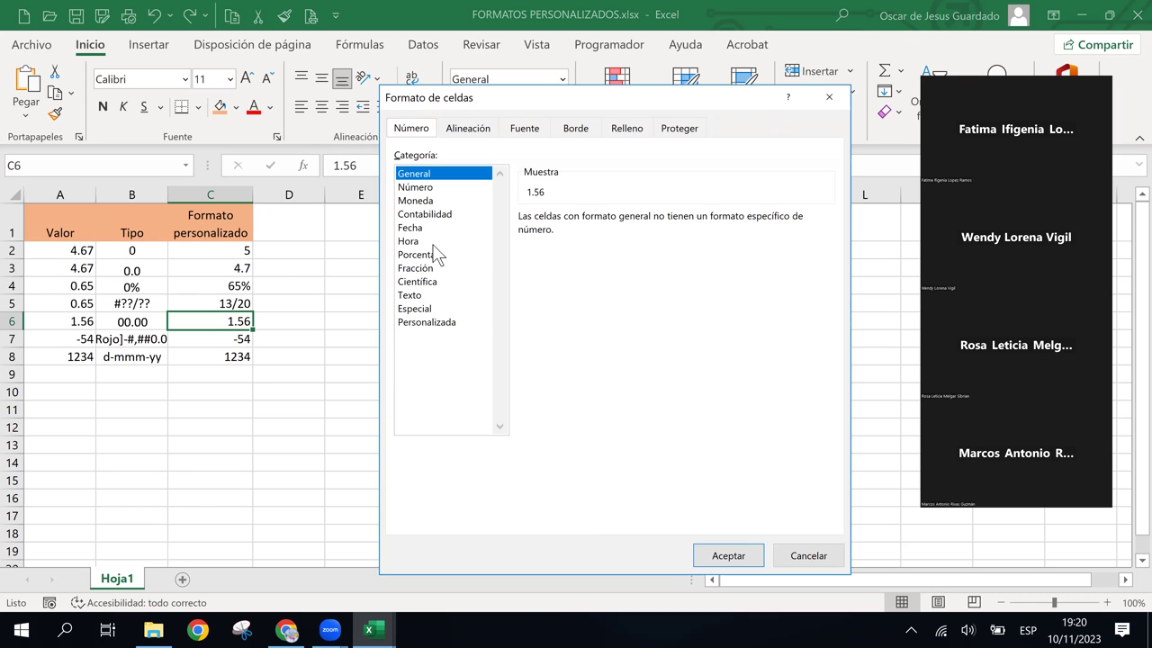
{"action": "left_click", "coordinate": [450, 326]}
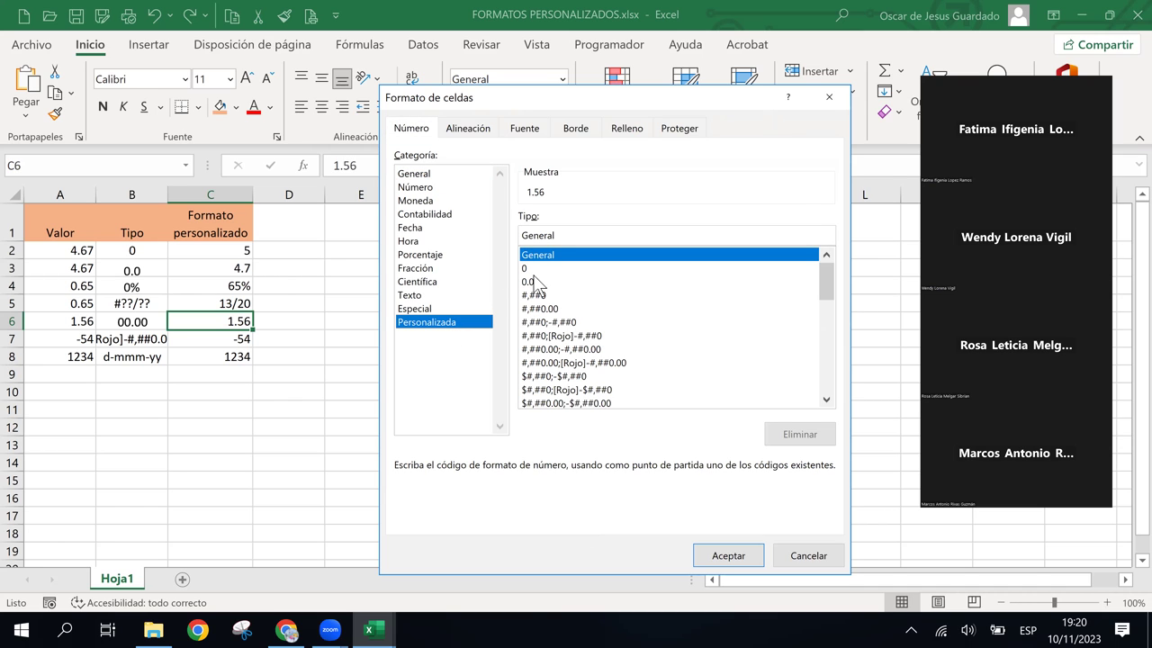
{"action": "left_click", "coordinate": [535, 285]}
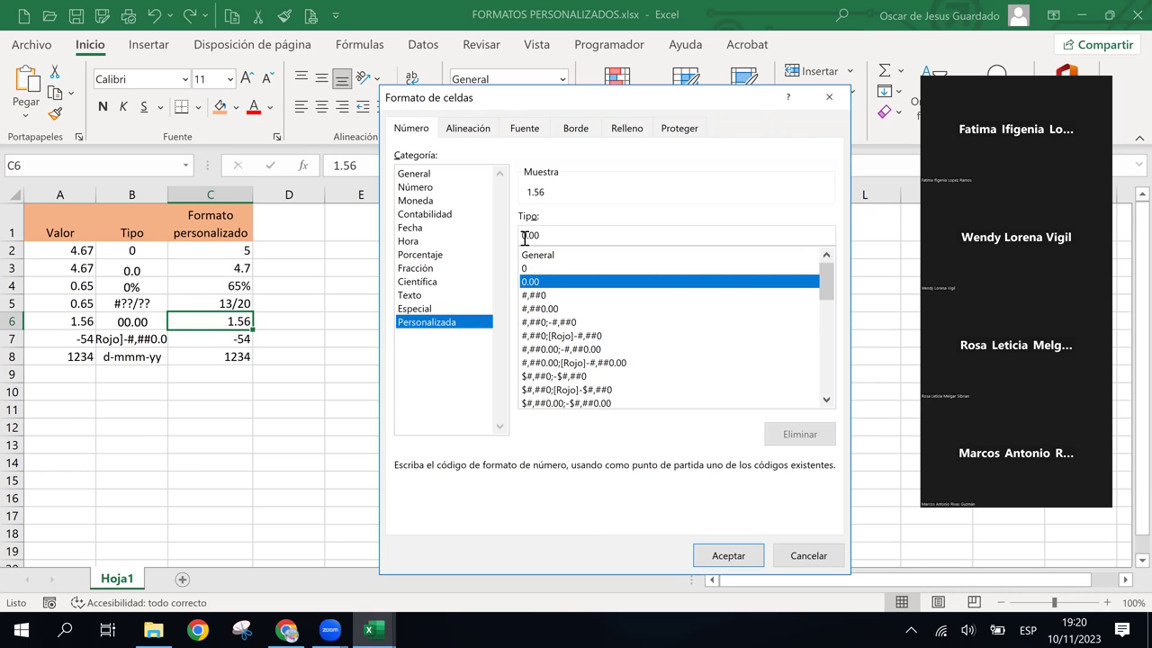
{"action": "left_click", "coordinate": [526, 236]}
{"action": "type", "text": "0"}
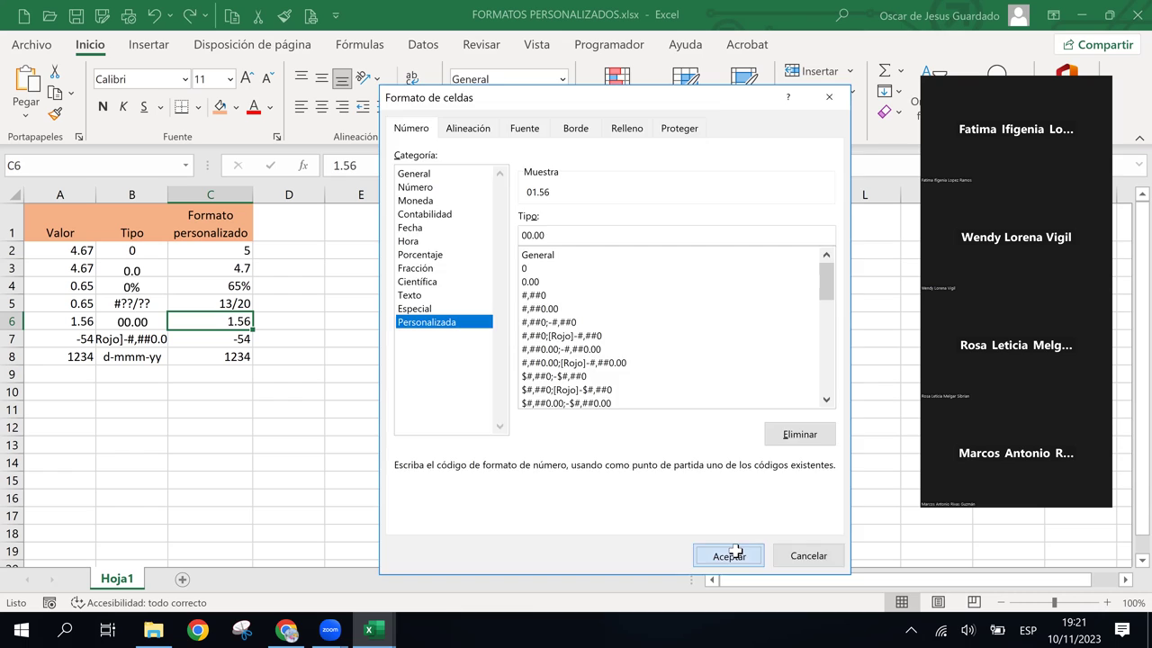
{"action": "left_click", "coordinate": [739, 556]}
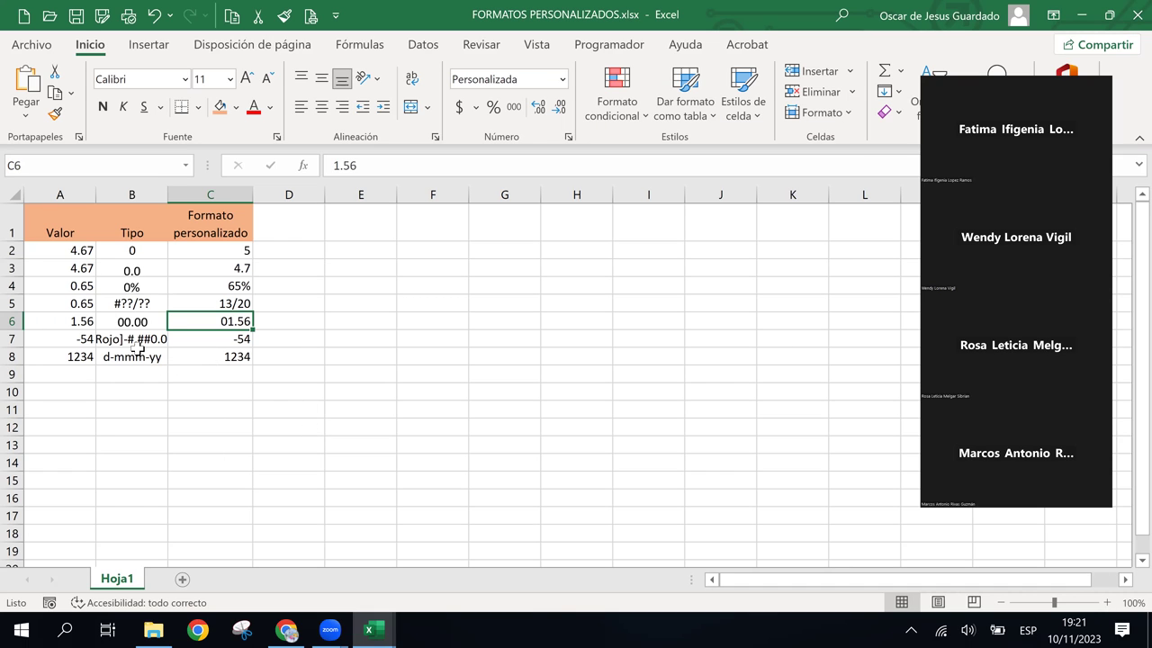
Widen column B until B7's [Rojo]-#,##0.00 code shows in full, then reselect C7
{"action": "left_click", "coordinate": [223, 338]}
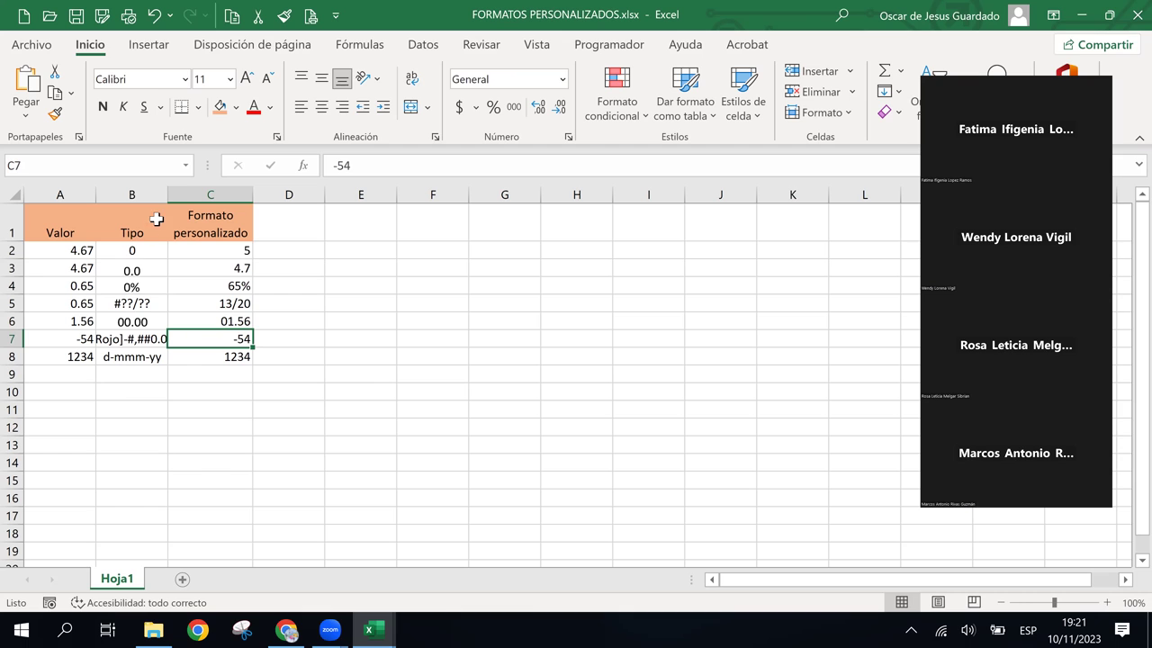
{"action": "left_click_drag", "start_coordinate": [165, 192], "coordinate": [181, 192]}
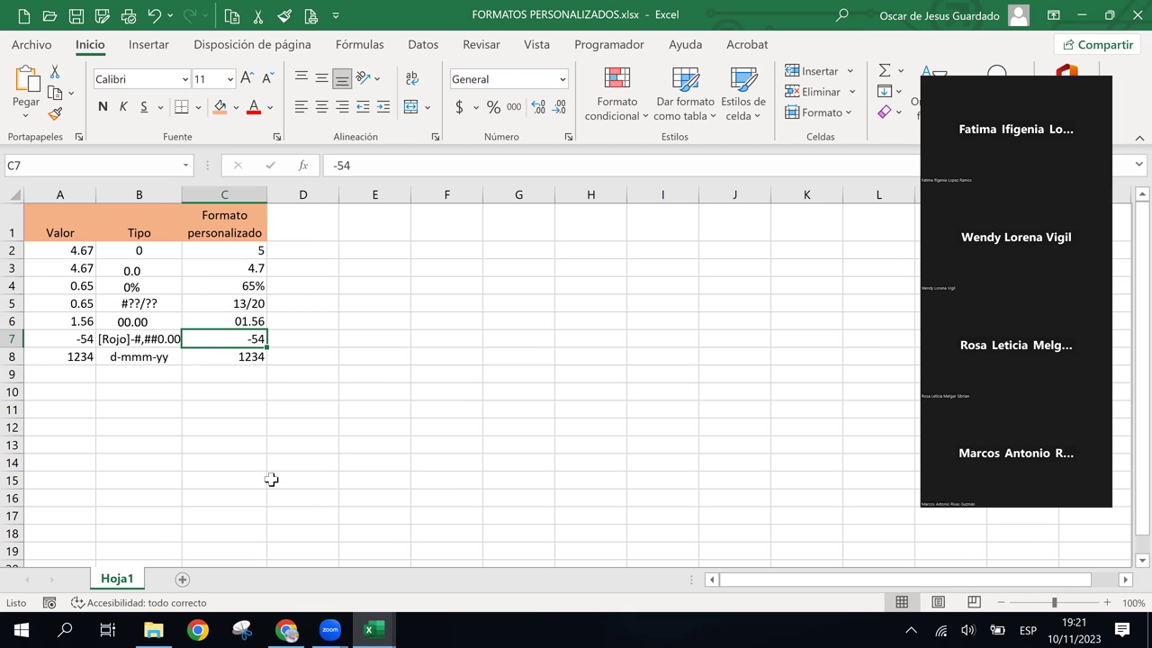
{"action": "left_click", "coordinate": [118, 344]}
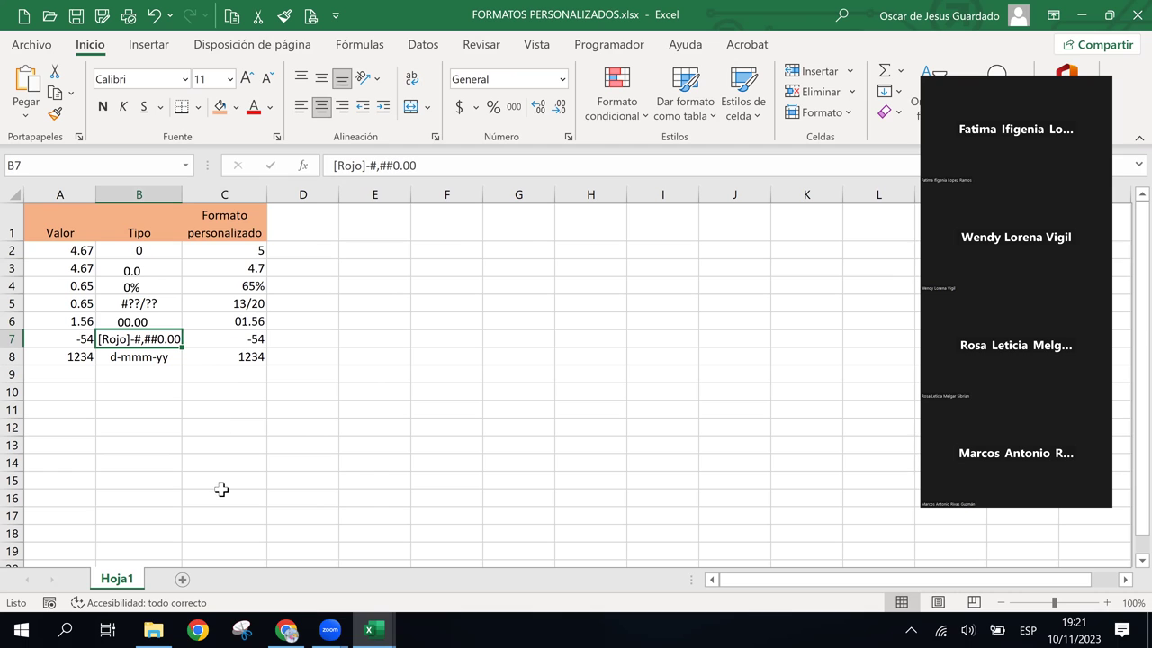
{"action": "left_click", "coordinate": [241, 339]}
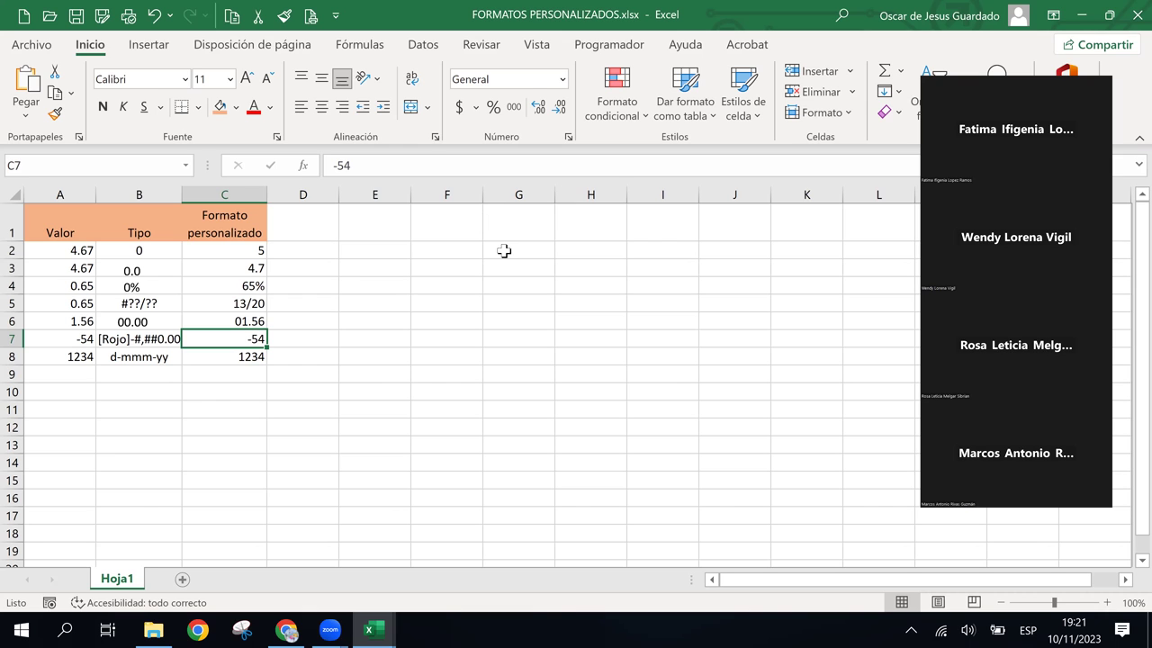
Bring up the Personalizada number format codes for cell C7
{"action": "left_click", "coordinate": [432, 138]}
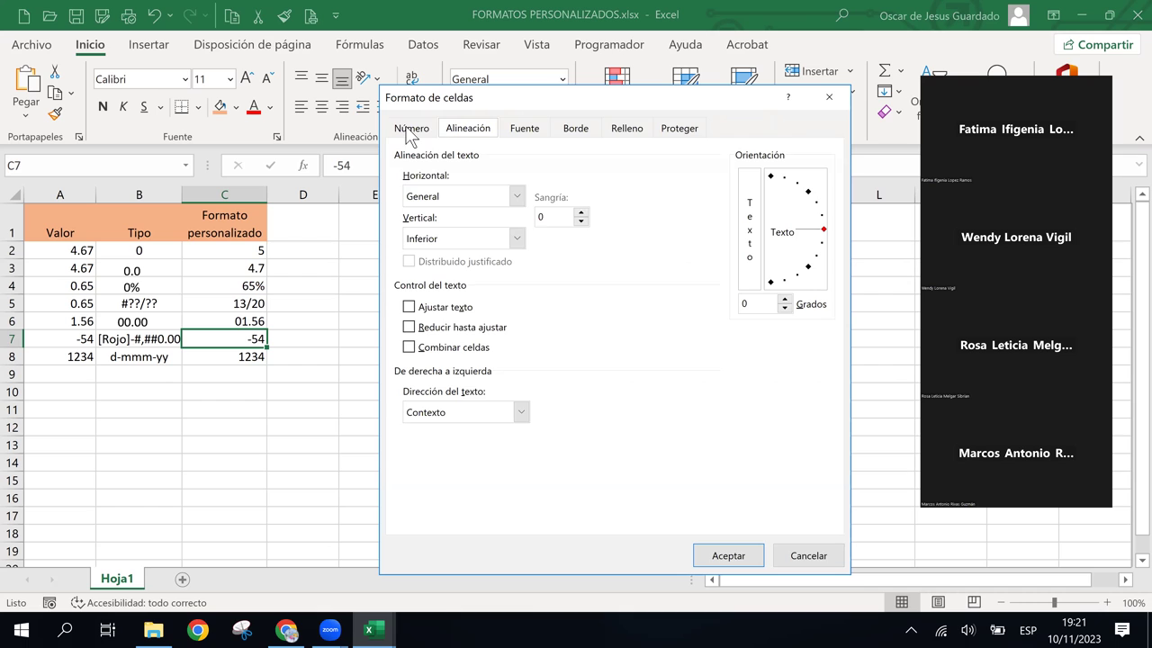
{"action": "left_click", "coordinate": [410, 128]}
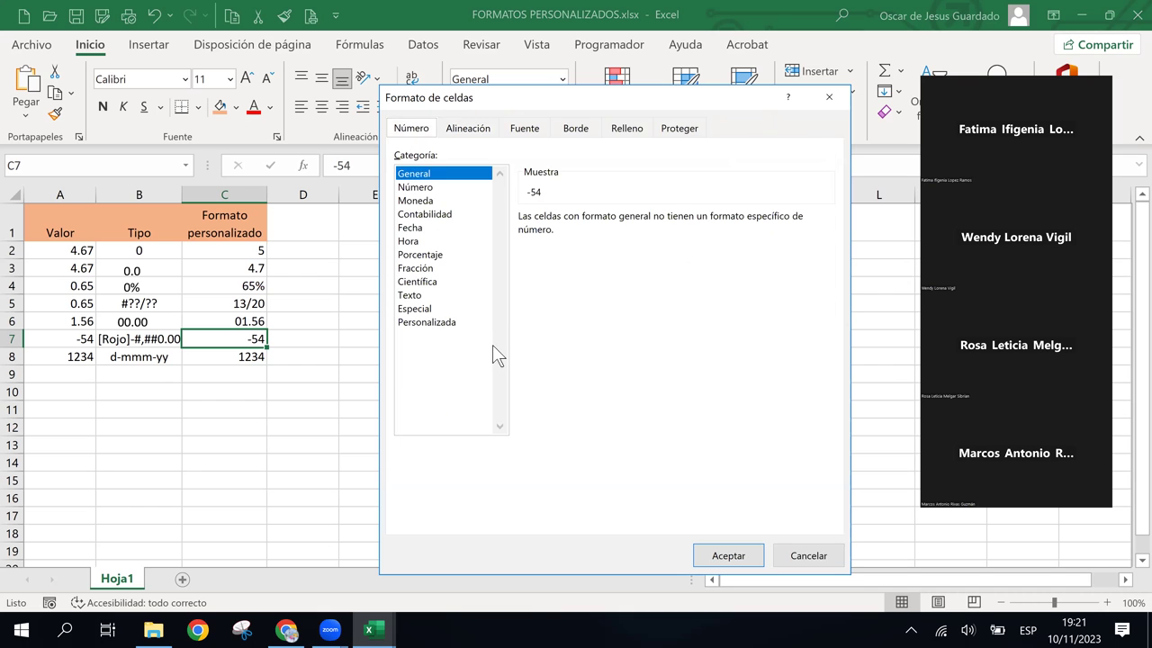
{"action": "left_click", "coordinate": [448, 324]}
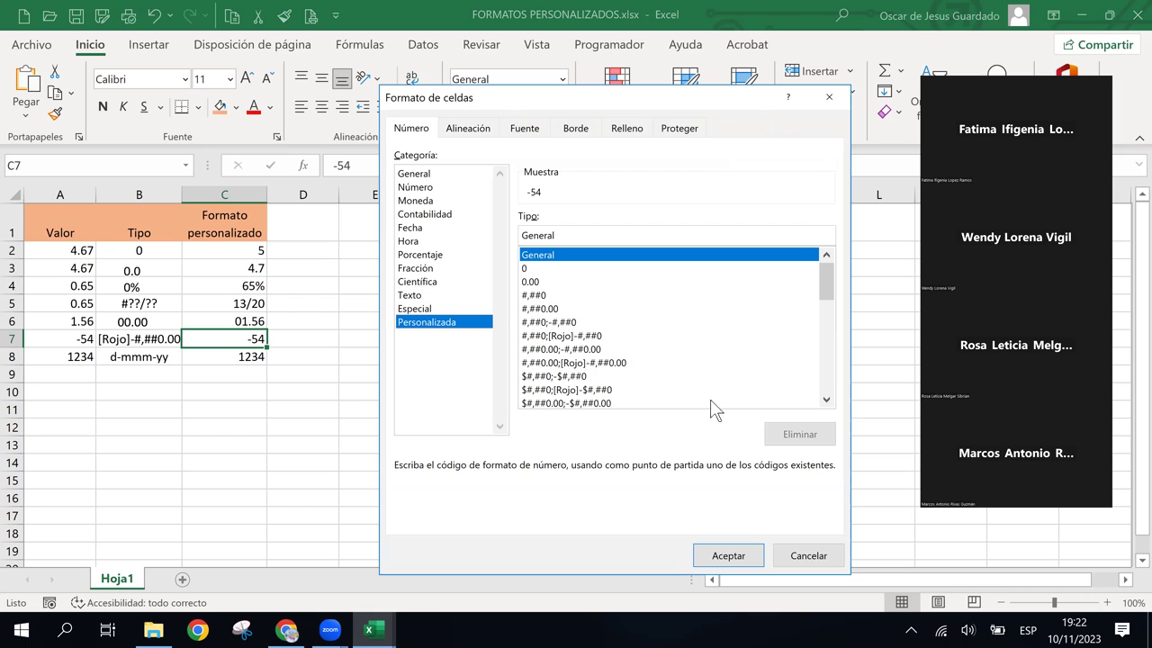
Scroll the Tipo list and choose the #,##0.00;[Rojo]-#,##0.00 code
{"action": "left_click", "coordinate": [826, 400]}
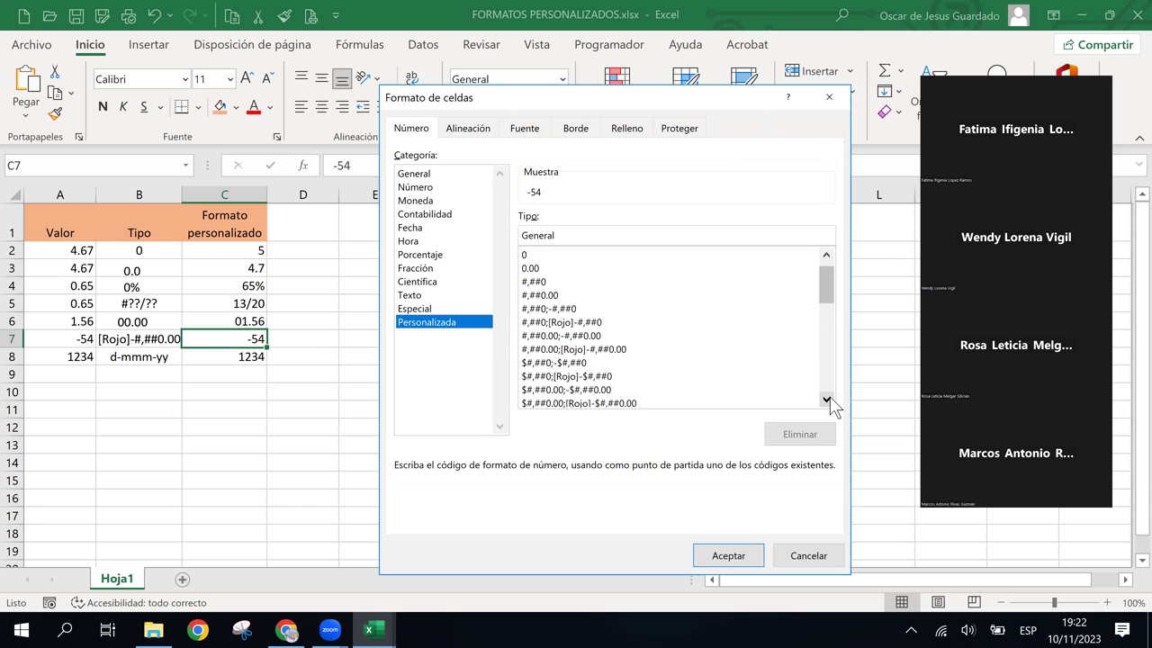
{"action": "left_click", "coordinate": [826, 400]}
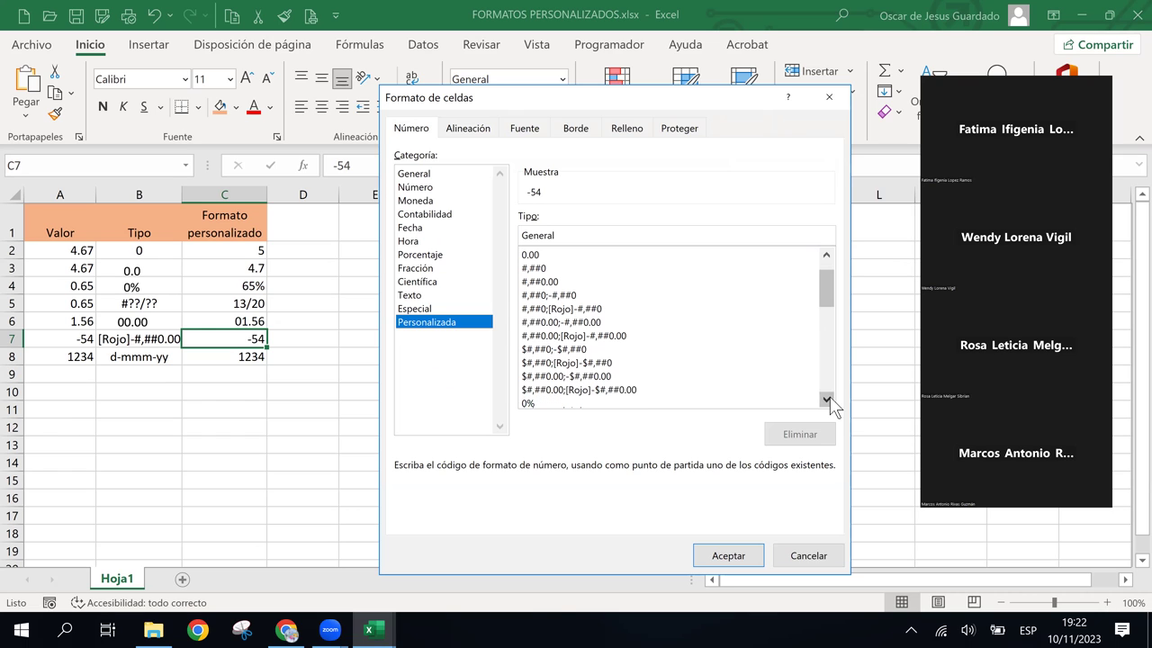
{"action": "left_click", "coordinate": [827, 400]}
{"action": "left_click", "coordinate": [827, 400]}
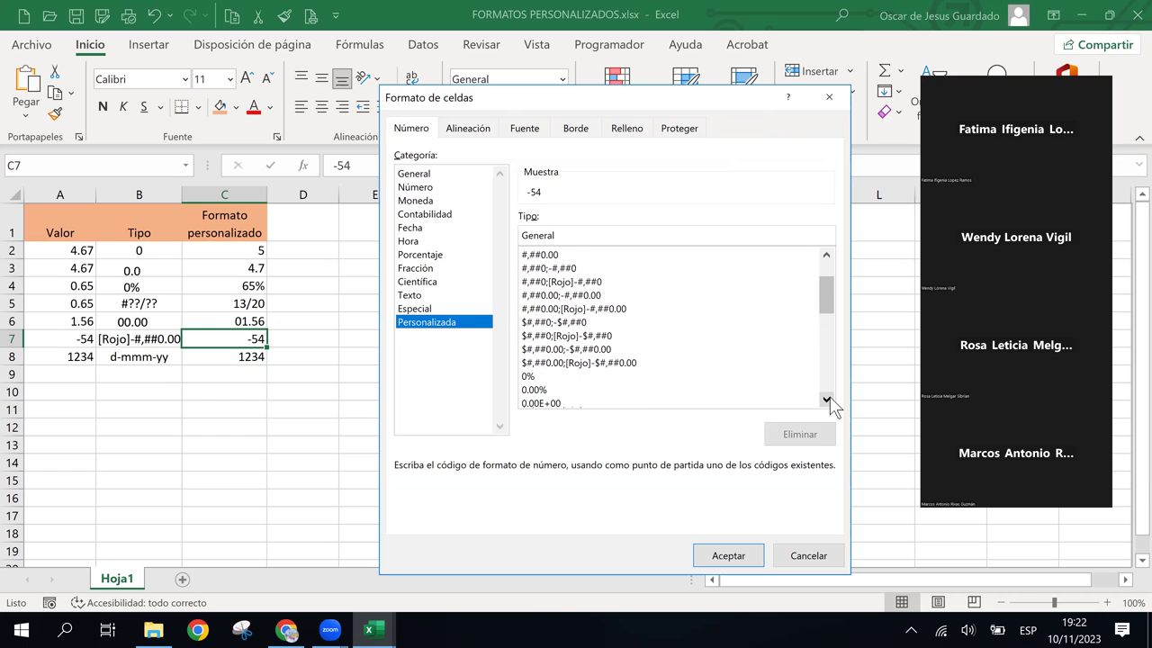
{"action": "left_click", "coordinate": [826, 399]}
{"action": "left_click", "coordinate": [826, 399]}
{"action": "left_click", "coordinate": [826, 399]}
{"action": "left_click", "coordinate": [826, 400]}
{"action": "left_click", "coordinate": [826, 399]}
{"action": "left_click", "coordinate": [827, 400]}
{"action": "left_click", "coordinate": [827, 399]}
{"action": "left_click", "coordinate": [827, 400]}
{"action": "left_click", "coordinate": [827, 399]}
{"action": "left_click", "coordinate": [827, 399]}
{"action": "left_click", "coordinate": [827, 399]}
{"action": "left_click", "coordinate": [827, 400]}
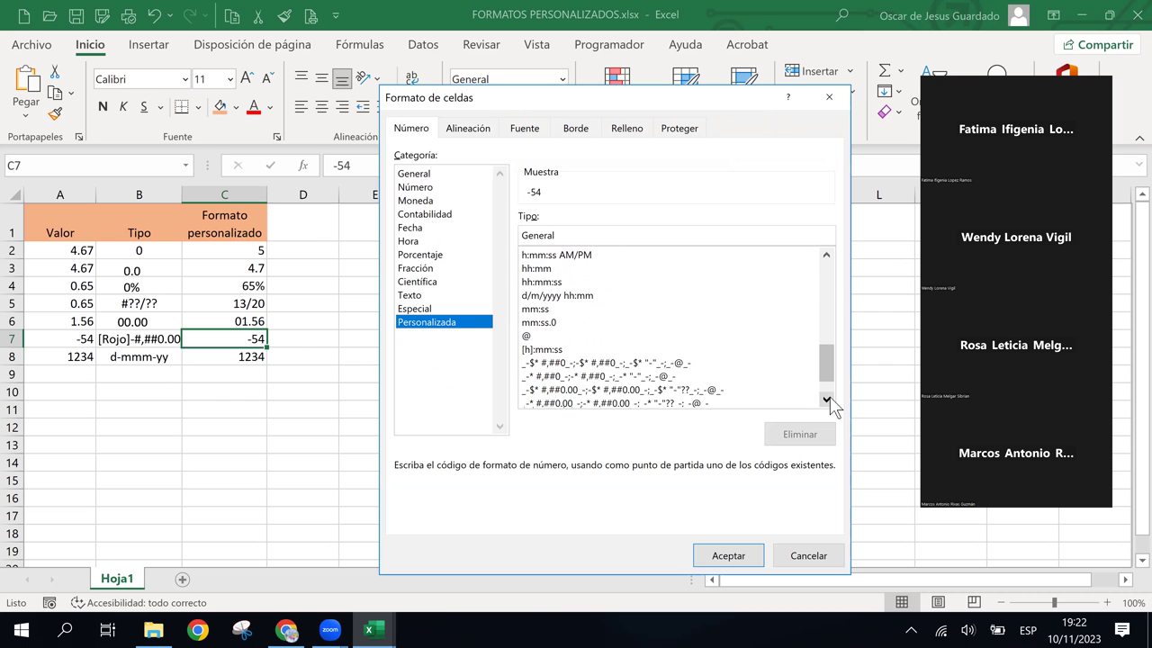
{"action": "left_click", "coordinate": [826, 399]}
{"action": "left_click", "coordinate": [827, 400]}
{"action": "left_click", "coordinate": [827, 400]}
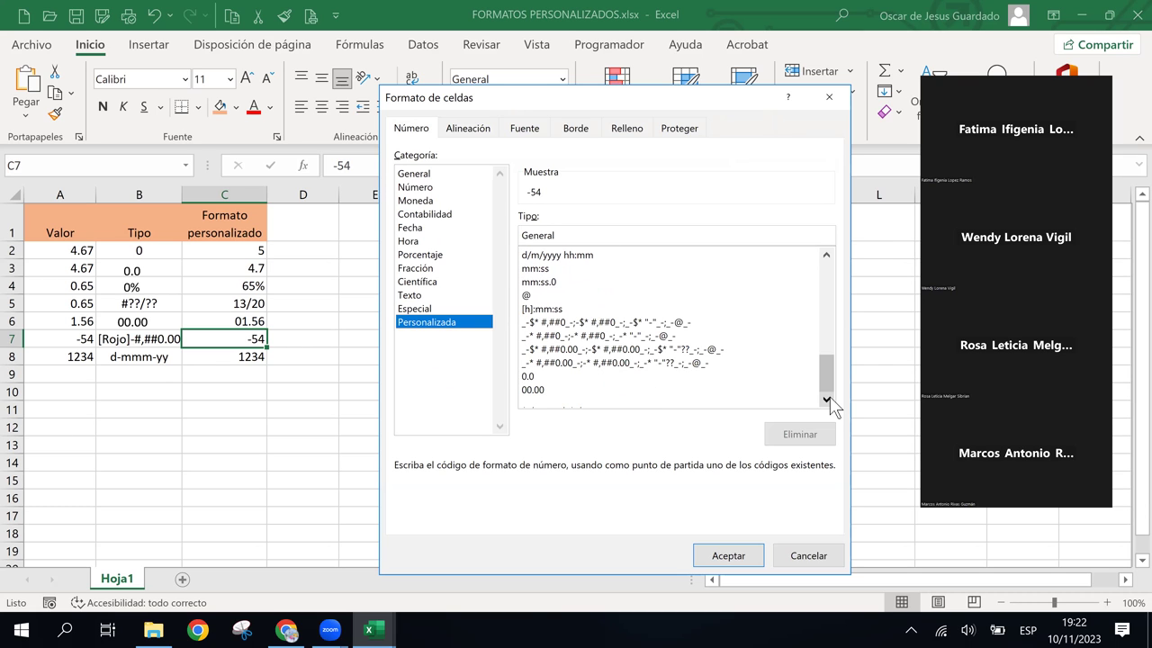
{"action": "left_click", "coordinate": [828, 397]}
{"action": "left_click", "coordinate": [829, 397]}
{"action": "left_click_drag", "start_coordinate": [828, 380], "coordinate": [828, 306]}
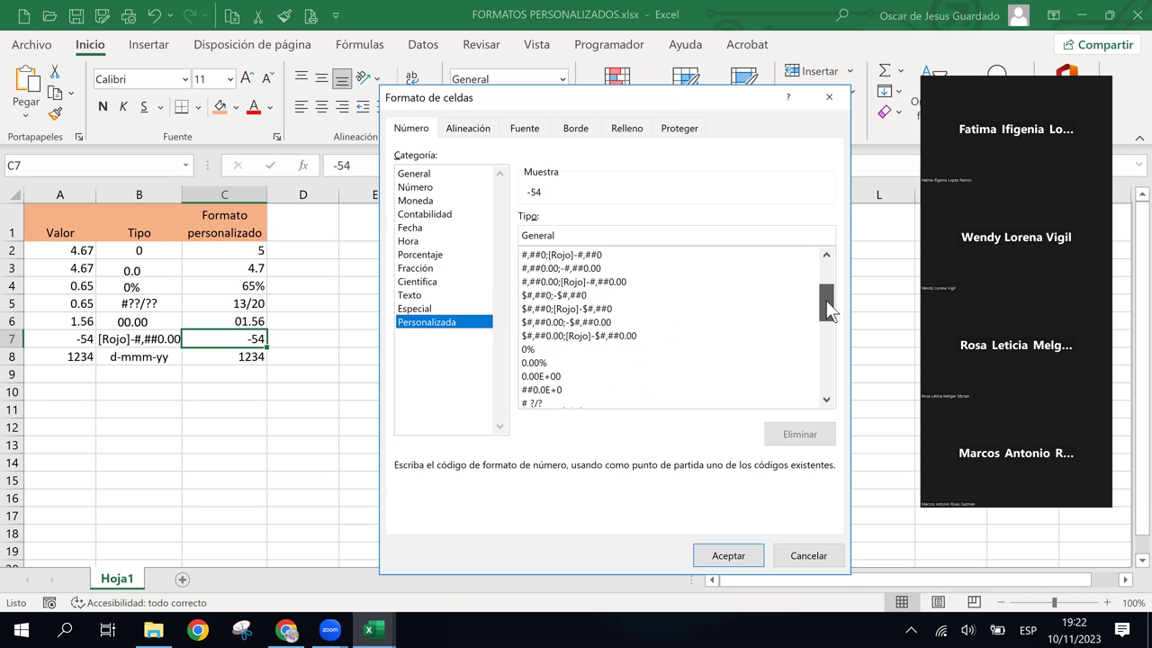
{"action": "left_click_drag", "start_coordinate": [826, 300], "coordinate": [826, 297]}
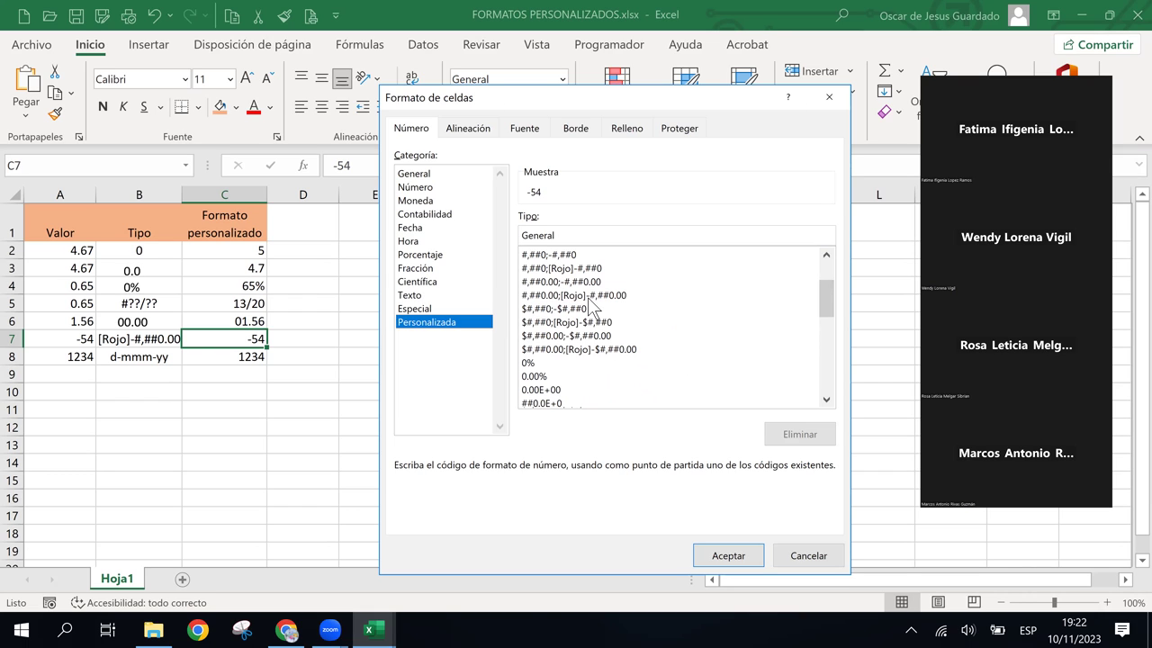
{"action": "left_click", "coordinate": [590, 297]}
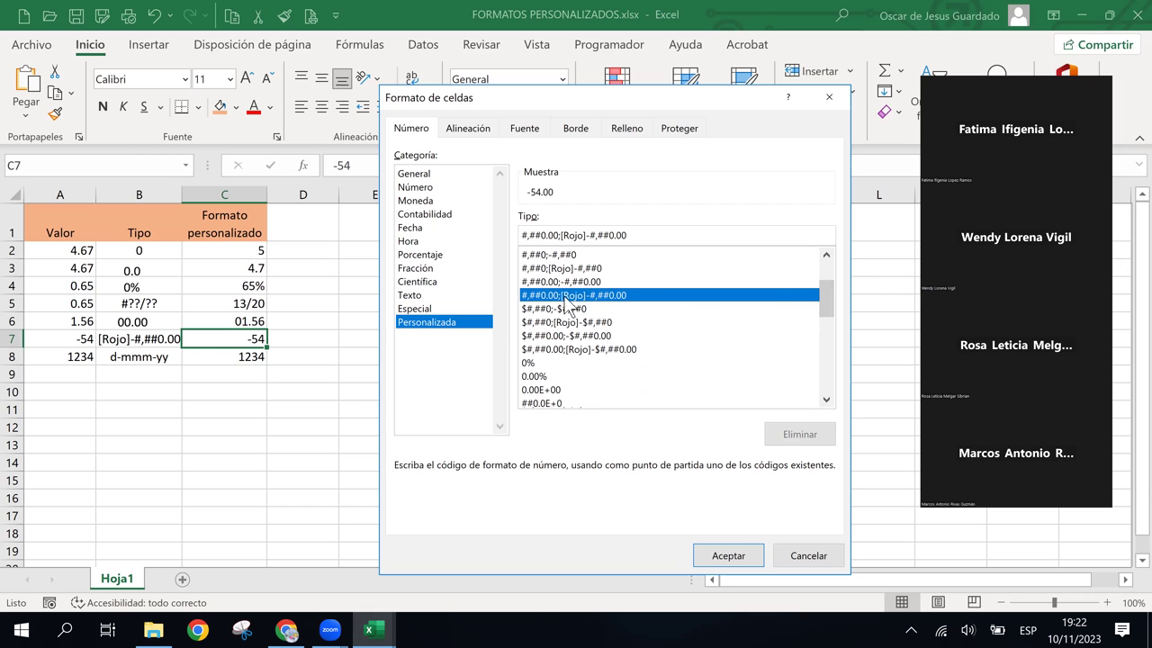
Trim #,##0;[Rojo]-#,##0 down to [Rojo]-#,##0 and apply it to C7, giving --54
{"action": "left_click", "coordinate": [560, 236]}
{"action": "key", "text": "BackSpace"}
{"action": "key", "text": "BackSpace"}
{"action": "key", "text": "BackSpace"}
{"action": "key", "text": "BackSpace"}
{"action": "key", "text": "BackSpace"}
{"action": "key", "text": "BackSpace"}
{"action": "key", "text": "BackSpace"}
{"action": "key", "text": "BackSpace"}
{"action": "key", "text": "BackSpace"}
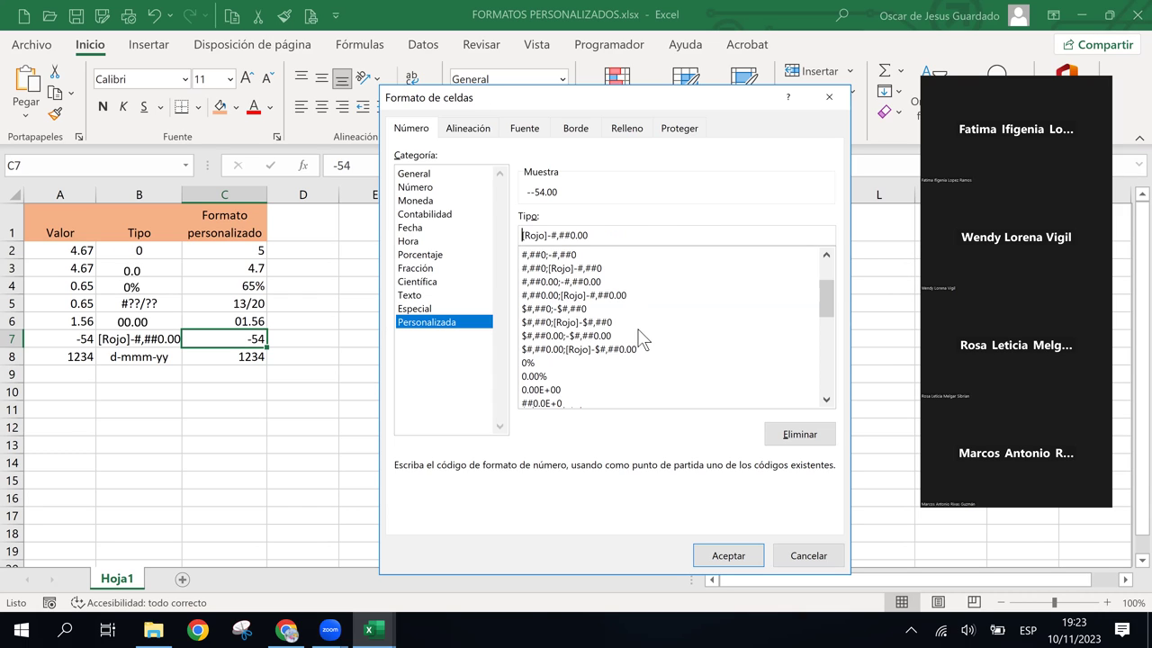
{"action": "left_click_drag", "start_coordinate": [612, 236], "coordinate": [476, 240]}
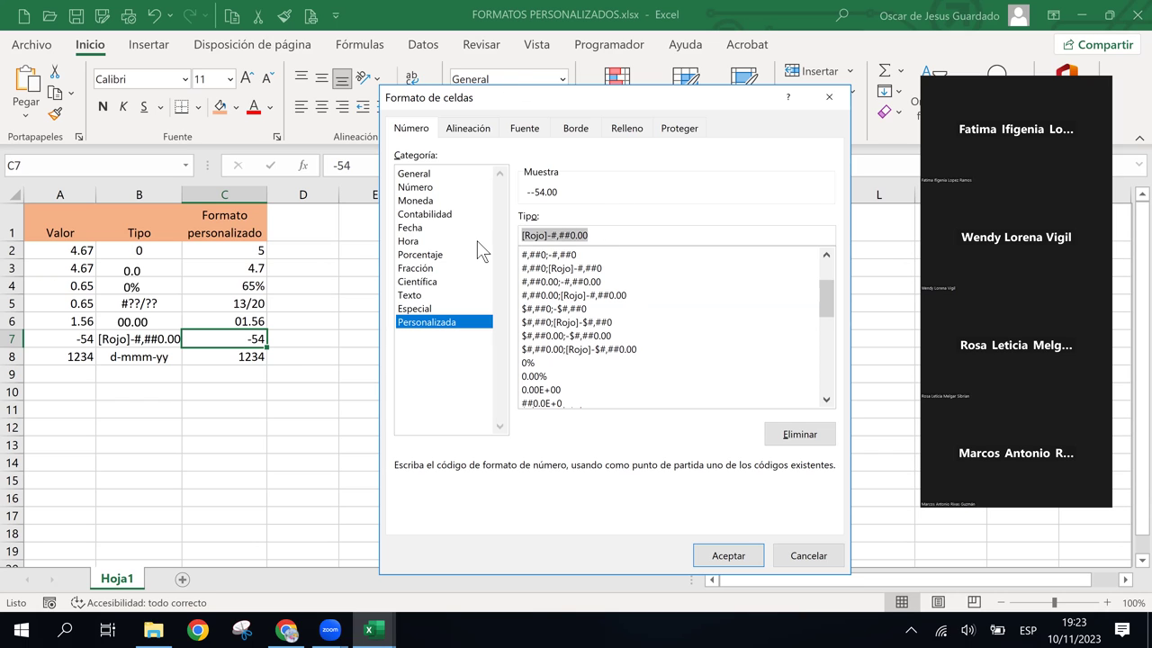
{"action": "key", "text": "BackSpace"}
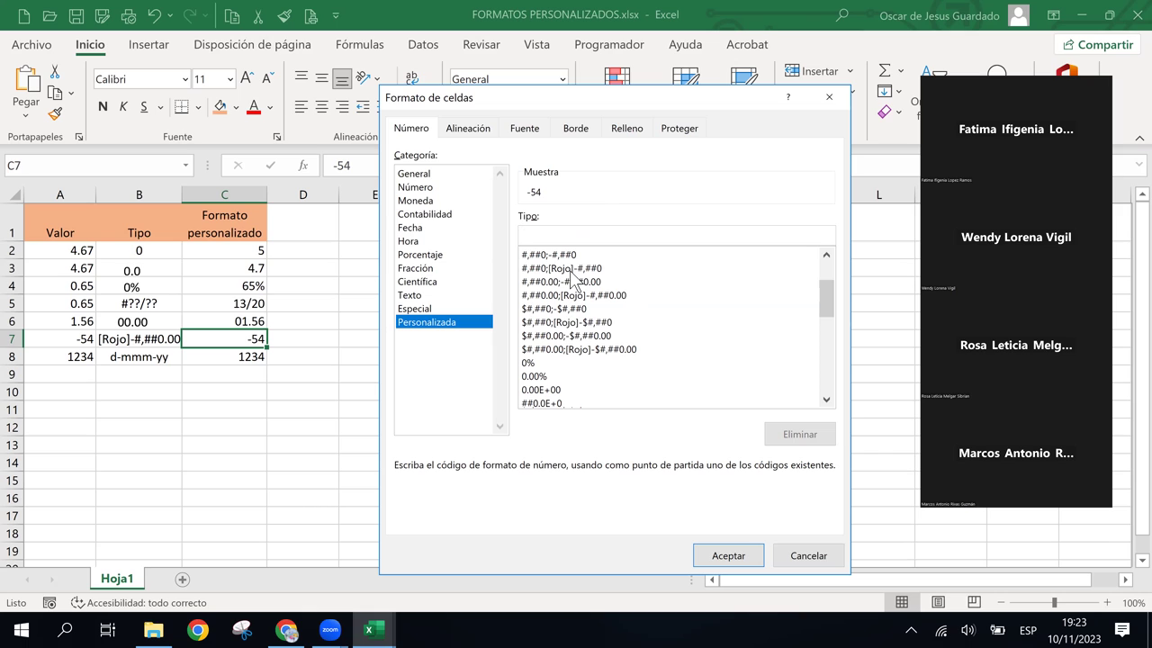
{"action": "left_click", "coordinate": [573, 268]}
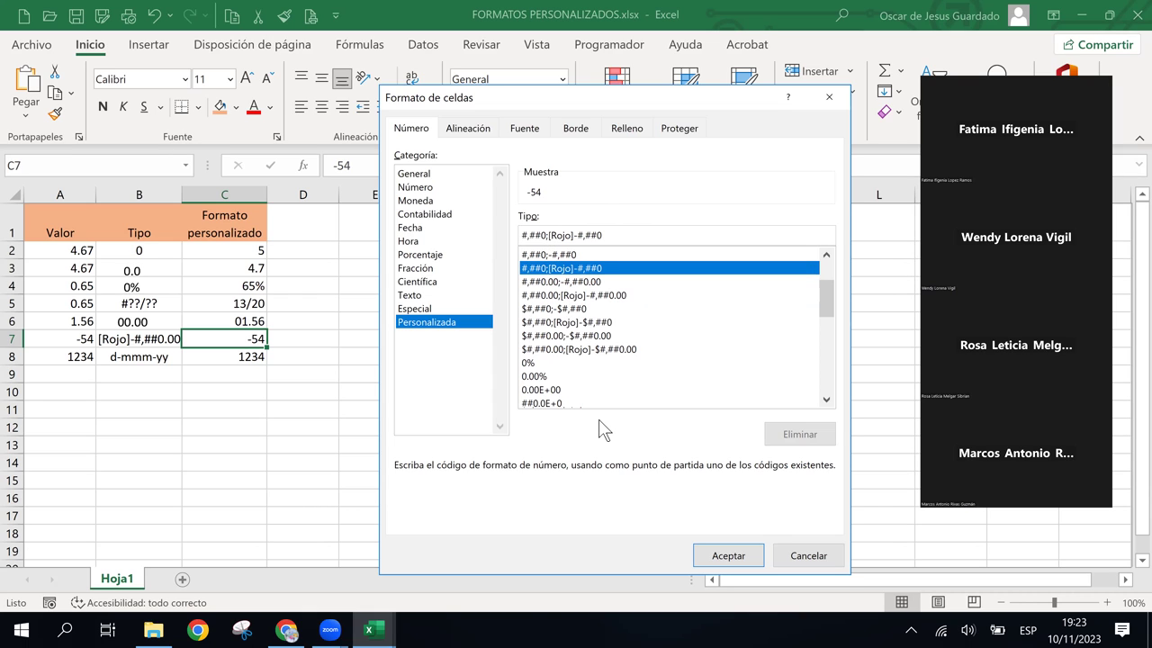
{"action": "key", "text": "BackSpace"}
{"action": "key", "text": "BackSpace"}
{"action": "key", "text": "BackSpace"}
{"action": "key", "text": "BackSpace"}
{"action": "key", "text": "BackSpace"}
{"action": "key", "text": "BackSpace"}
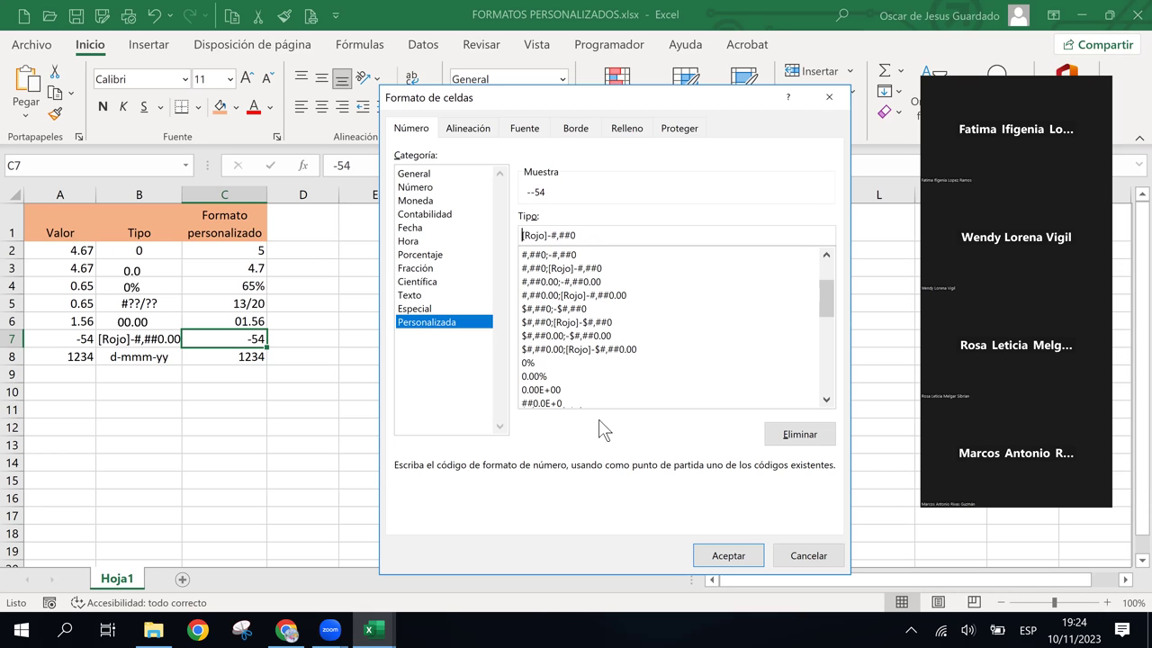
{"action": "left_click", "coordinate": [726, 556]}
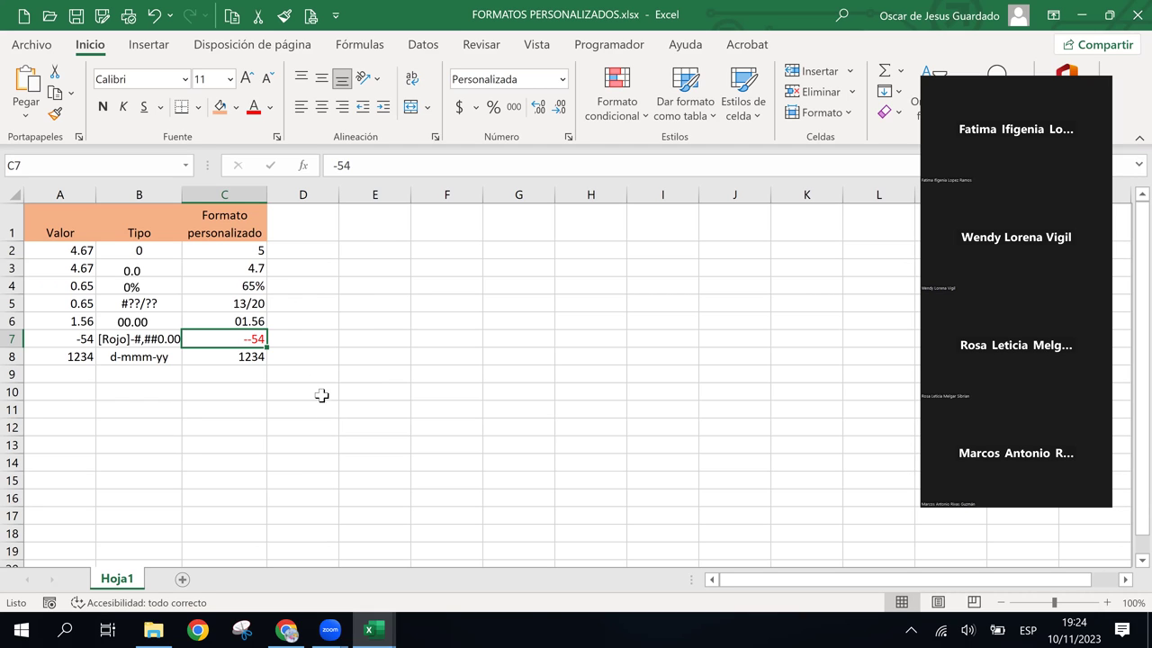
Delete the extra minus after [Rojo] in C7's code so it shows -54 in red
{"action": "left_click", "coordinate": [435, 137]}
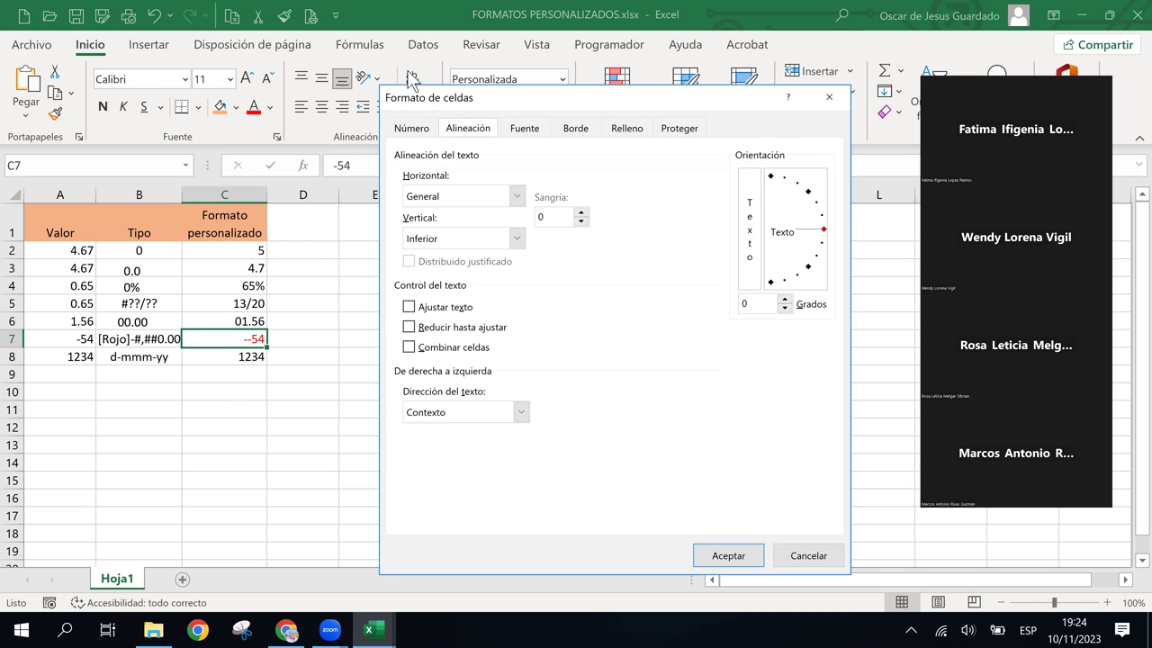
{"action": "left_click", "coordinate": [420, 129]}
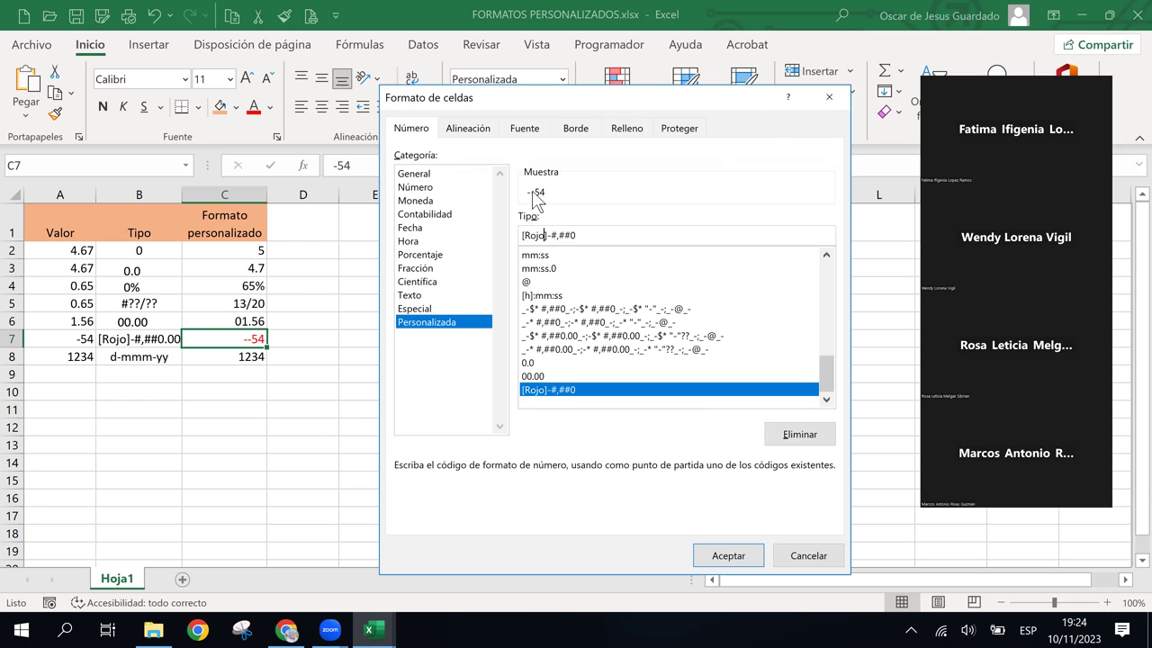
{"action": "left_click", "coordinate": [550, 235]}
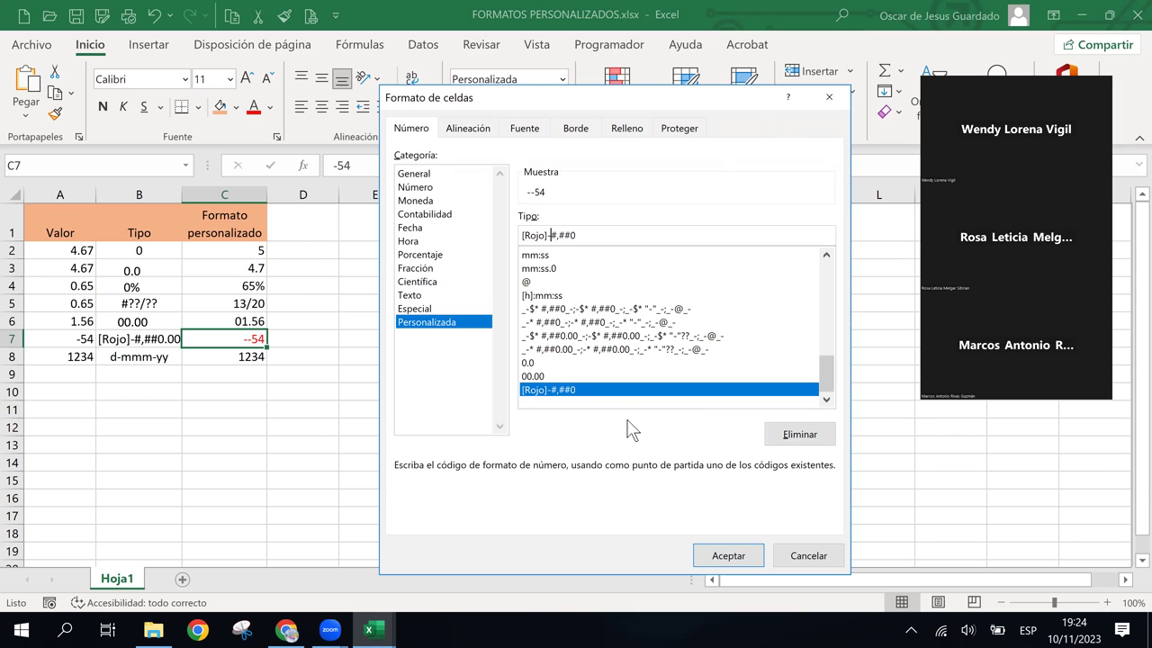
{"action": "key", "text": "BackSpace"}
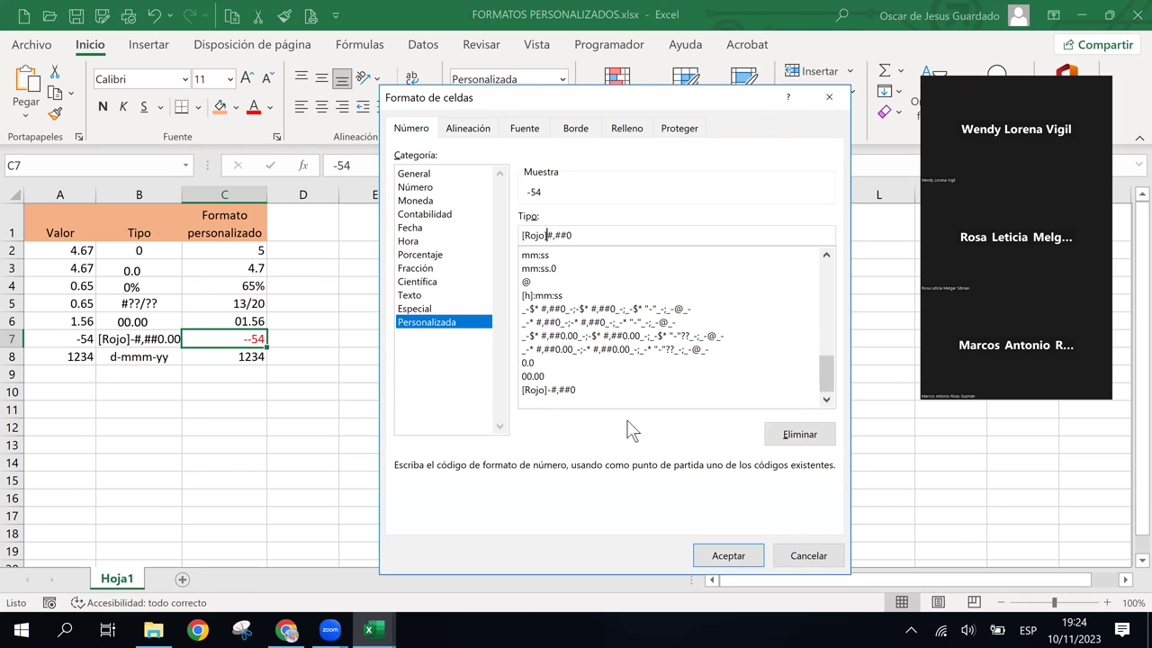
{"action": "left_click", "coordinate": [734, 560]}
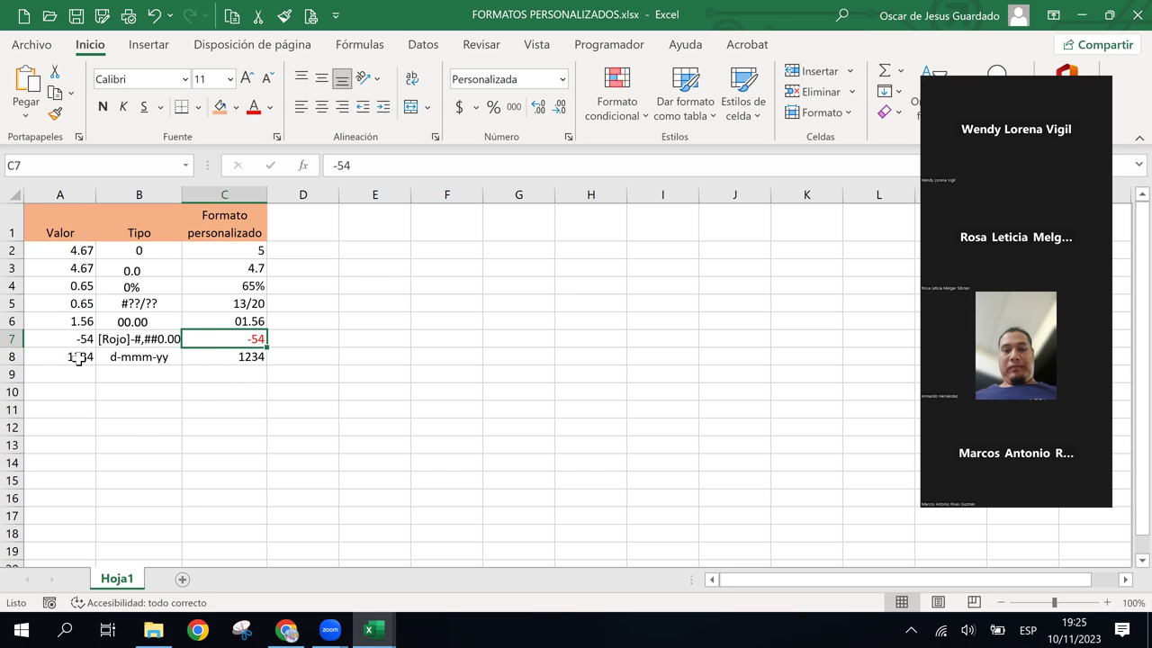
Enter 1235 in E2 as a test value, then select C8 holding 1234
{"action": "left_click", "coordinate": [389, 249]}
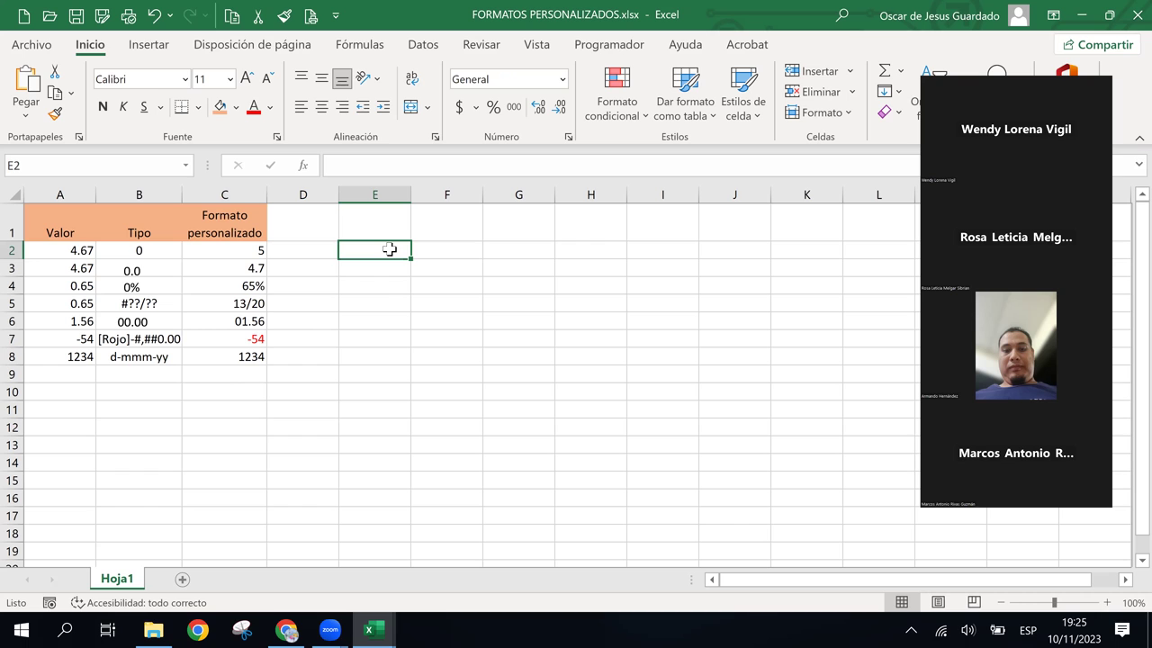
{"action": "type", "text": "1235"}
{"action": "key", "text": "Return"}
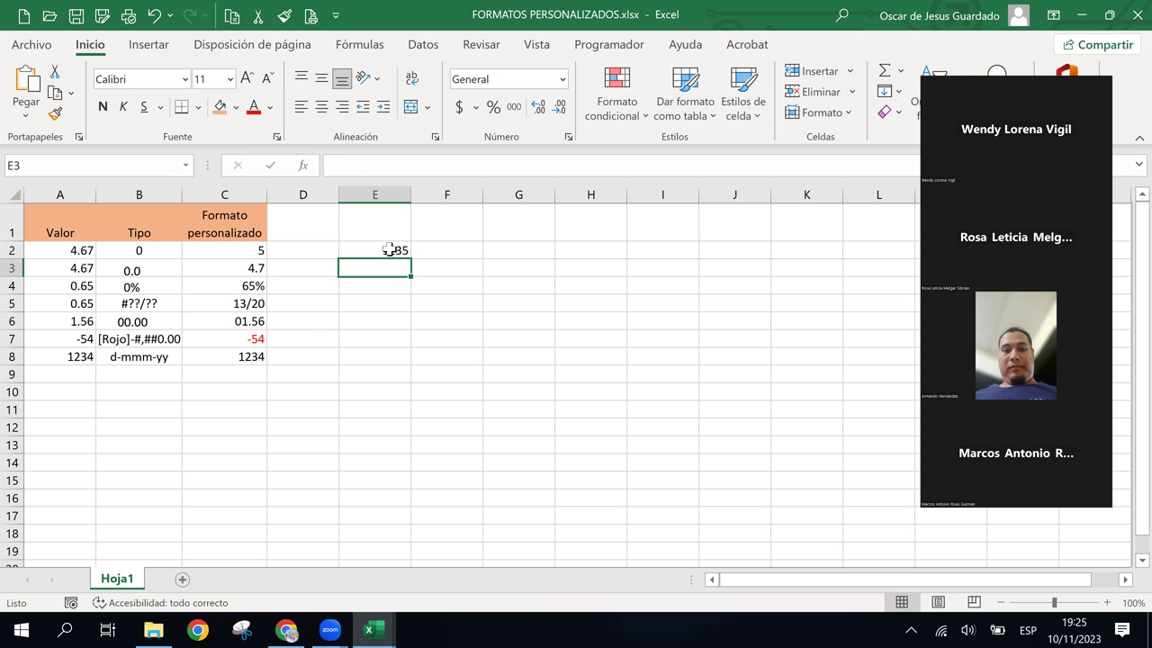
{"action": "left_click", "coordinate": [388, 250]}
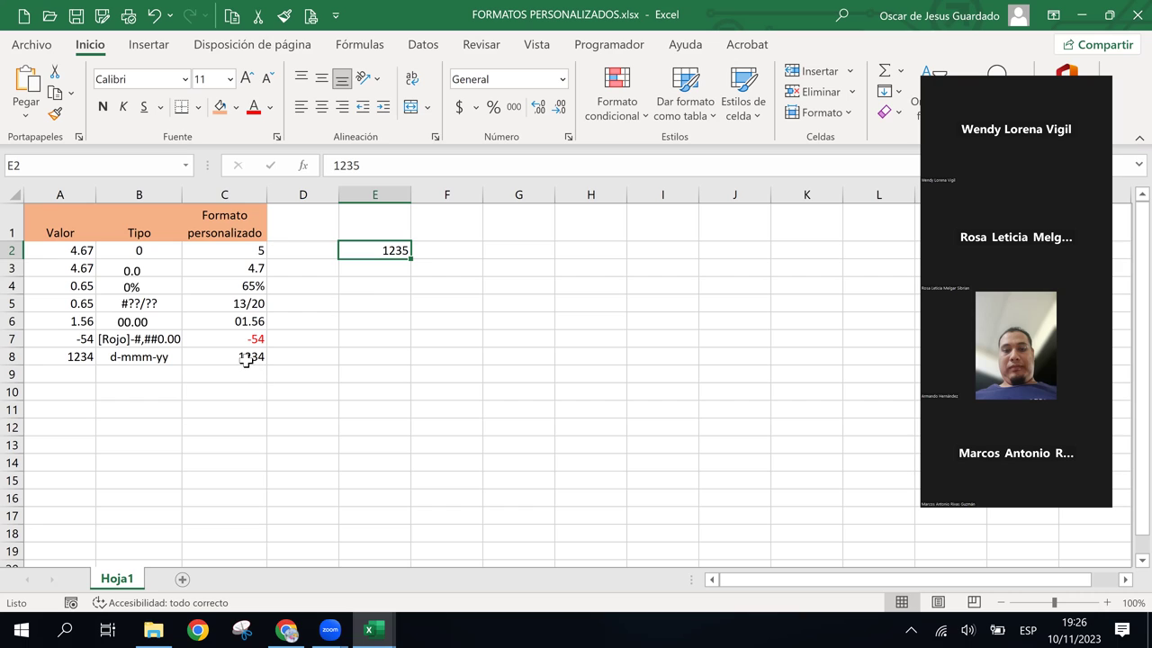
{"action": "left_click", "coordinate": [246, 361]}
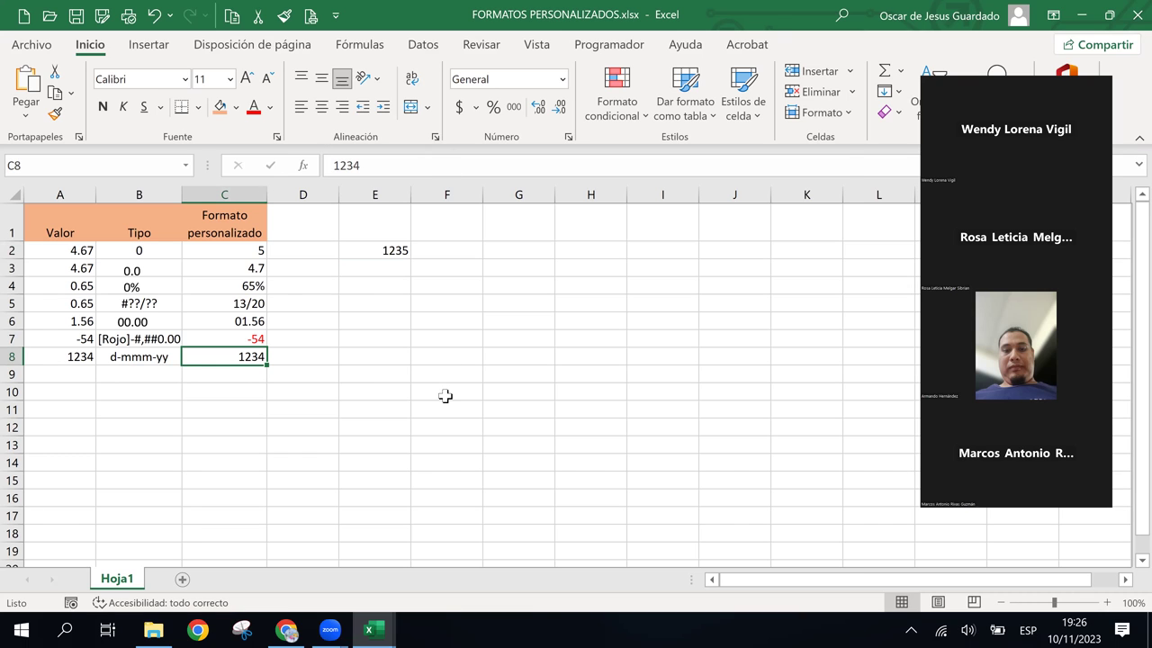
Give C8 the d-mmm-yy custom date format so 1234 shows as 18-may-03
{"action": "key", "text": "ctrl+1"}
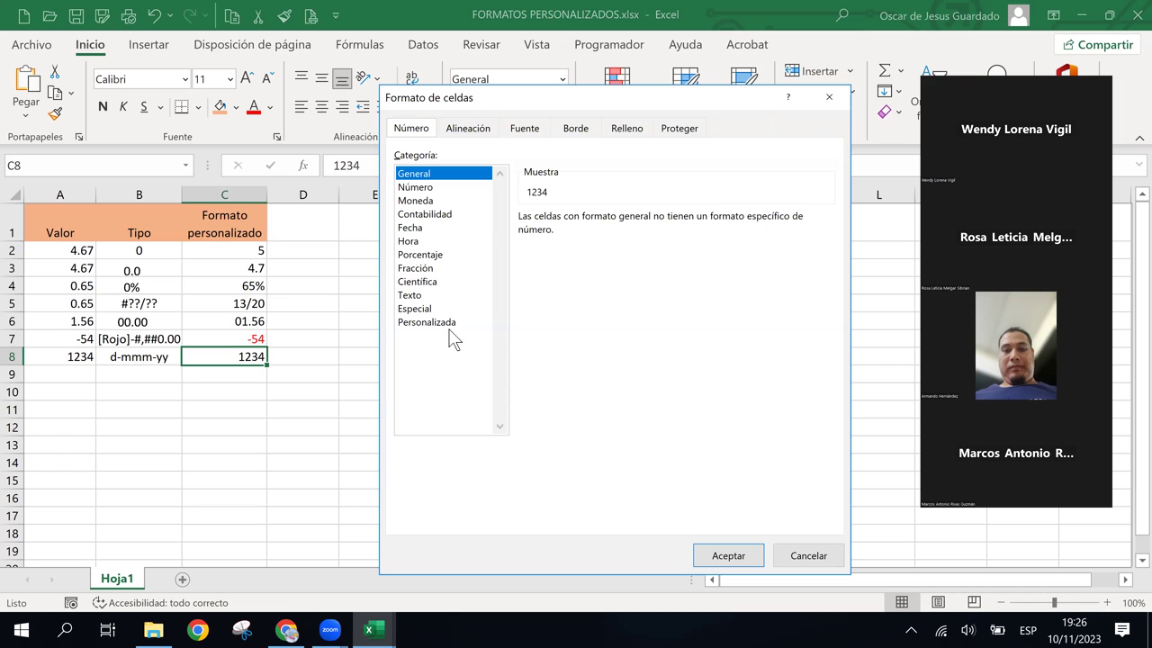
{"action": "left_click", "coordinate": [448, 326]}
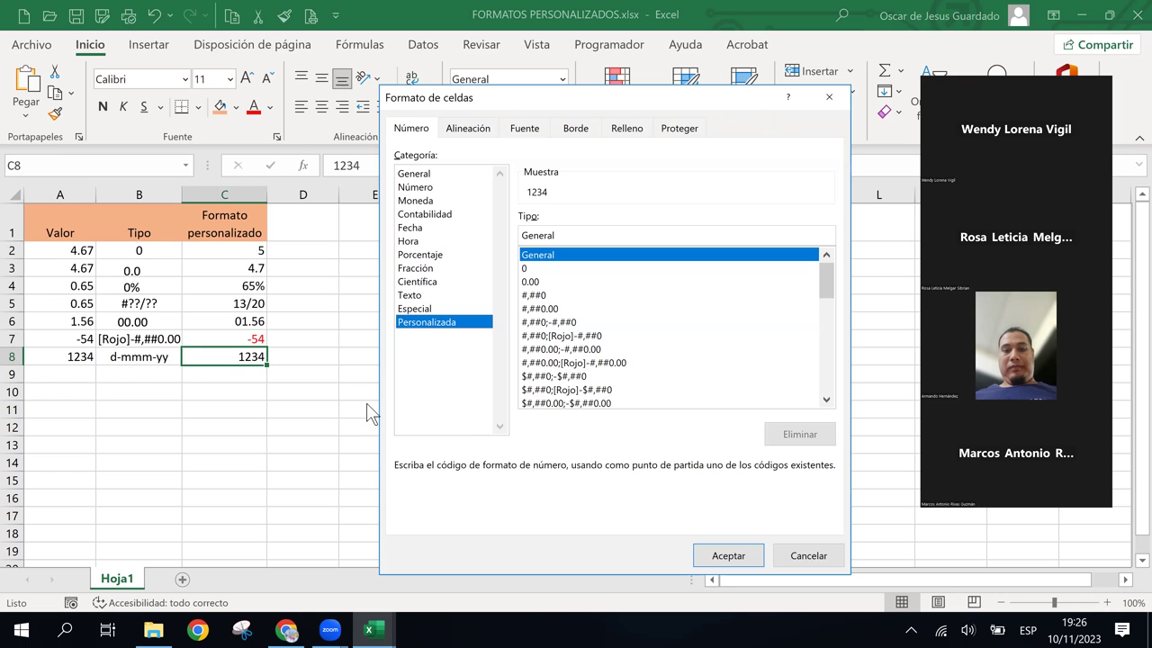
{"action": "left_click", "coordinate": [822, 399]}
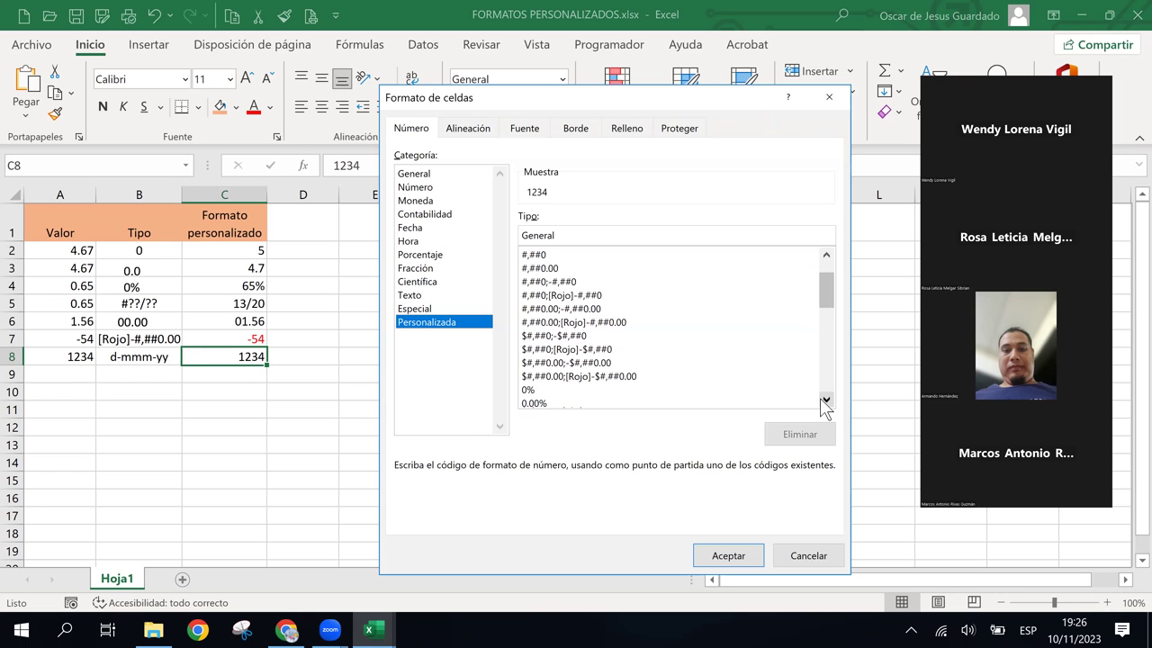
{"action": "left_click", "coordinate": [822, 400]}
{"action": "left_click", "coordinate": [822, 399]}
{"action": "left_click", "coordinate": [823, 399]}
{"action": "left_click", "coordinate": [822, 399]}
{"action": "left_click", "coordinate": [823, 399]}
{"action": "left_click", "coordinate": [823, 400]}
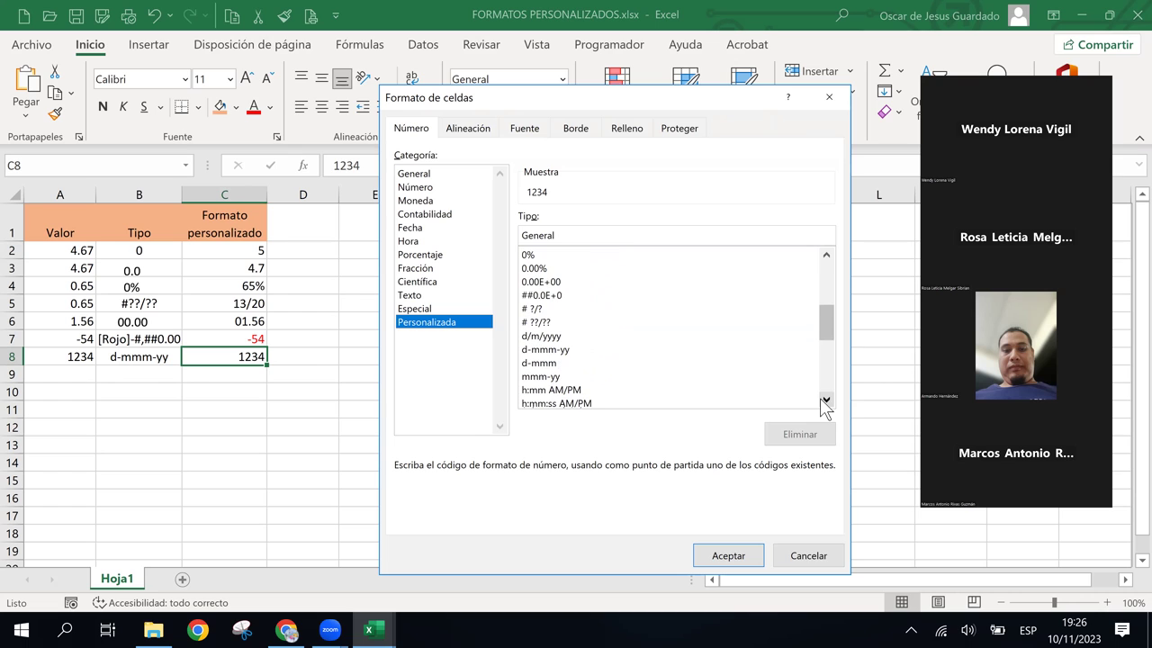
{"action": "left_click", "coordinate": [565, 350]}
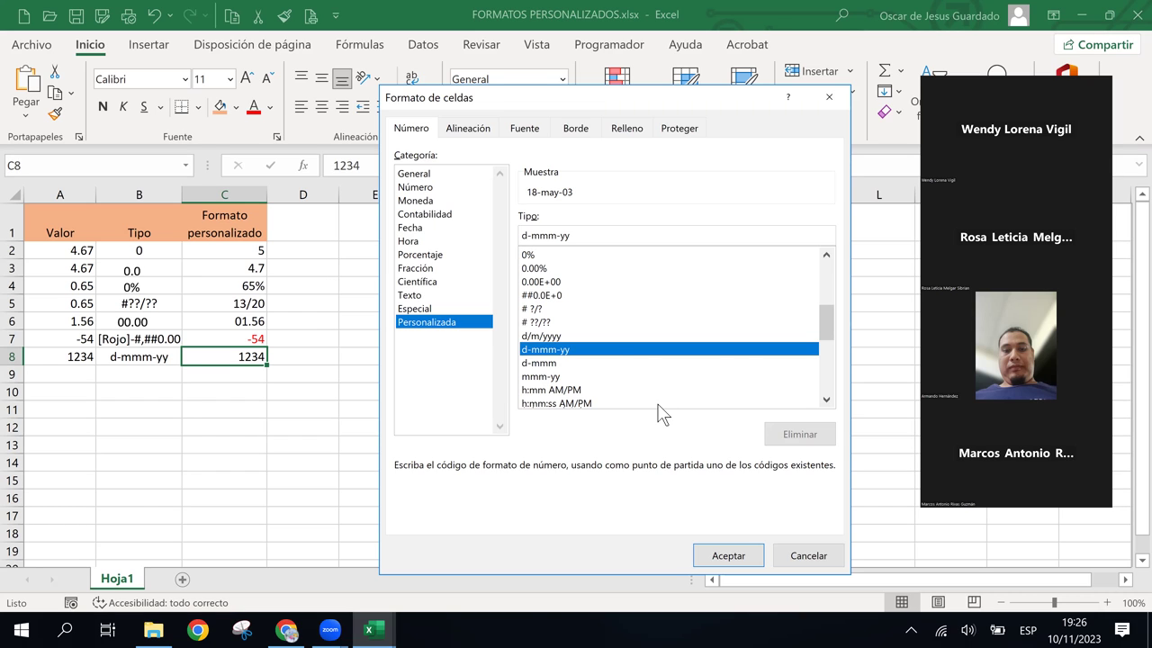
{"action": "left_click", "coordinate": [743, 558]}
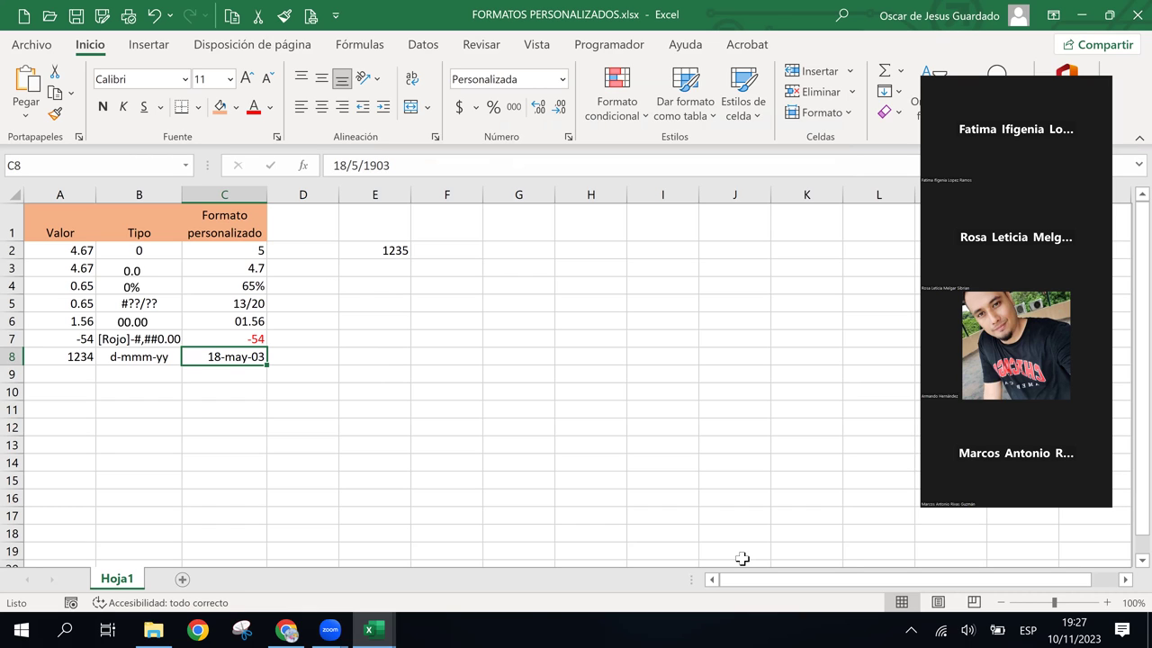
Copy C8's date format onto E2, undo it, then delete the 1235 test value
{"action": "left_click", "coordinate": [389, 250]}
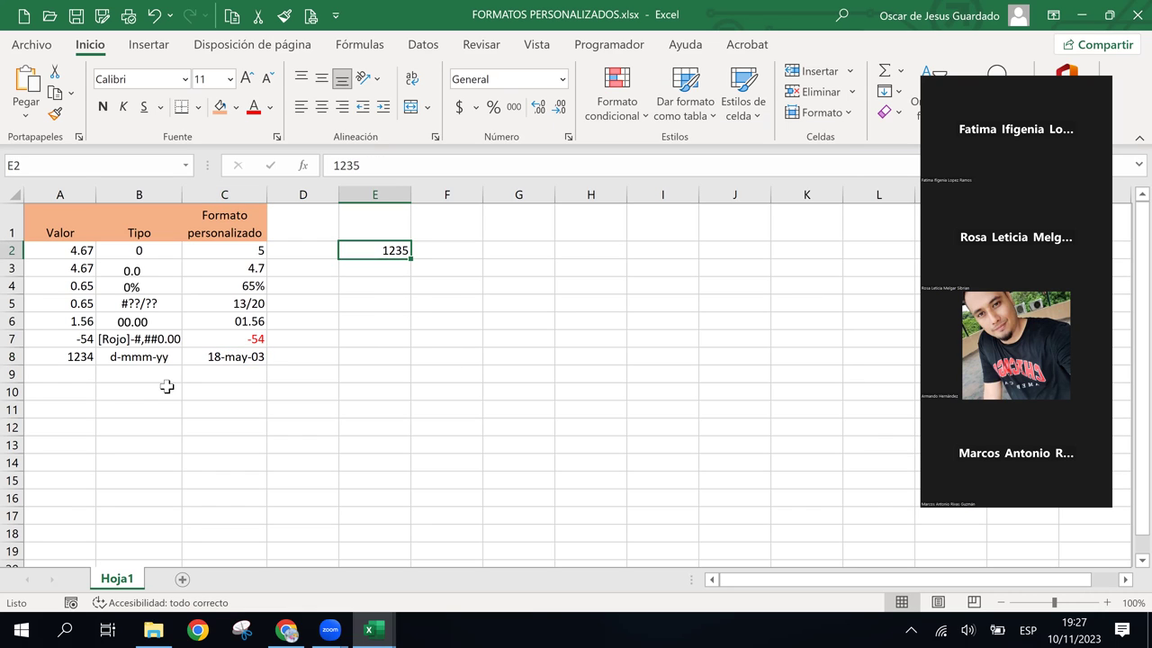
{"action": "left_click", "coordinate": [233, 356]}
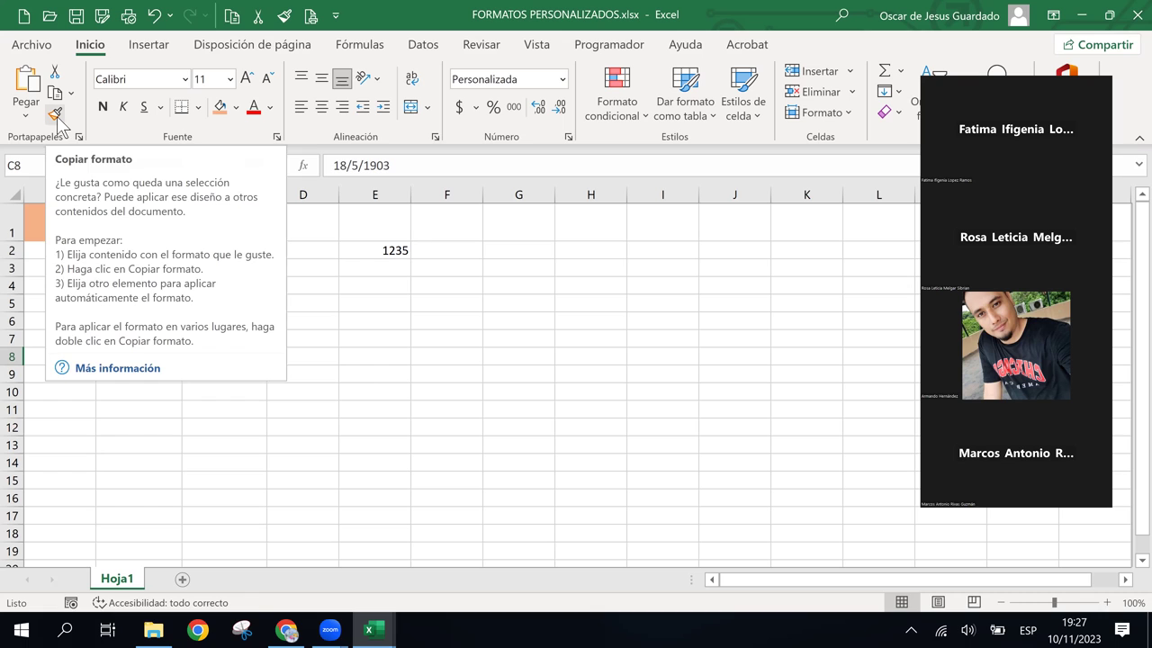
{"action": "left_click", "coordinate": [55, 117]}
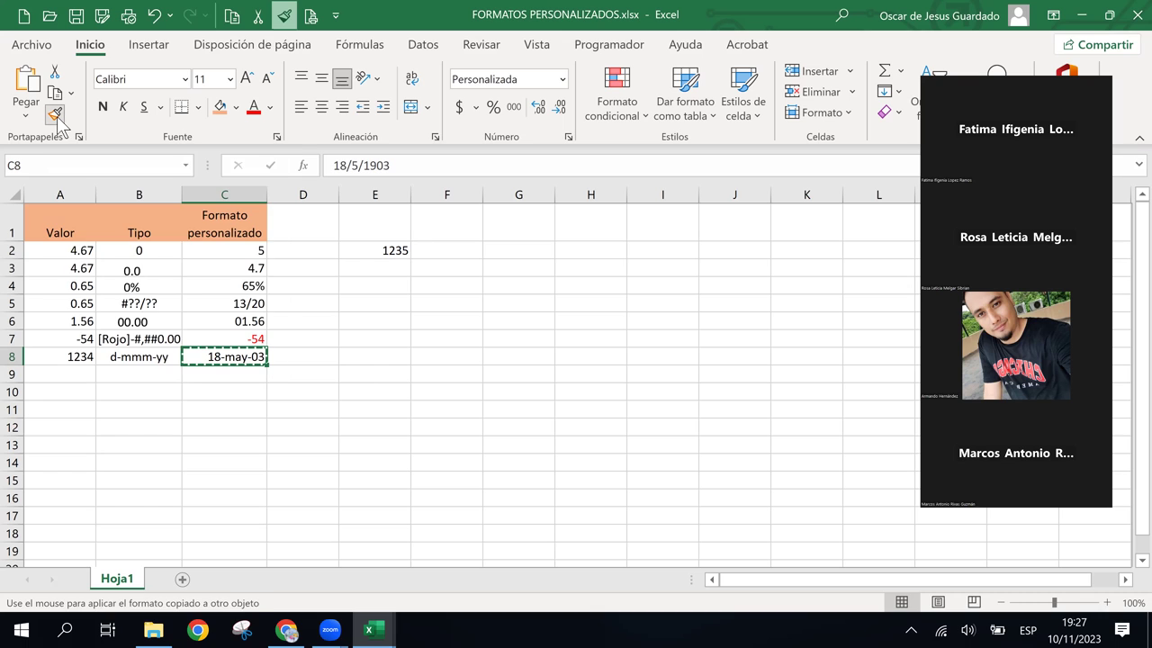
{"action": "left_click", "coordinate": [382, 252]}
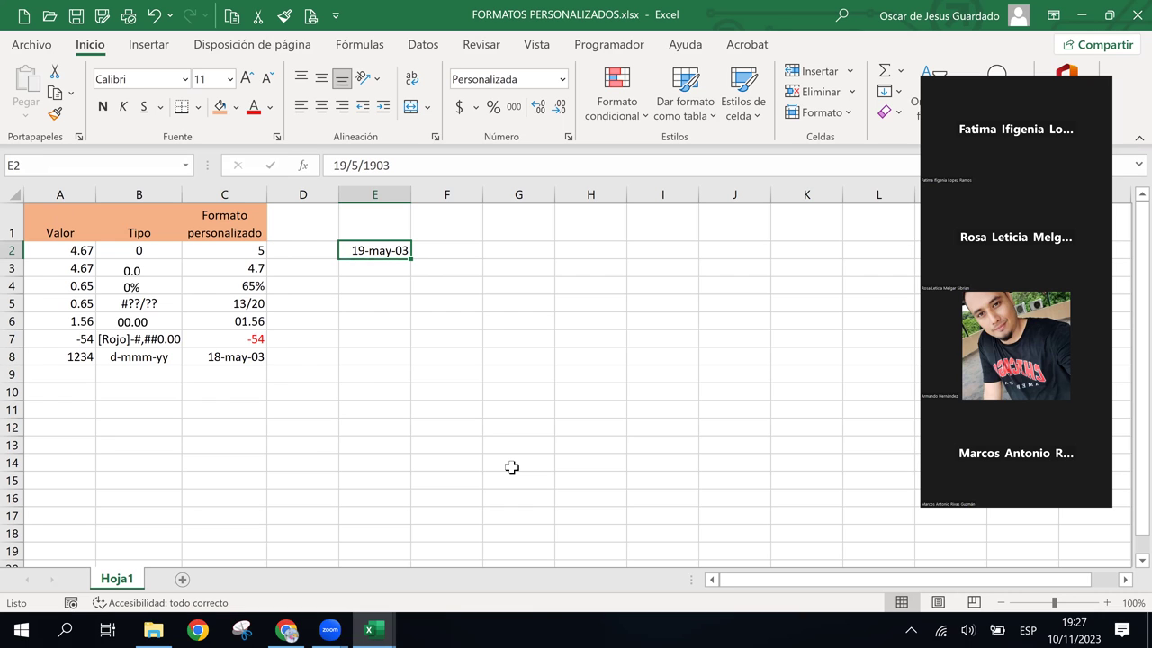
{"action": "key", "text": "ctrl+z"}
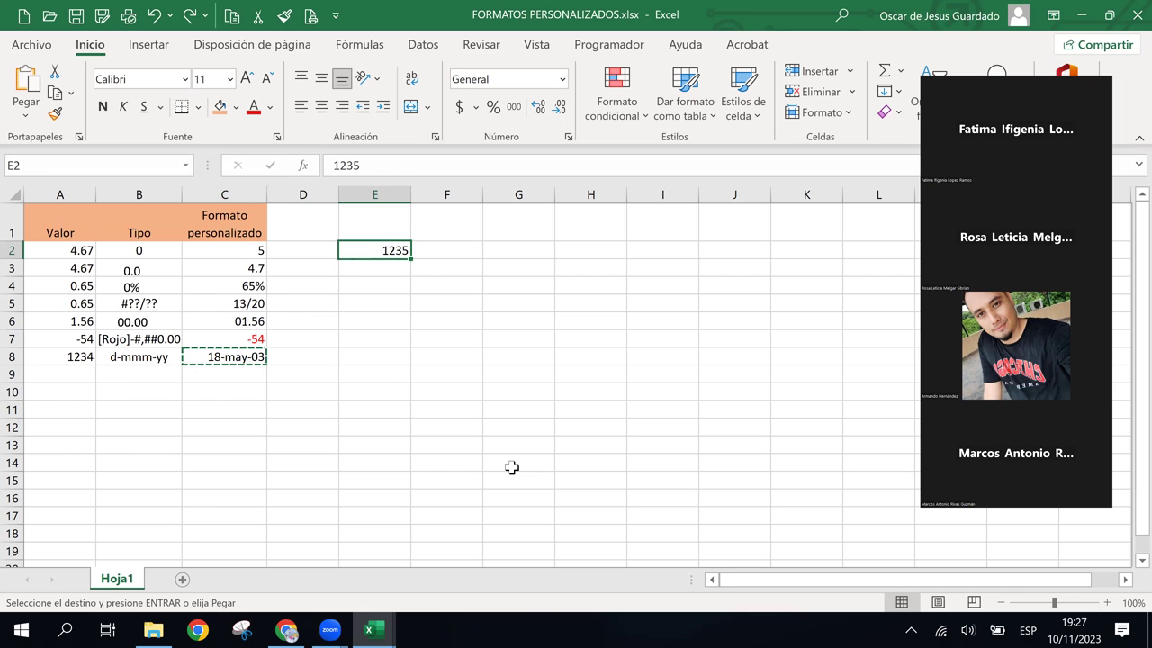
{"action": "key", "text": "Escape"}
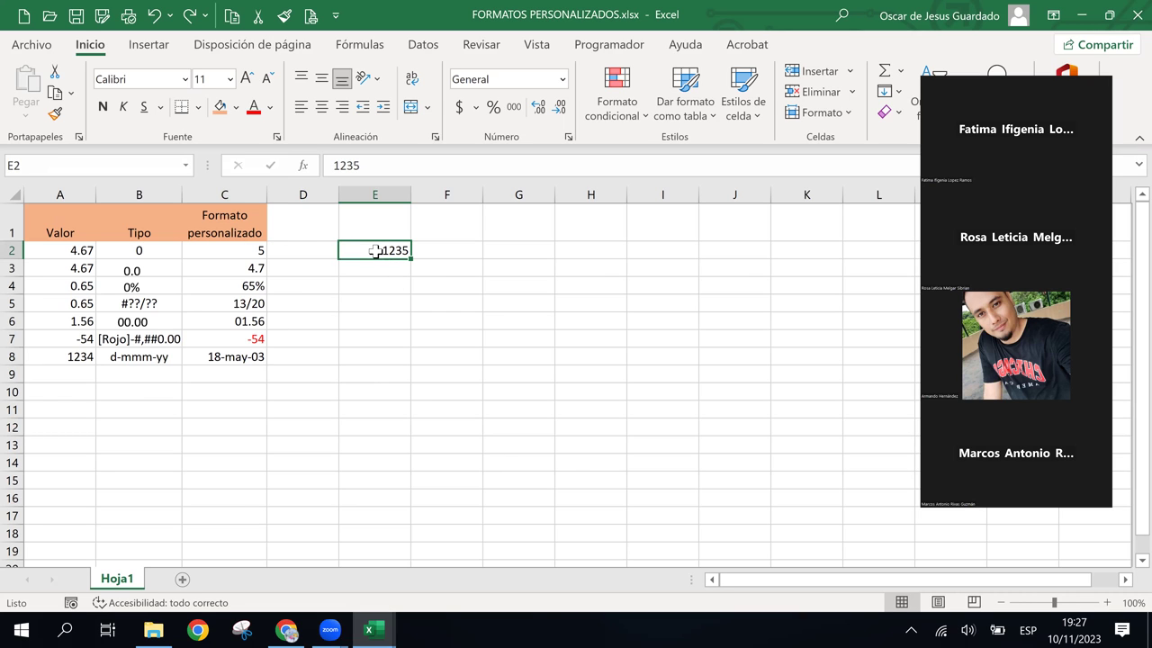
{"action": "key", "text": "Delete"}
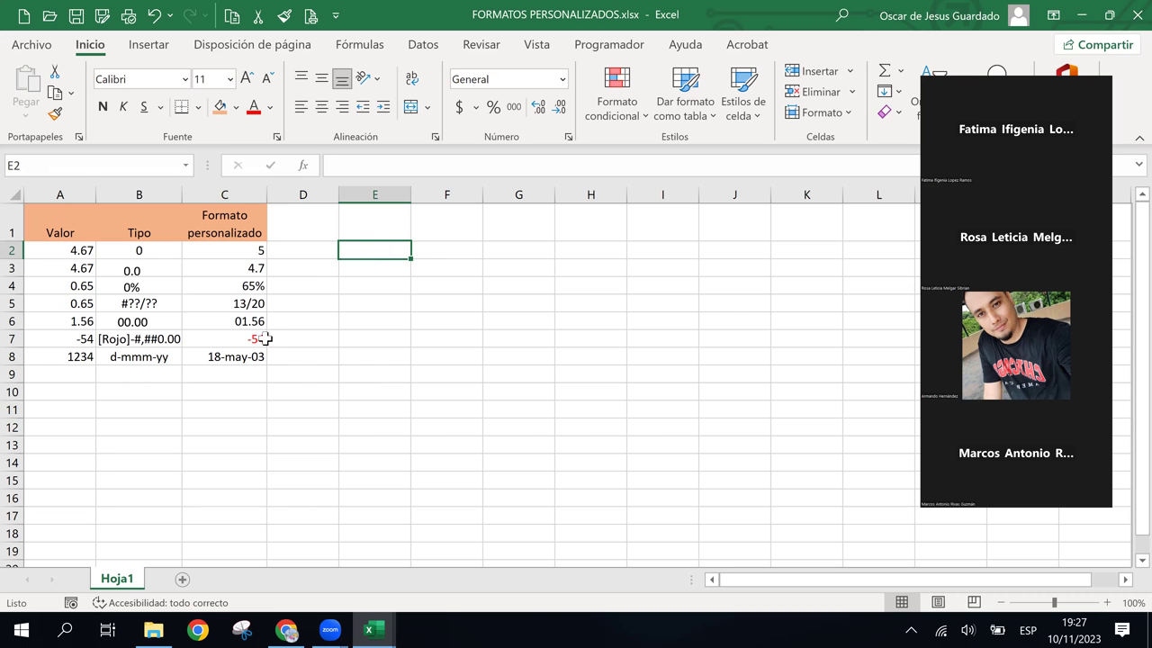
{"action": "left_click", "coordinate": [264, 338]}
{"action": "mouse_move", "coordinate": [58, 223]}
{"action": "left_mouse_down"}
{"action": "mouse_move", "coordinate": [219, 341]}
{"action": "mouse_move", "coordinate": [221, 358]}
{"action": "left_mouse_up"}
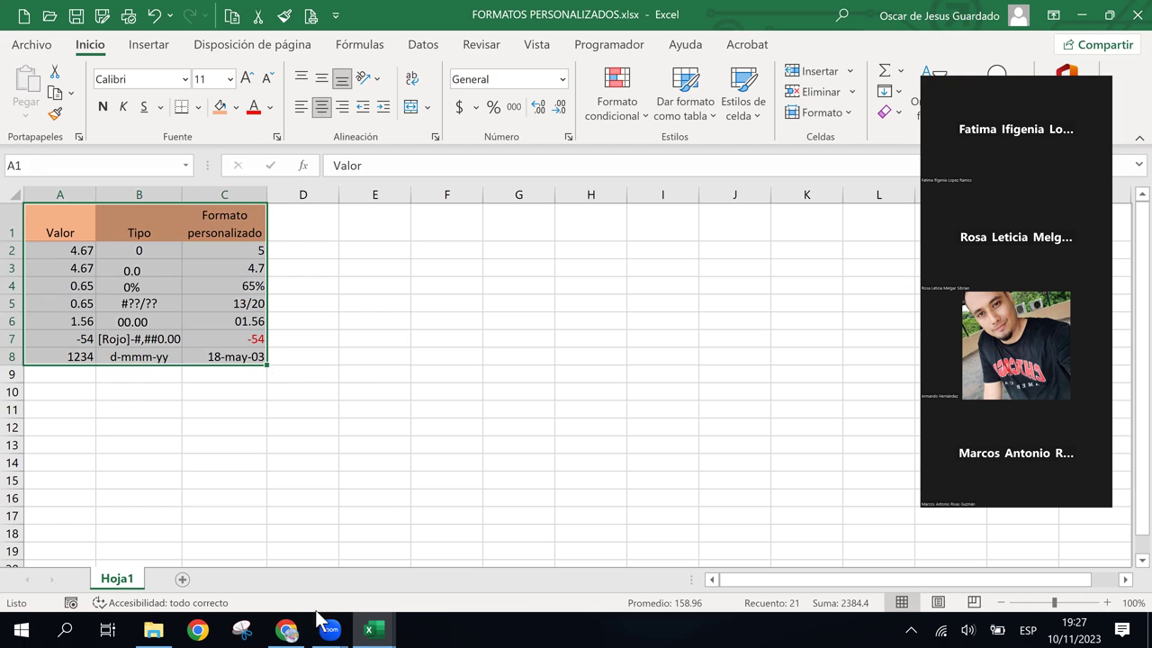
{"action": "left_click", "coordinate": [286, 634]}
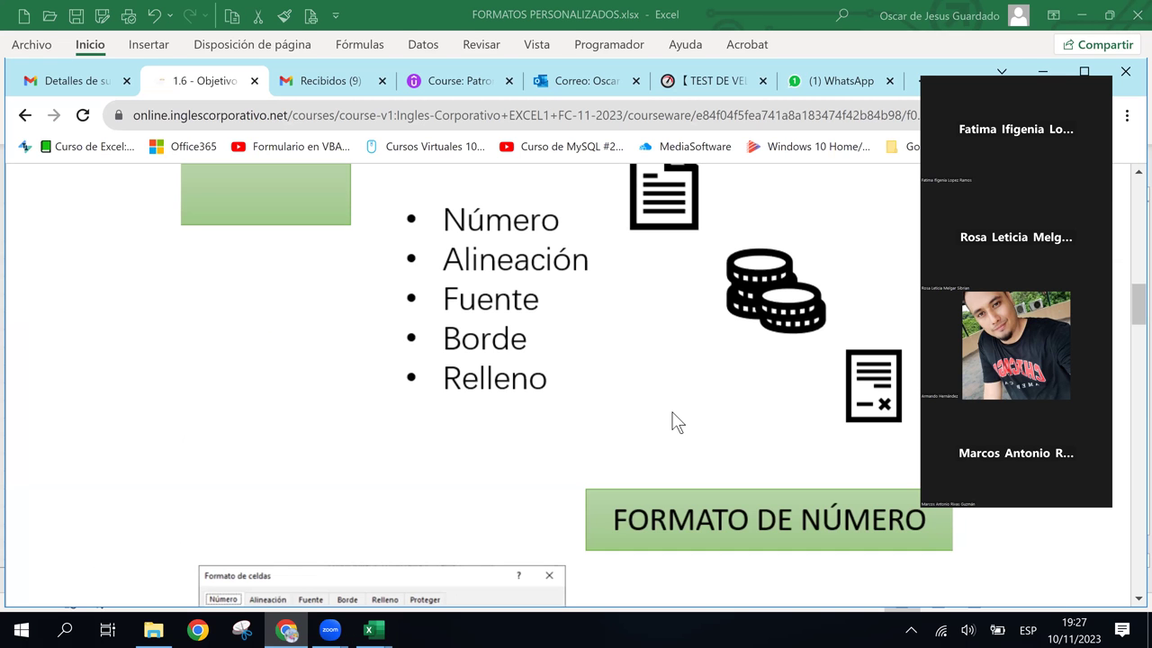
{"action": "left_click", "coordinate": [378, 634]}
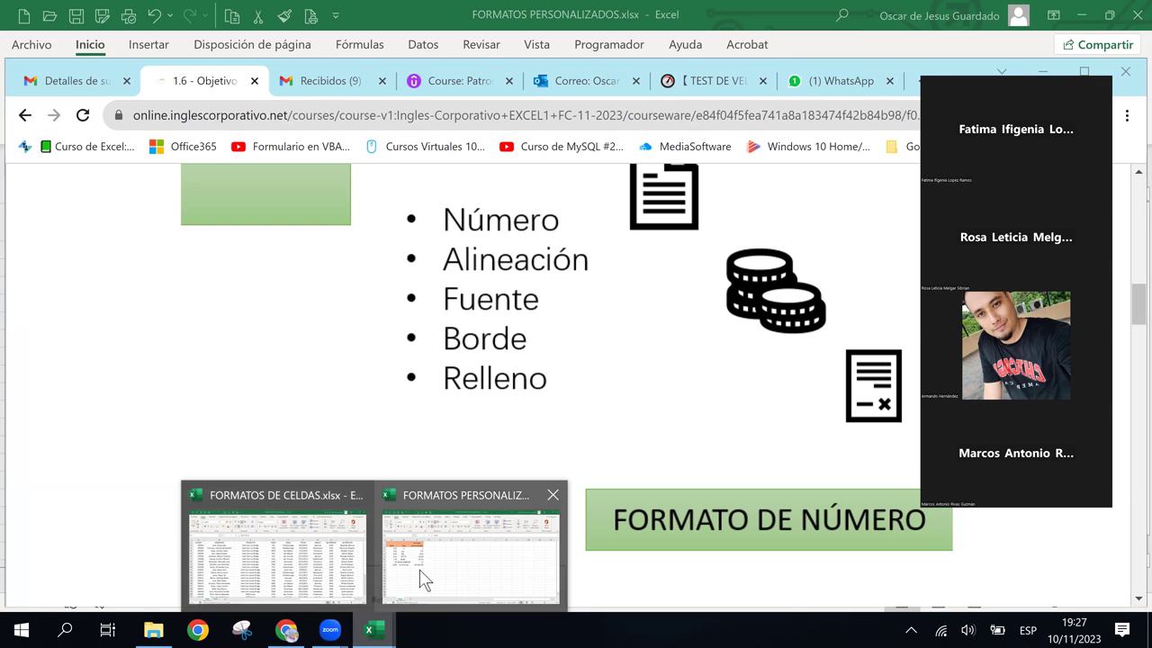
{"action": "left_click", "coordinate": [421, 579]}
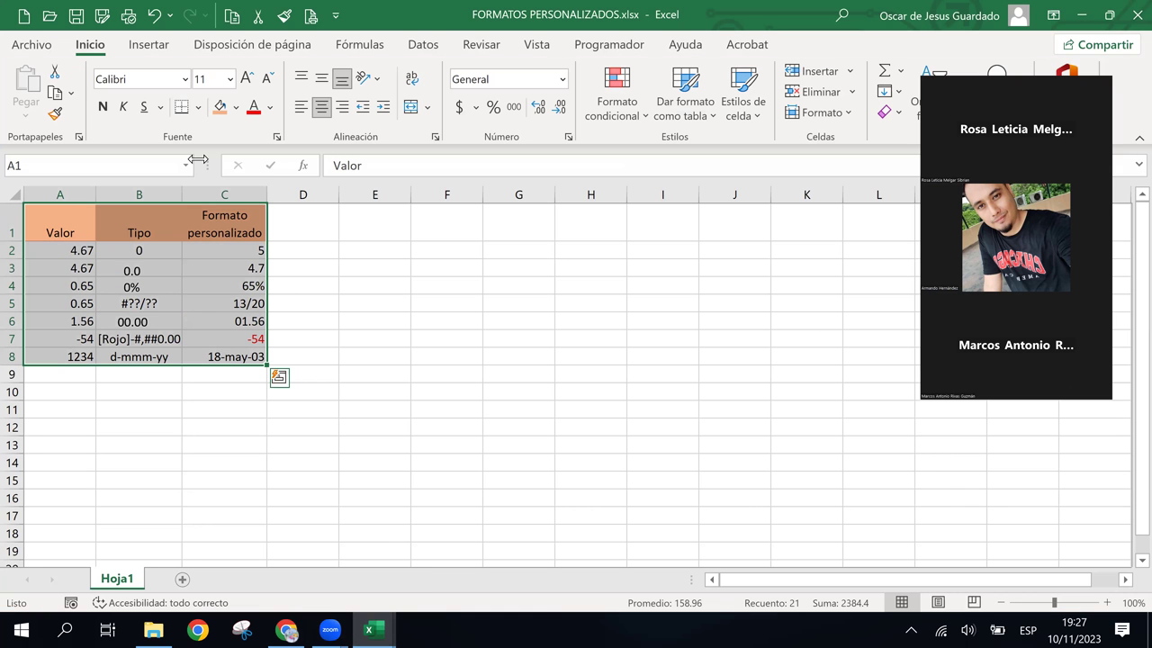
{"action": "left_click", "coordinate": [230, 227]}
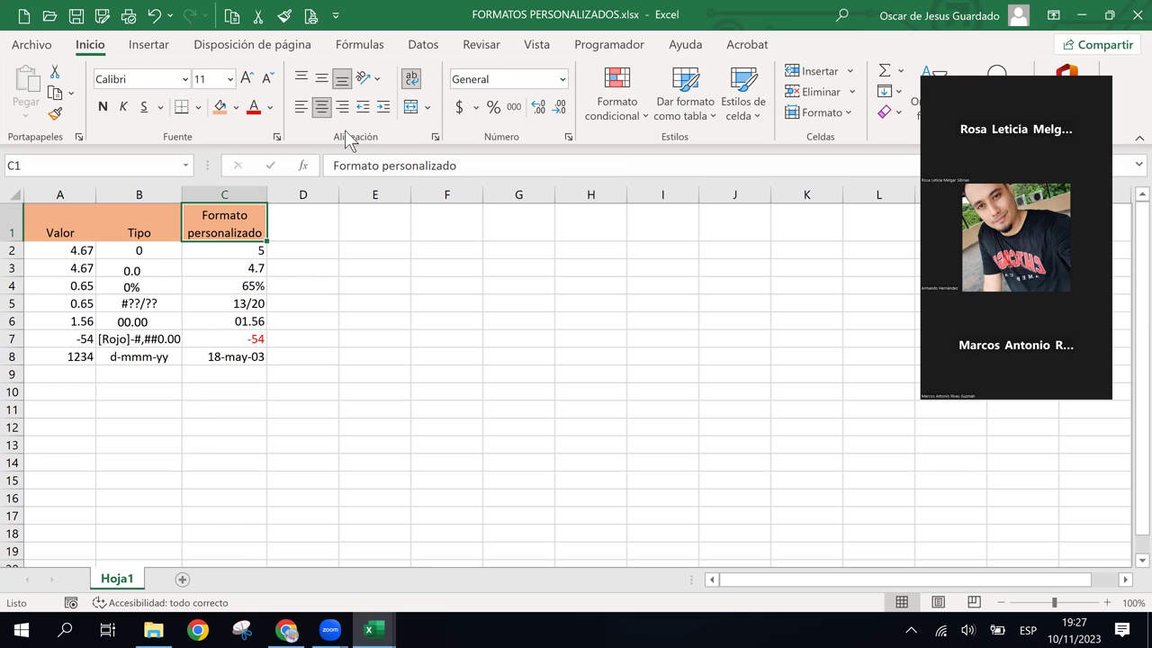
Turn off Ajustar texto on C1 so 'Formato personalizado' fits on one line, then review the headers
{"action": "left_click", "coordinate": [406, 81]}
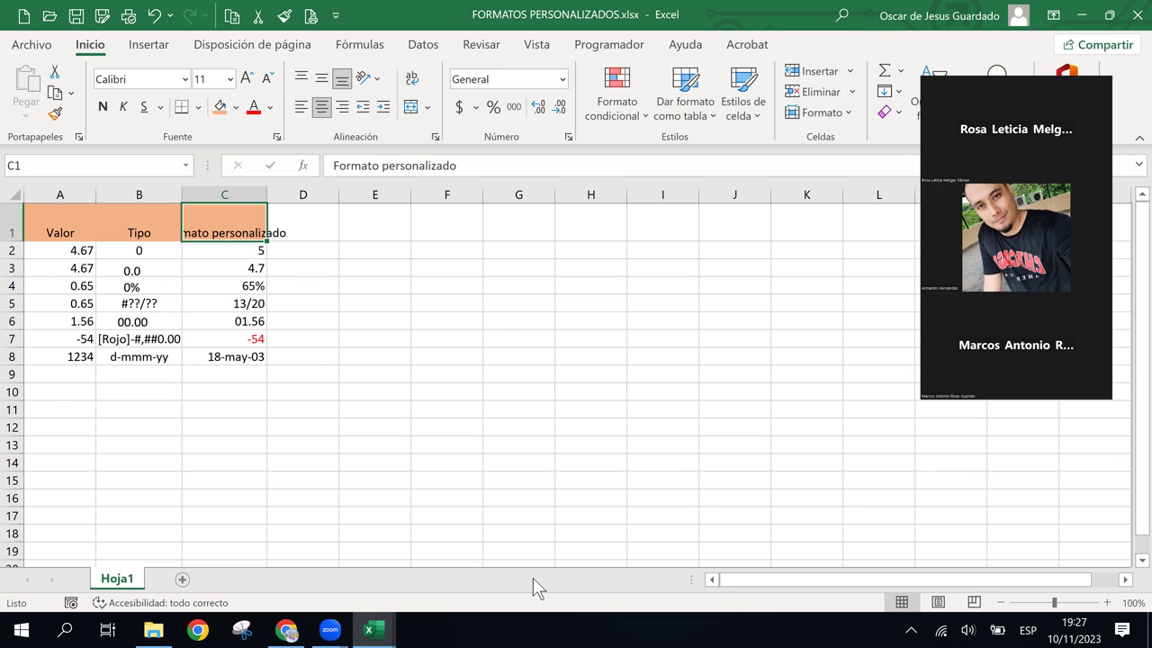
{"action": "left_click", "coordinate": [84, 216]}
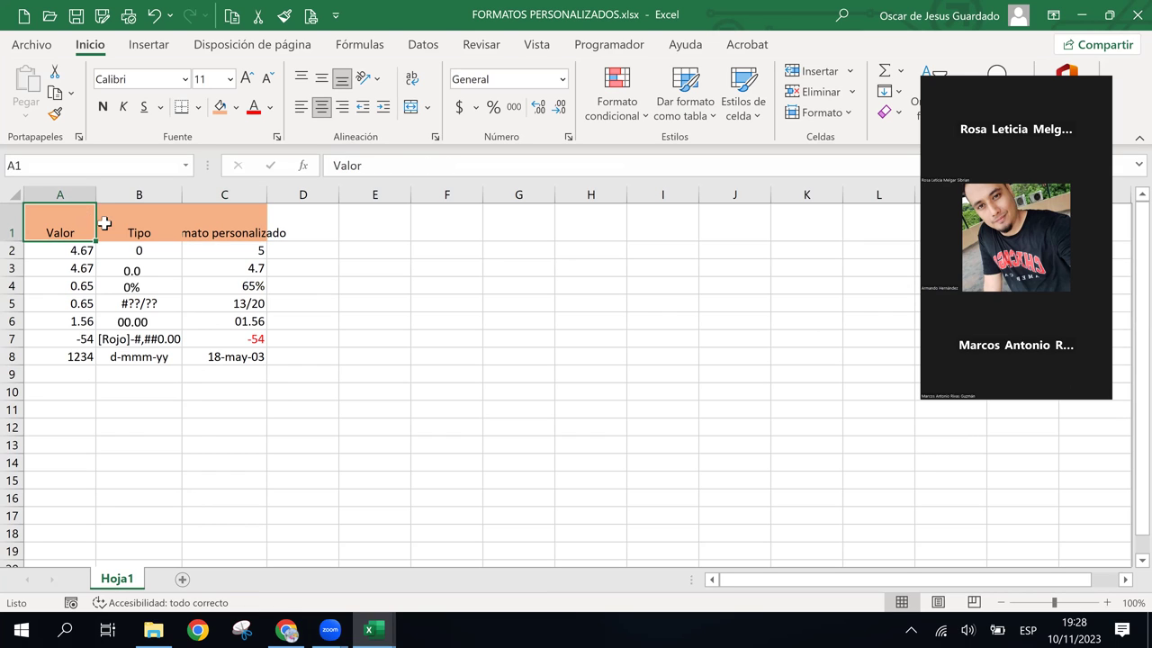
{"action": "left_click", "coordinate": [139, 230]}
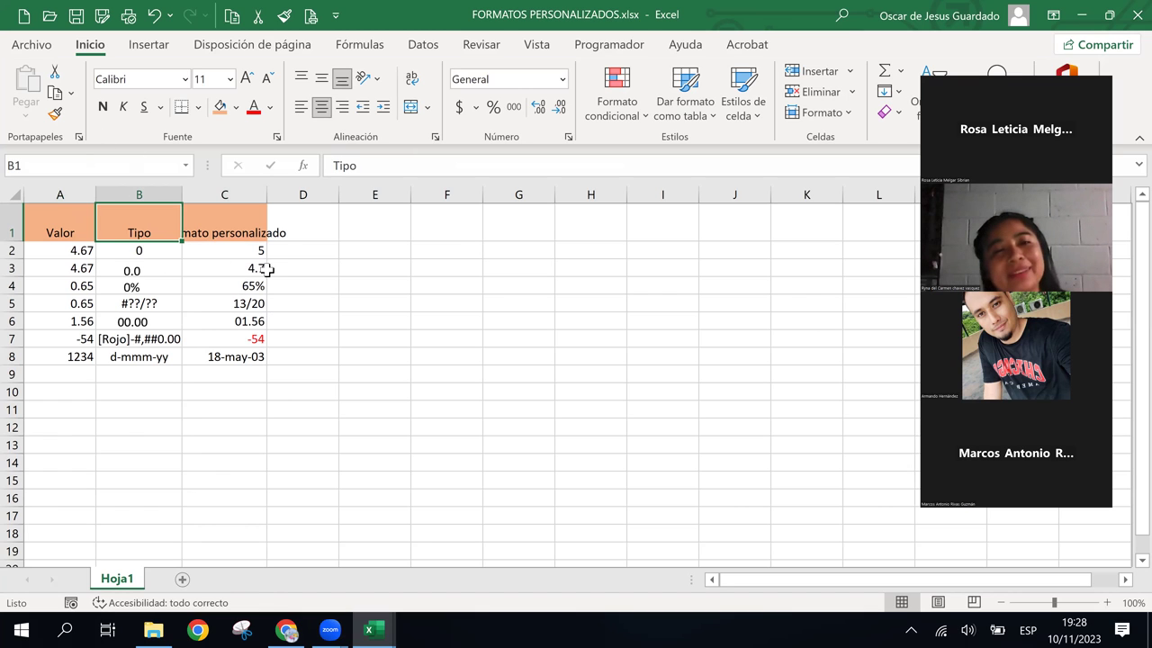
{"action": "left_click", "coordinate": [220, 232]}
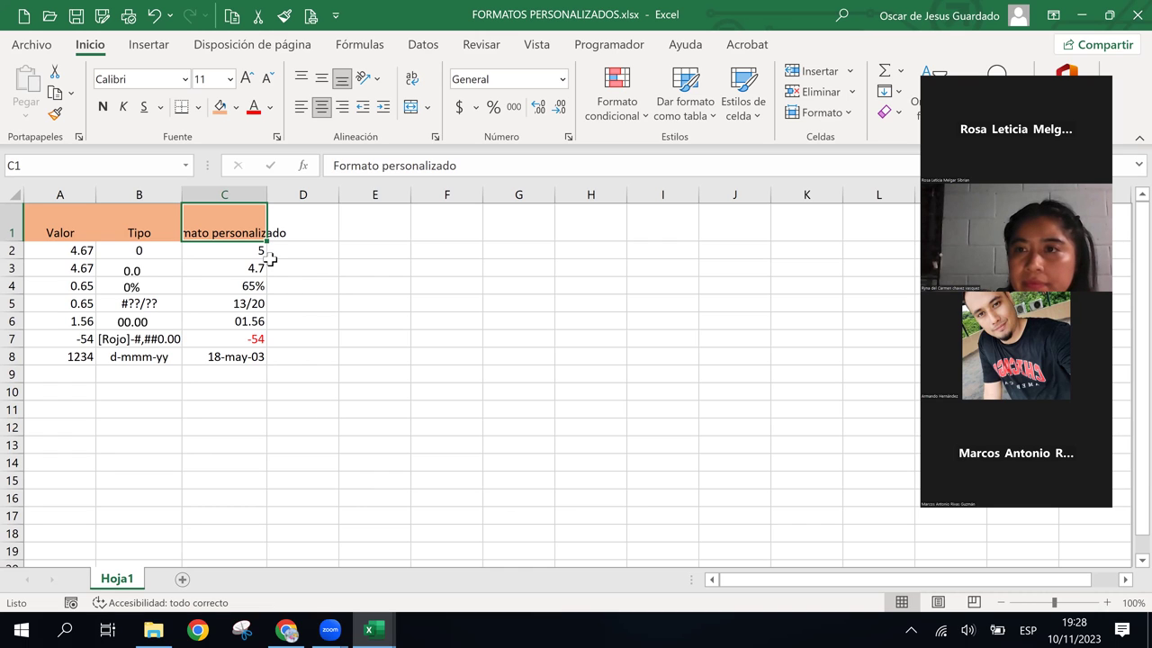
{"action": "left_click", "coordinate": [270, 256]}
{"action": "left_click", "coordinate": [303, 318]}
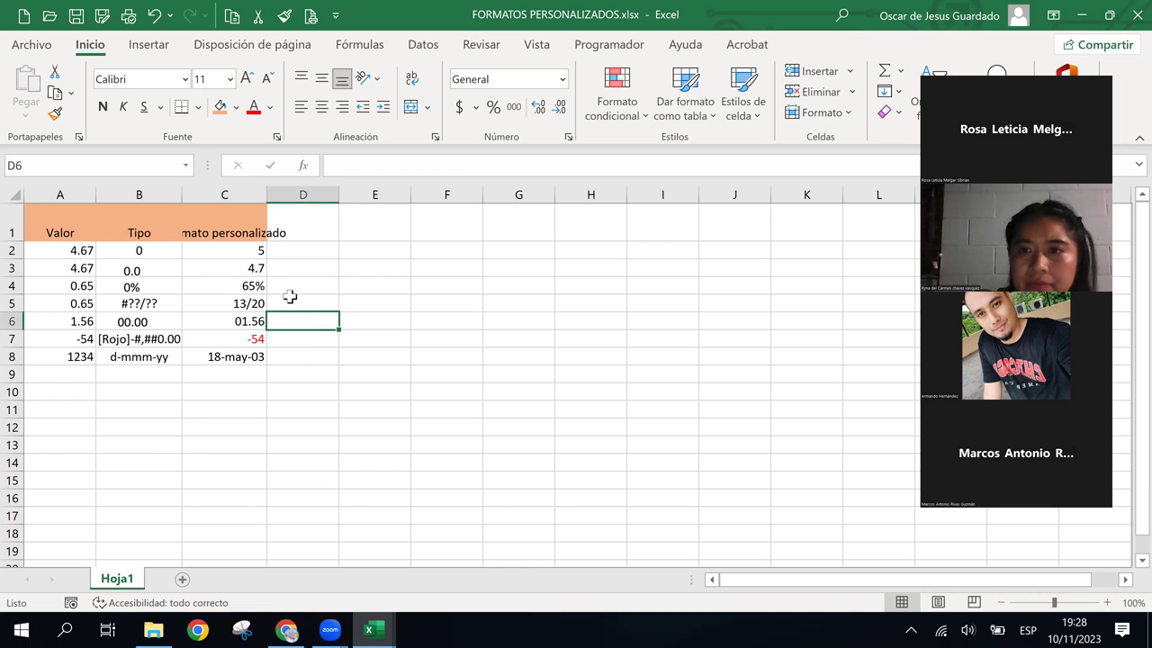
{"action": "left_click", "coordinate": [214, 223]}
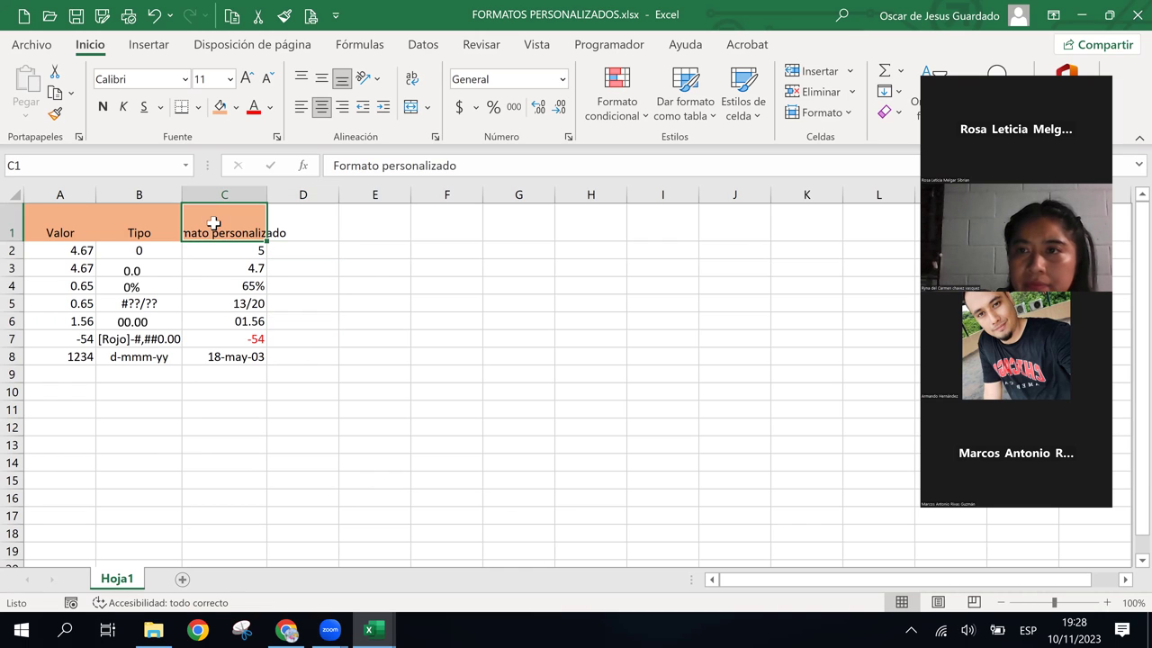
{"action": "left_click", "coordinate": [144, 234]}
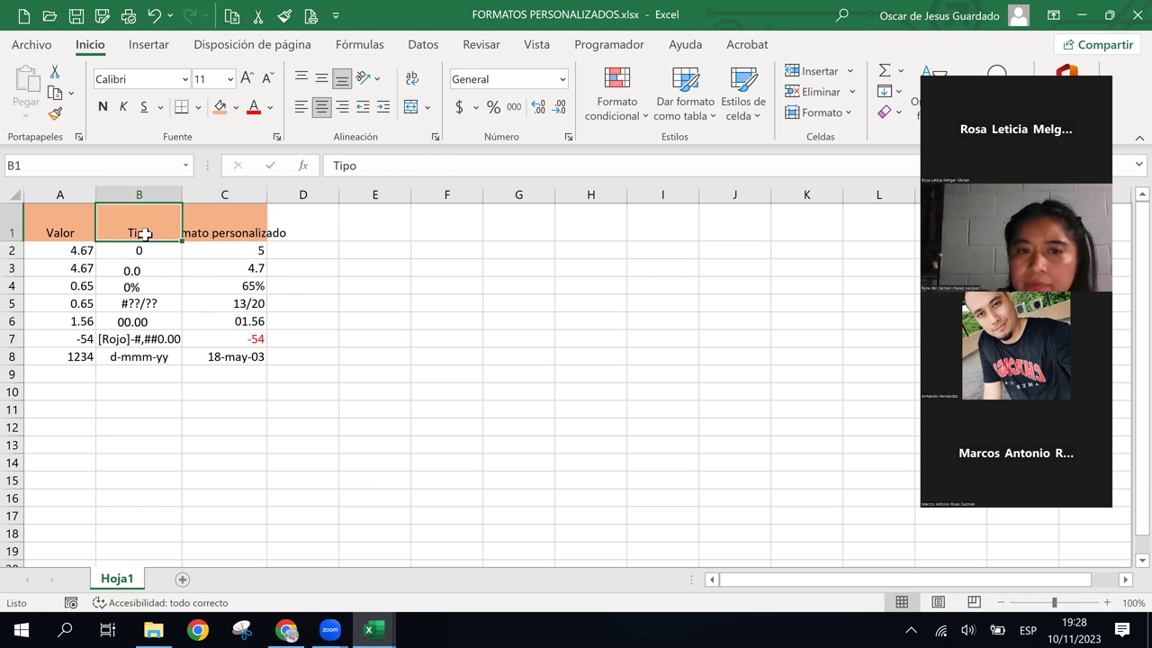
{"action": "left_click", "coordinate": [244, 412]}
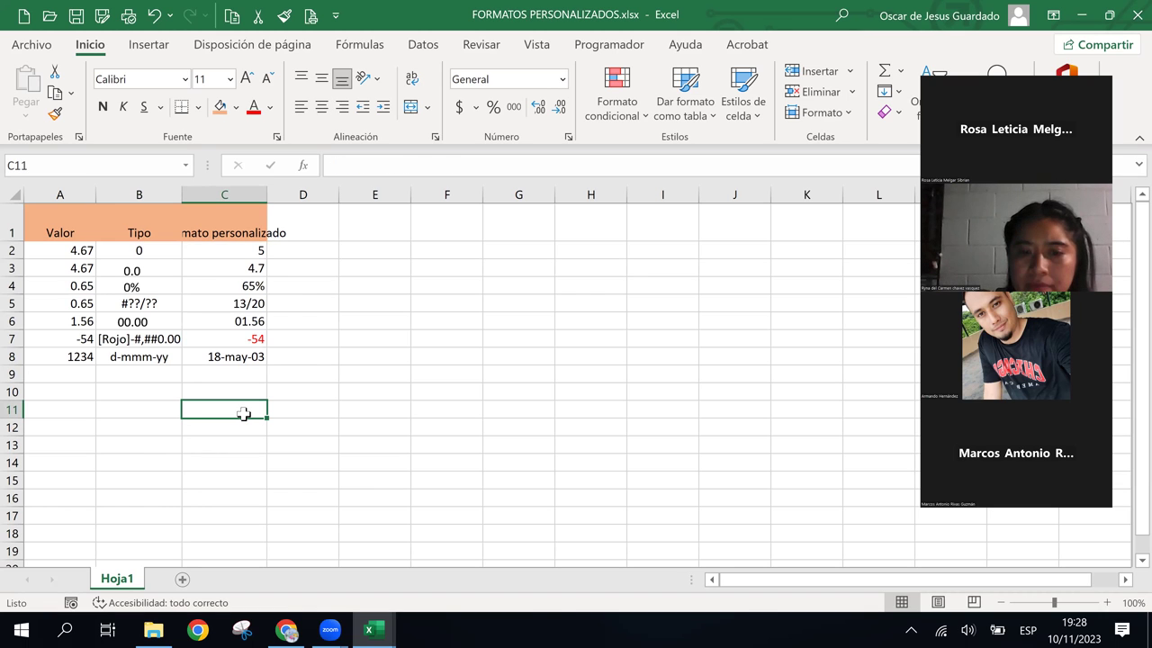
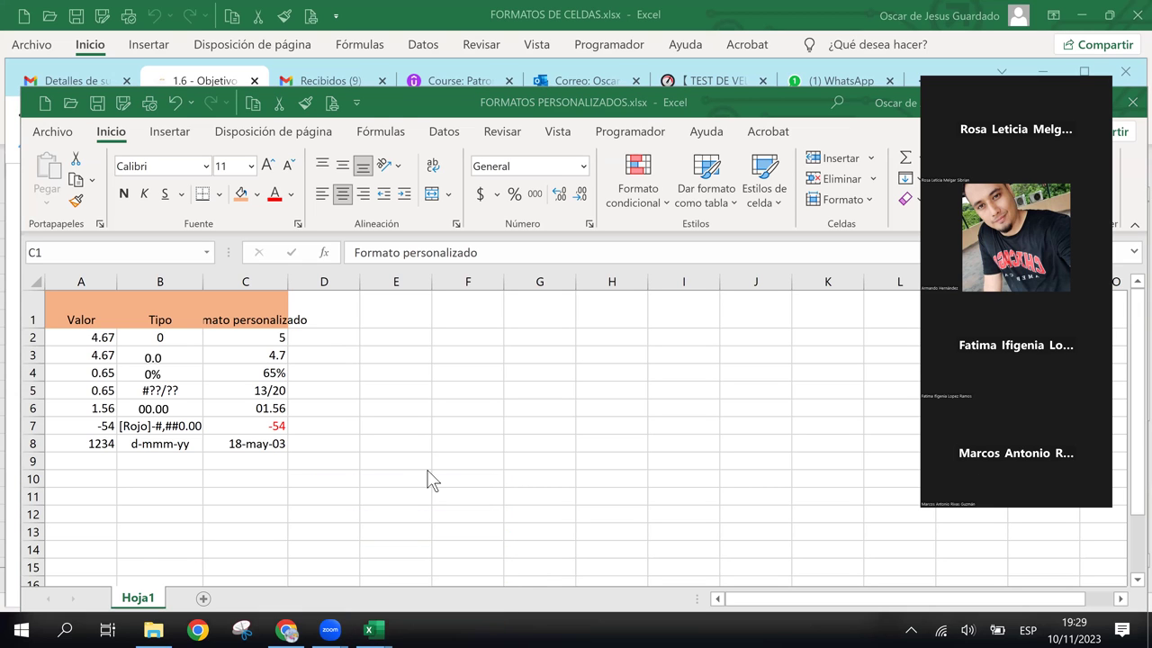
Inspect the Valor and Tipo headers and the column A values from 4.67 to 1234
{"action": "left_click", "coordinate": [408, 392]}
{"action": "left_click", "coordinate": [159, 312]}
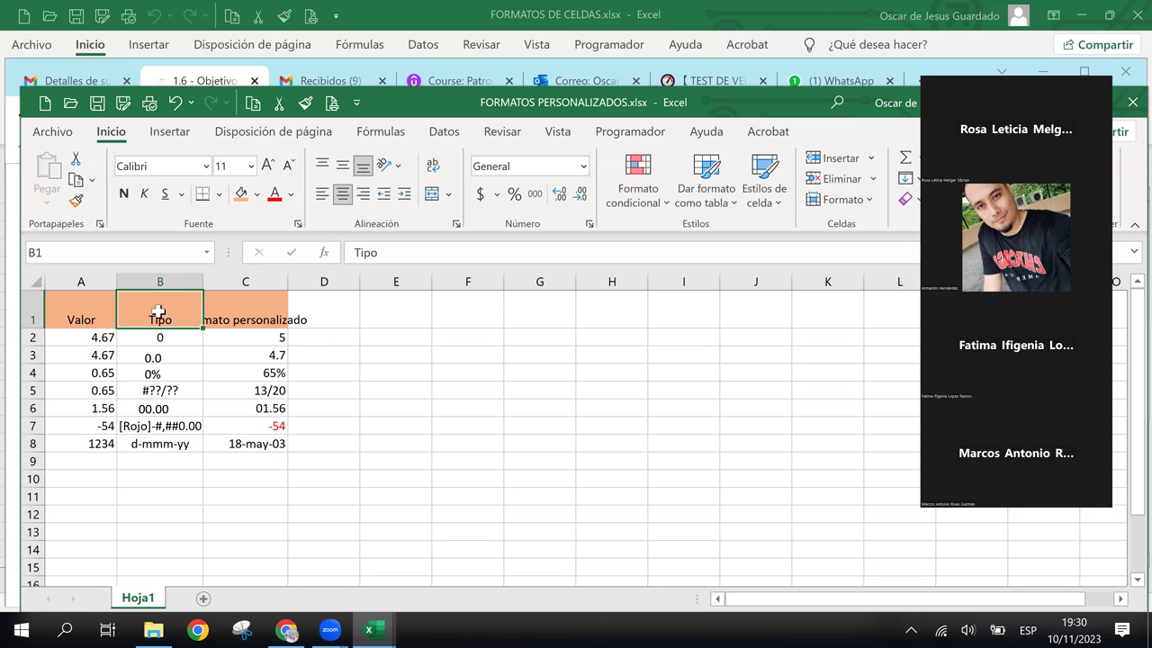
{"action": "left_click", "coordinate": [87, 313]}
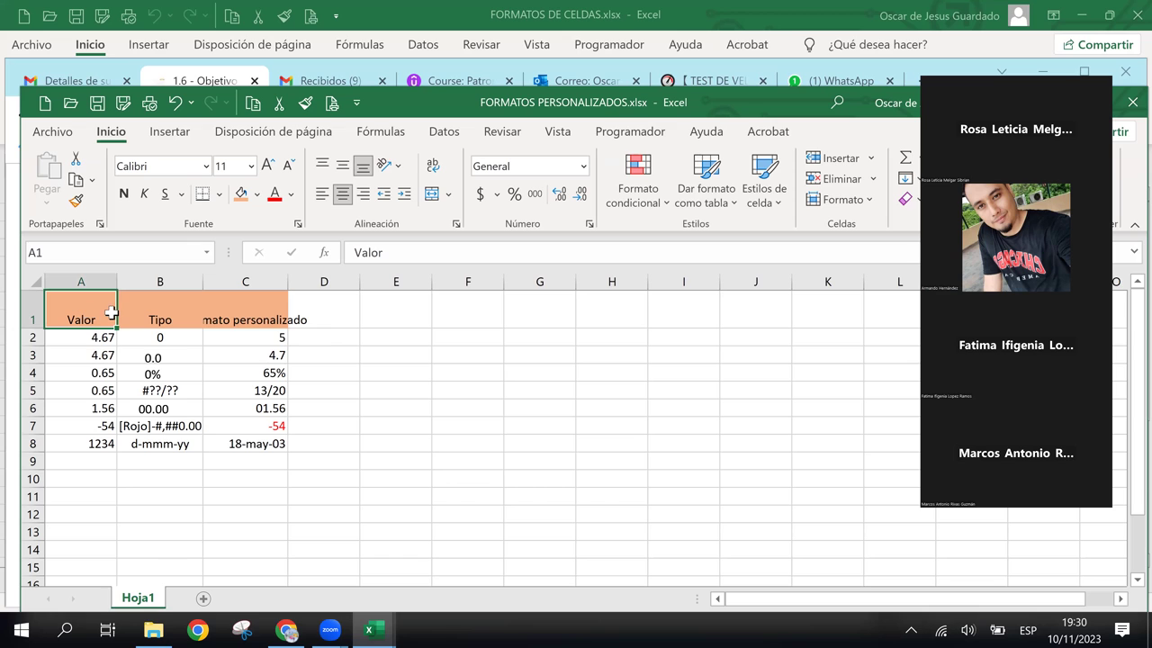
{"action": "left_click_drag", "start_coordinate": [111, 312], "coordinate": [144, 319]}
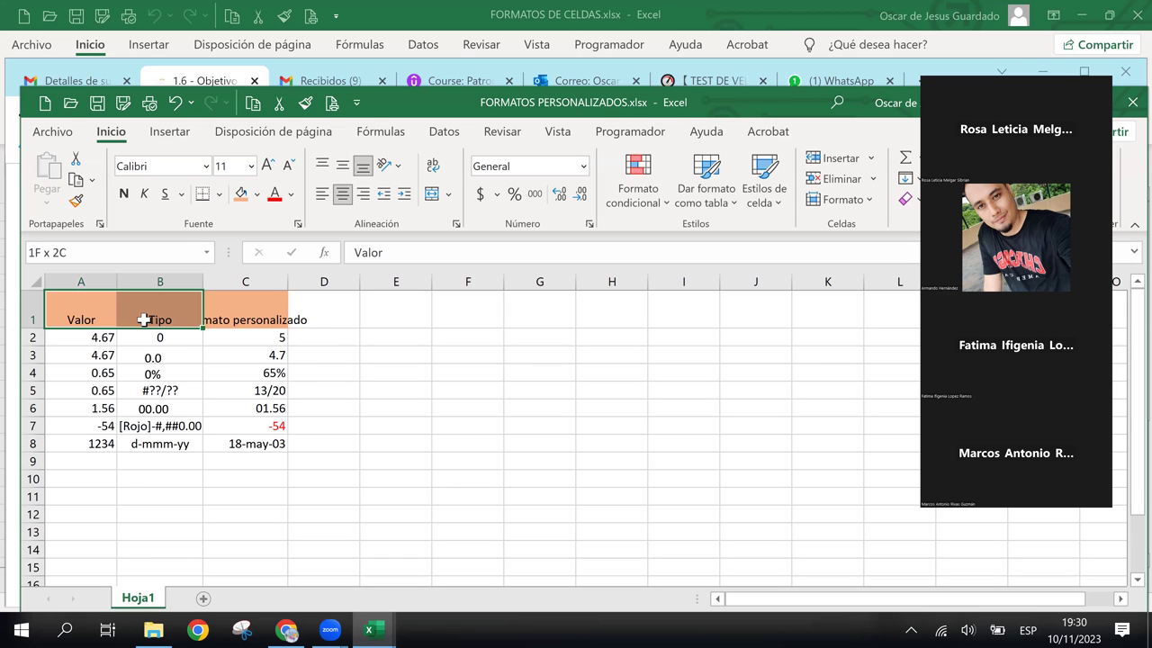
{"action": "left_click", "coordinate": [86, 354]}
{"action": "left_click", "coordinate": [88, 338]}
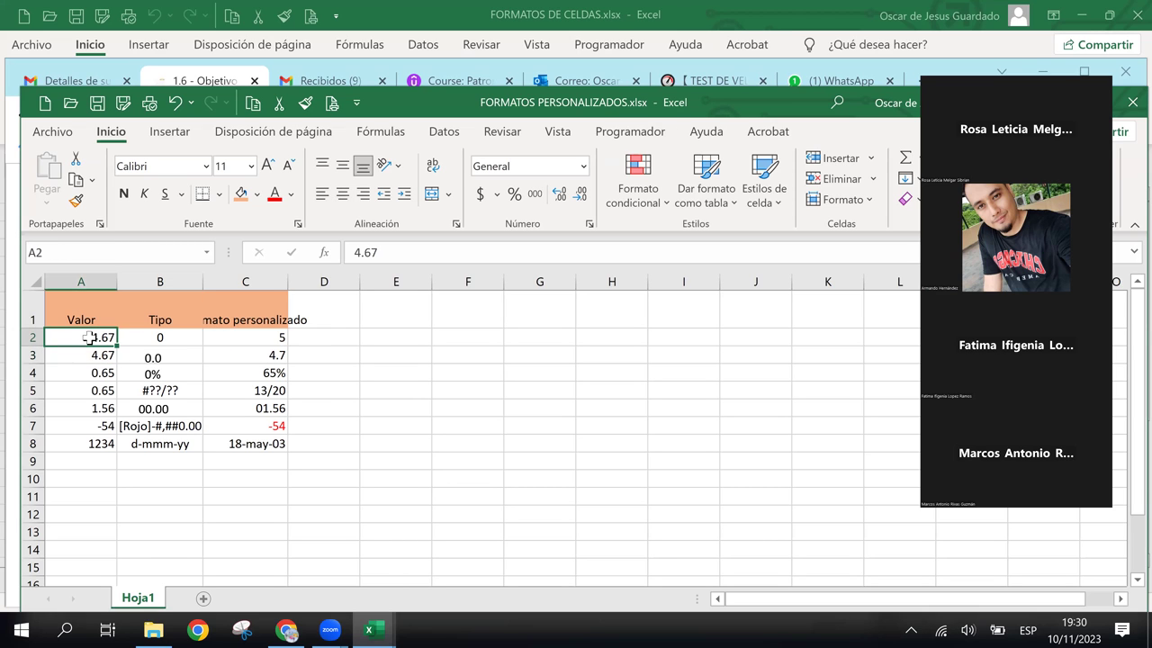
{"action": "left_click_drag", "start_coordinate": [88, 337], "coordinate": [100, 427]}
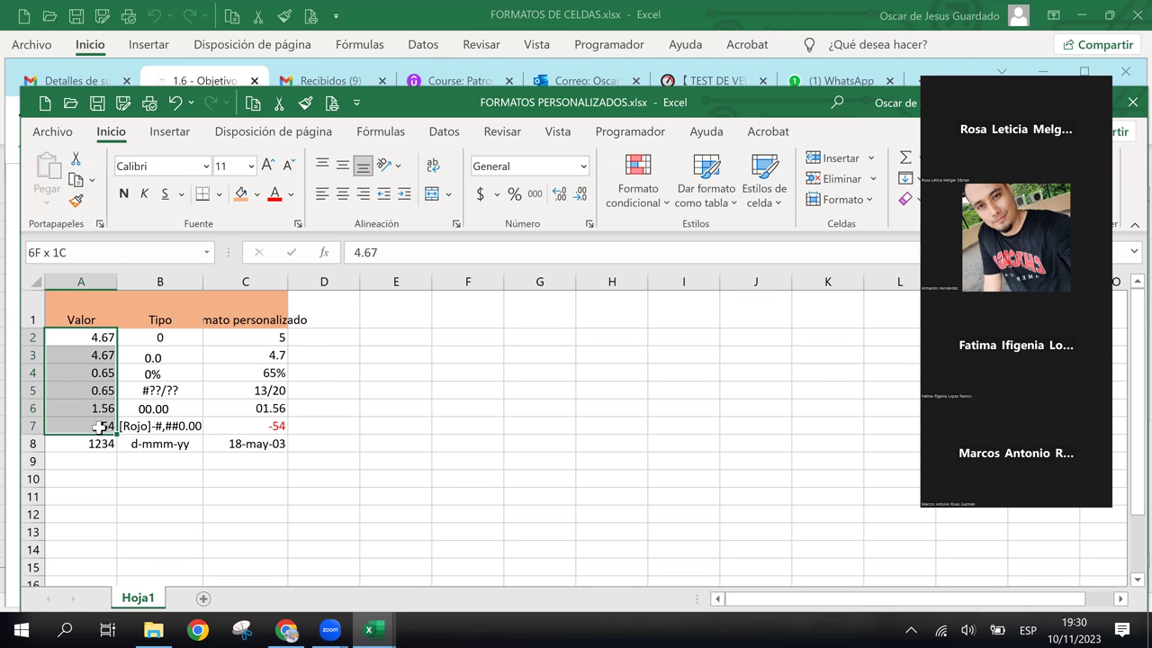
{"action": "left_click_drag", "start_coordinate": [100, 427], "coordinate": [98, 441]}
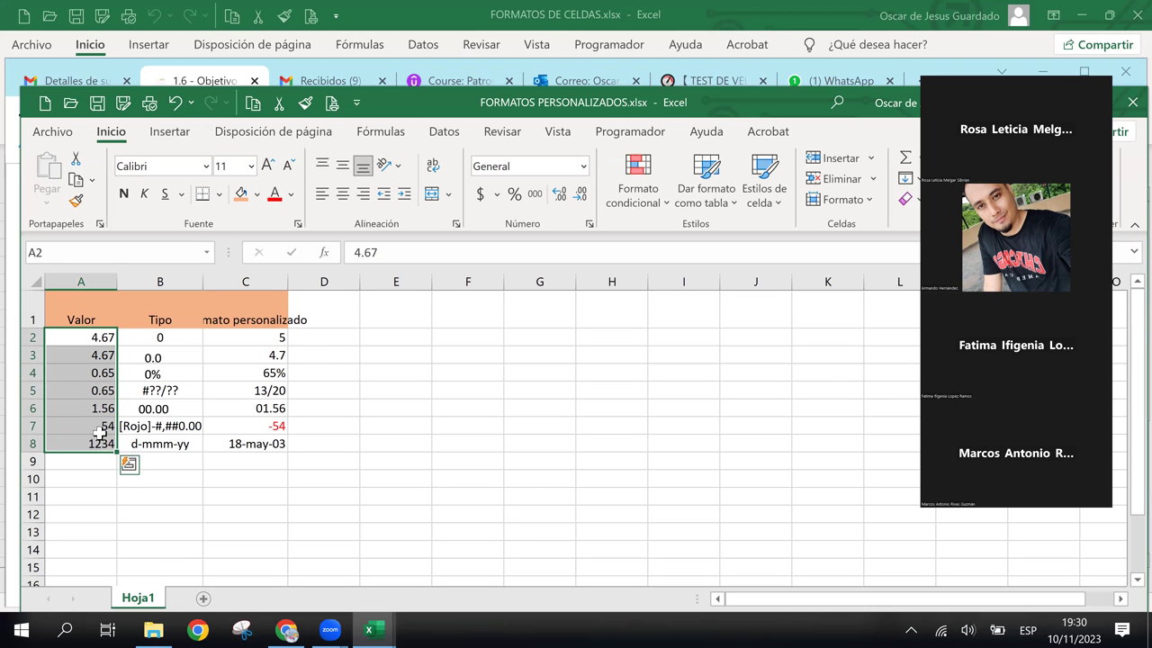
Check cells A3, B2 and B3, then select the header row A1:C1
{"action": "left_click", "coordinate": [103, 355]}
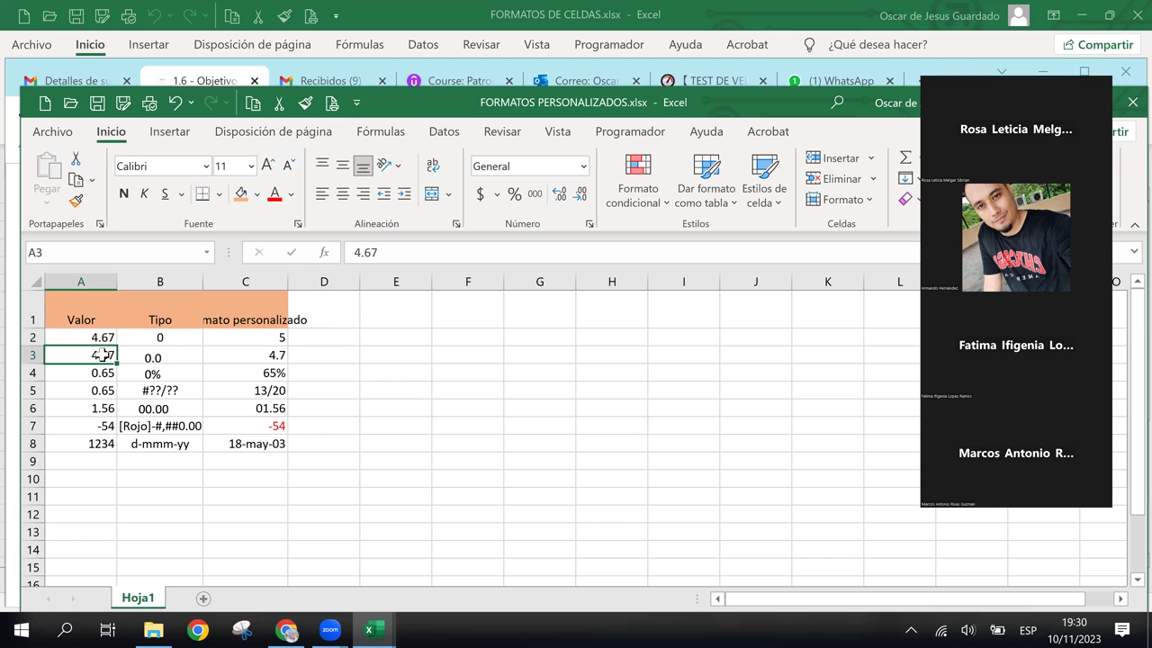
{"action": "left_click", "coordinate": [162, 384]}
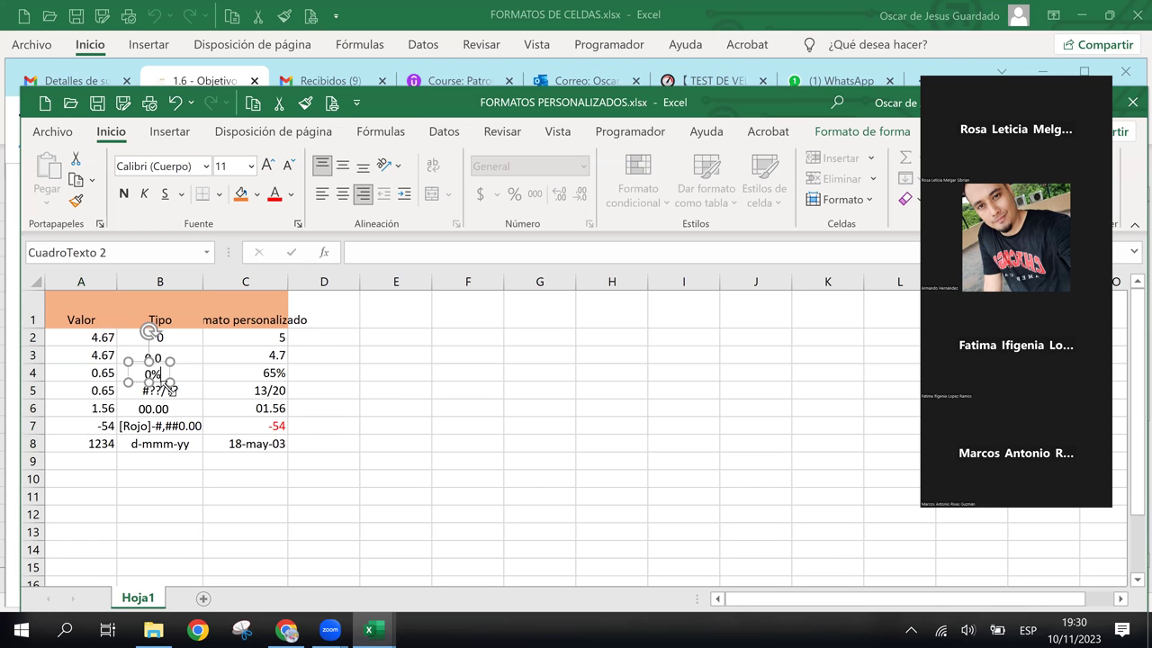
{"action": "left_click", "coordinate": [193, 326]}
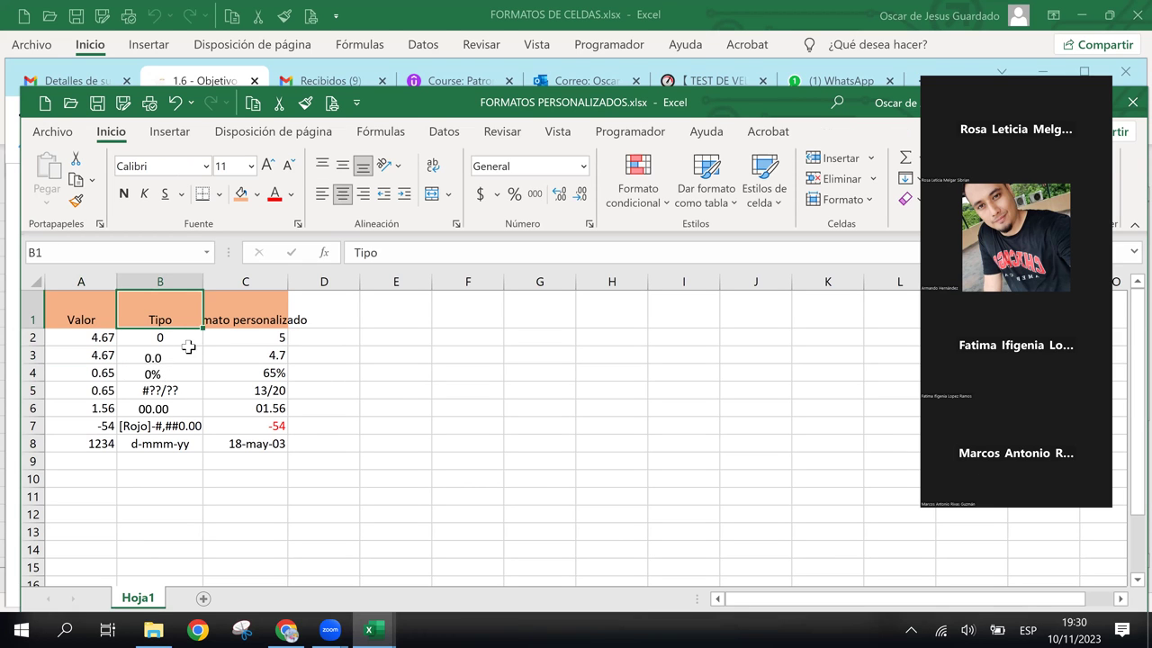
{"action": "left_click", "coordinate": [189, 355]}
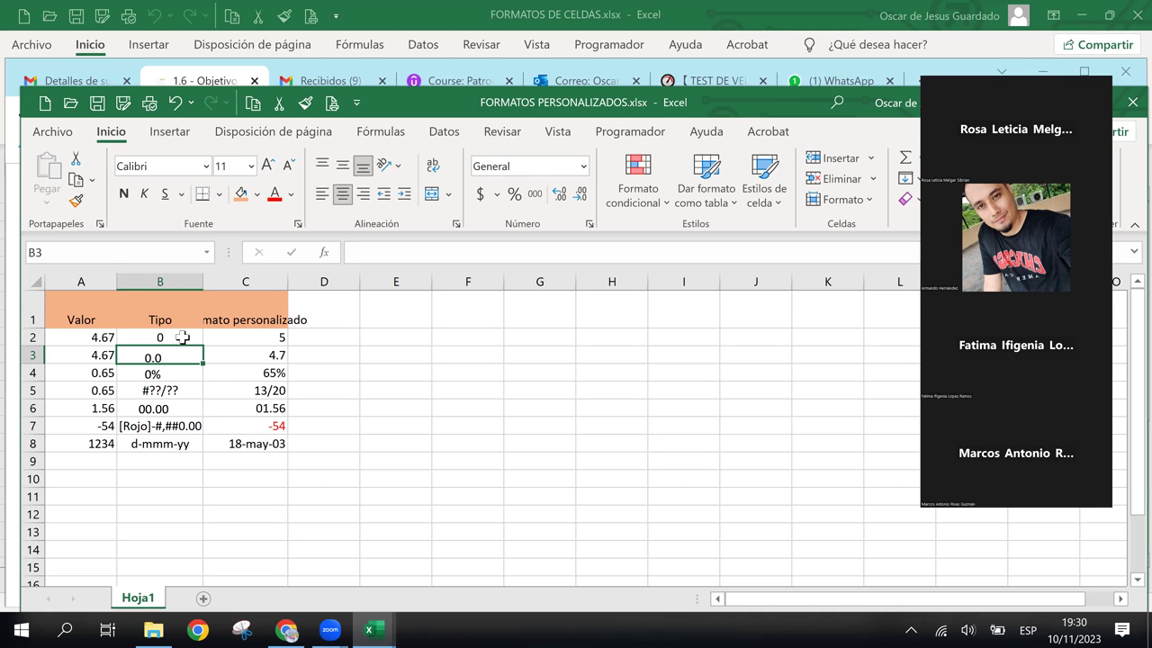
{"action": "left_click", "coordinate": [183, 336]}
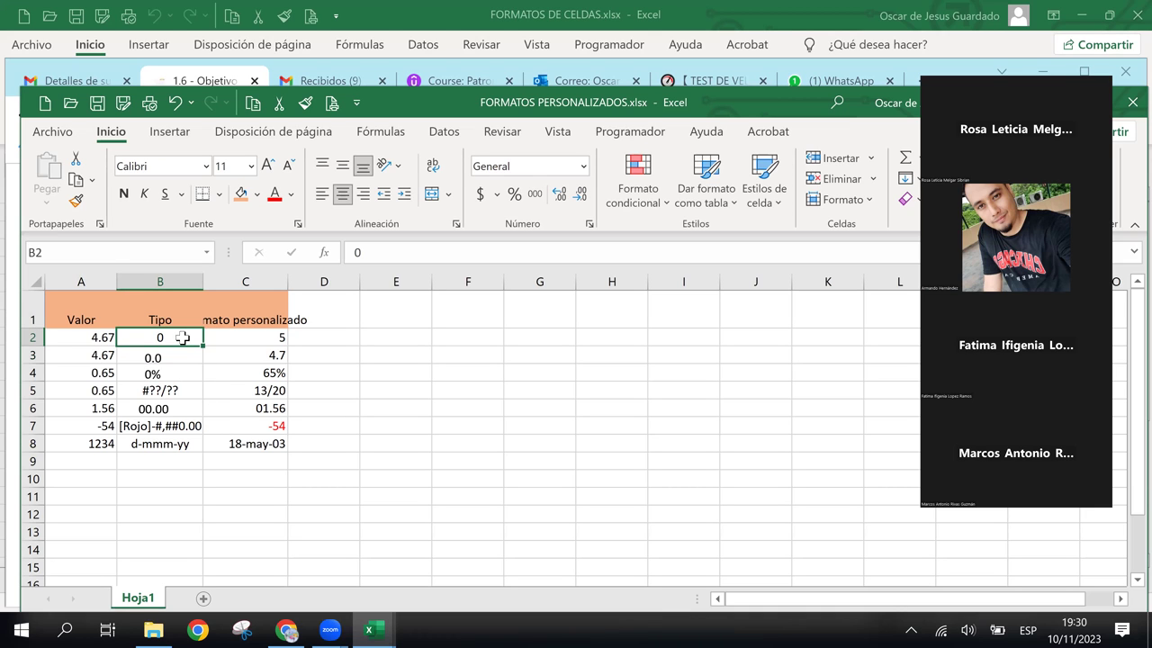
{"action": "left_click", "coordinate": [101, 313]}
{"action": "left_click_drag", "start_coordinate": [101, 313], "coordinate": [217, 317]}
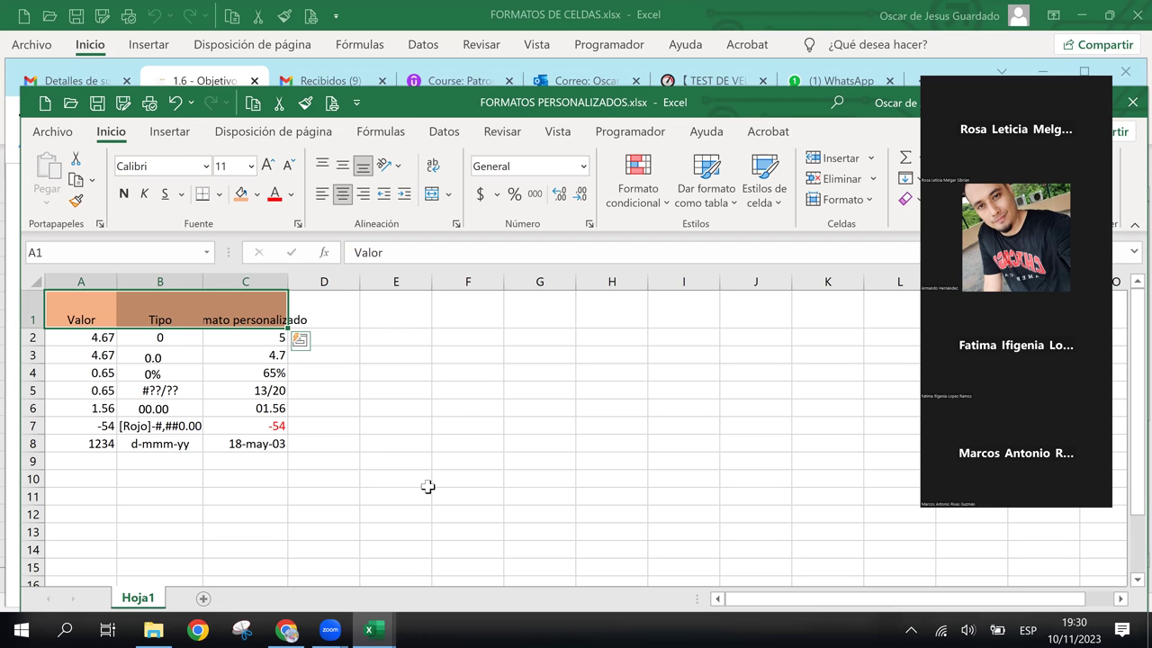
Set the header row to Centrar vertical alignment with Ajustar texto wrapping
{"action": "key", "text": "ctrl+1"}
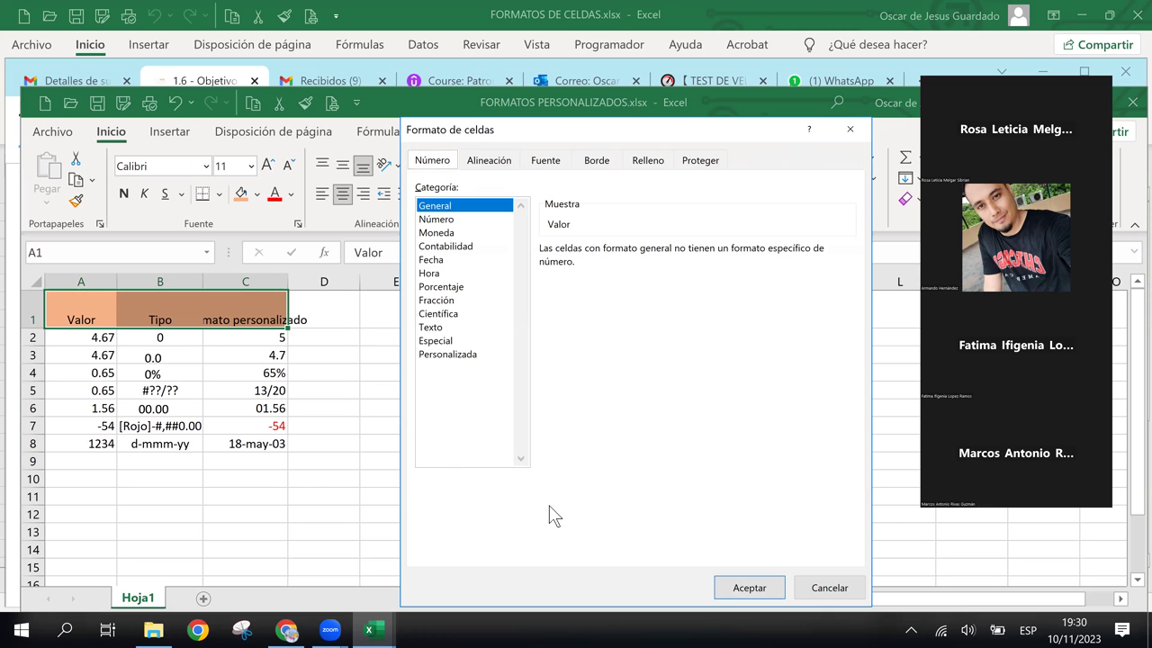
{"action": "left_click", "coordinate": [498, 171]}
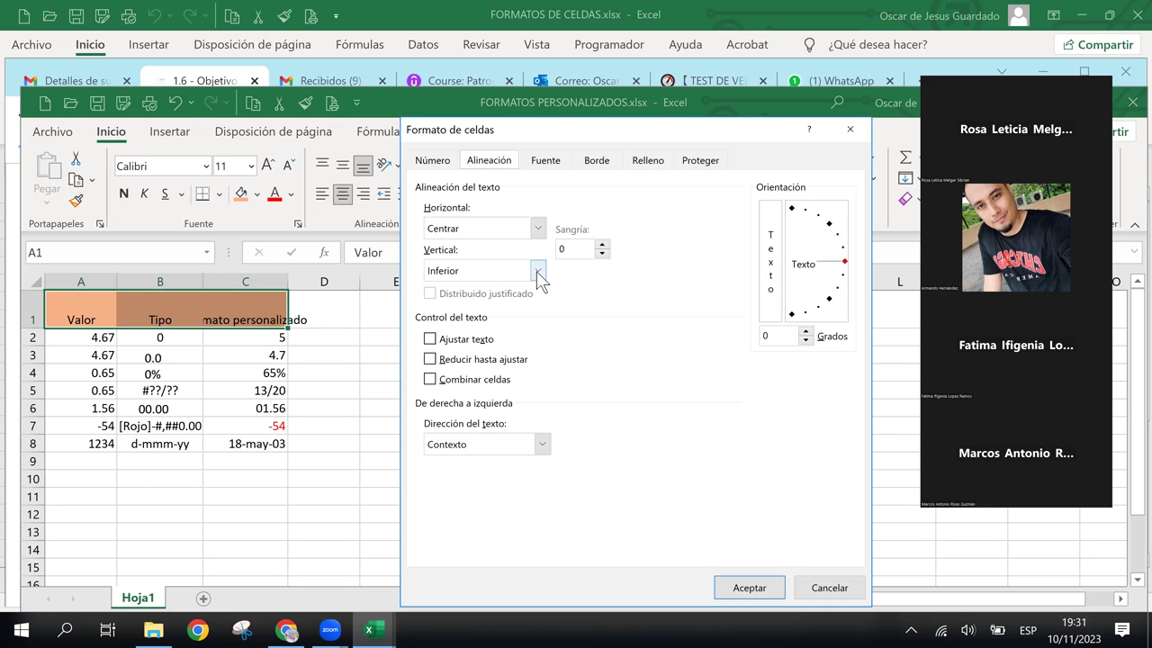
{"action": "left_click", "coordinate": [537, 270]}
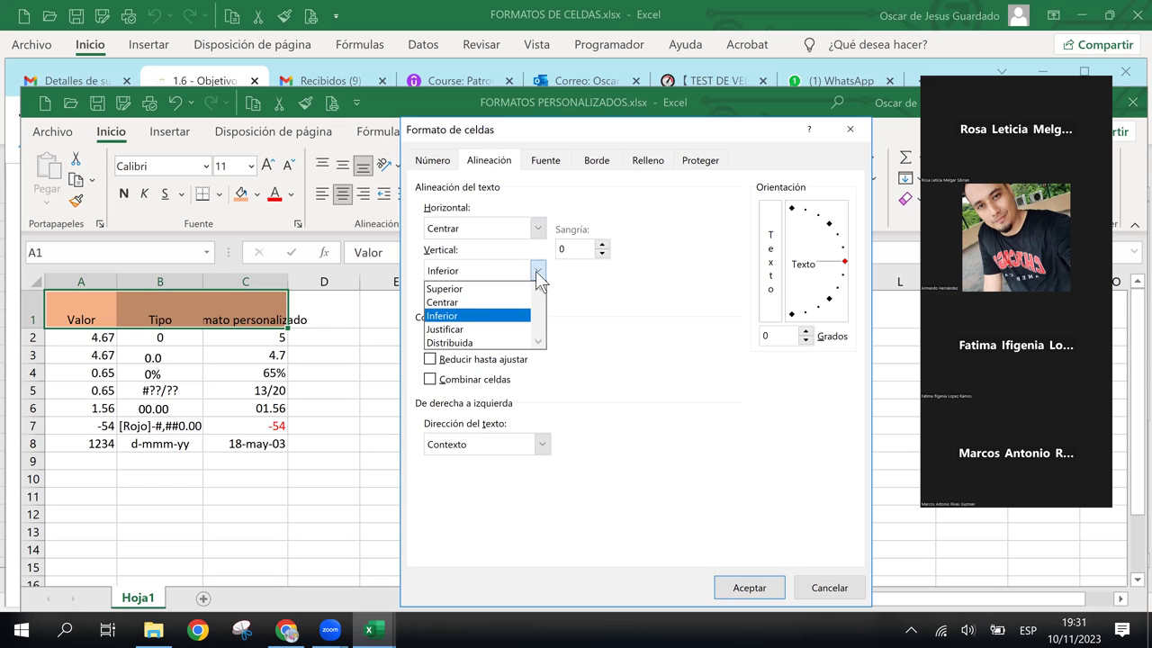
{"action": "left_click", "coordinate": [473, 304]}
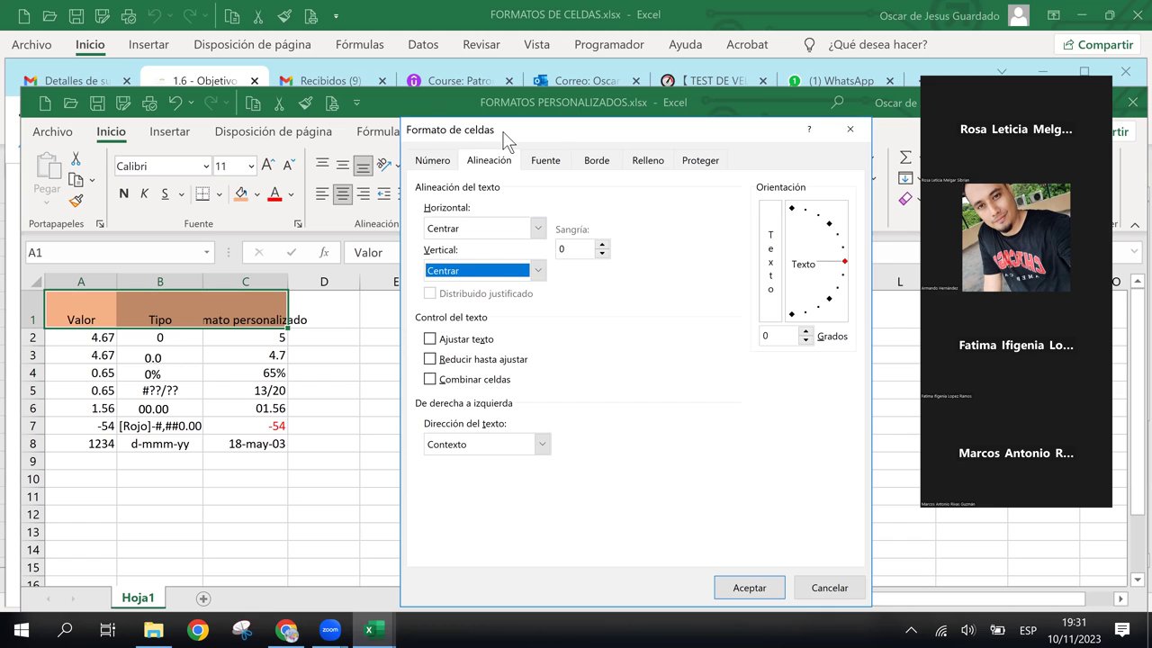
{"action": "left_click_drag", "start_coordinate": [503, 132], "coordinate": [553, 111]}
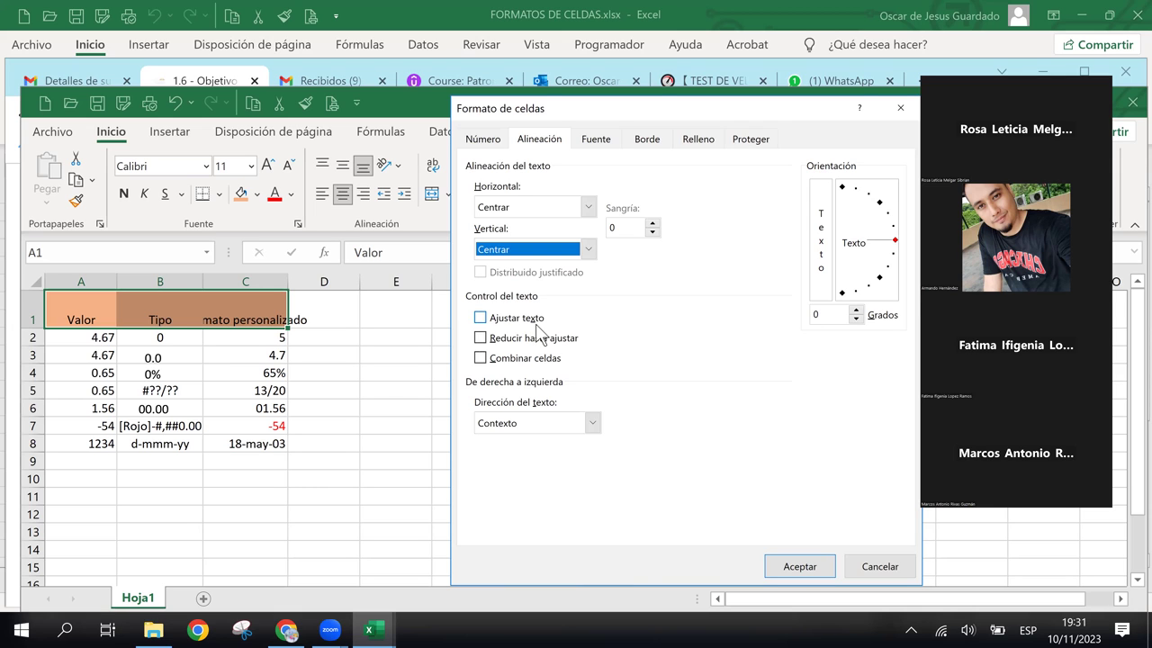
{"action": "left_click", "coordinate": [481, 317]}
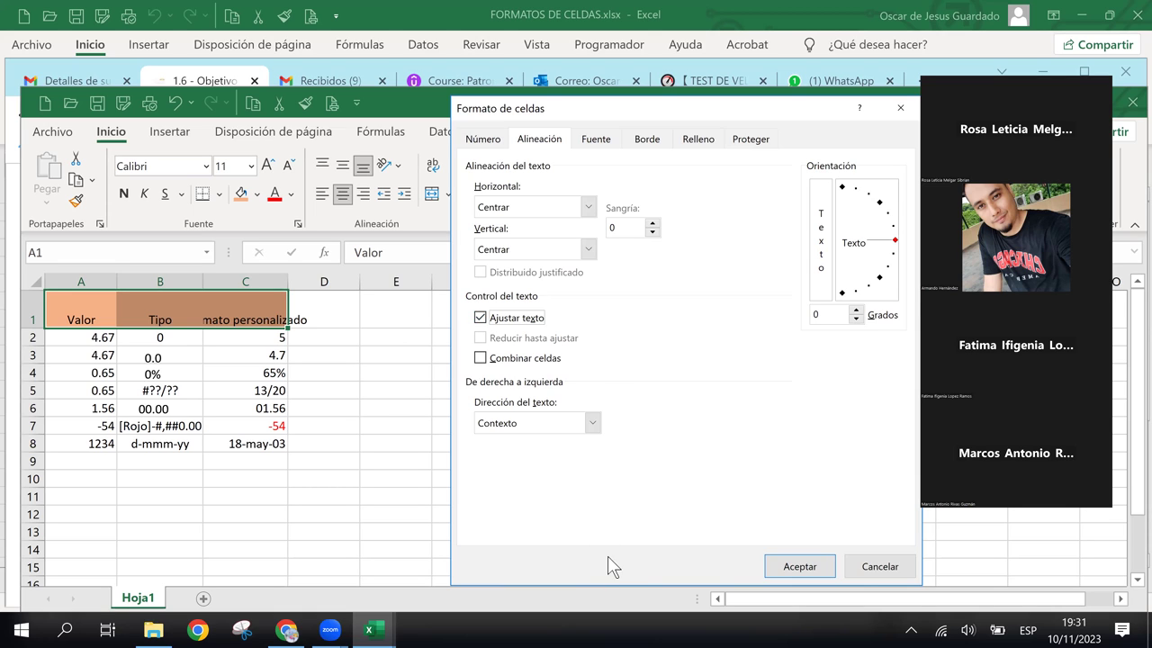
{"action": "left_click", "coordinate": [796, 564]}
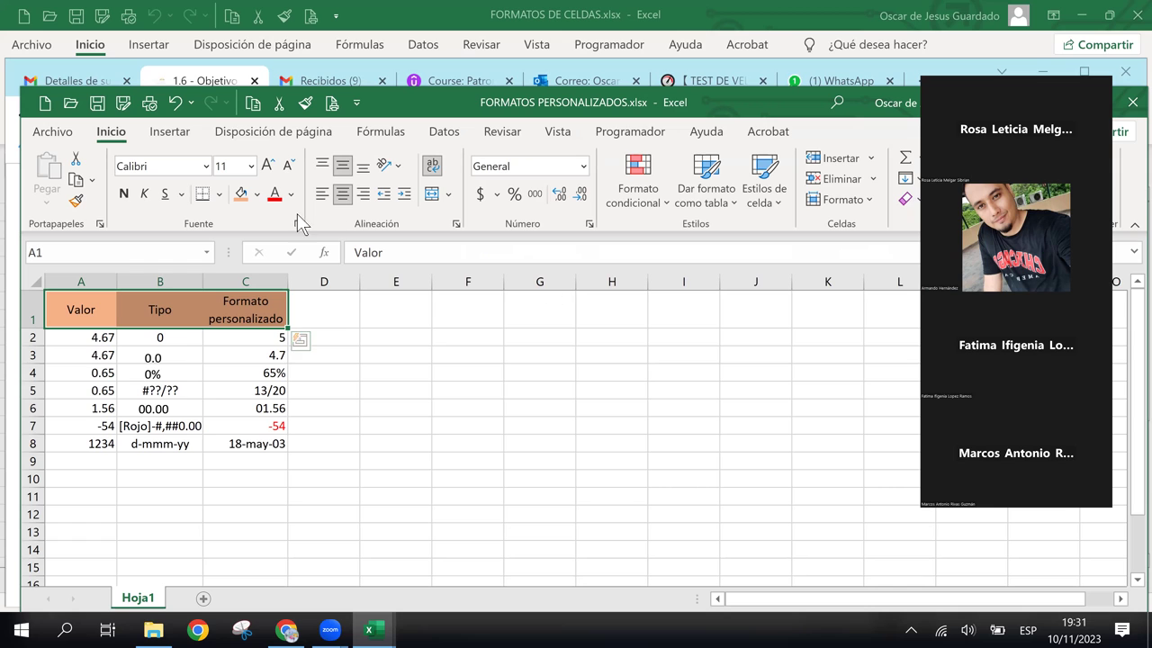
Bold the A1:C1 headers, check cells C4 and C2, then reselect the header row
{"action": "left_click", "coordinate": [122, 193]}
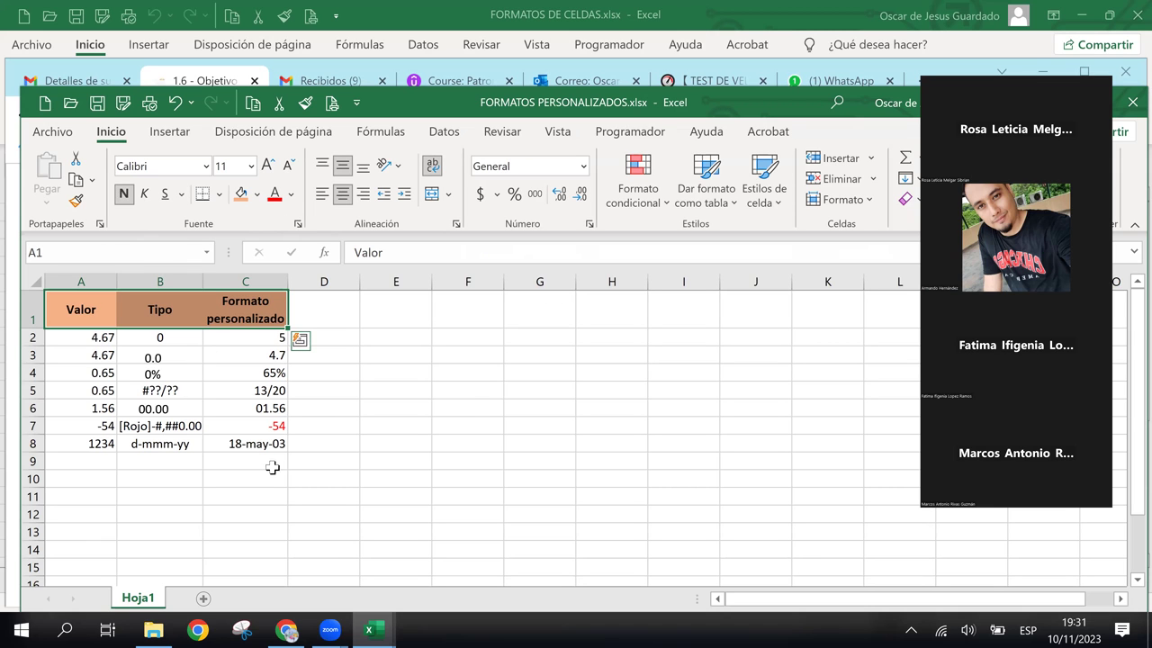
{"action": "left_click", "coordinate": [232, 364]}
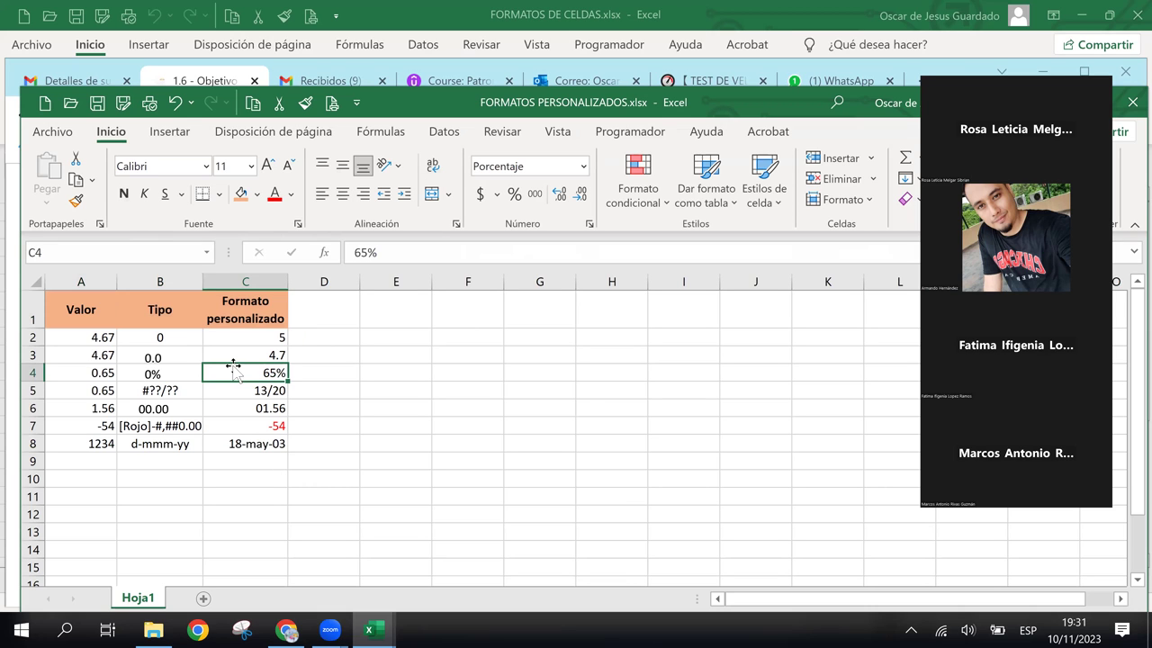
{"action": "left_click", "coordinate": [423, 446]}
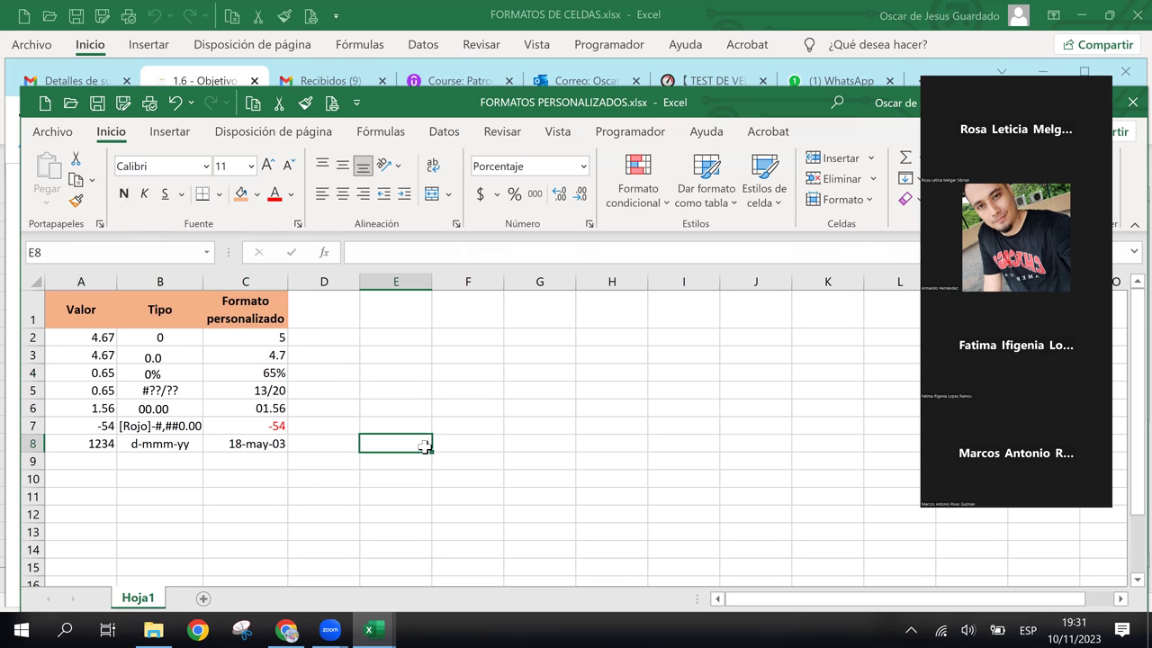
{"action": "left_click", "coordinate": [263, 338]}
{"action": "left_click", "coordinate": [434, 407]}
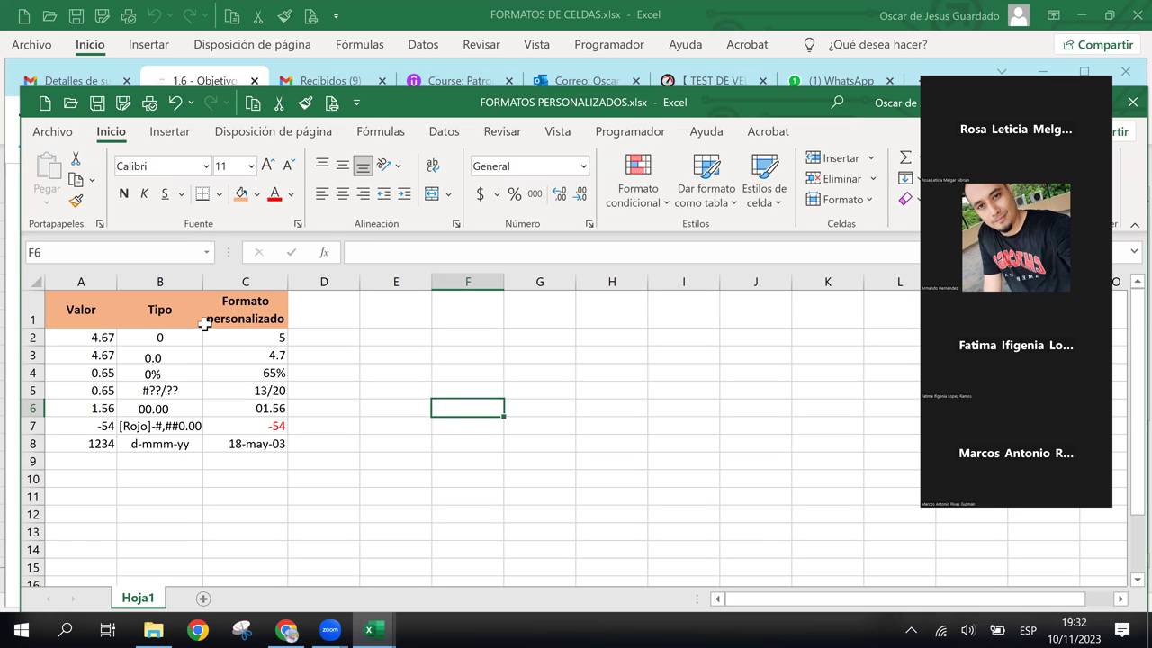
{"action": "left_click_drag", "start_coordinate": [74, 307], "coordinate": [229, 306]}
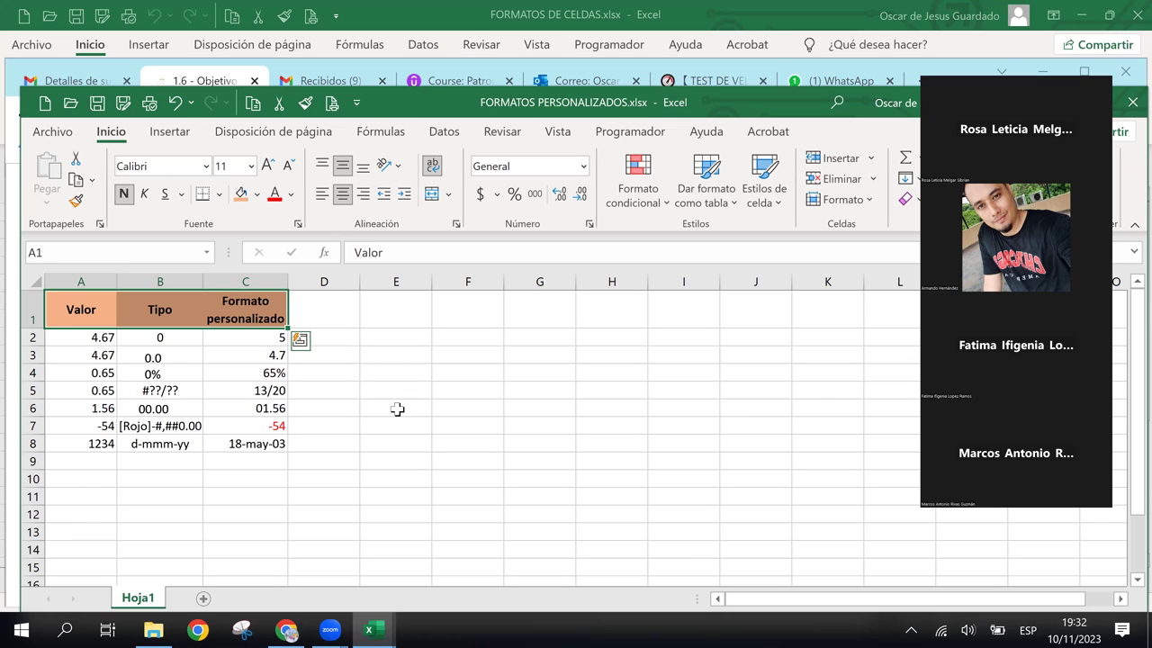
{"action": "key", "text": "ctrl+1"}
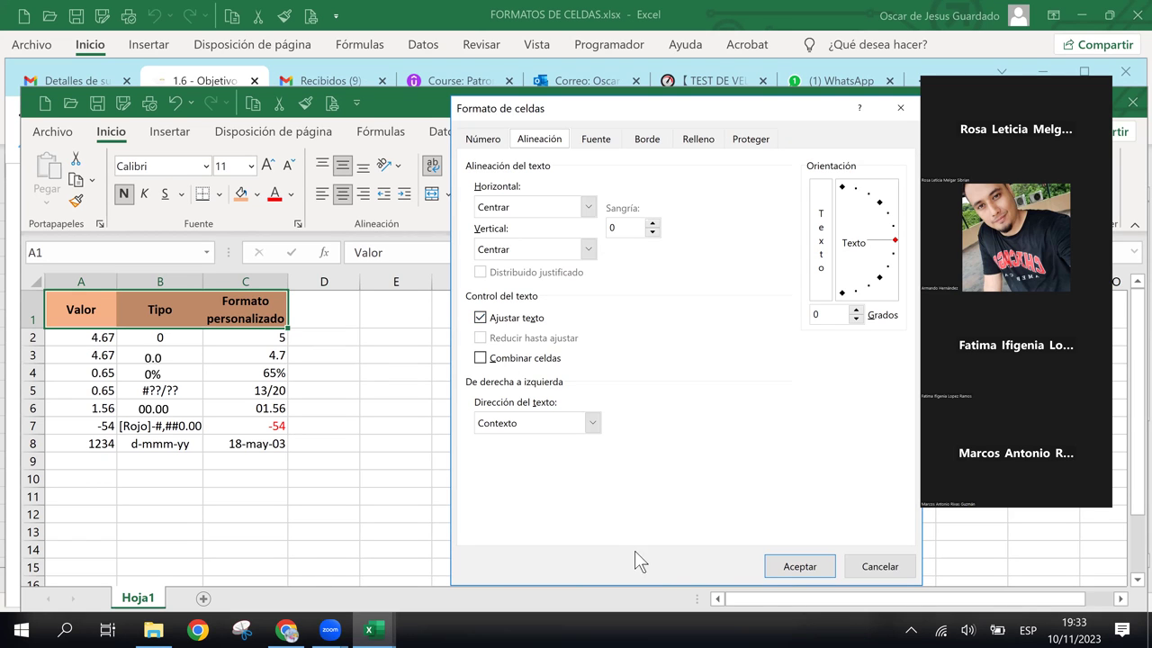
{"action": "left_click", "coordinate": [775, 567]}
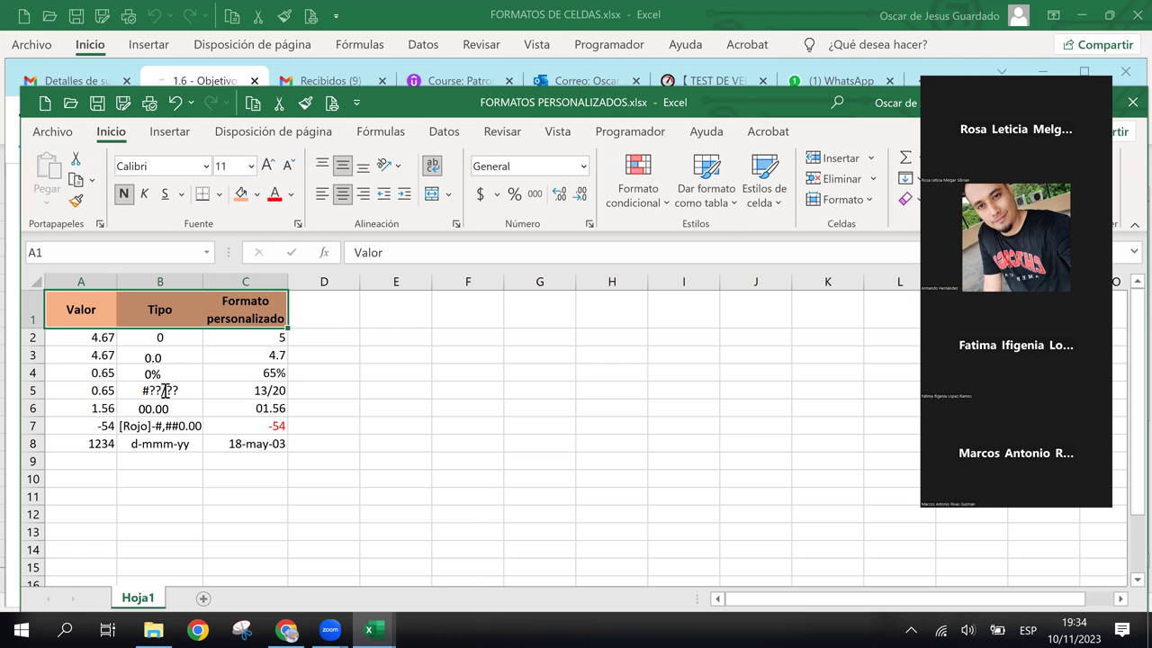
Select the whole table A1:C8 and open Más bordes from the Bordes list
{"action": "left_click", "coordinate": [76, 311]}
{"action": "left_click_drag", "start_coordinate": [76, 311], "coordinate": [243, 441]}
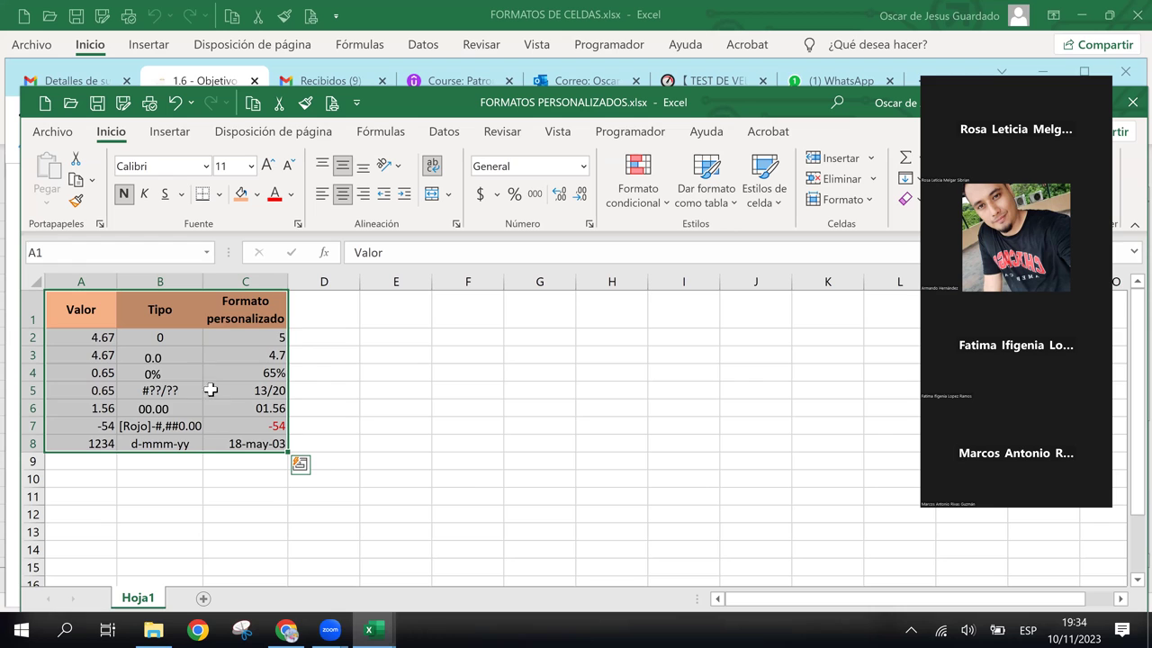
{"action": "left_click", "coordinate": [218, 195]}
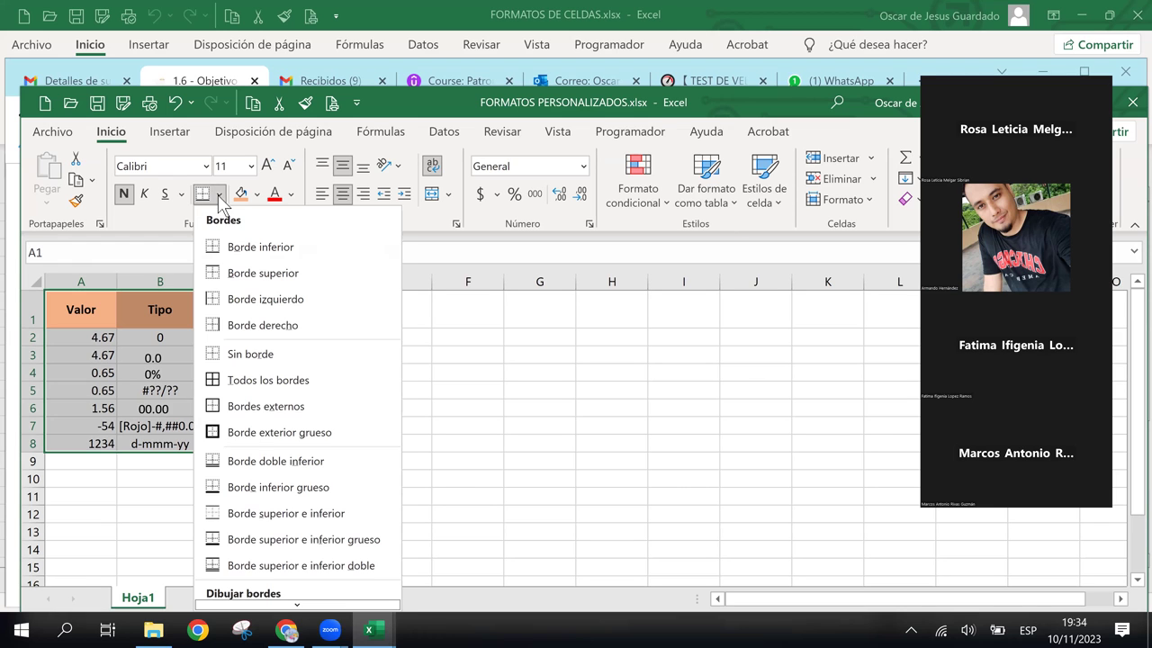
{"action": "mouse_move", "coordinate": [298, 607]}
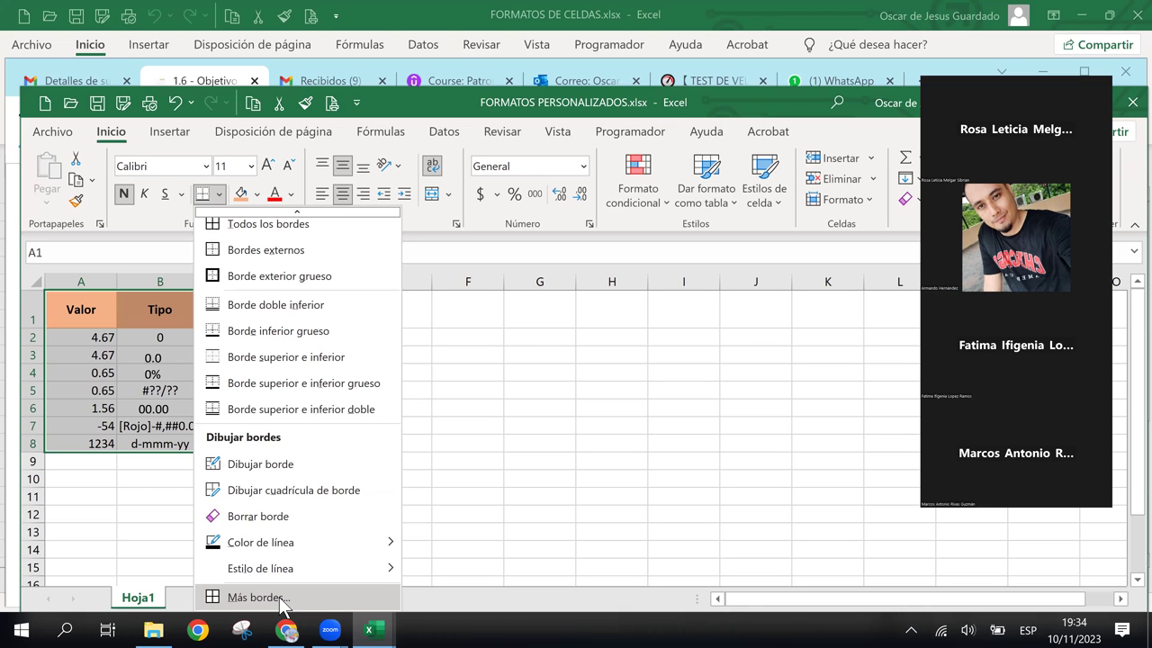
{"action": "left_click", "coordinate": [257, 596]}
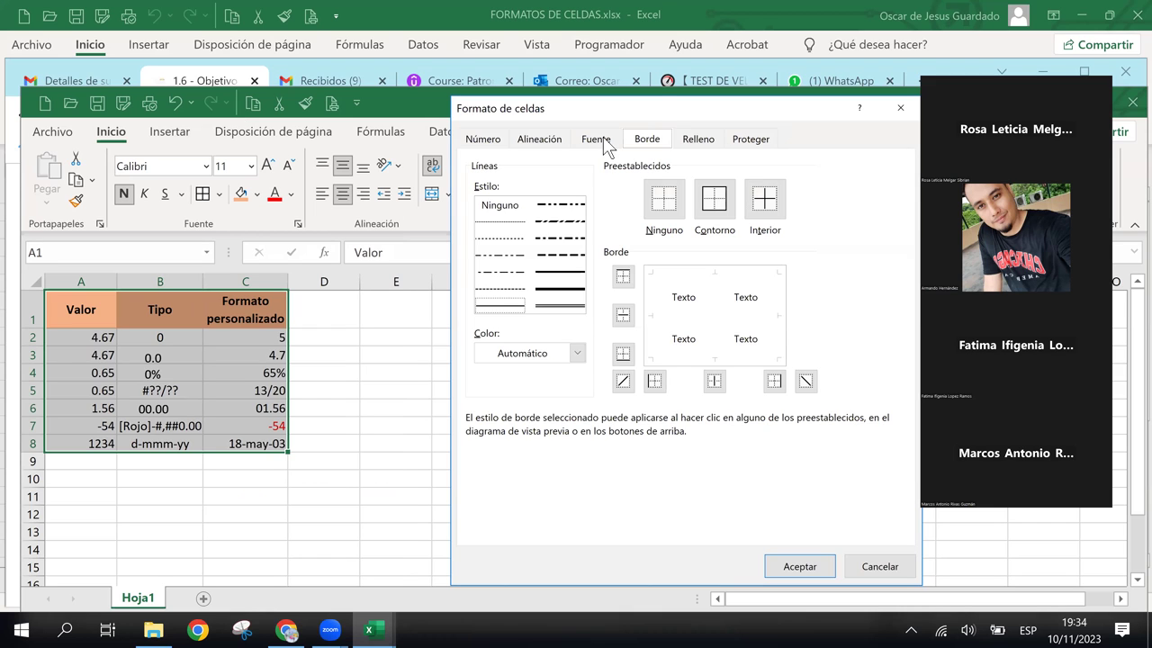
Apply a blue dashed Contorno outline to A1:C8, then reselect the table
{"action": "left_click_drag", "start_coordinate": [650, 103], "coordinate": [580, 107]}
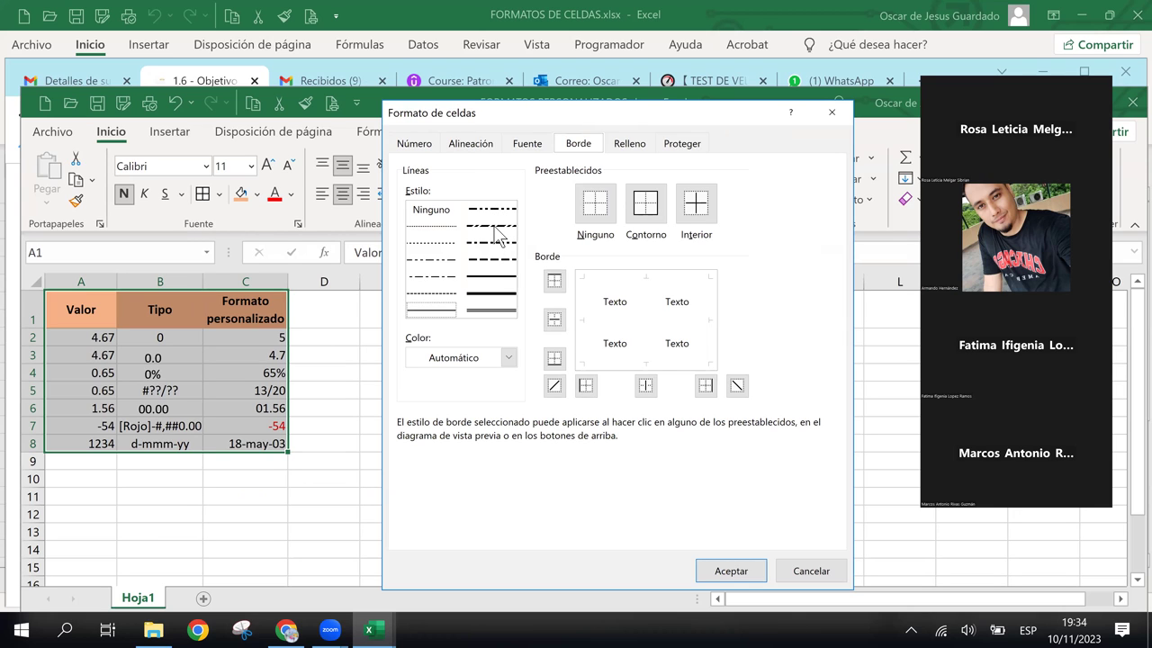
{"action": "left_click", "coordinate": [496, 229]}
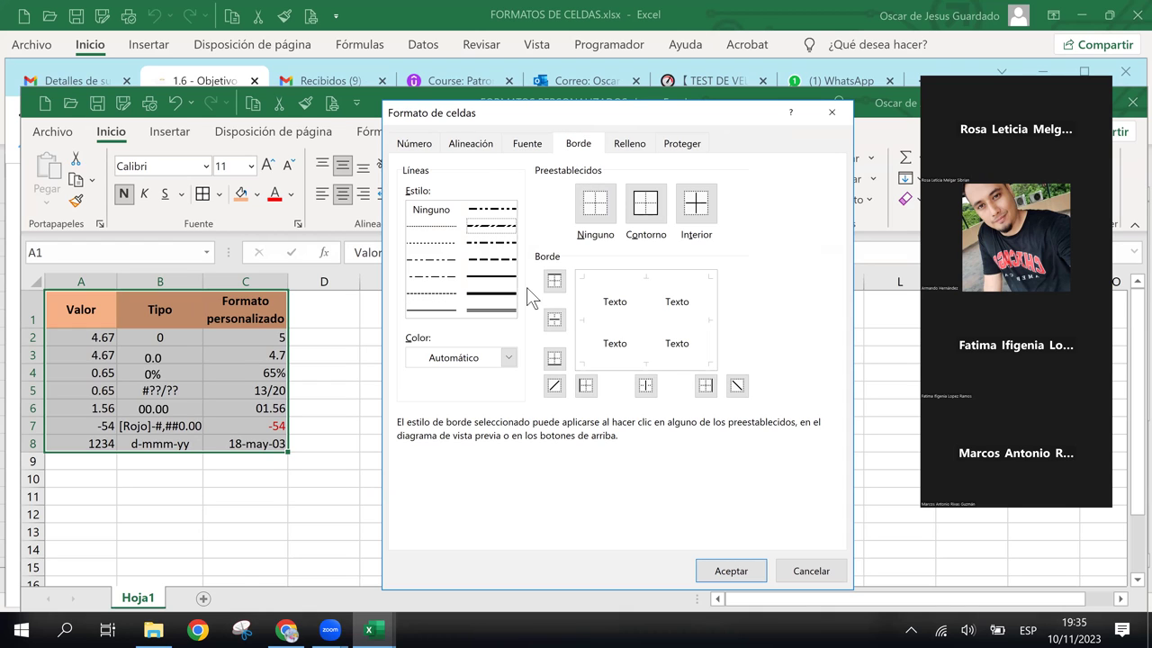
{"action": "left_click", "coordinate": [646, 214]}
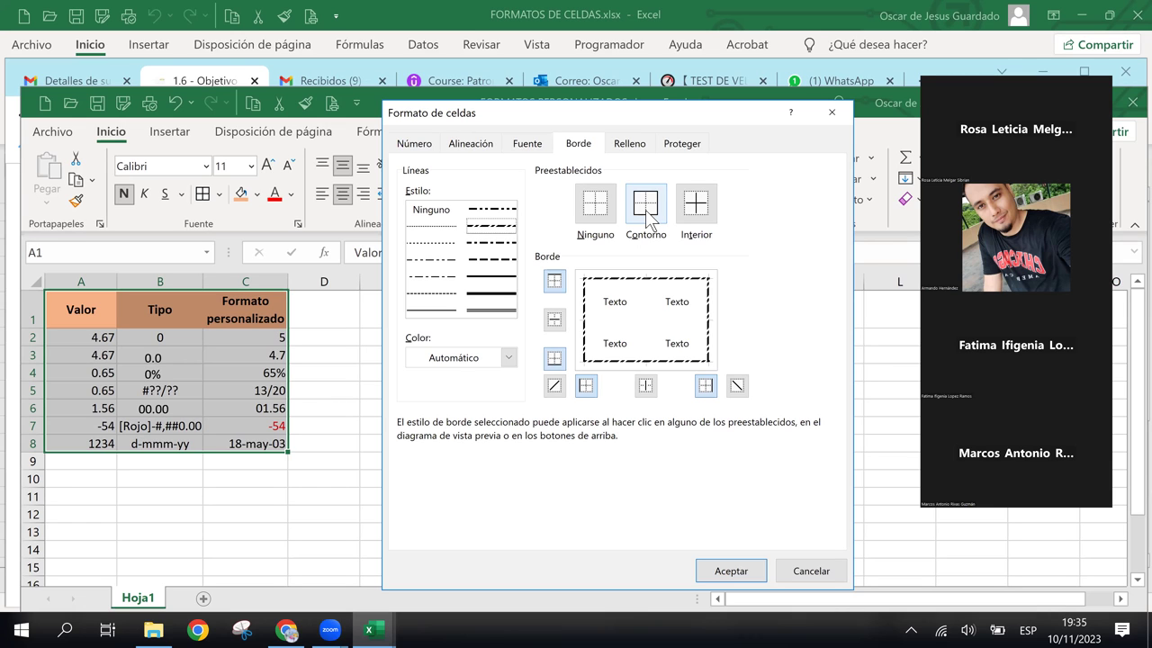
{"action": "left_click", "coordinate": [508, 358]}
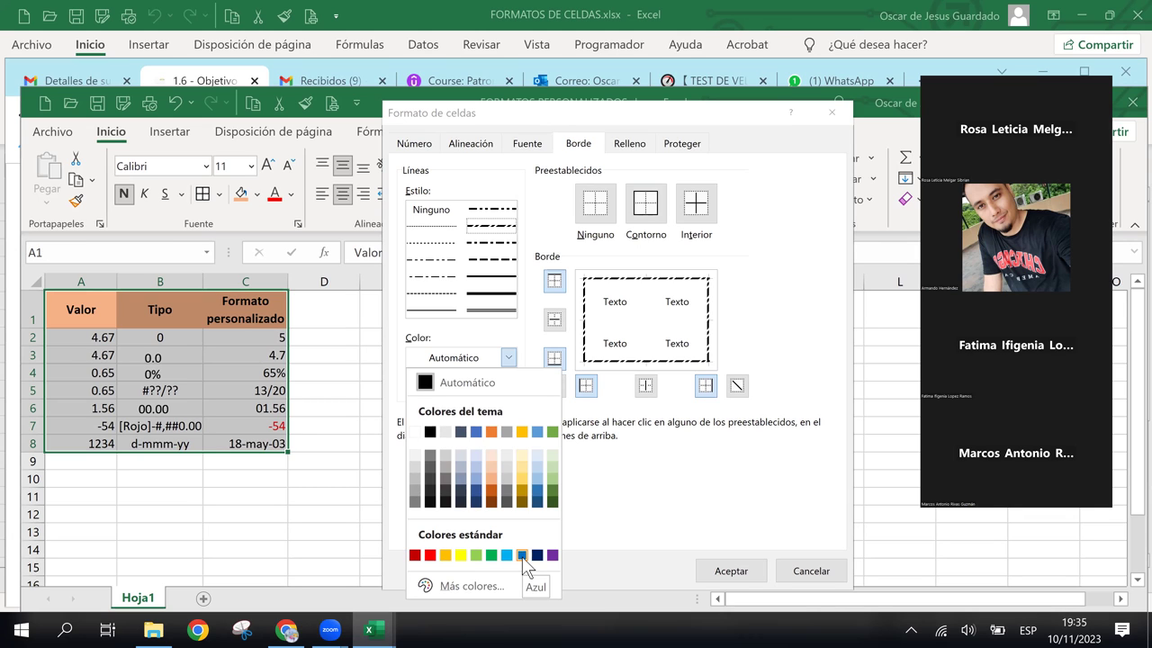
{"action": "left_click", "coordinate": [523, 555]}
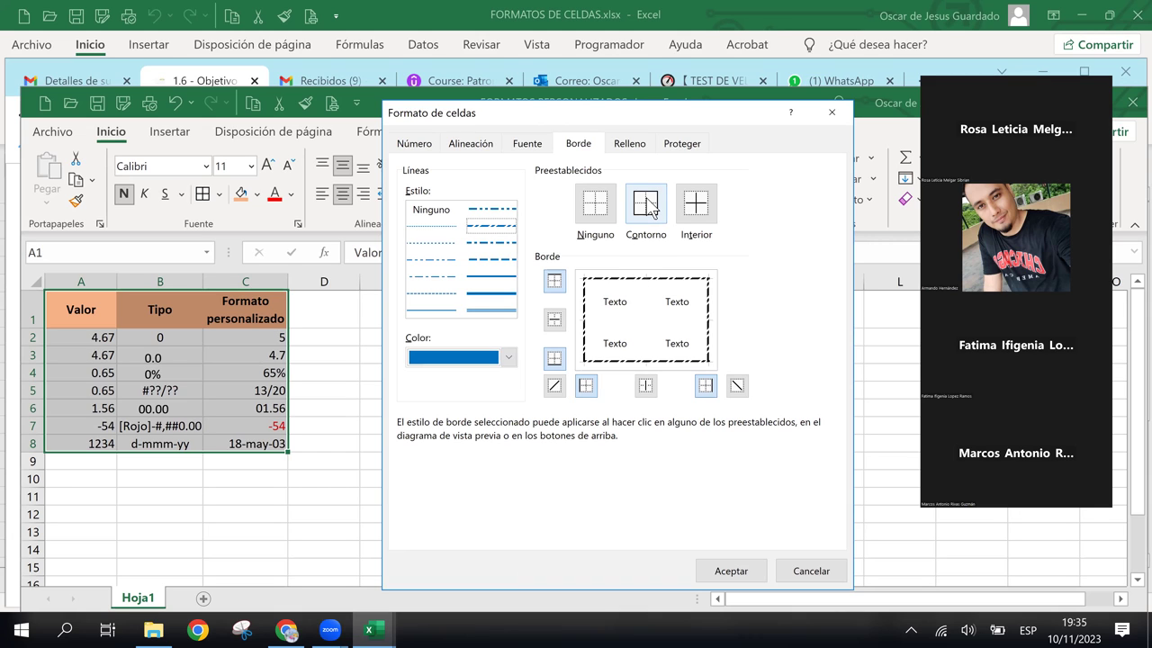
{"action": "left_click", "coordinate": [495, 226]}
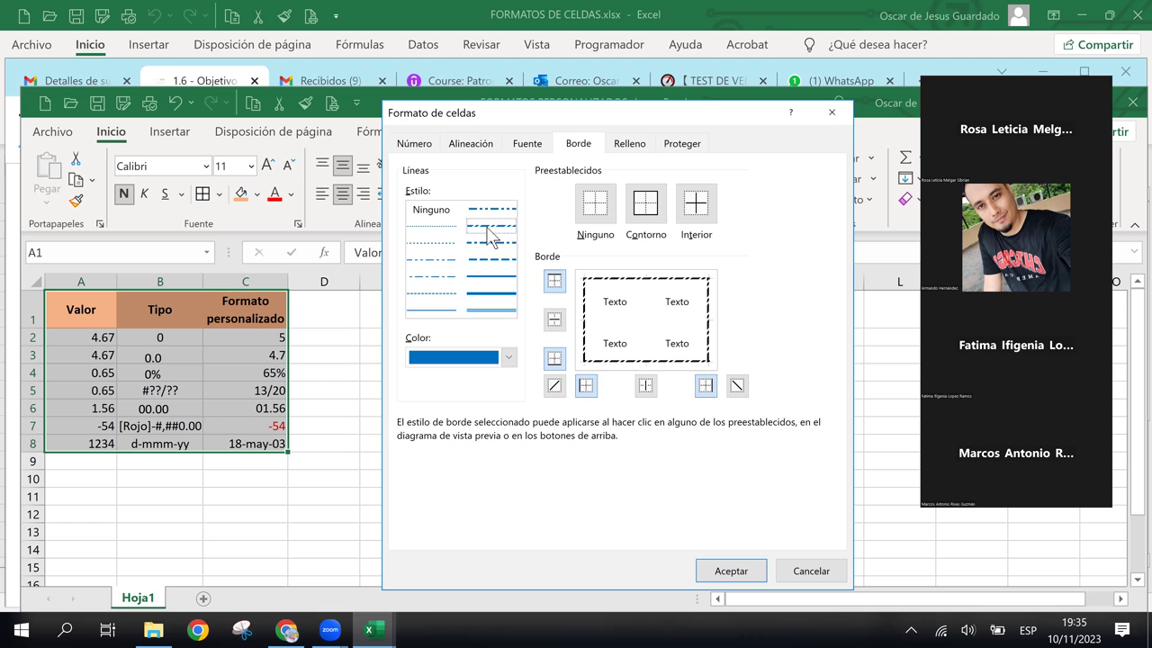
{"action": "left_click", "coordinate": [651, 207]}
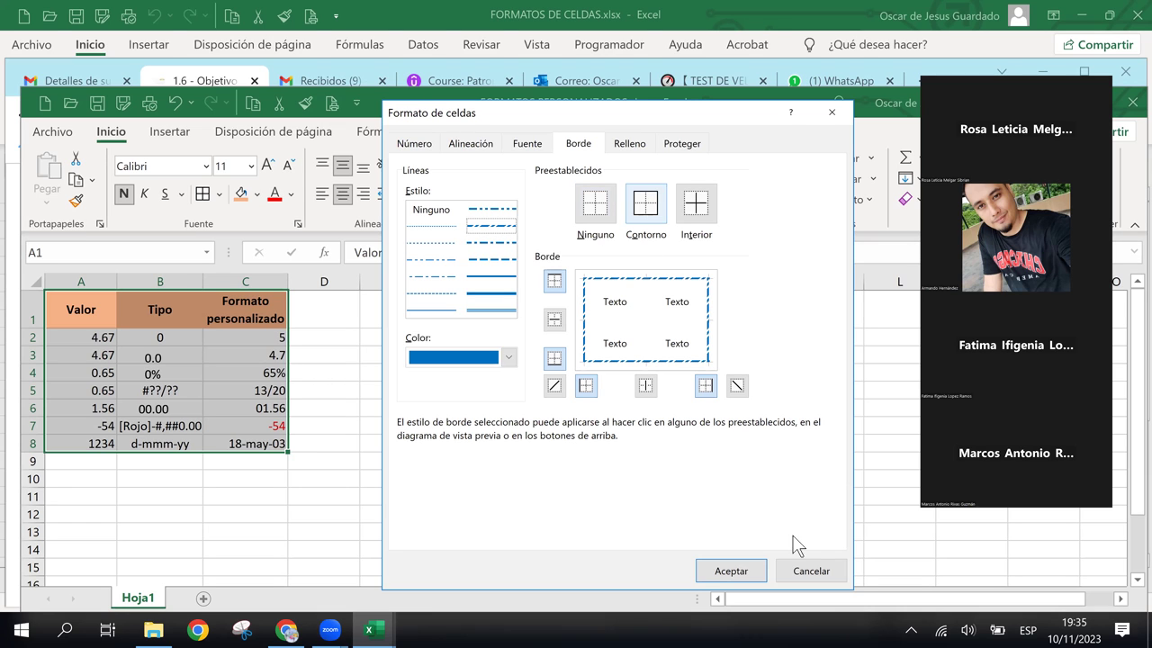
{"action": "left_click", "coordinate": [729, 571]}
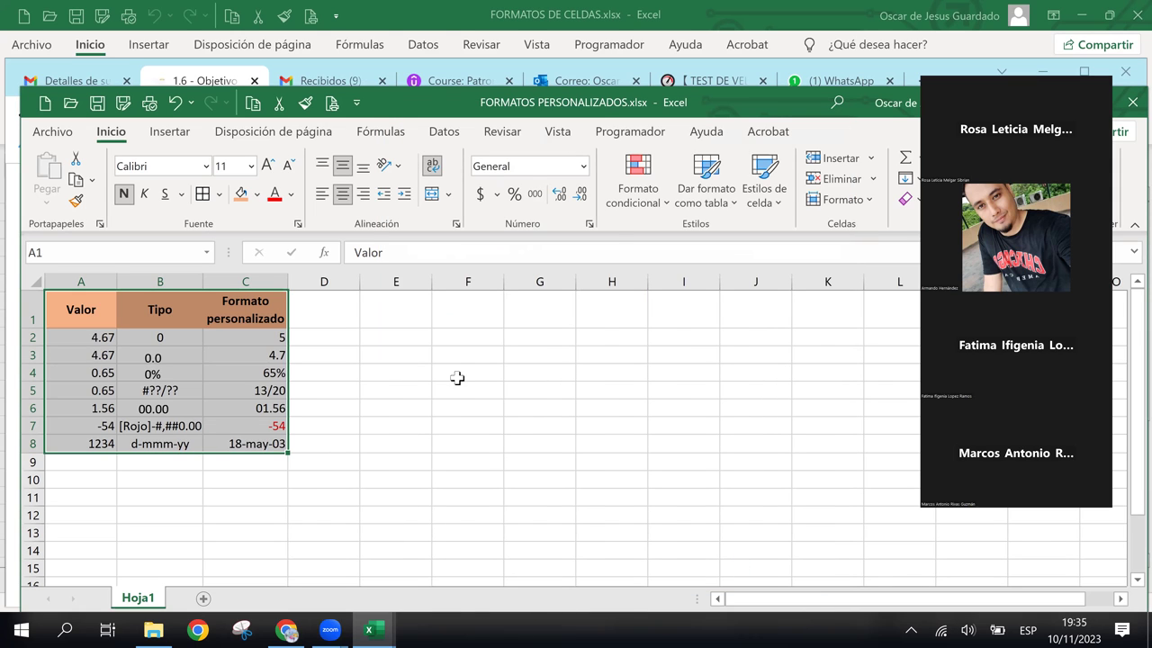
{"action": "left_click", "coordinate": [411, 357]}
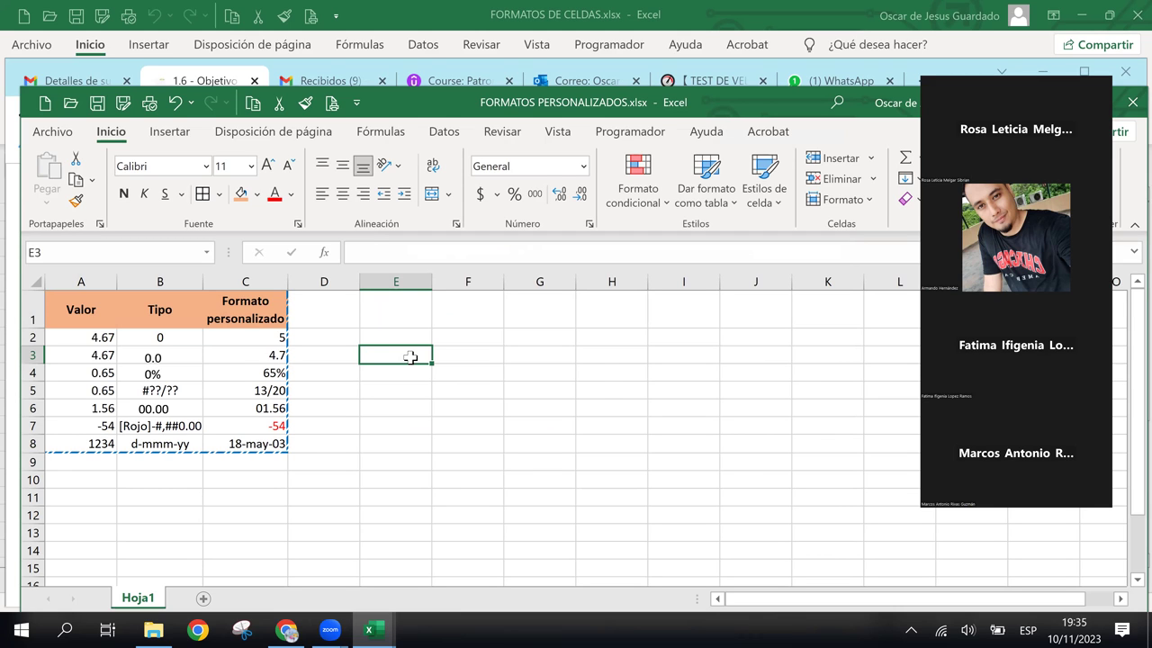
{"action": "mouse_move", "coordinate": [95, 309]}
{"action": "left_mouse_down"}
{"action": "mouse_move", "coordinate": [244, 426]}
{"action": "mouse_move", "coordinate": [246, 442]}
{"action": "left_mouse_up"}
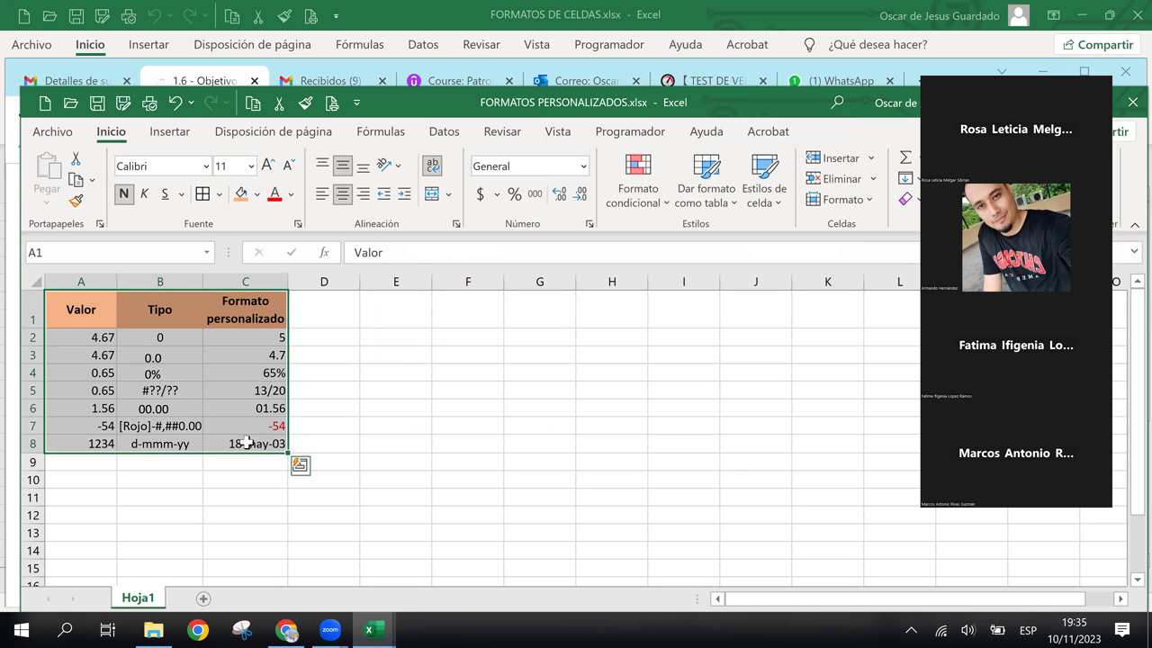
Add green dashed Interior borders between the cells of A1:C8
{"action": "key", "text": "ctrl+1"}
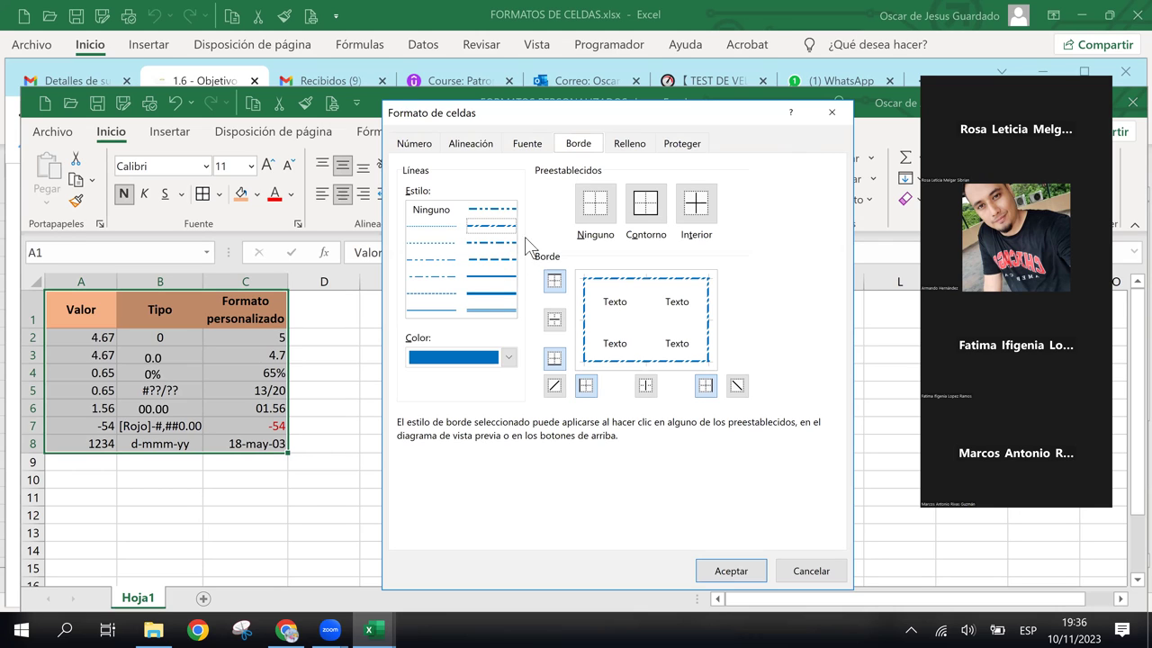
{"action": "left_click", "coordinate": [439, 299]}
{"action": "left_click", "coordinate": [435, 296]}
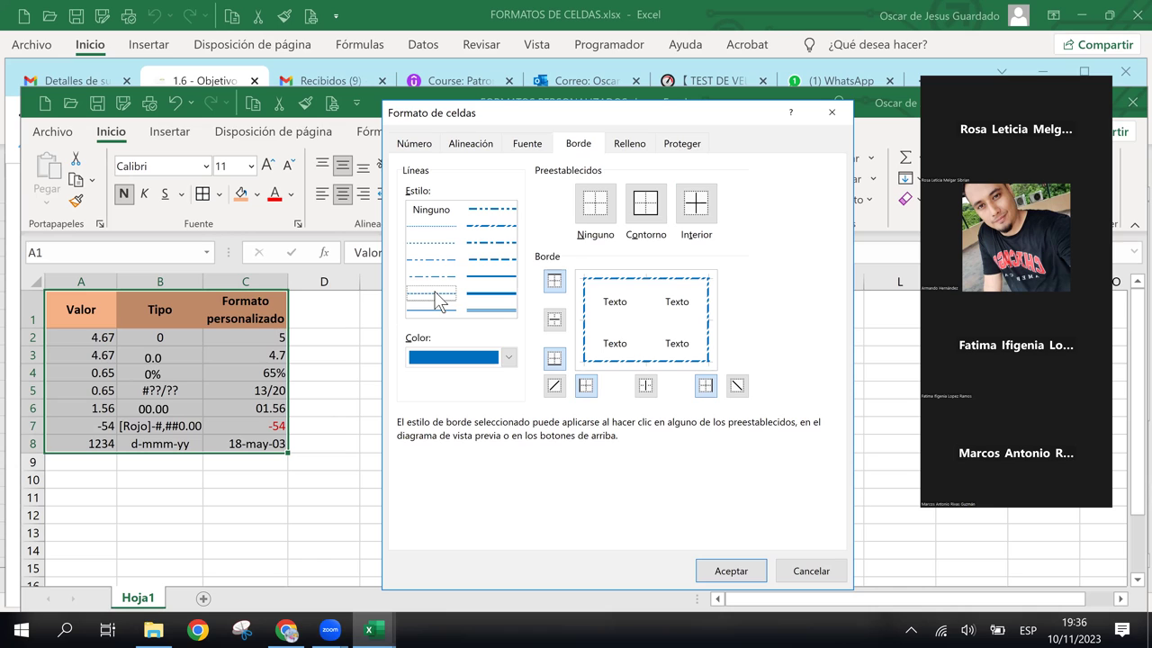
{"action": "left_click", "coordinate": [504, 358]}
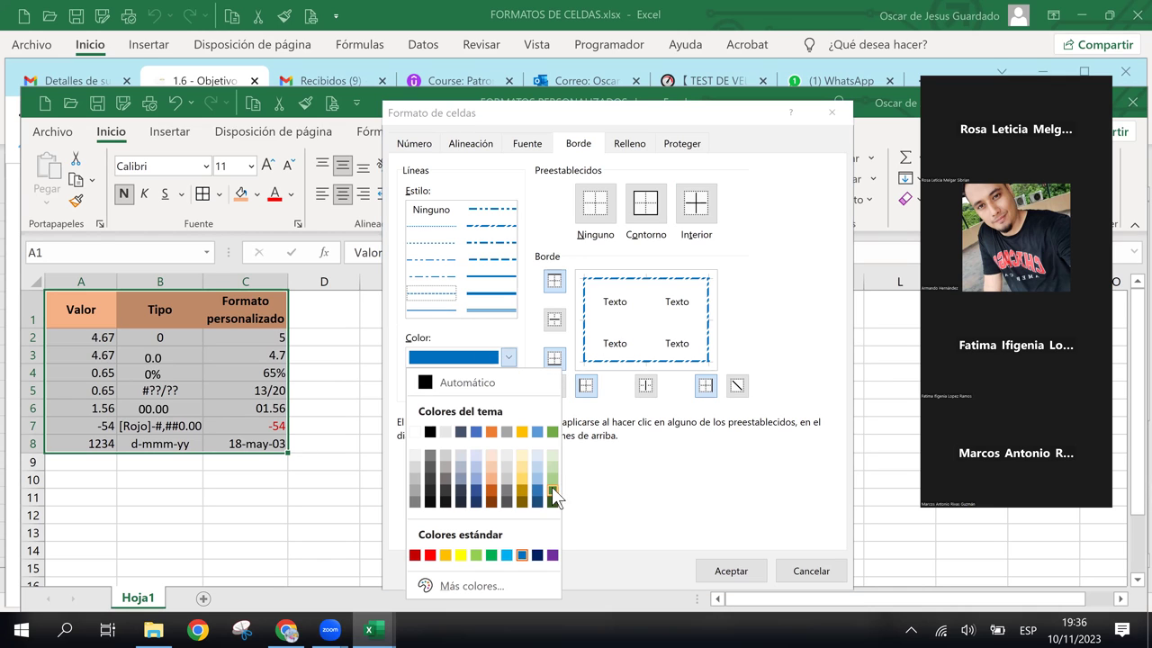
{"action": "left_click", "coordinate": [490, 555]}
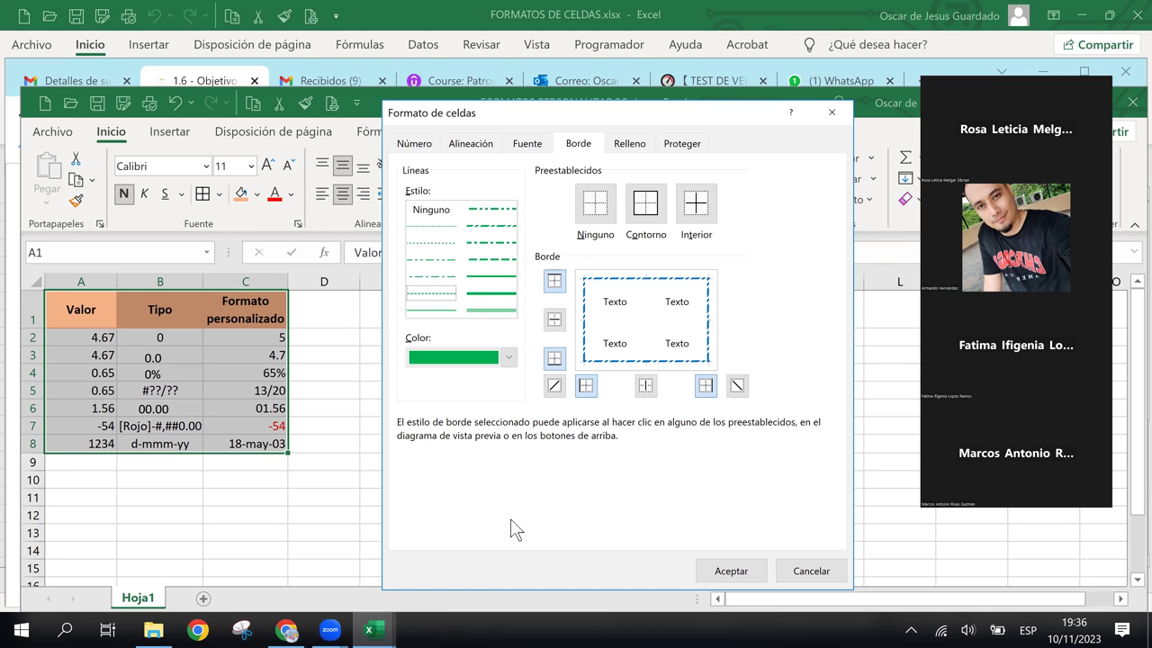
{"action": "left_click", "coordinate": [432, 292]}
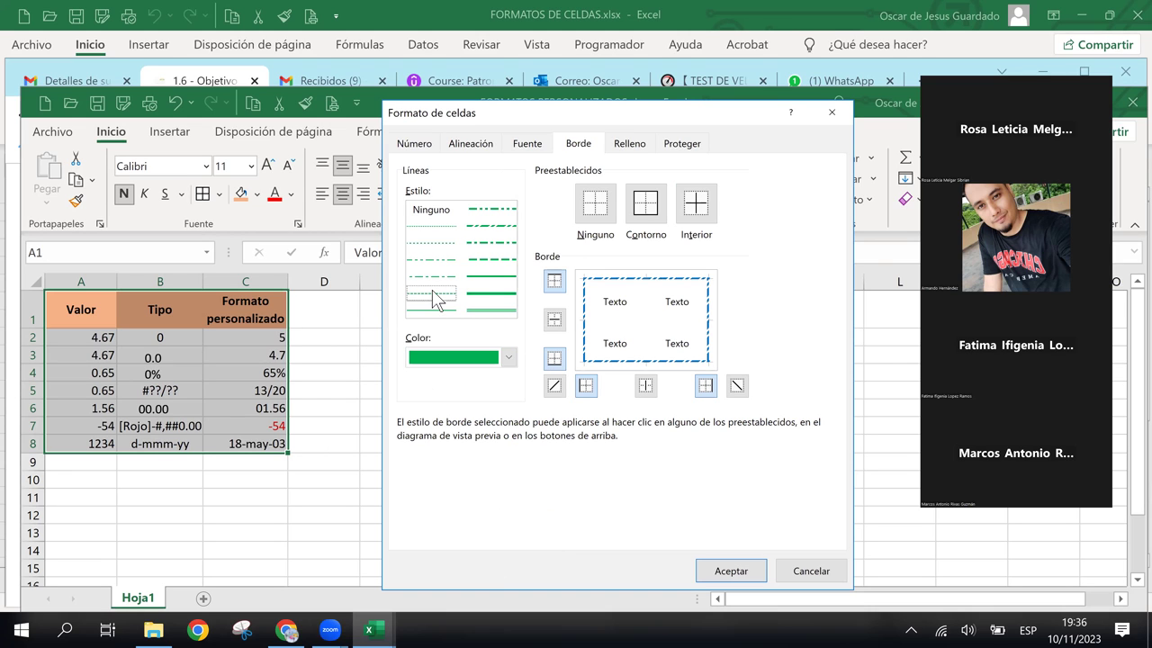
{"action": "left_click", "coordinate": [698, 207]}
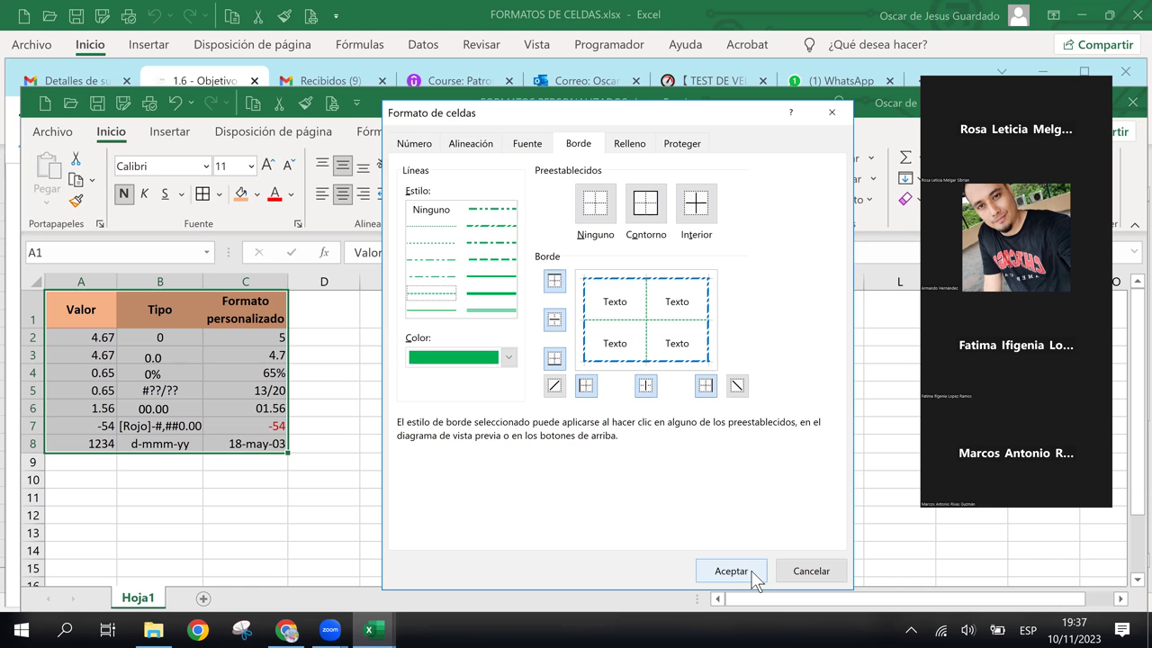
{"action": "left_click", "coordinate": [751, 572]}
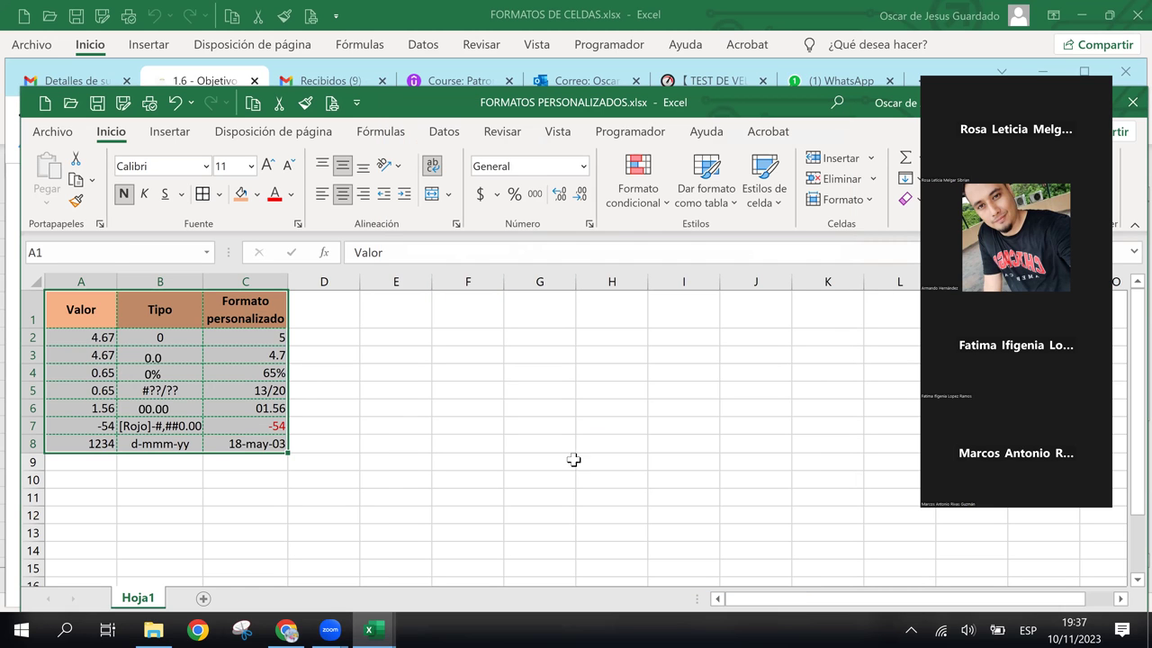
Turn off Líneas de cuadrícula on the Vista tab
{"action": "left_click", "coordinate": [587, 442]}
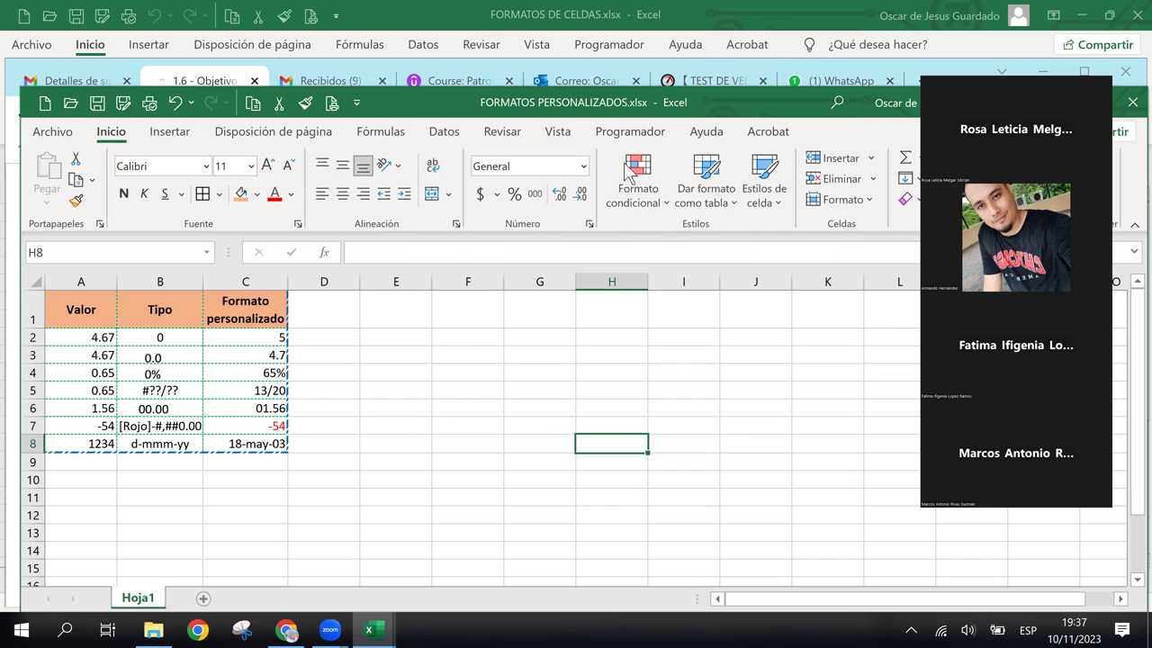
{"action": "left_click", "coordinate": [565, 130]}
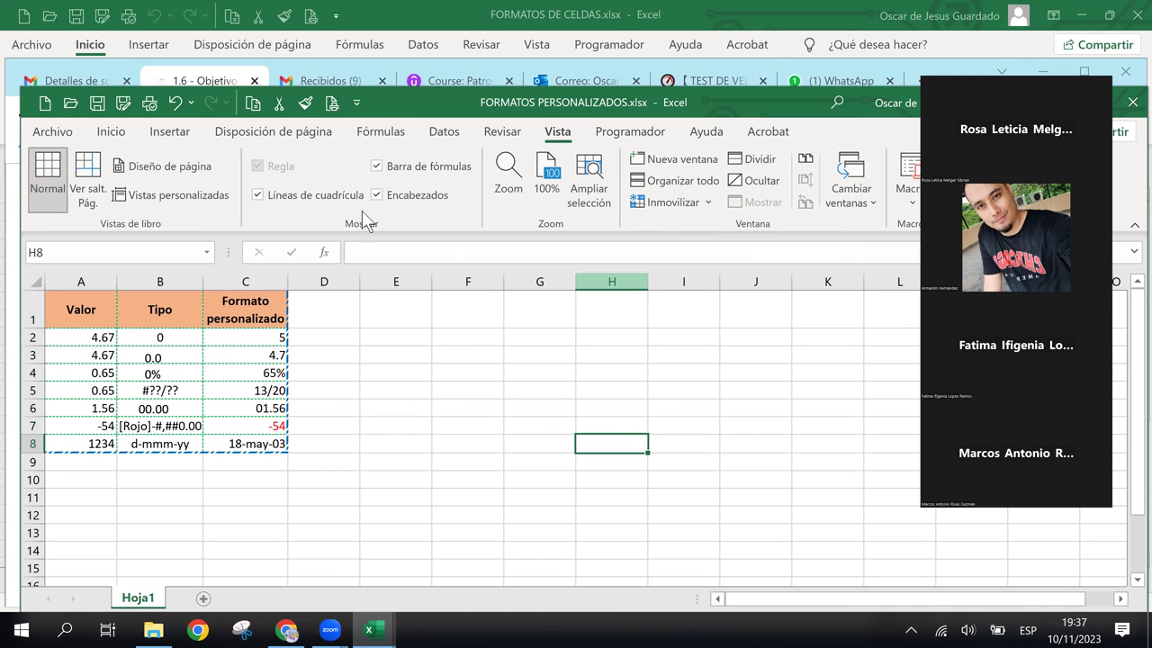
{"action": "left_click", "coordinate": [258, 195]}
{"action": "left_click", "coordinate": [394, 444]}
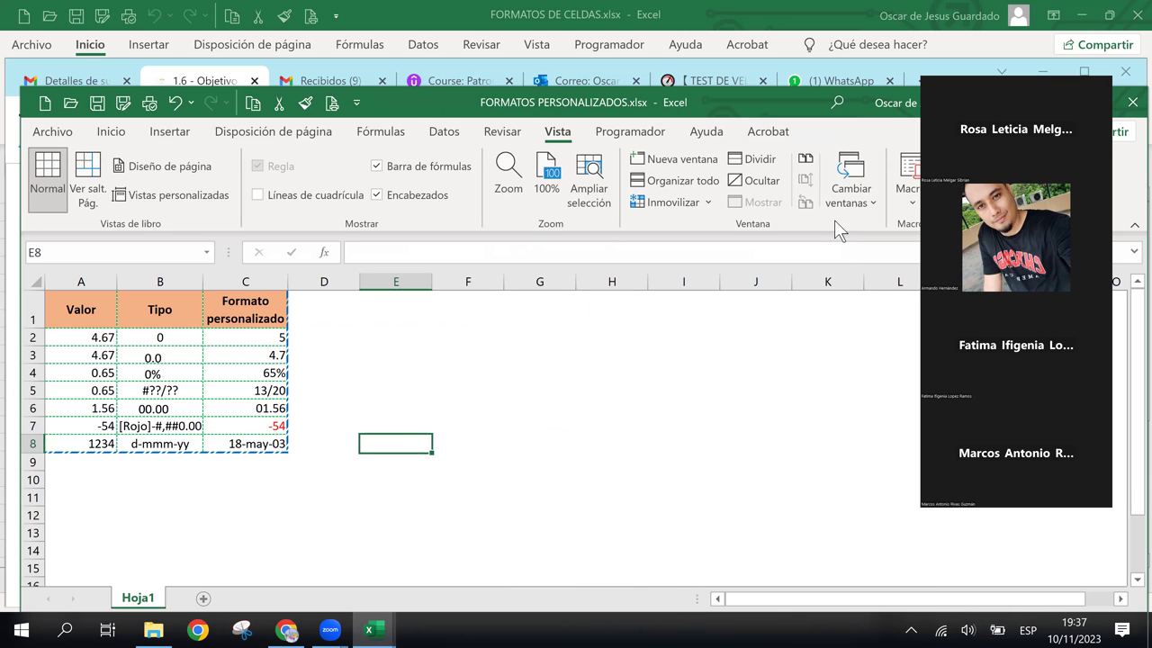
Maximize the workbook window, zoom to 140% and select the header row A1:C1
{"action": "double_click", "coordinate": [742, 99]}
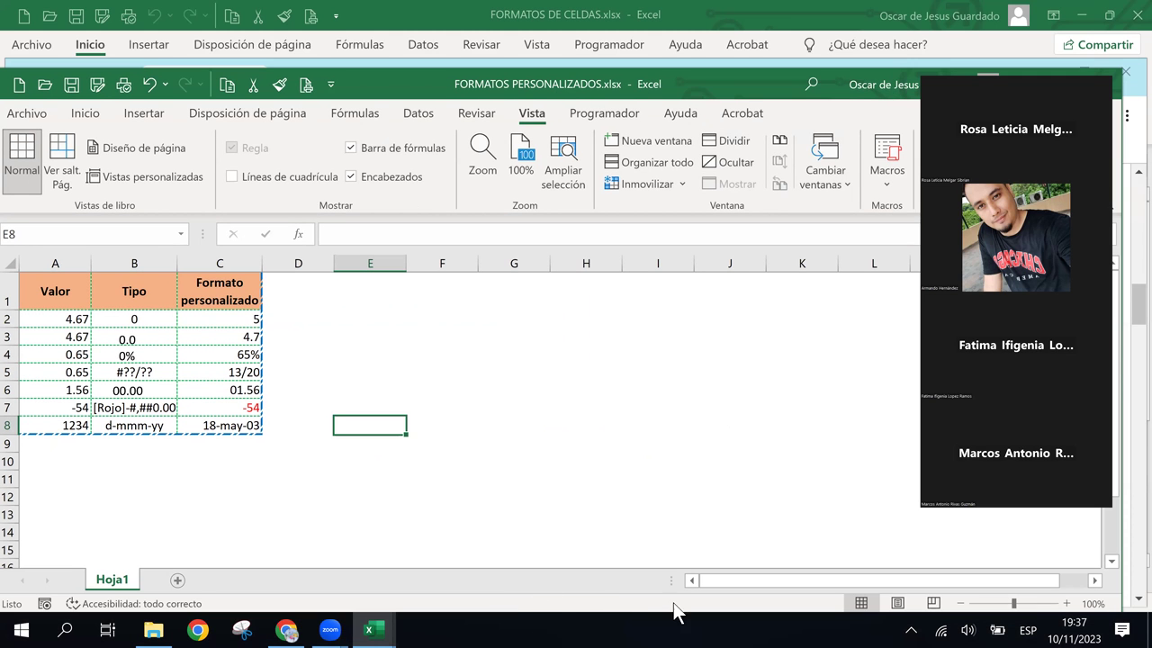
{"action": "left_click", "coordinate": [1068, 603]}
{"action": "left_click", "coordinate": [1067, 603]}
{"action": "left_click", "coordinate": [1068, 604]}
{"action": "left_click", "coordinate": [1068, 604]}
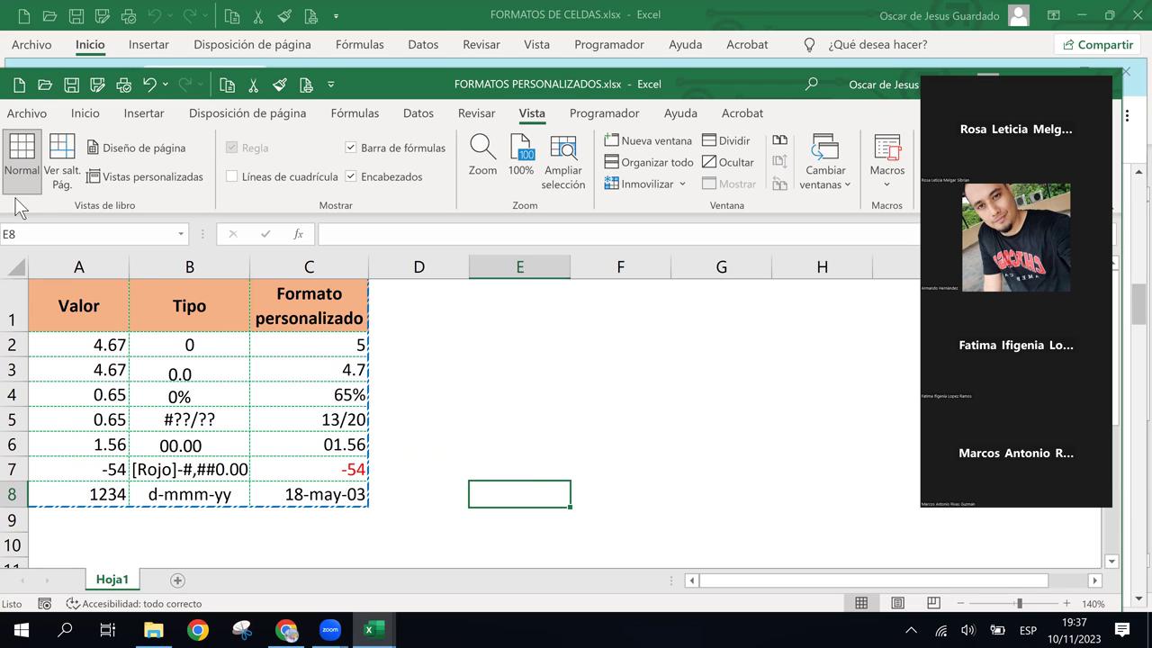
{"action": "left_click_drag", "start_coordinate": [94, 307], "coordinate": [290, 313]}
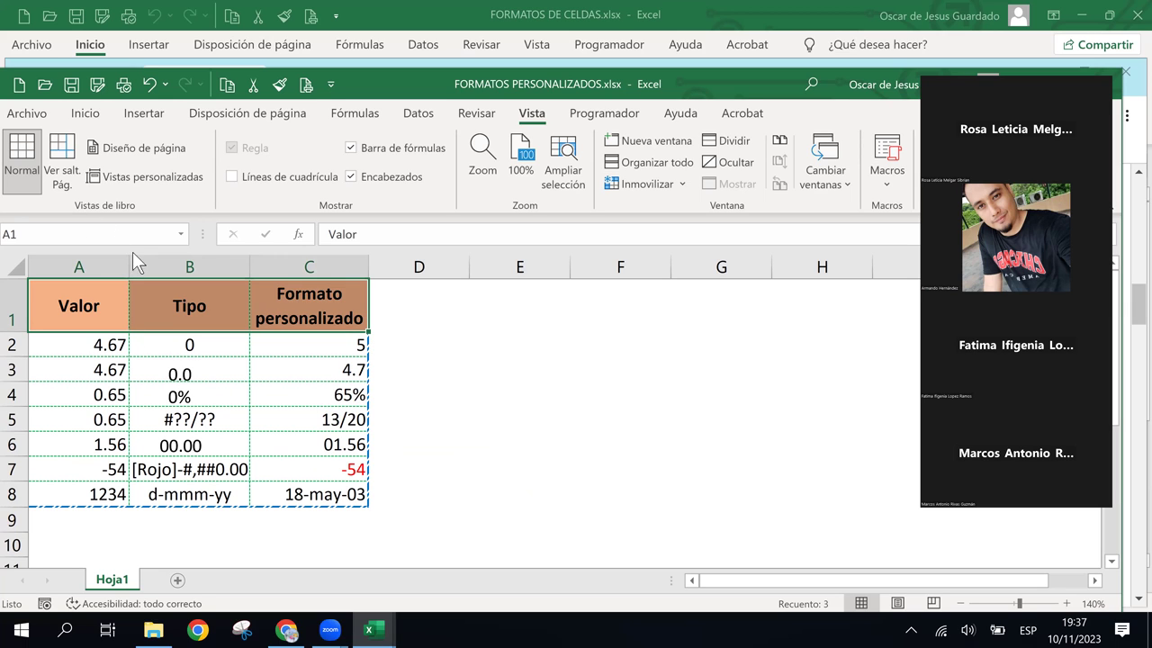
Give the header row a solid blue border through Formato de celdas
{"action": "left_click", "coordinate": [85, 113]}
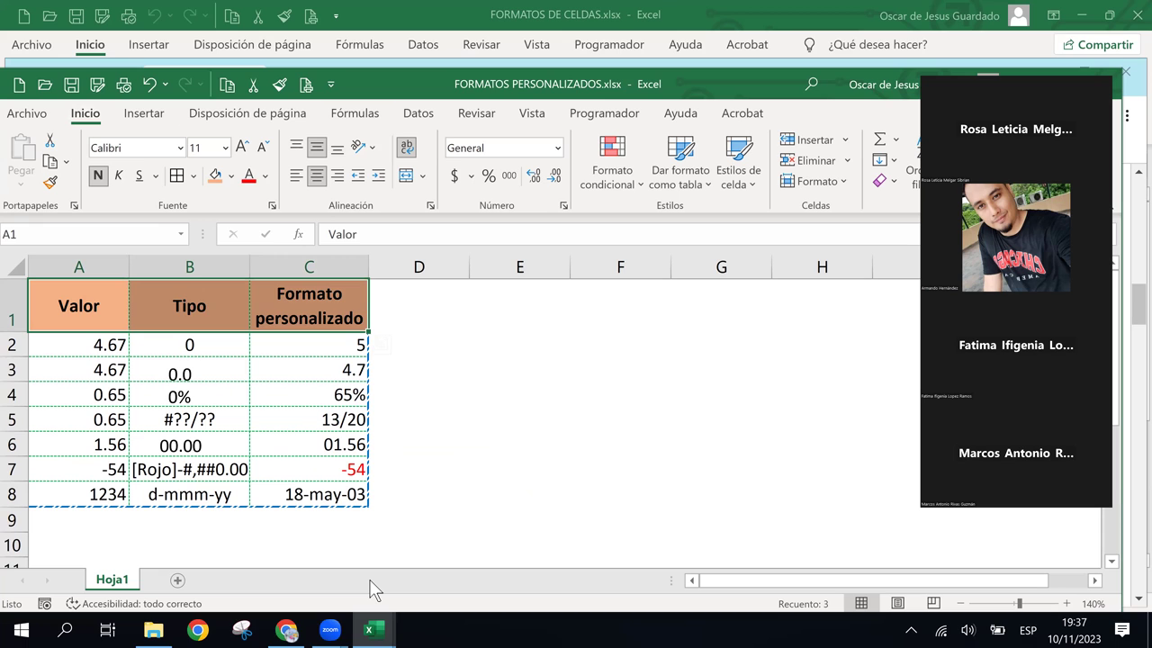
{"action": "key", "text": "ctrl+1"}
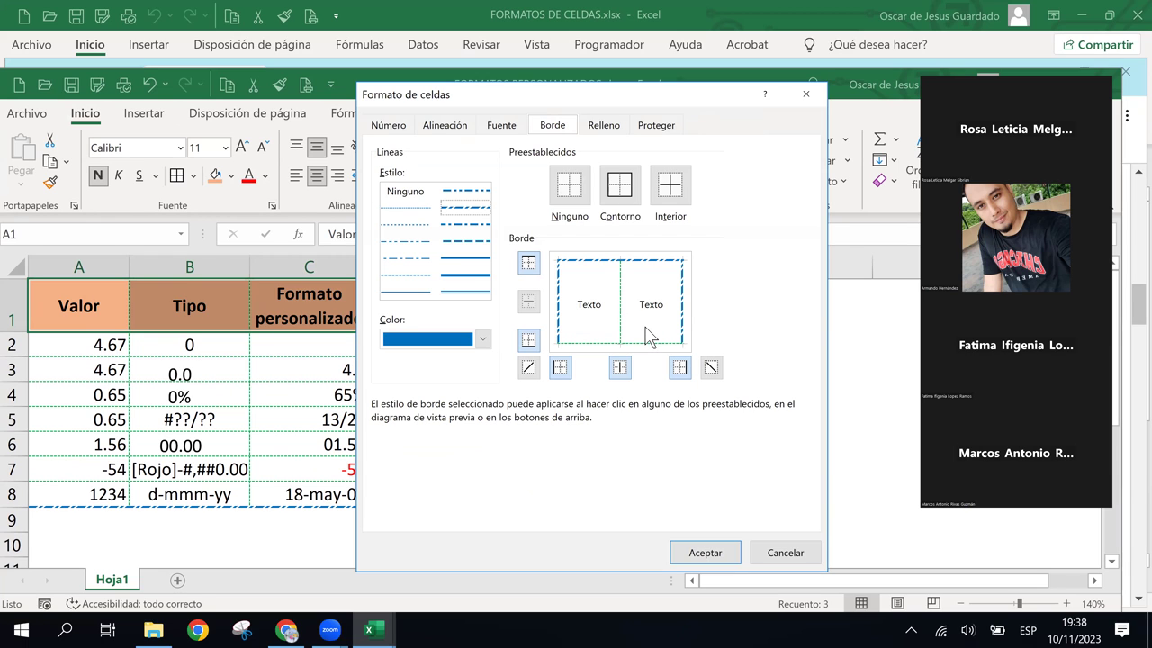
{"action": "left_click", "coordinate": [467, 258]}
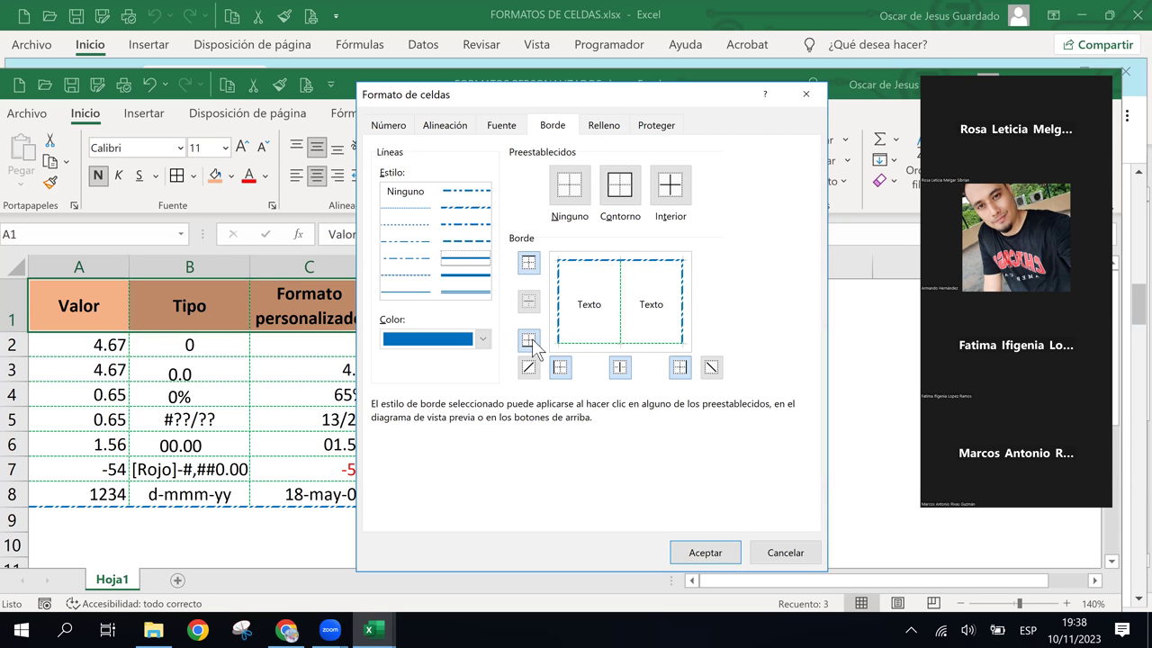
{"action": "left_click", "coordinate": [534, 343]}
{"action": "left_click", "coordinate": [717, 557]}
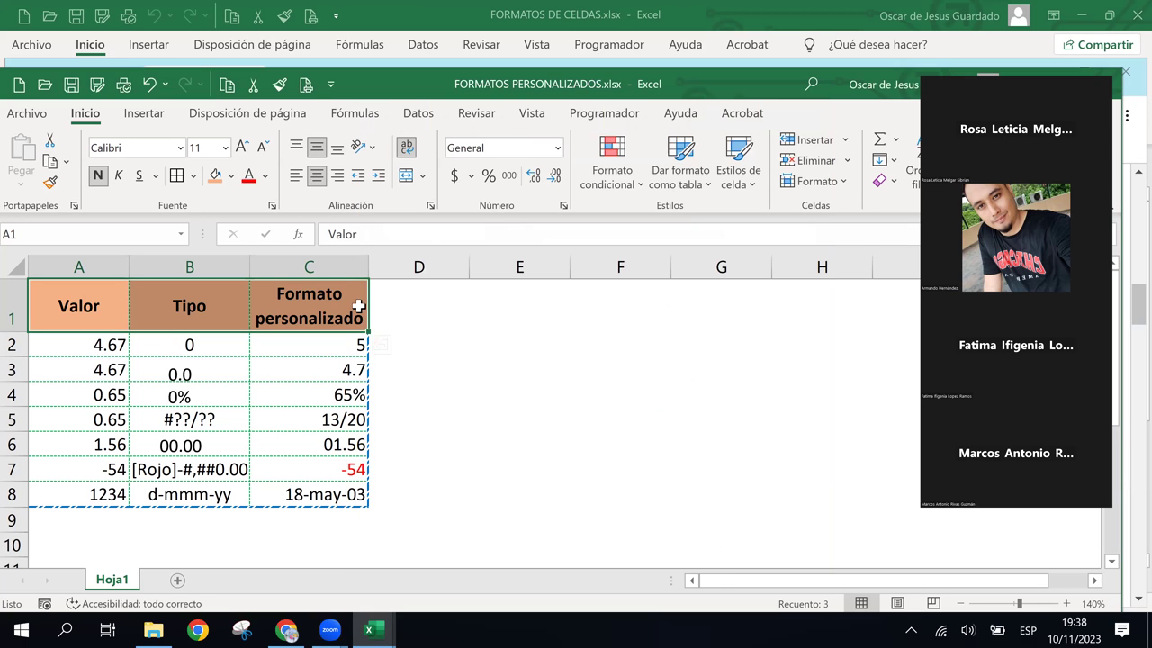
Deselect the table to view the borders and glance at the course slides in the browser
{"action": "left_click", "coordinate": [466, 368]}
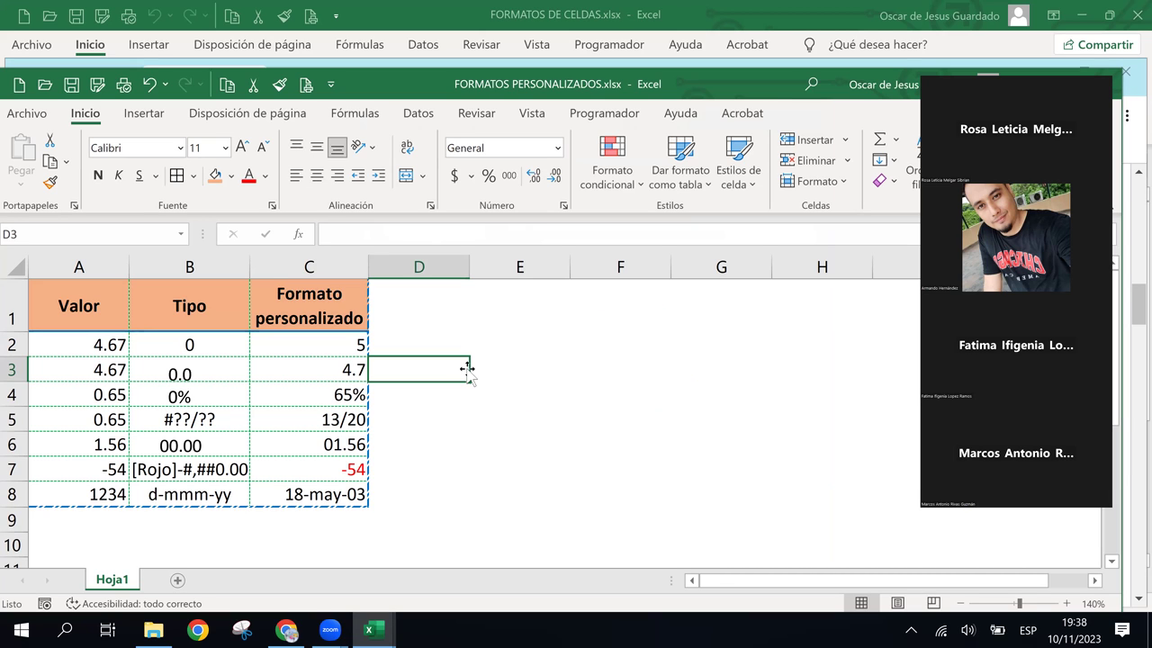
{"action": "left_click", "coordinate": [286, 633]}
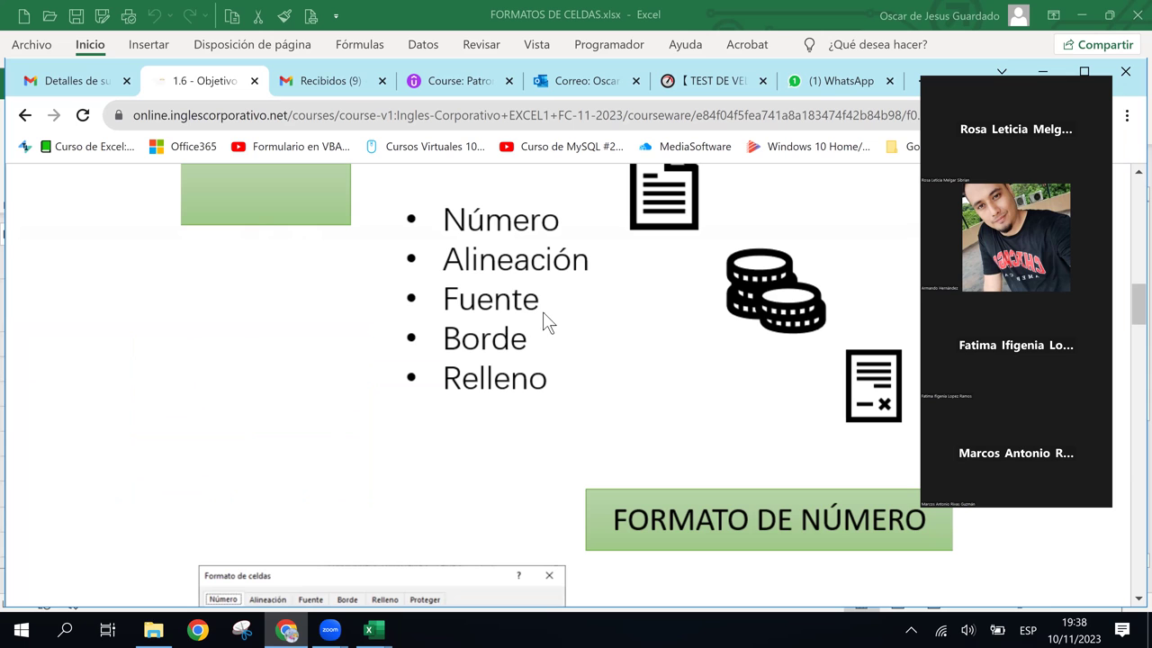
{"action": "left_click", "coordinate": [374, 627]}
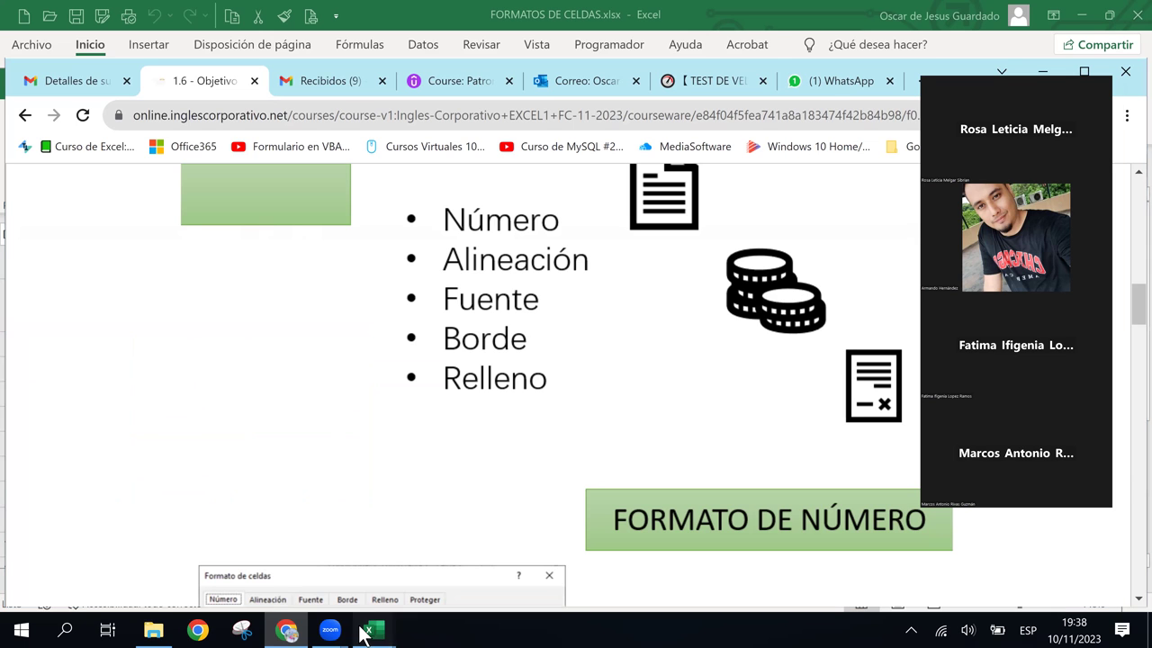
{"action": "left_click", "coordinate": [488, 539]}
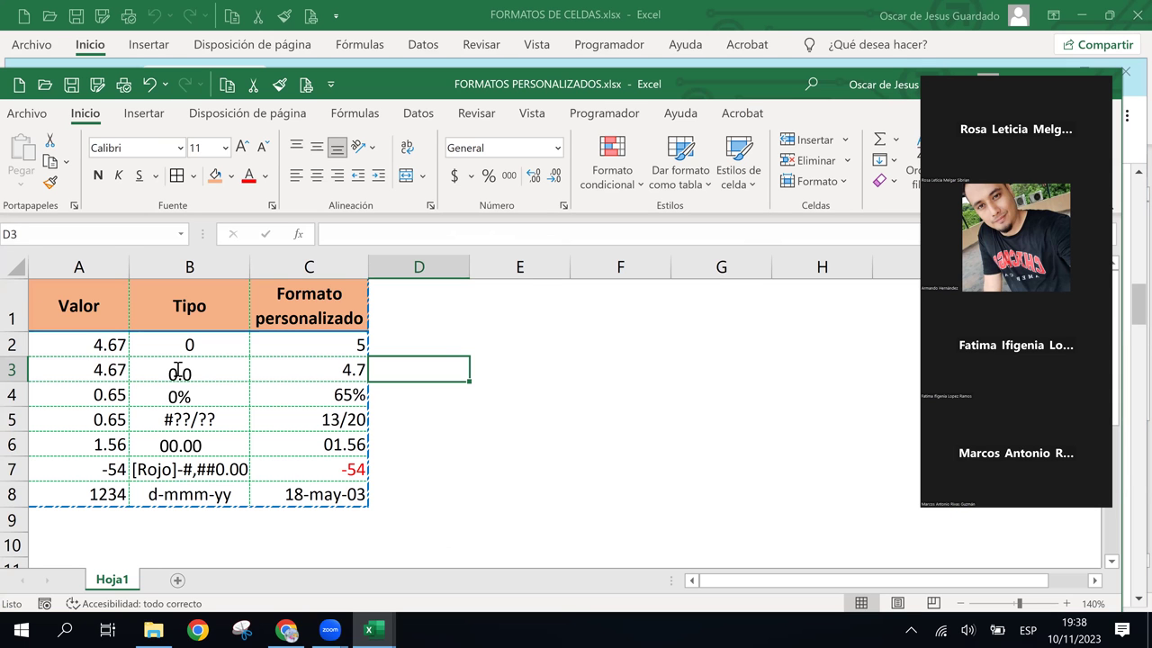
{"action": "left_click", "coordinate": [198, 382]}
{"action": "left_click_drag", "start_coordinate": [89, 314], "coordinate": [316, 313]}
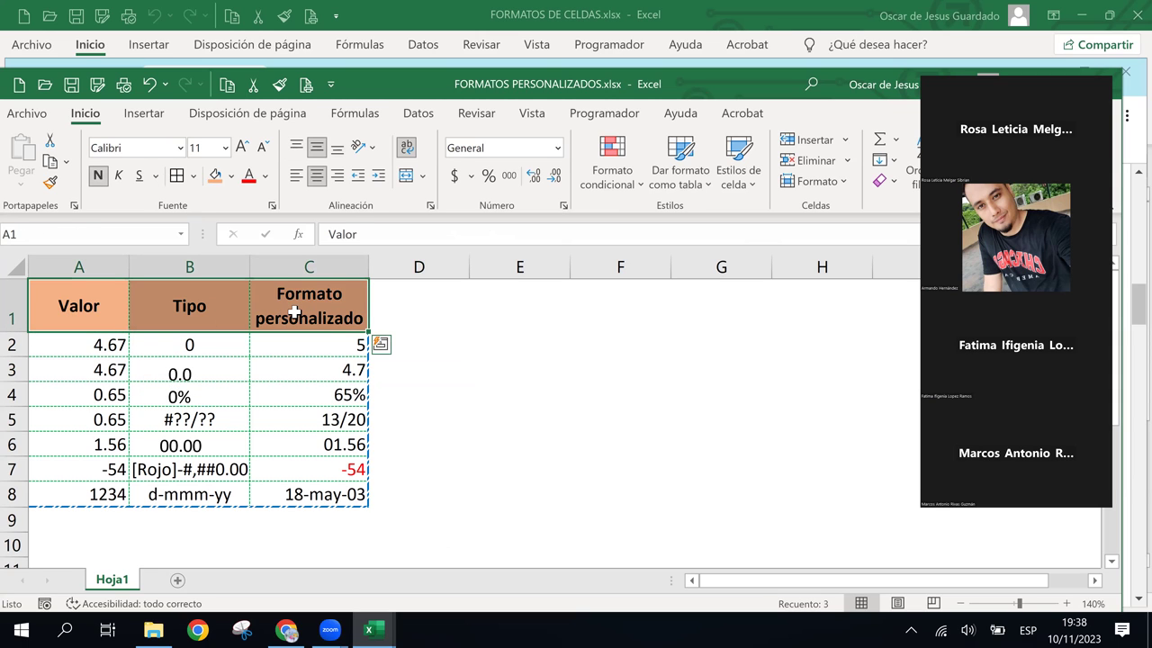
{"action": "left_click", "coordinate": [505, 387]}
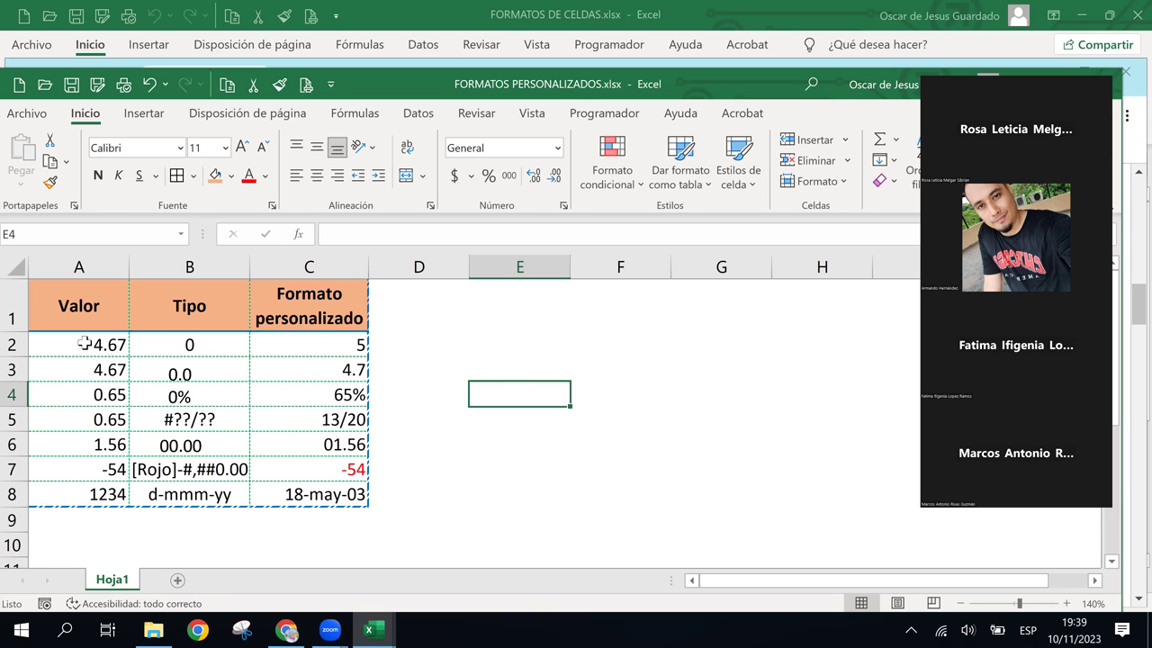
{"action": "left_click", "coordinate": [94, 317]}
{"action": "left_click_drag", "start_coordinate": [234, 312], "coordinate": [290, 315]}
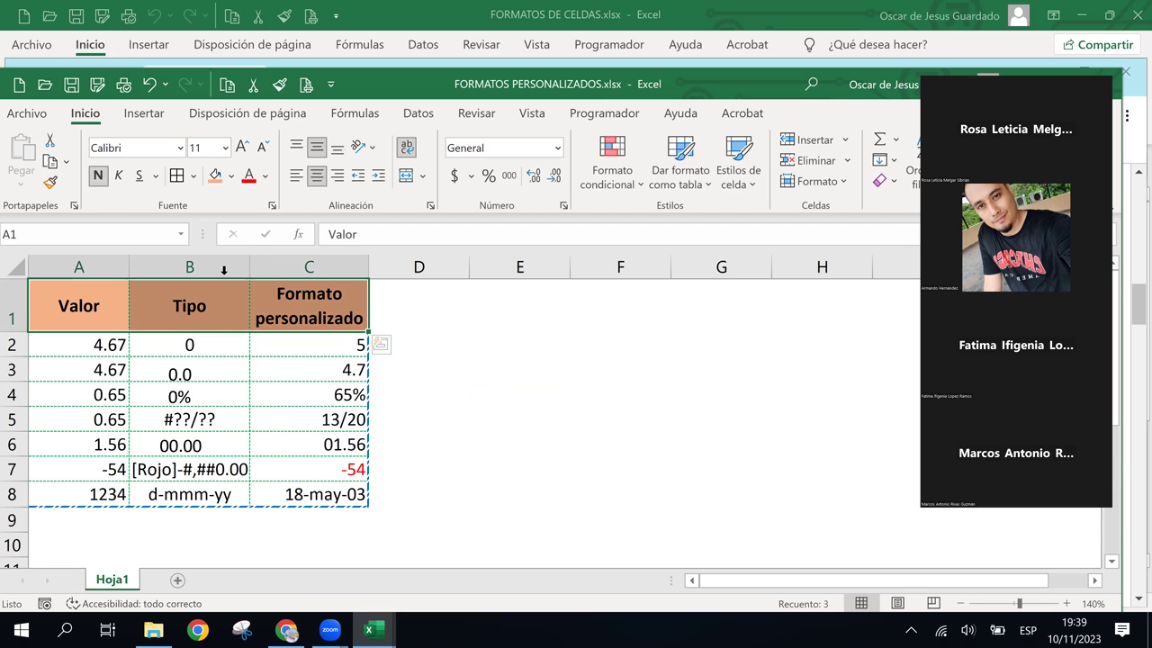
{"action": "left_click", "coordinate": [182, 150]}
{"action": "left_click", "coordinate": [183, 151]}
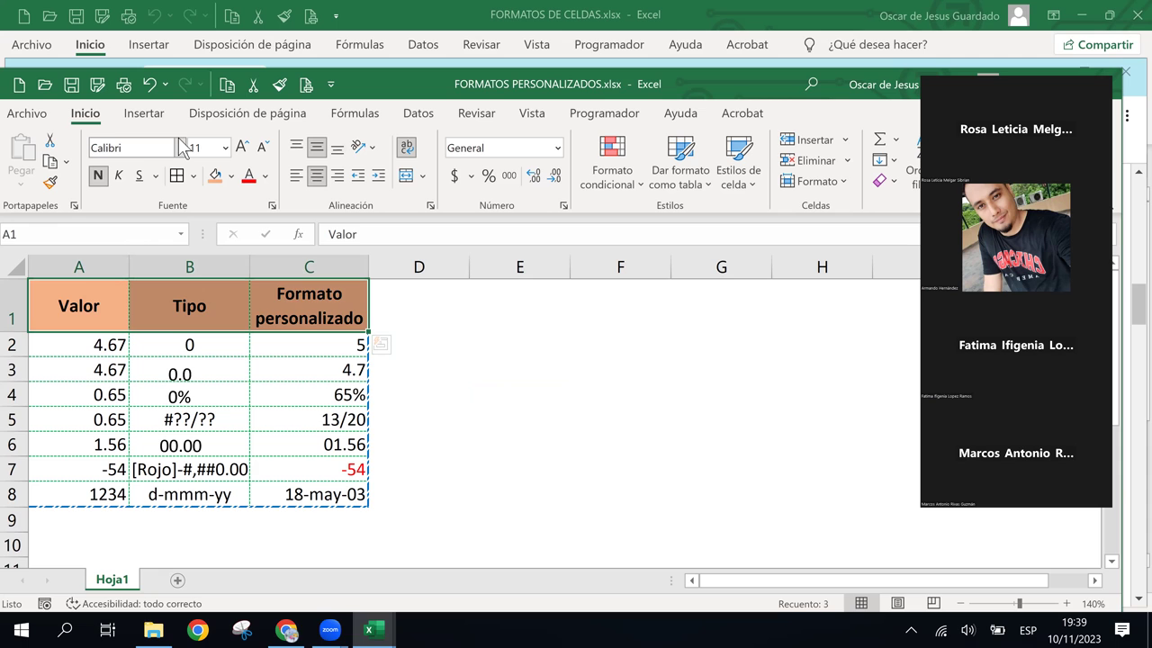
Set the header row font to Arial Rounded MT Bold at size 9
{"action": "left_click", "coordinate": [181, 148]}
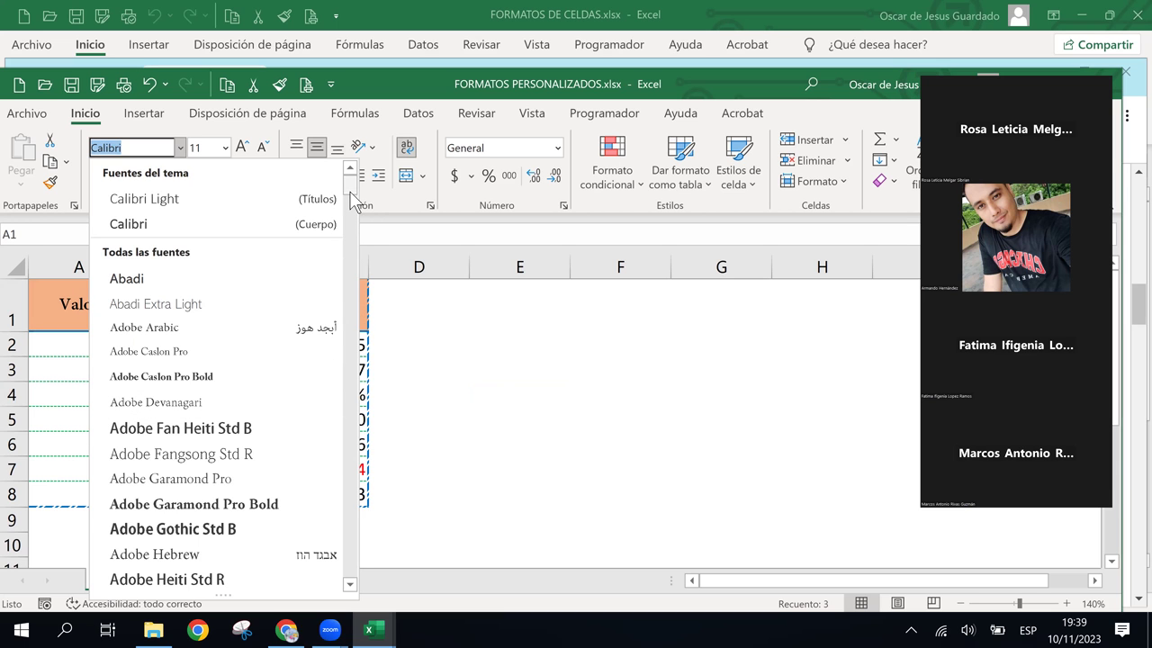
{"action": "scroll", "coordinate": [351, 196], "scroll_direction": "down", "scroll_amount": 1}
{"action": "scroll", "coordinate": [351, 196], "scroll_direction": "down", "scroll_amount": 1}
{"action": "scroll", "coordinate": [352, 202], "scroll_direction": "down", "scroll_amount": 1}
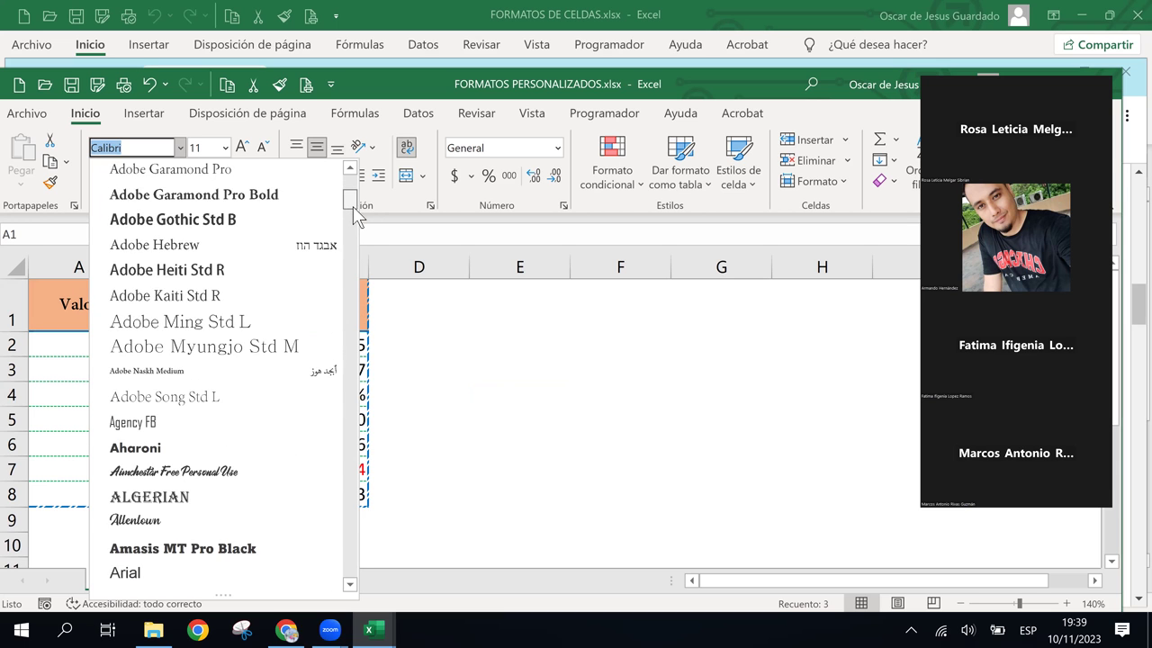
{"action": "scroll", "coordinate": [356, 214], "scroll_direction": "down", "scroll_amount": 2}
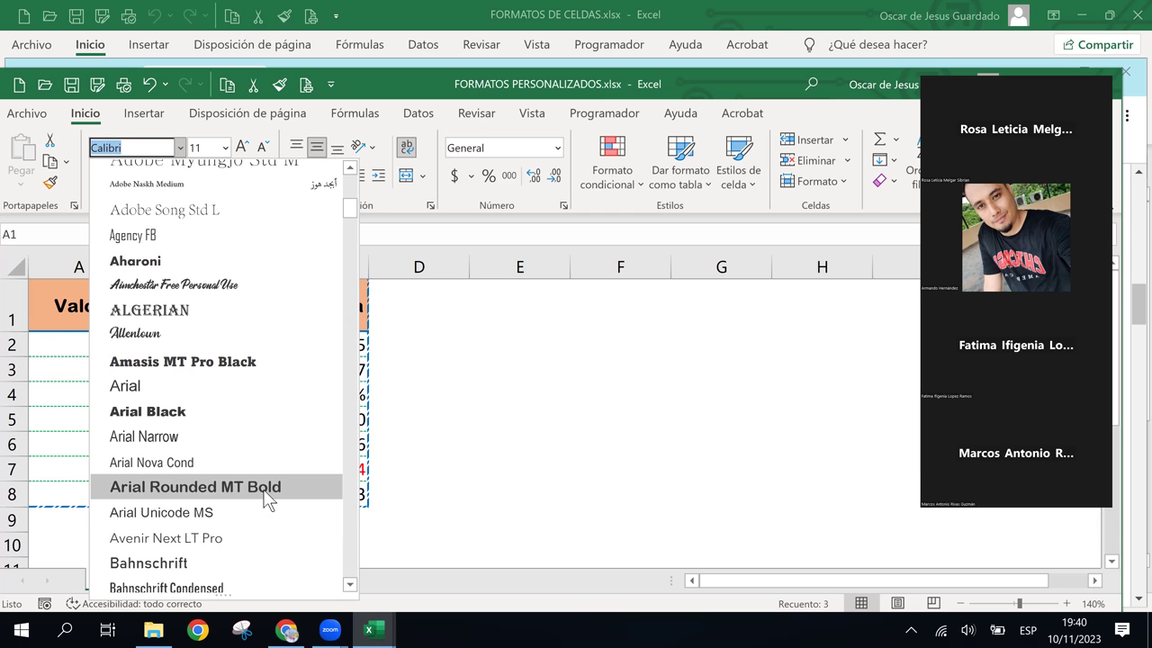
{"action": "left_click", "coordinate": [268, 487]}
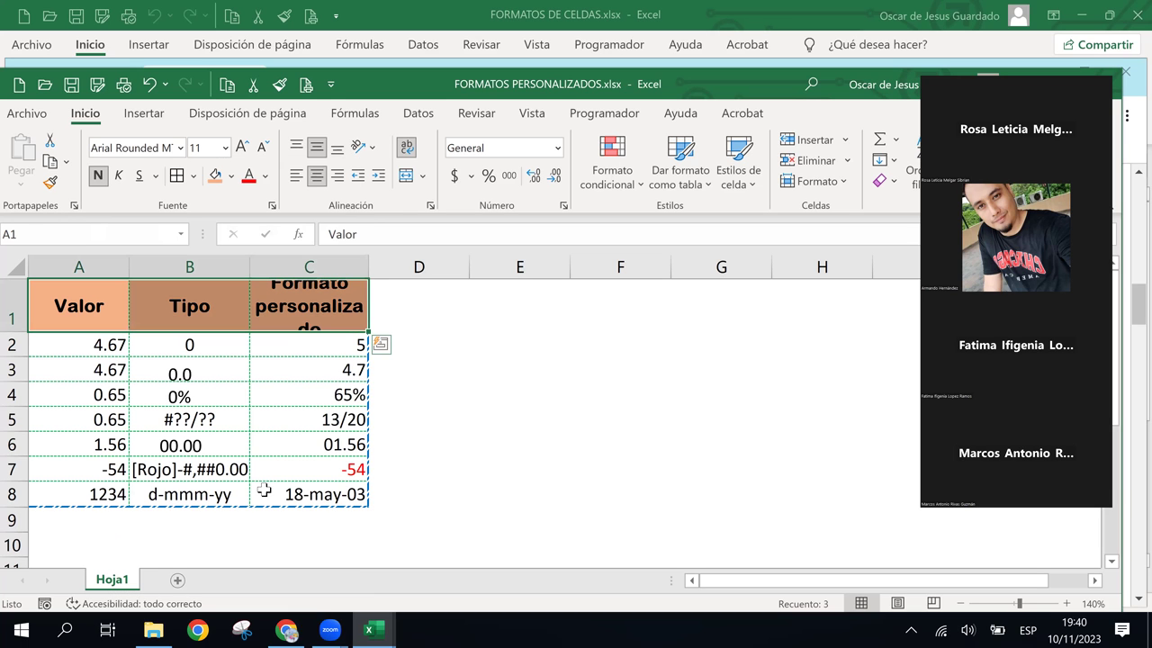
{"action": "left_click", "coordinate": [265, 150]}
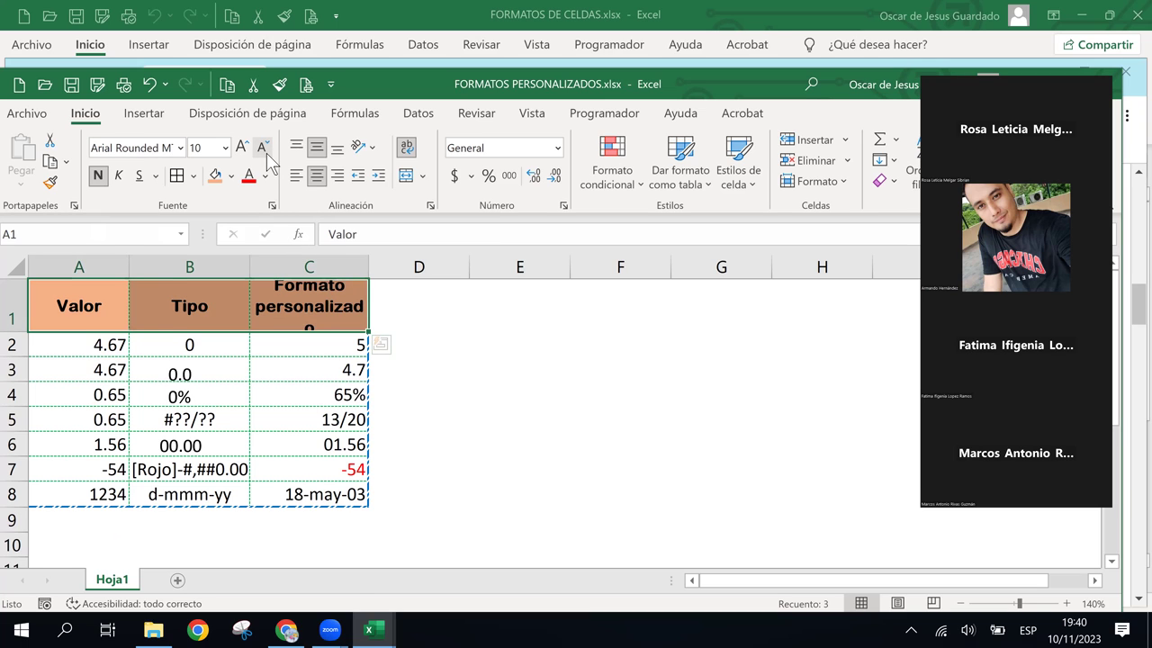
{"action": "left_click", "coordinate": [265, 149]}
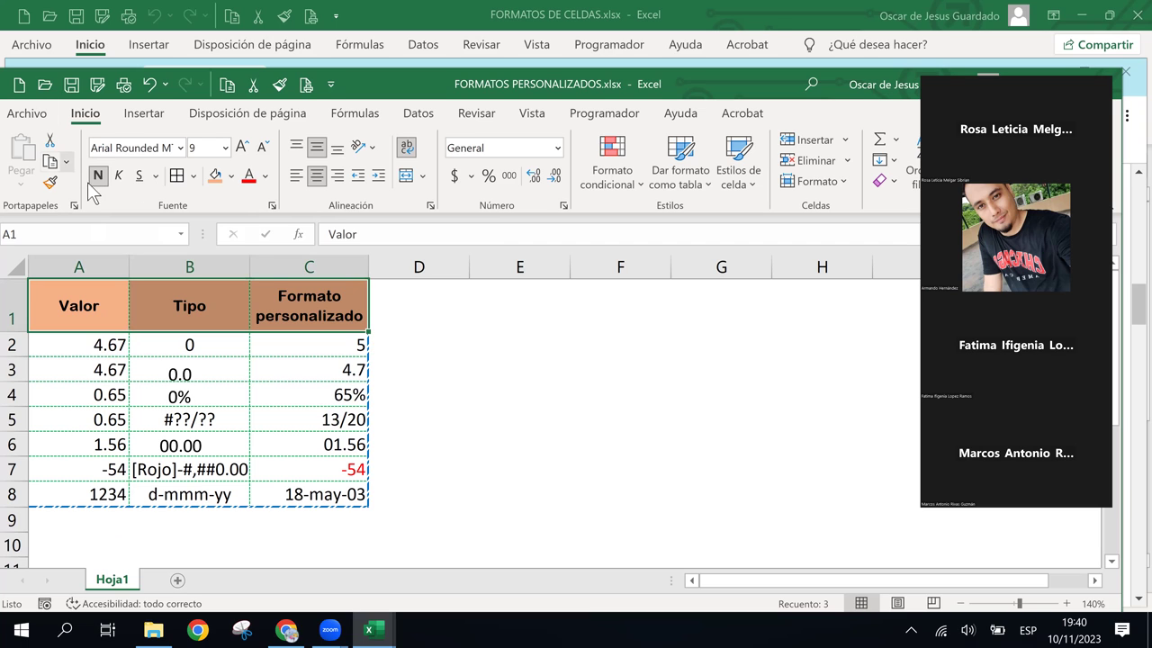
Inspect the Valor, Tipo and Formato personalizado headers and the data values below
{"action": "left_click", "coordinate": [288, 308]}
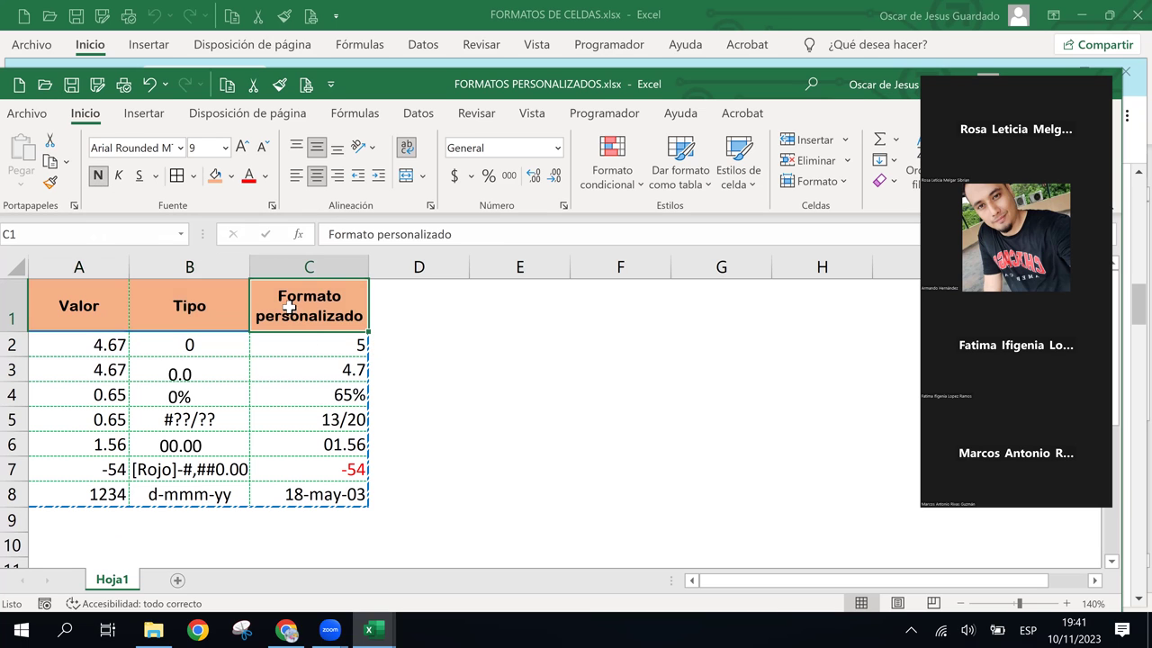
{"action": "left_click", "coordinate": [187, 302]}
{"action": "left_click", "coordinate": [103, 308]}
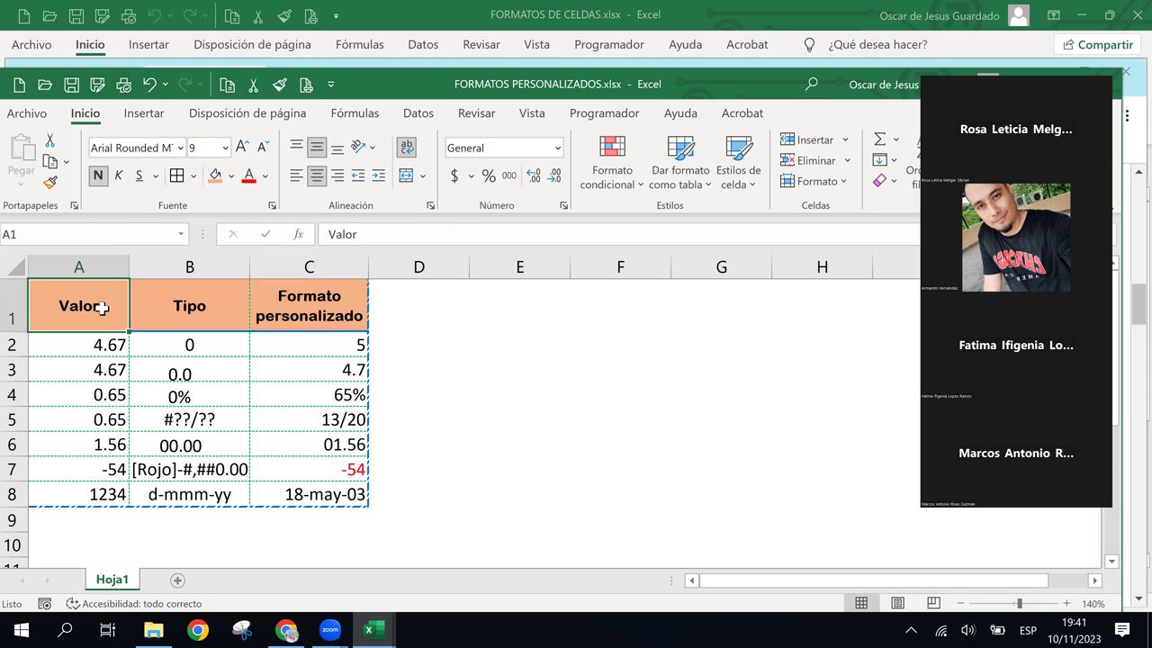
{"action": "left_click", "coordinate": [297, 298]}
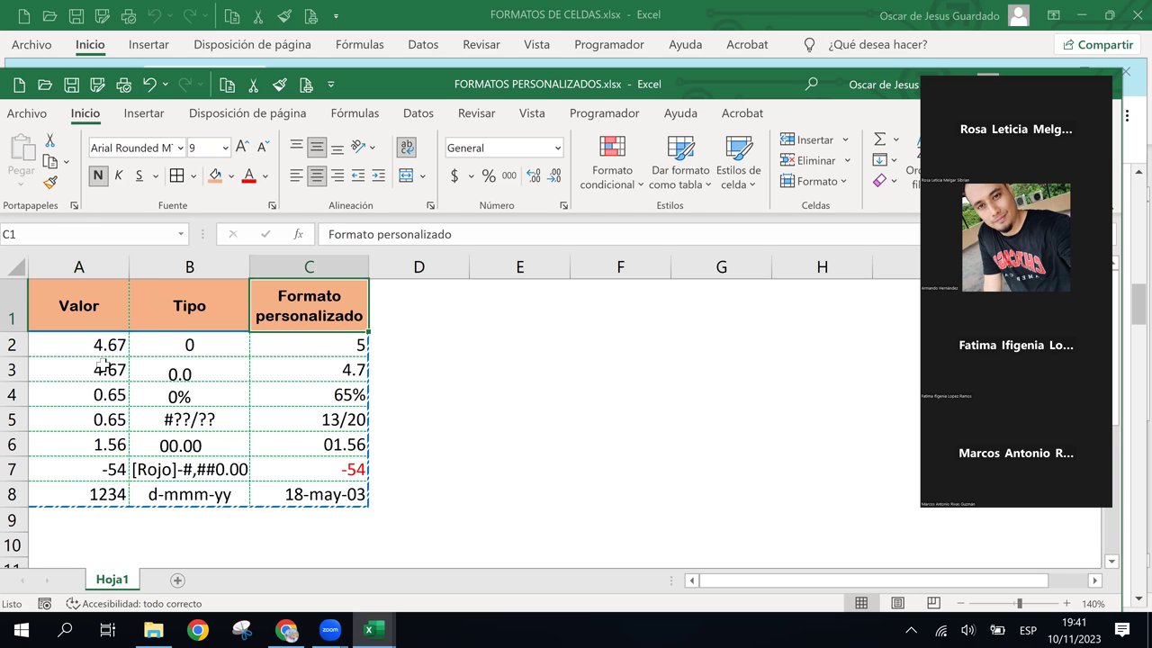
{"action": "mouse_move", "coordinate": [77, 342]}
{"action": "left_mouse_down"}
{"action": "mouse_move", "coordinate": [312, 478]}
{"action": "mouse_move", "coordinate": [325, 507]}
{"action": "left_mouse_up"}
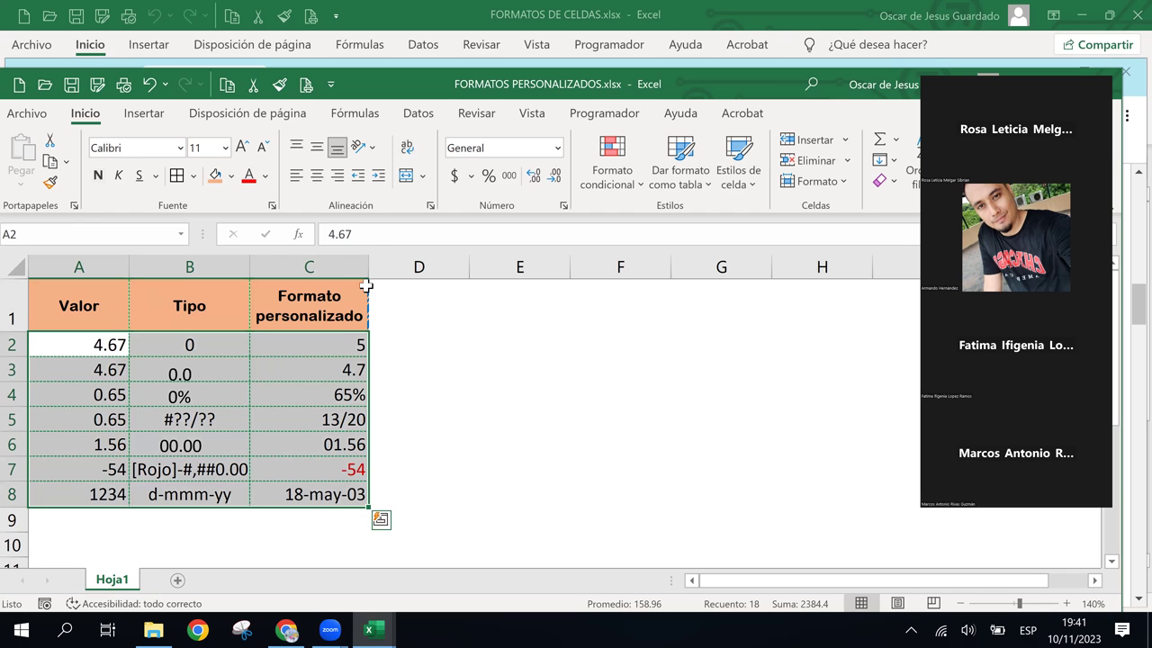
{"action": "left_click", "coordinate": [414, 399]}
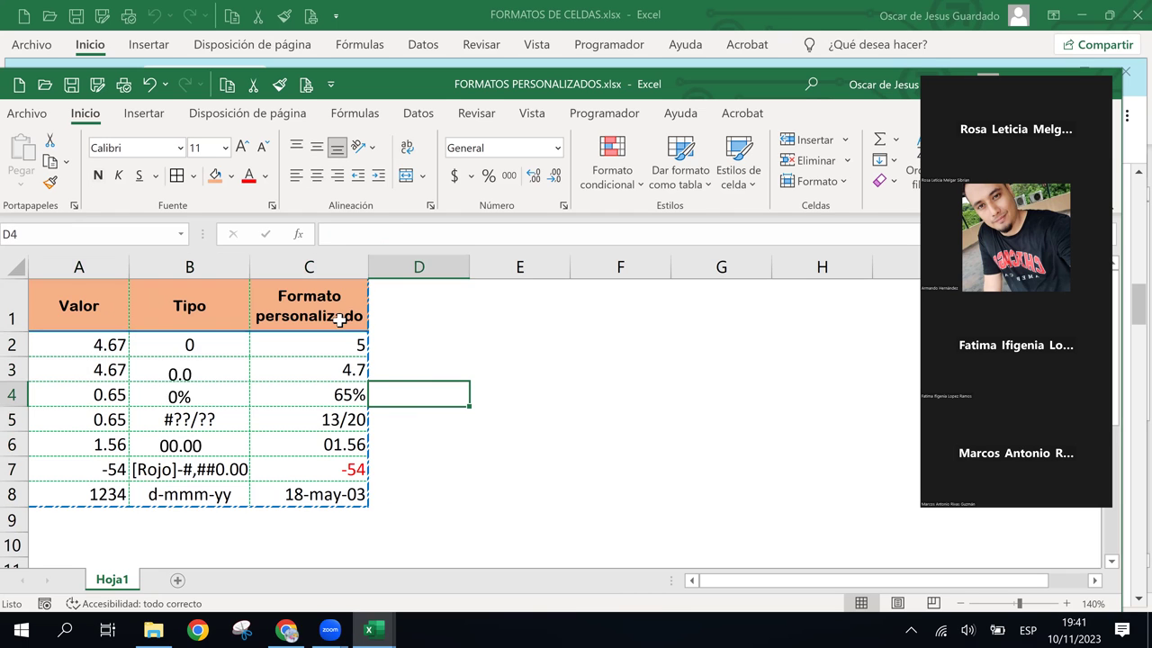
{"action": "left_click", "coordinate": [477, 365]}
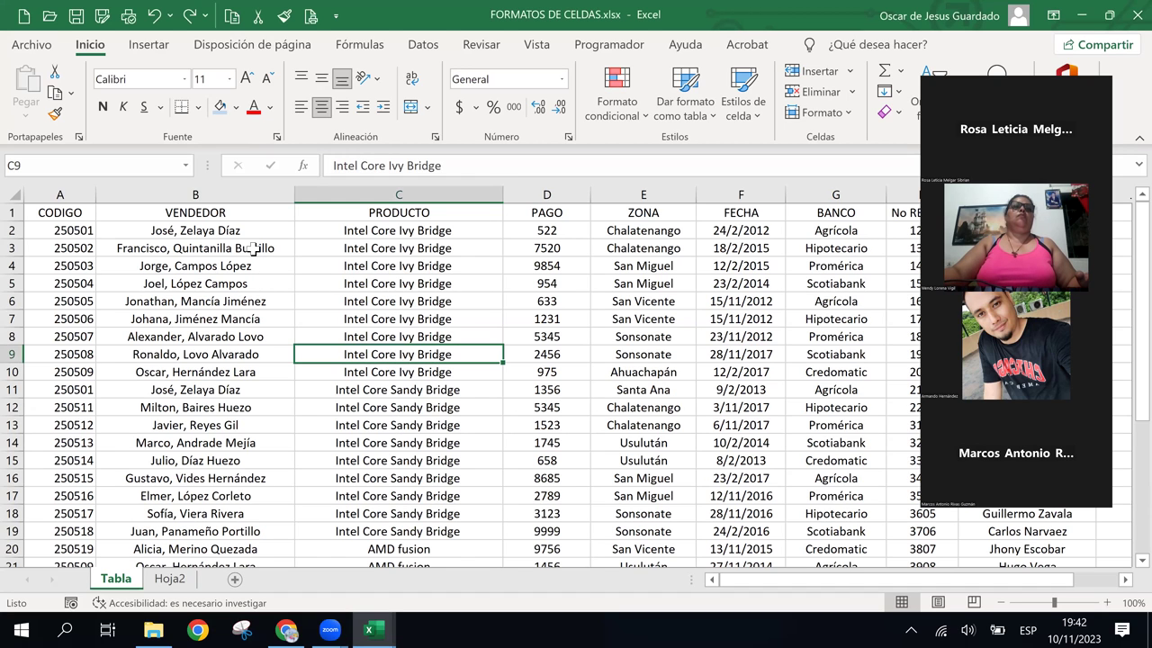
Select row 1 of Tabla and fill it with light blue-grey, then select code 250501
{"action": "left_click", "coordinate": [65, 215]}
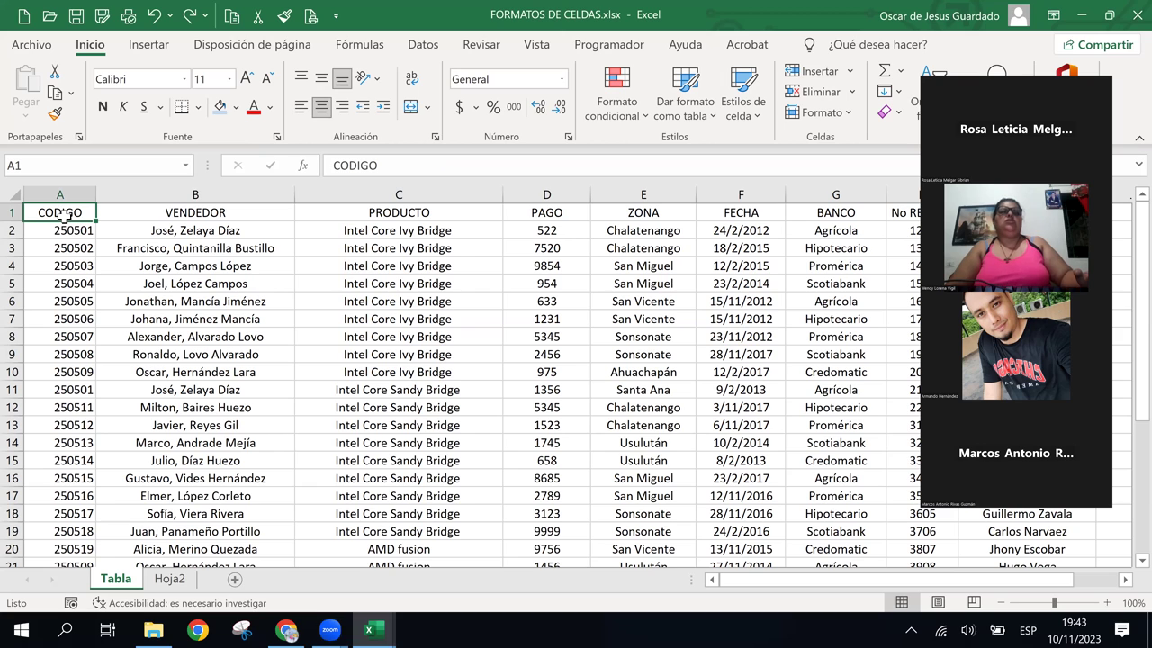
{"action": "mouse_move", "coordinate": [312, 621]}
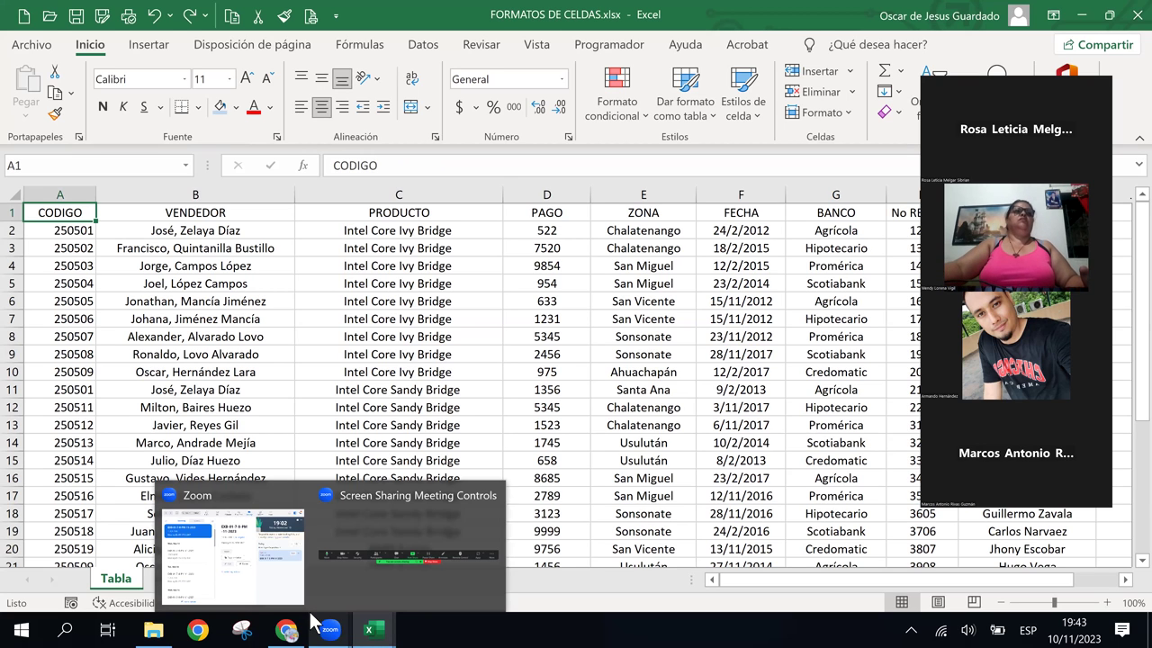
{"action": "key", "text": "shift+space"}
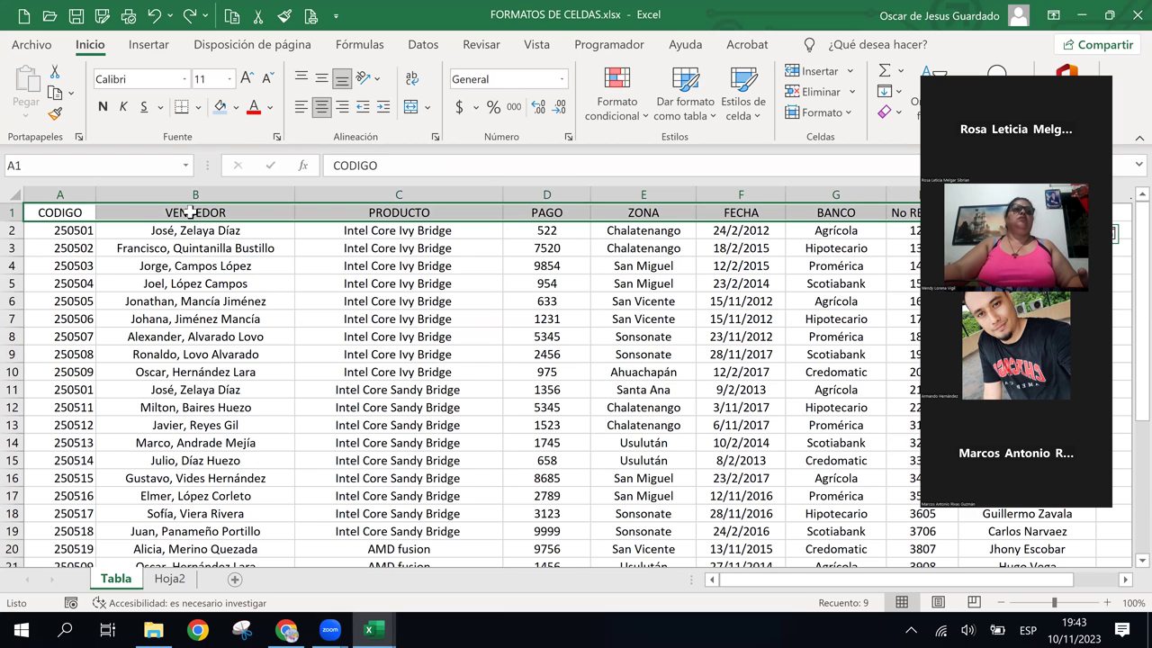
{"action": "left_click", "coordinate": [221, 110]}
{"action": "left_click", "coordinate": [281, 299]}
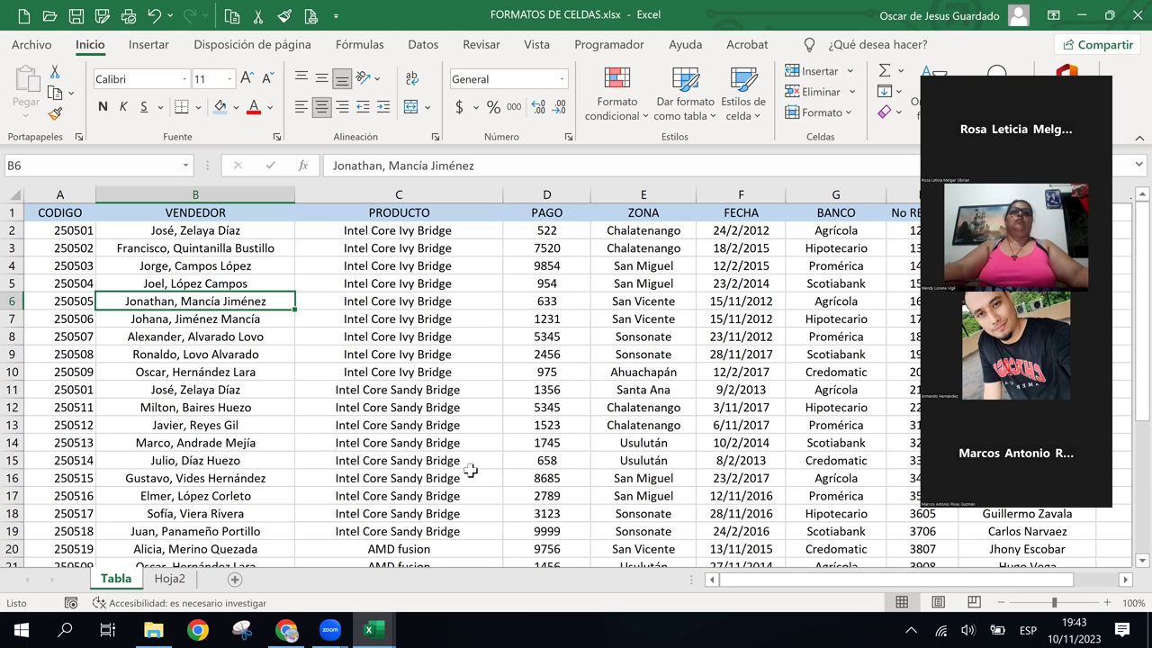
{"action": "left_click", "coordinate": [345, 367]}
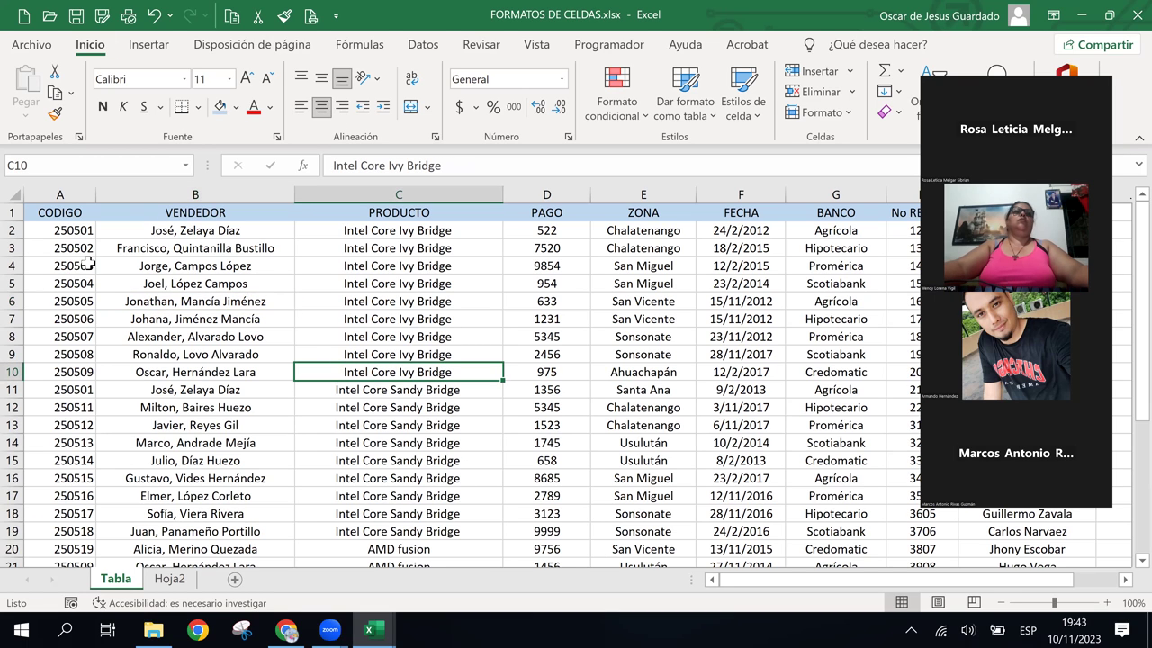
{"action": "left_click", "coordinate": [59, 230]}
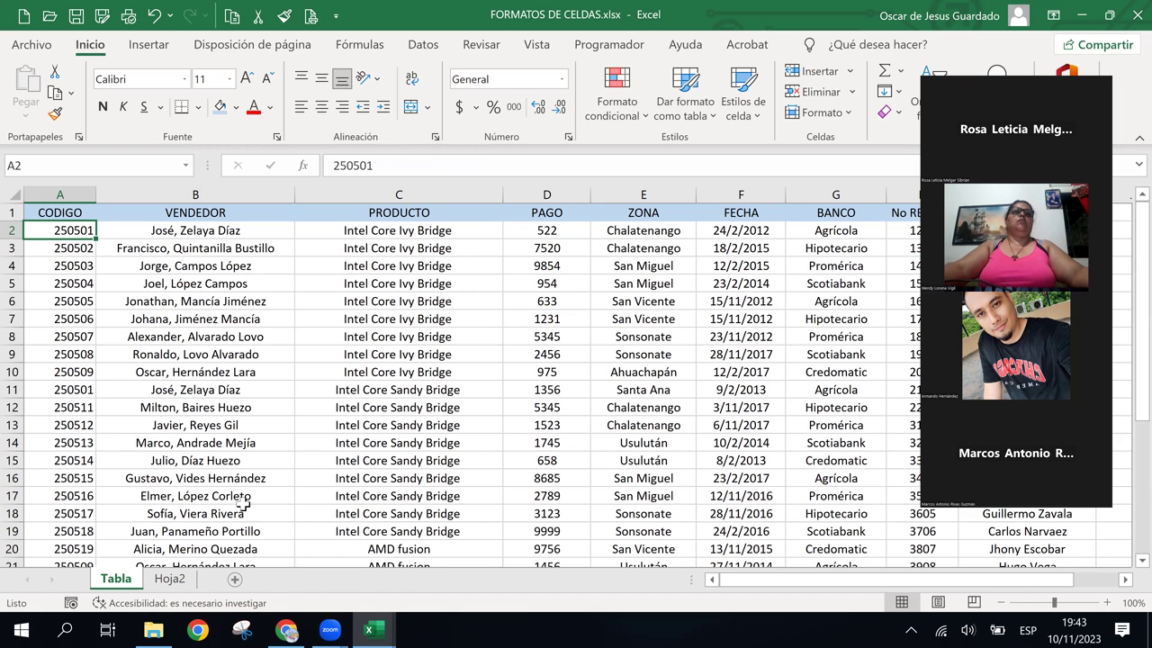
Select the CODIGO column A1:A32 and open Format Cells with Ctrl+1
{"action": "left_click", "coordinate": [49, 213]}
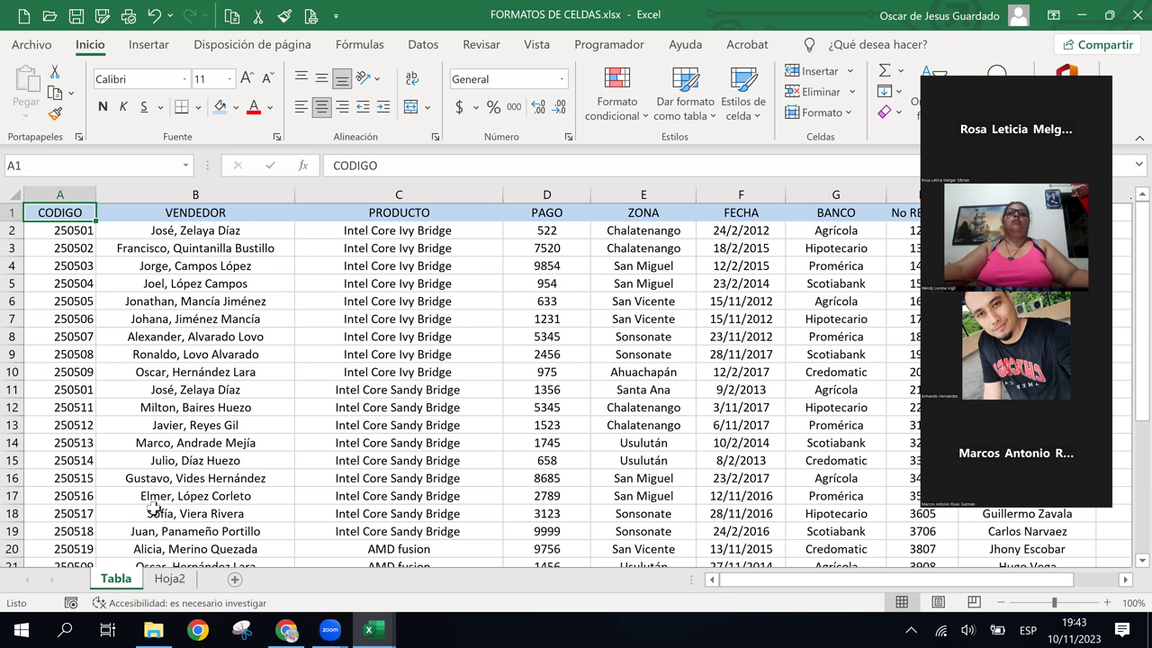
{"action": "key", "text": "ctrl+shift+Down"}
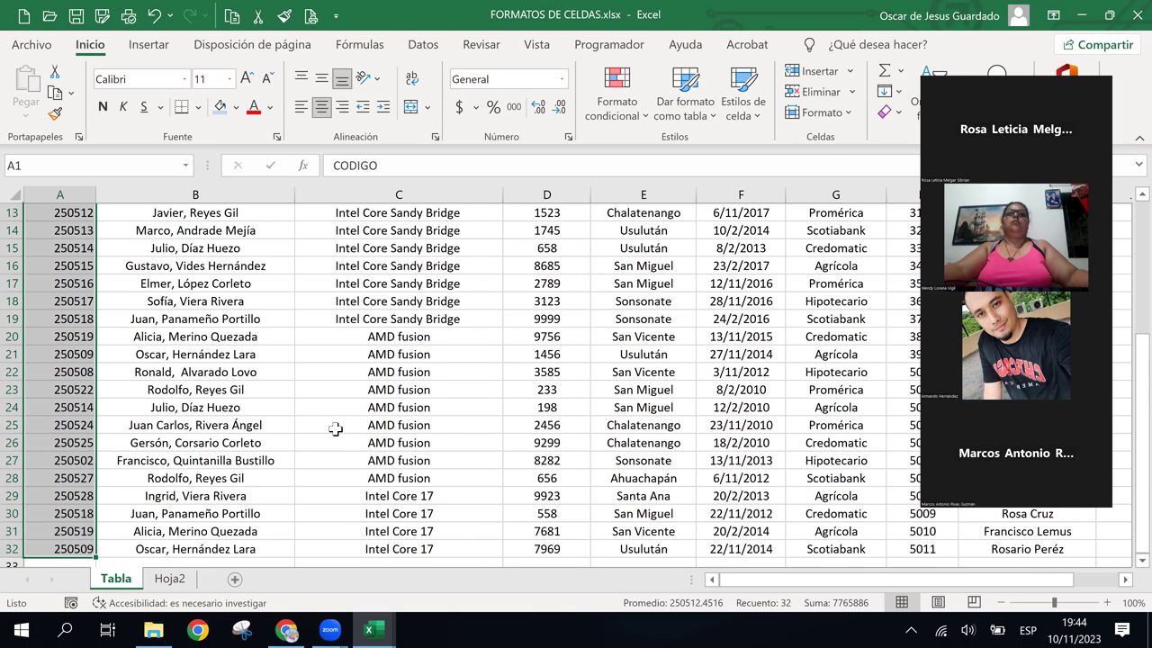
{"action": "key", "text": "ctrl+1"}
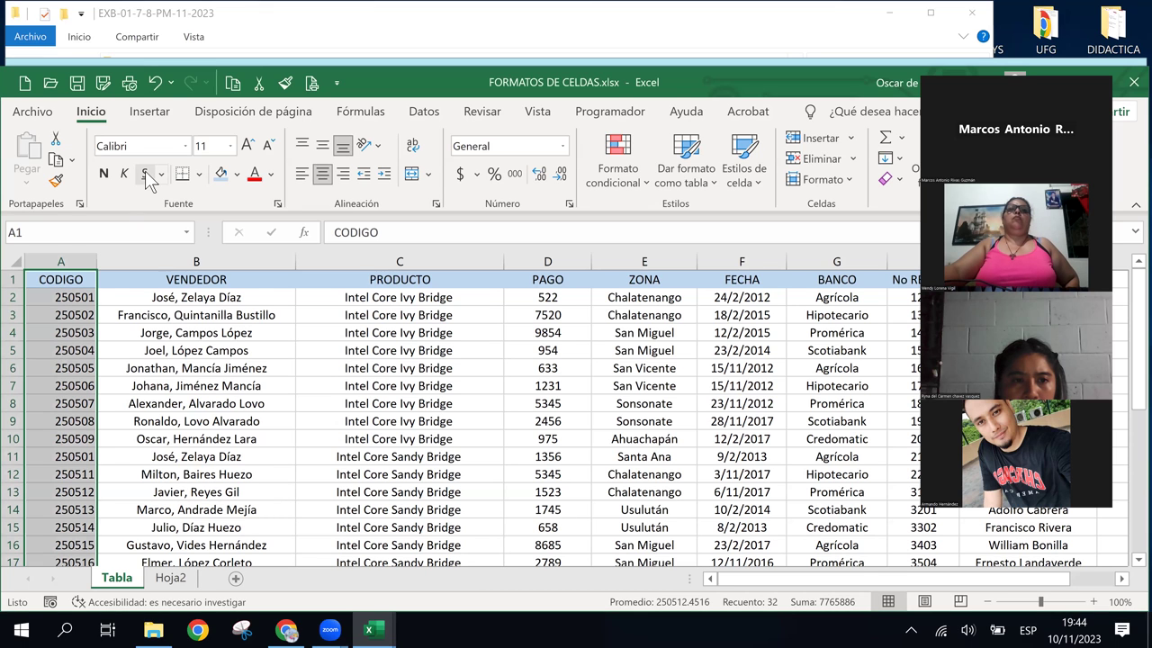
Set the CODIGO cells to shrink to fit, centred horizontally and vertically, in Format Cells Alineación
{"action": "key", "text": "ctrl+1"}
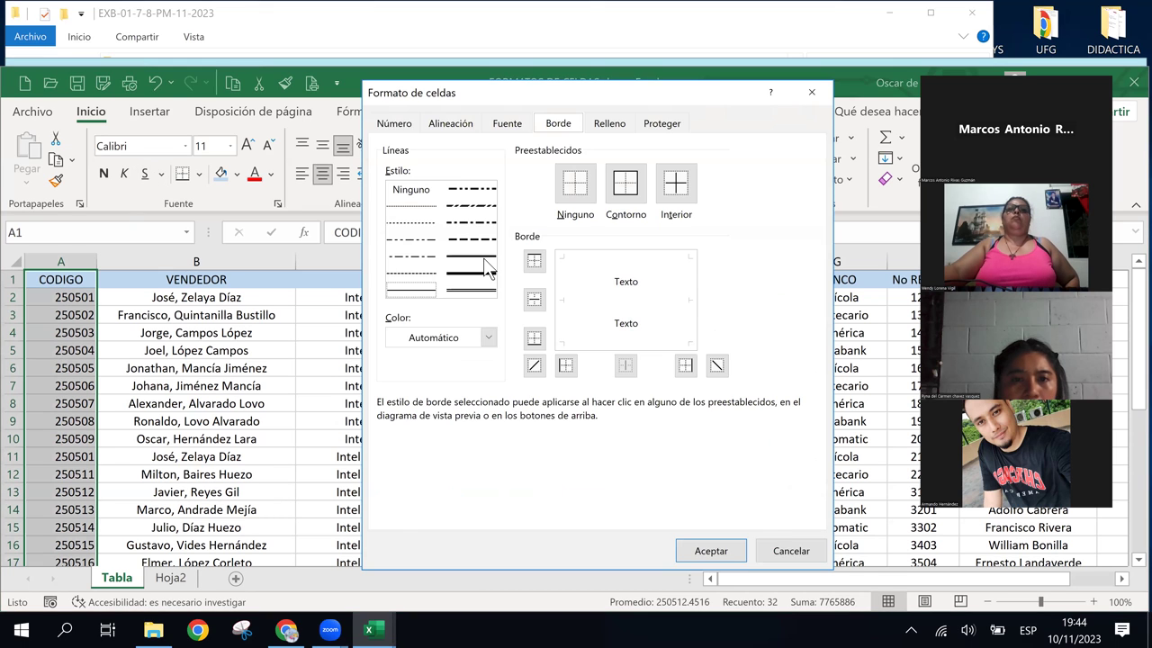
{"action": "left_click", "coordinate": [503, 129]}
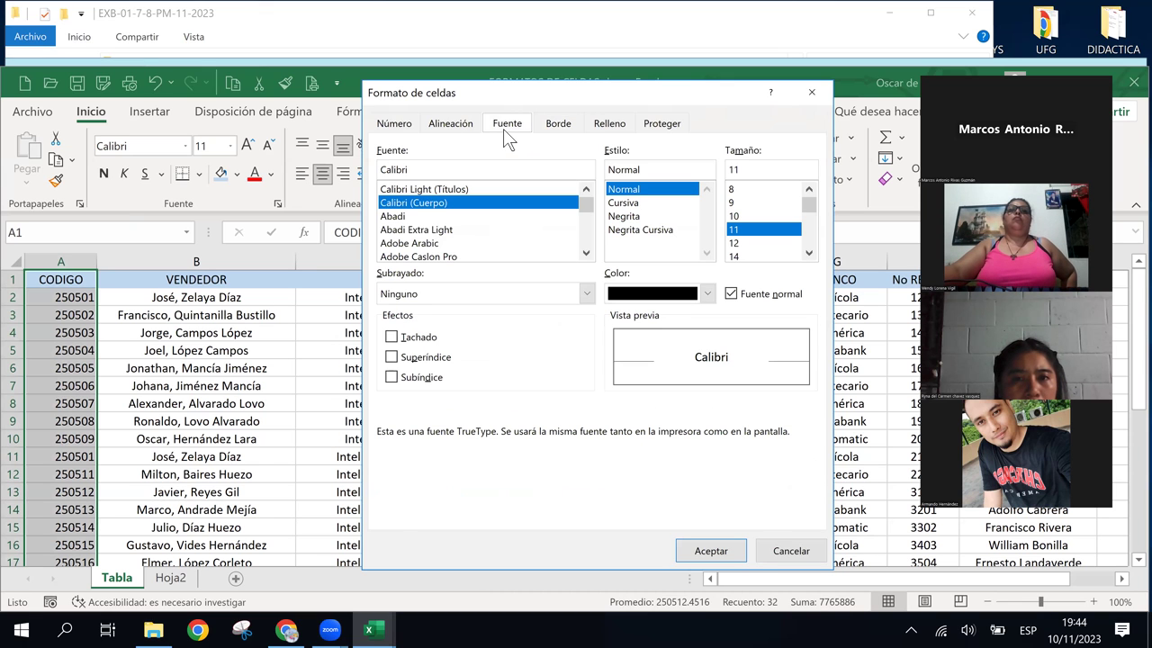
{"action": "left_click", "coordinate": [458, 123]}
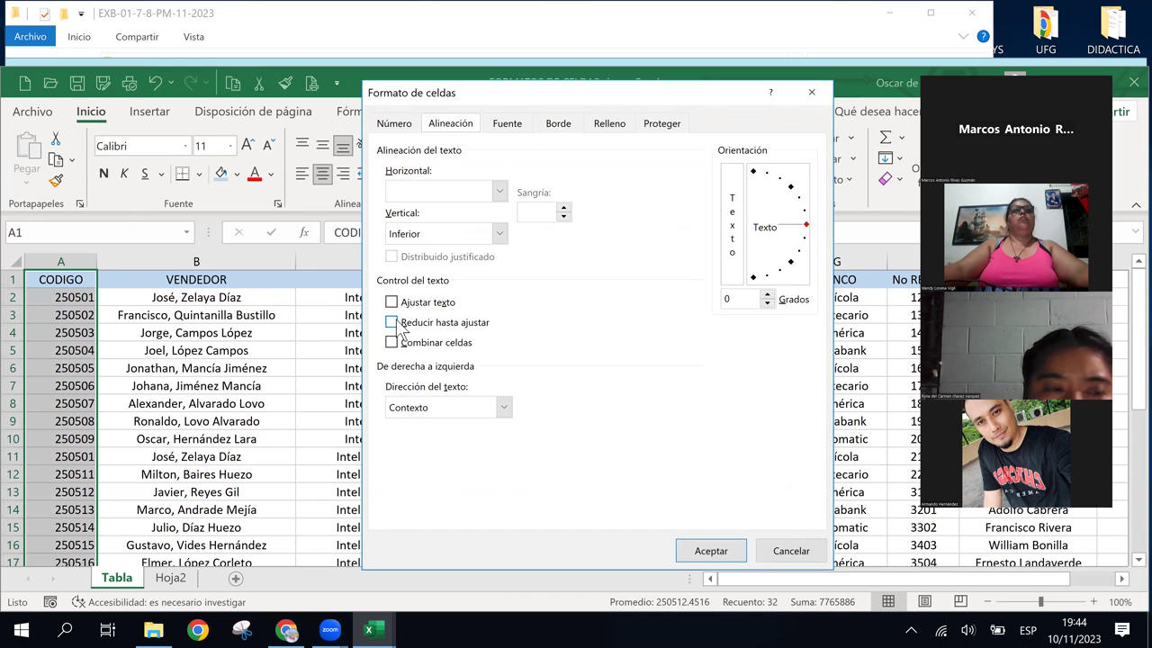
{"action": "left_click", "coordinate": [393, 322]}
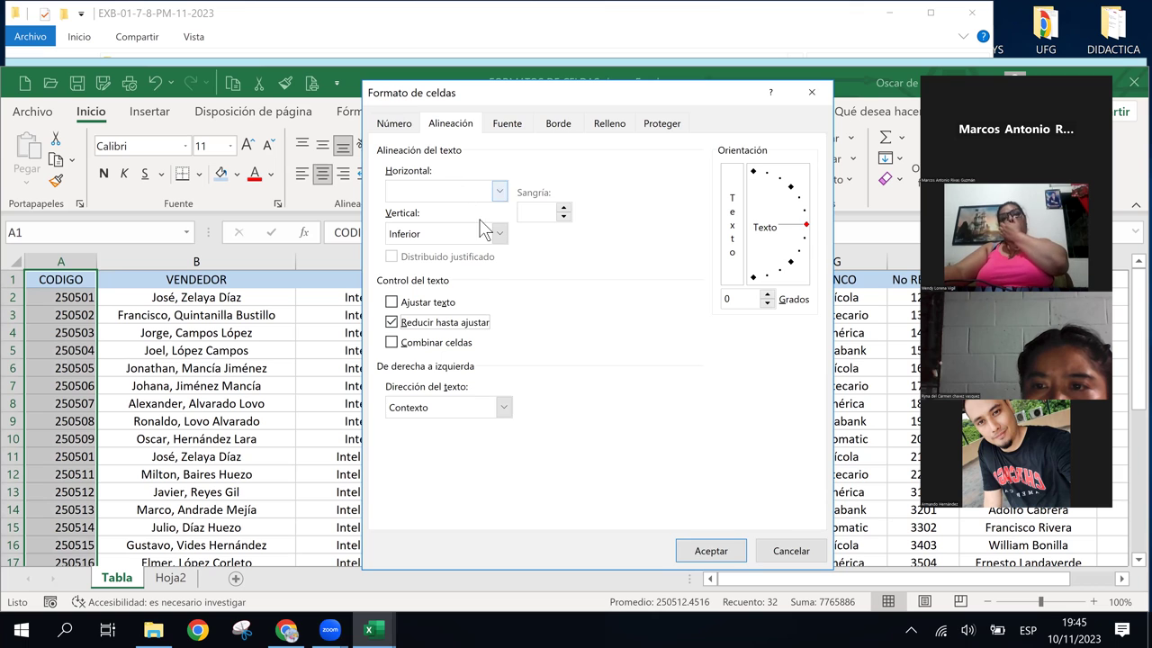
{"action": "left_click", "coordinate": [500, 234]}
{"action": "left_click", "coordinate": [442, 264]}
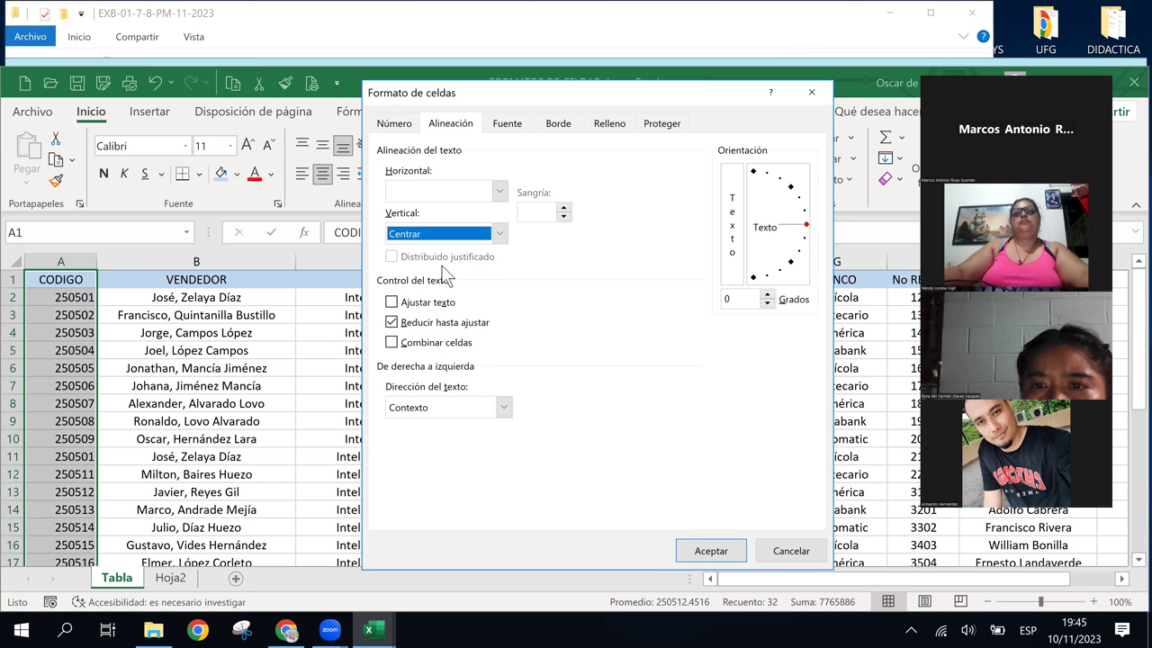
{"action": "left_click", "coordinate": [501, 192]}
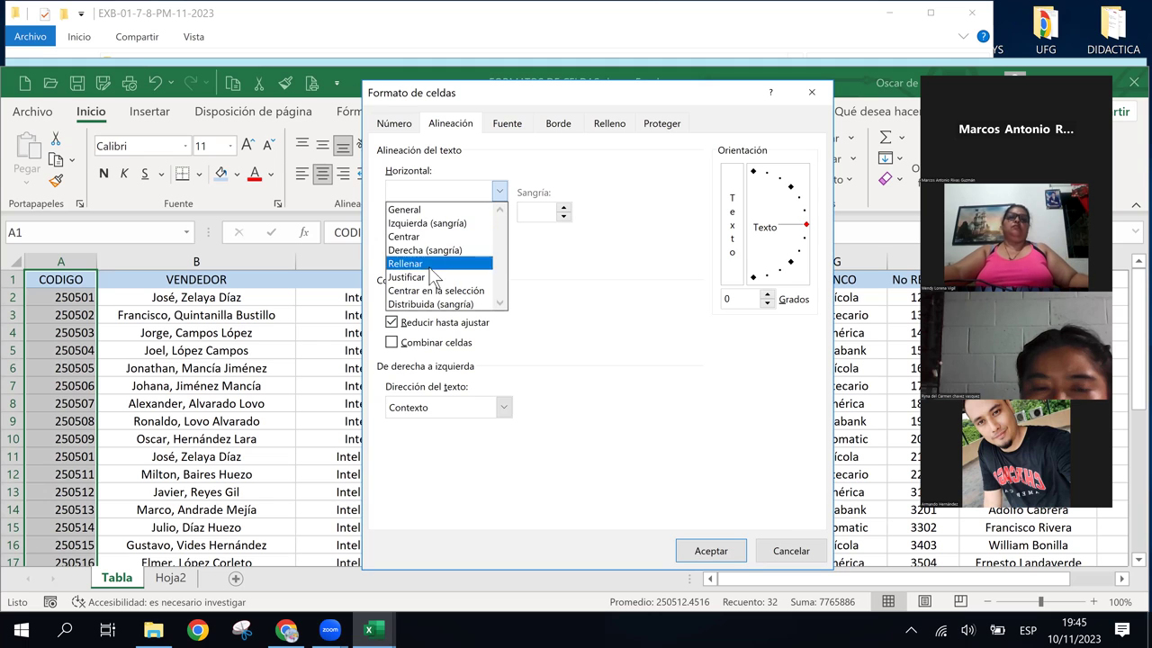
{"action": "left_click", "coordinate": [431, 239]}
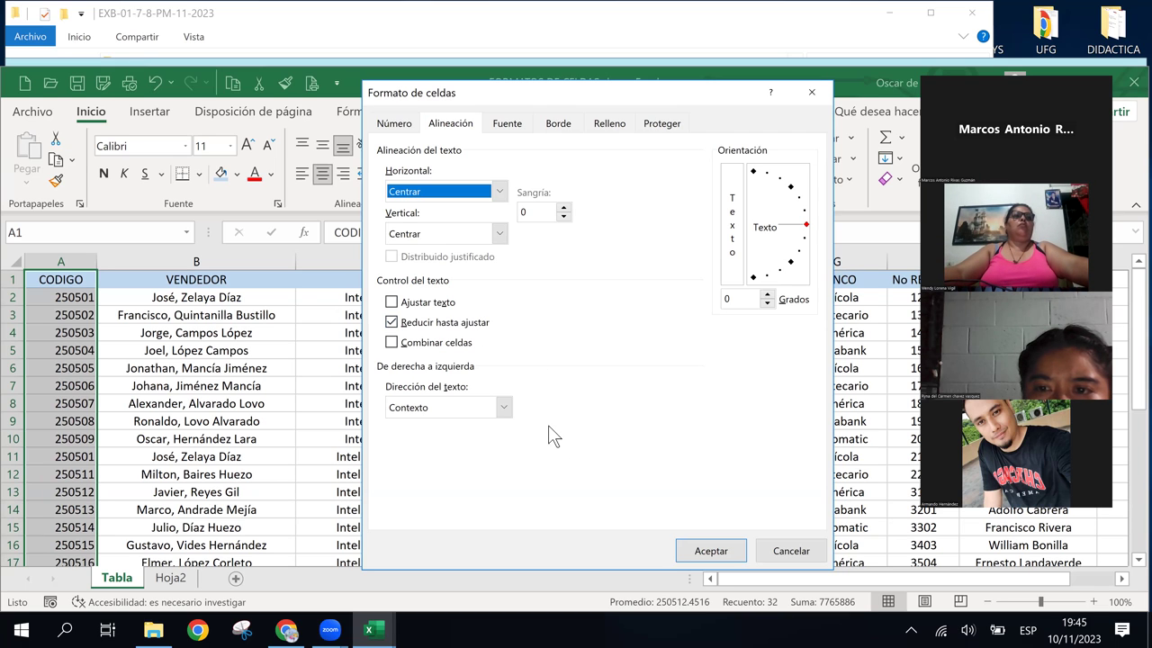
{"action": "left_click", "coordinate": [704, 554]}
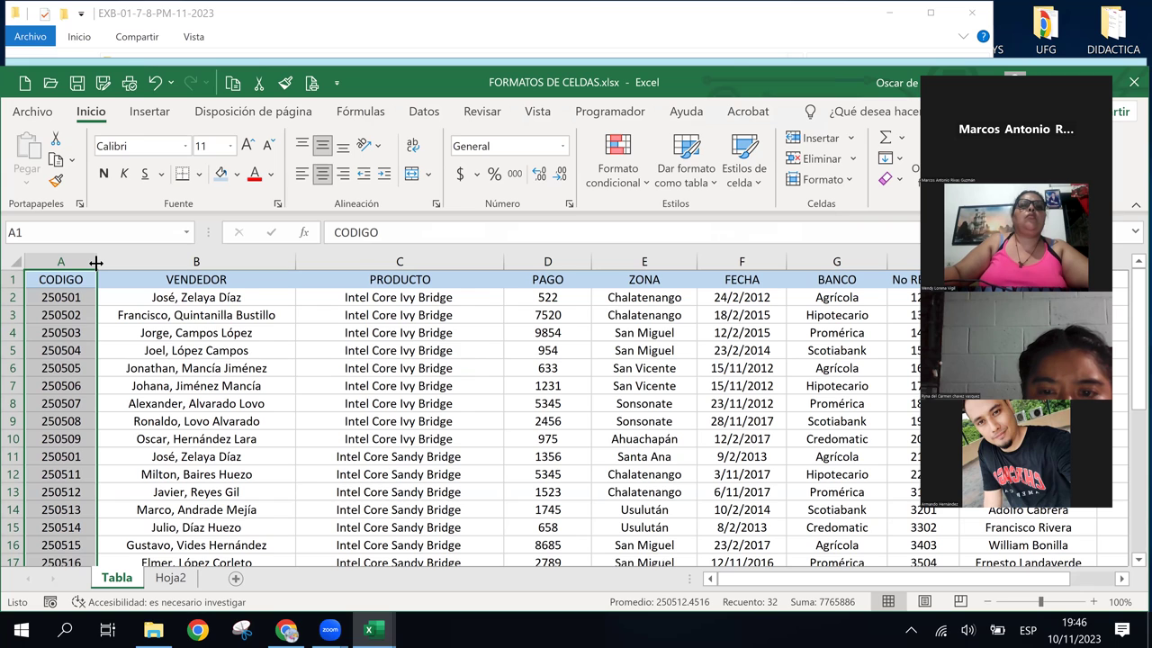
AutoFit column A to the CODIGO codes, redoing it once, then check cells B3, C4 and D2
{"action": "double_click", "coordinate": [95, 262]}
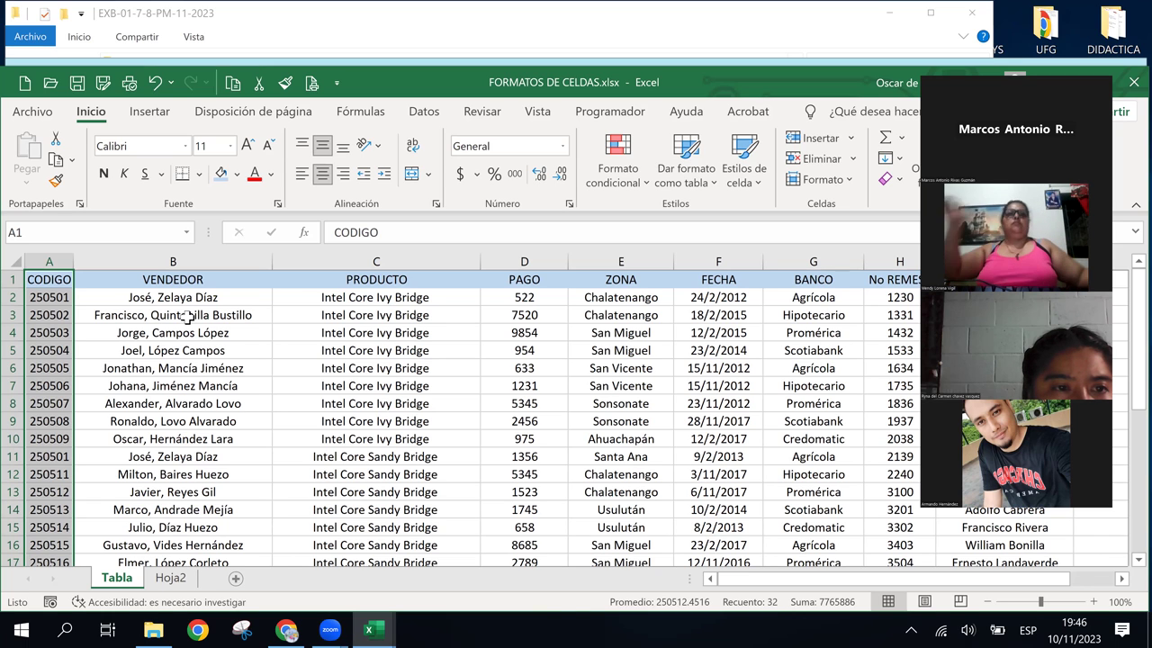
{"action": "key", "text": "ctrl+z"}
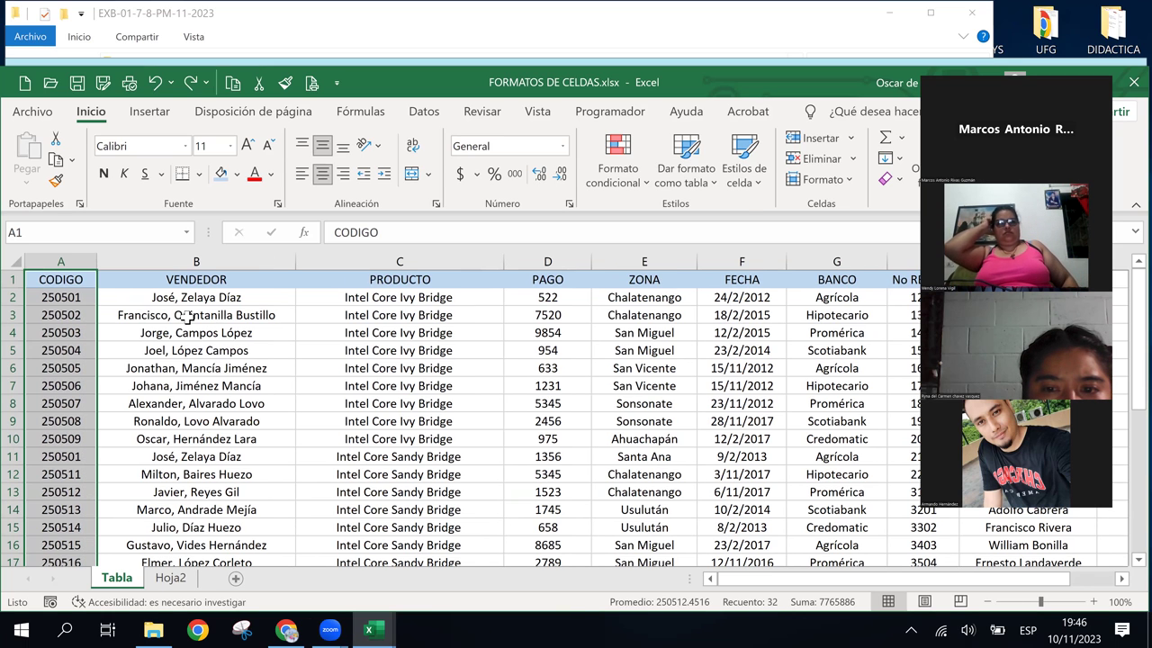
{"action": "double_click", "coordinate": [99, 263]}
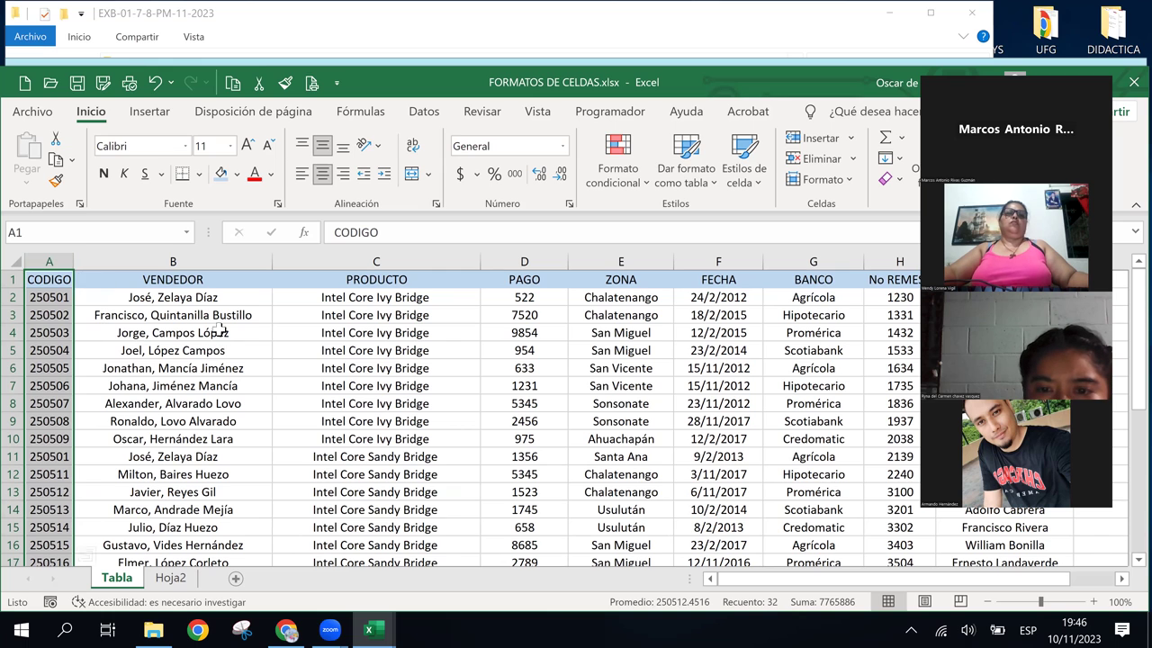
{"action": "left_click", "coordinate": [149, 310]}
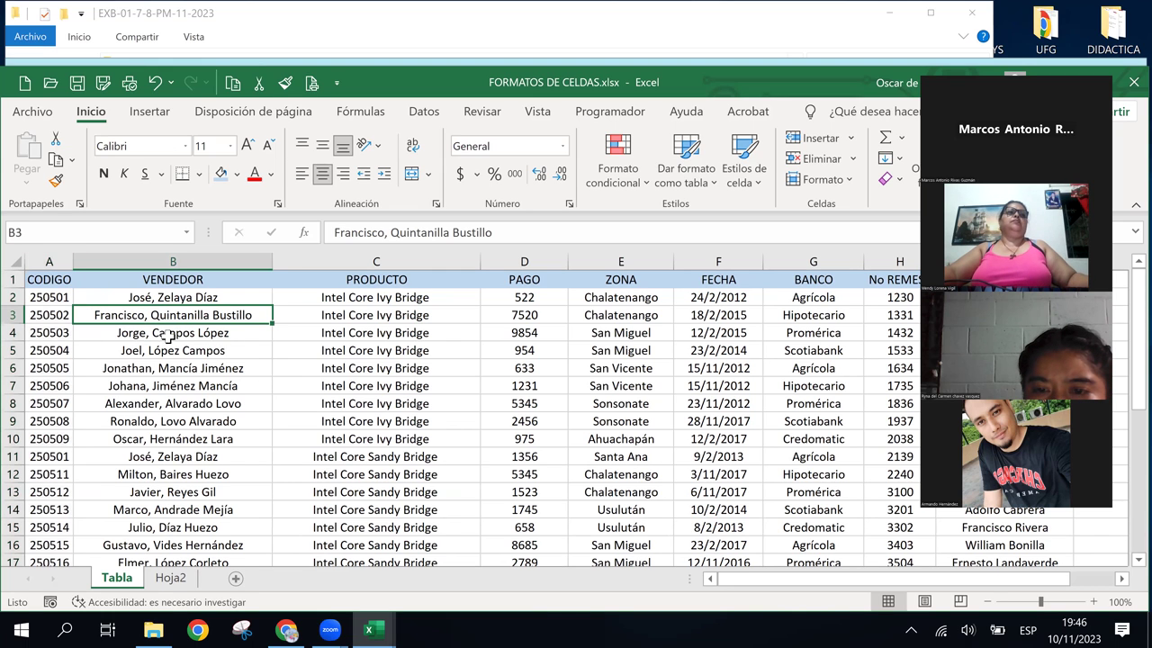
{"action": "left_click", "coordinate": [276, 331]}
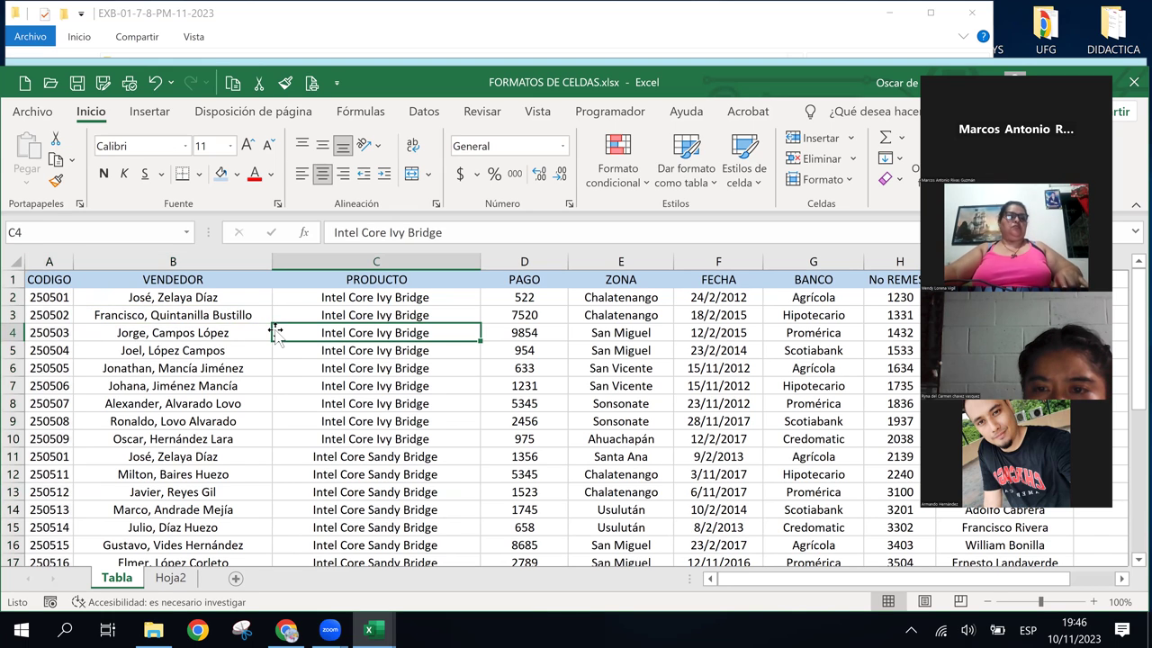
{"action": "left_click", "coordinate": [511, 297]}
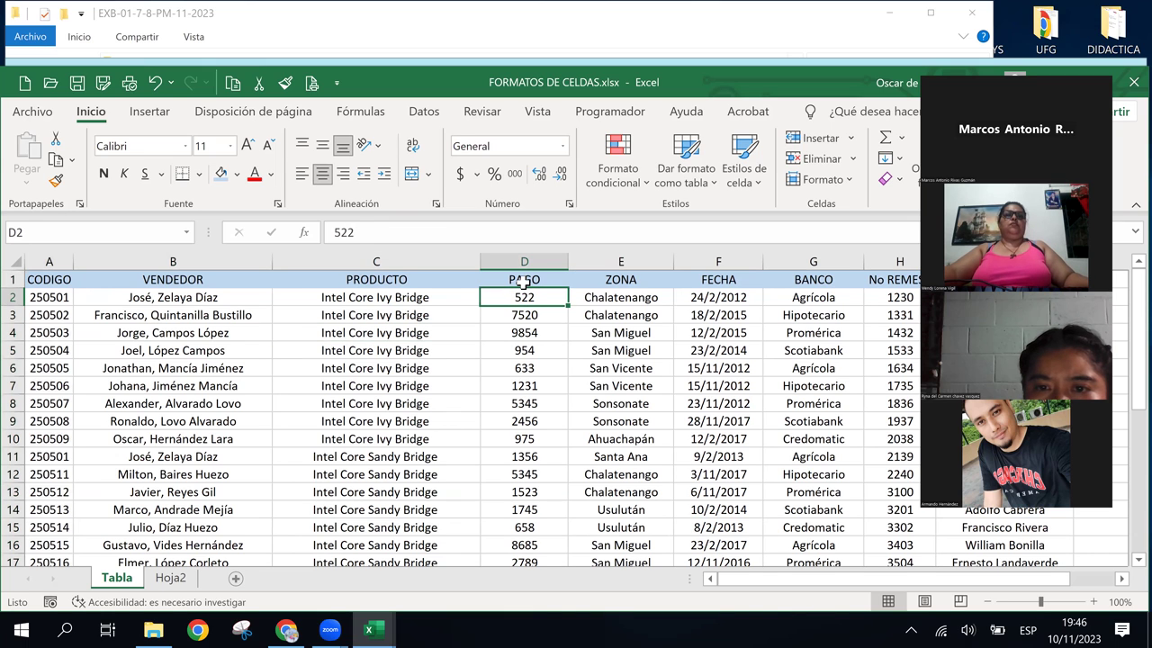
{"action": "left_click", "coordinate": [524, 281]}
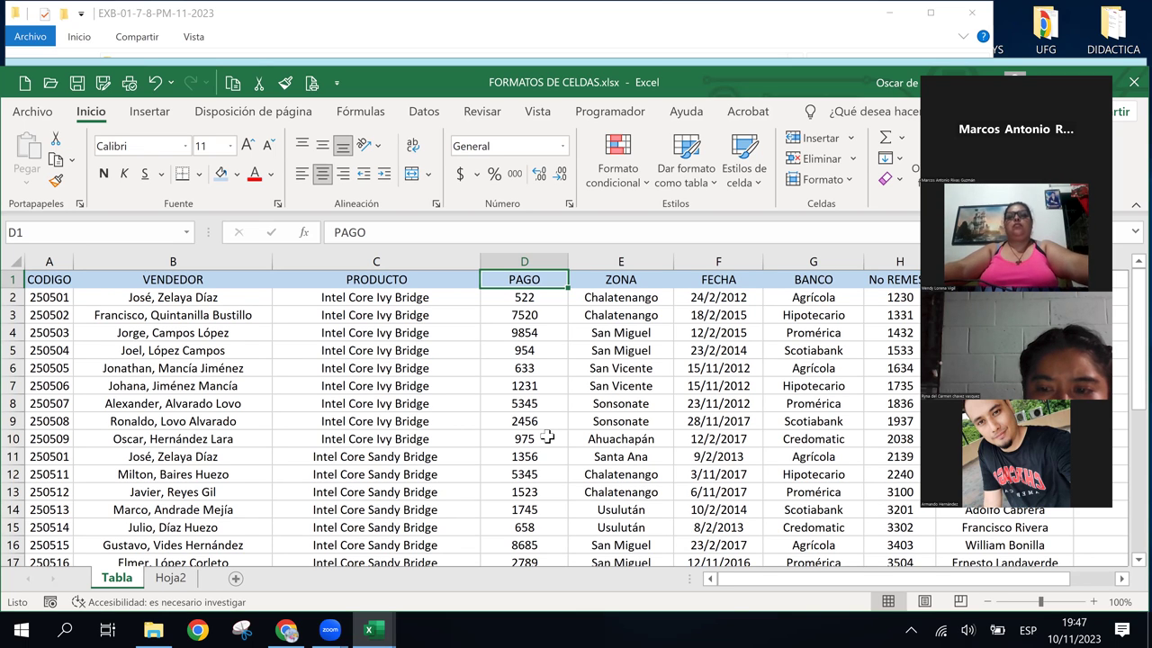
{"action": "left_click", "coordinate": [529, 260]}
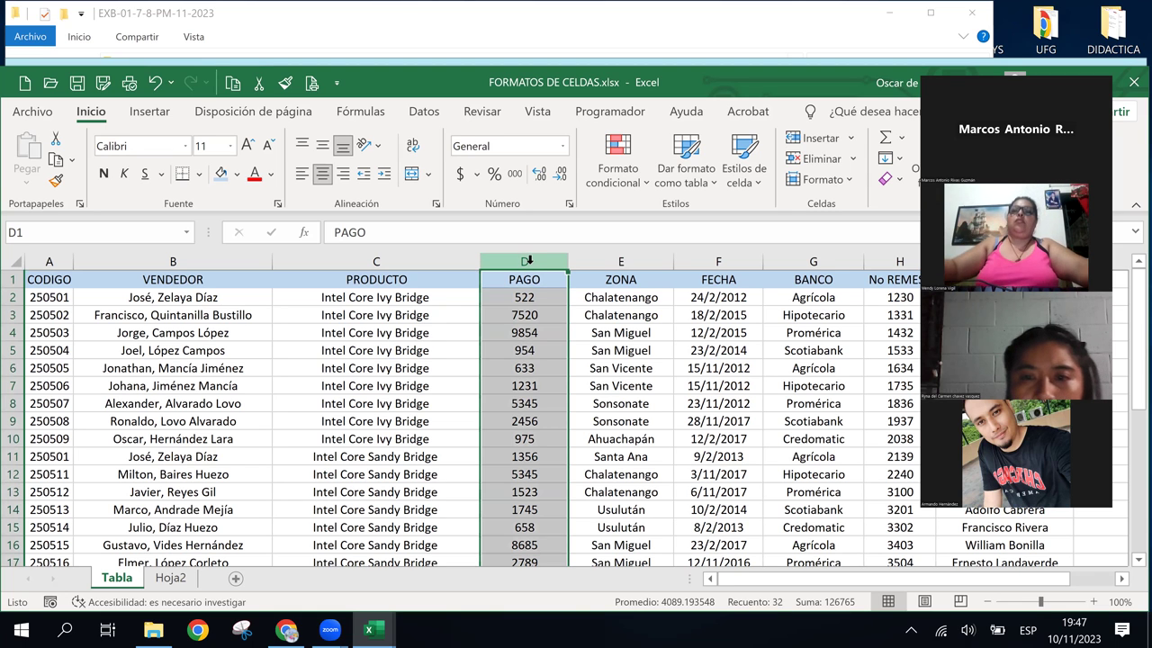
{"action": "left_click", "coordinate": [525, 332]}
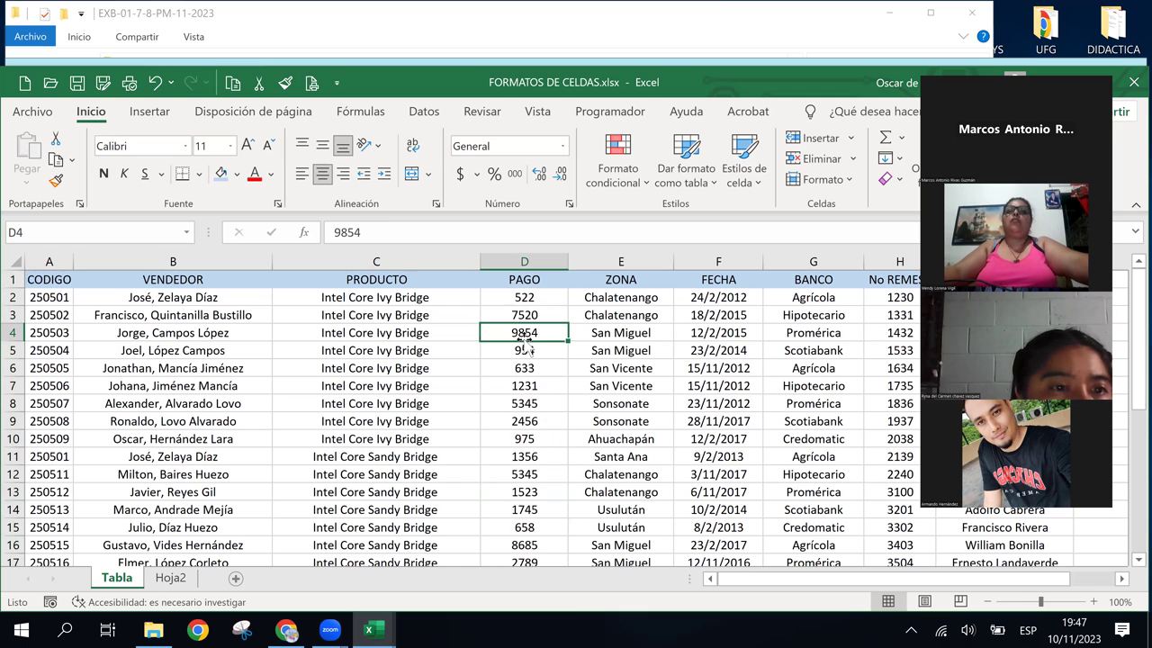
{"action": "left_click", "coordinate": [522, 261]}
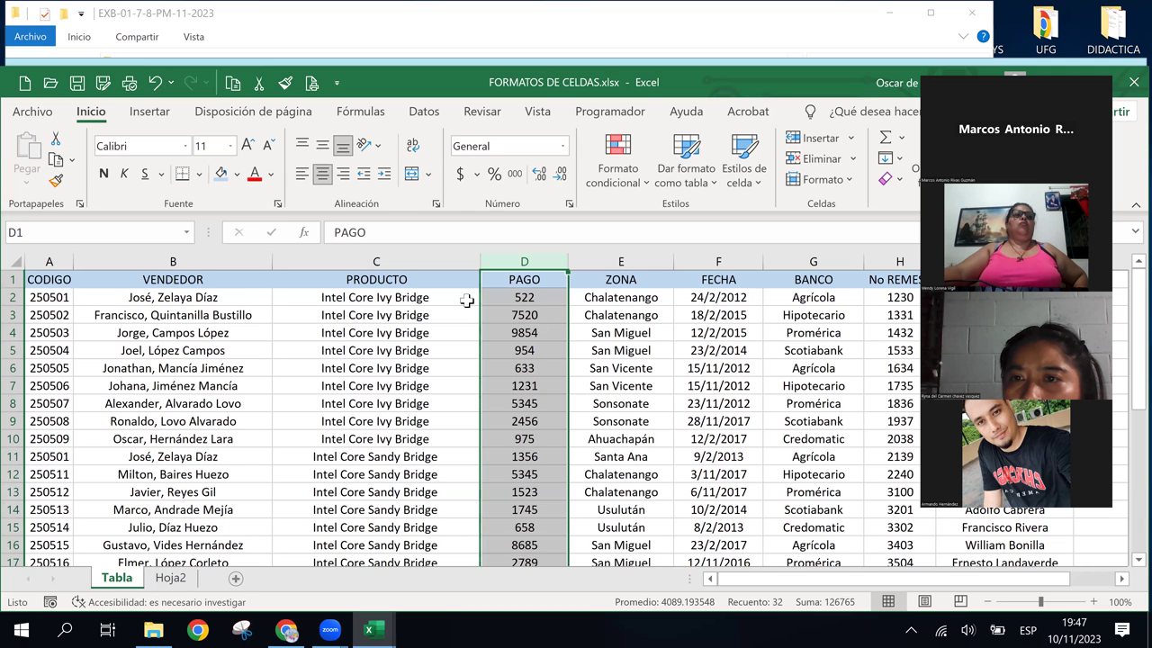
{"action": "left_click", "coordinate": [520, 304]}
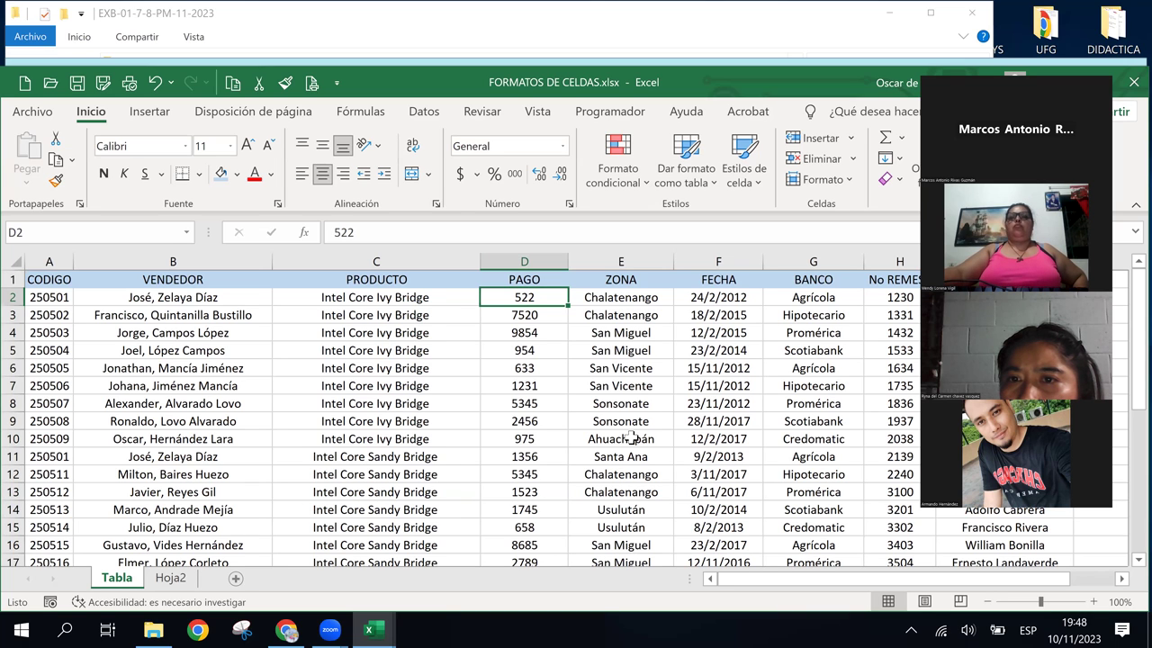
Select D2:D32 and try dollar accounting, then undo it and apply Number with two decimals
{"action": "key", "text": "ctrl+shift+Down"}
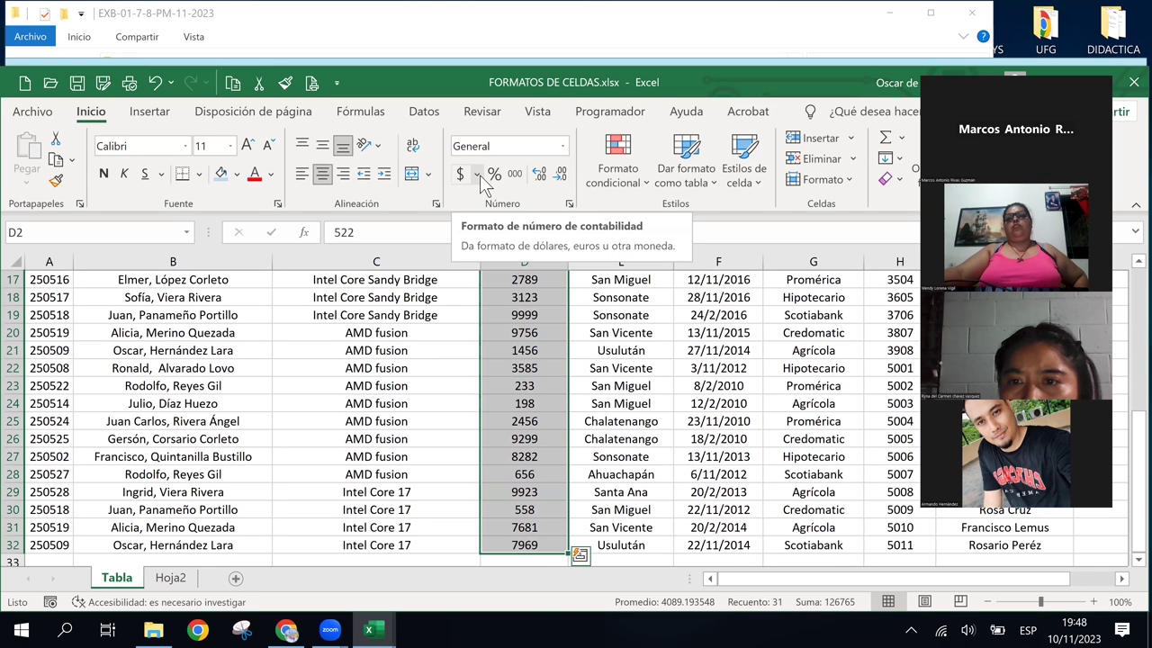
{"action": "left_click", "coordinate": [478, 175]}
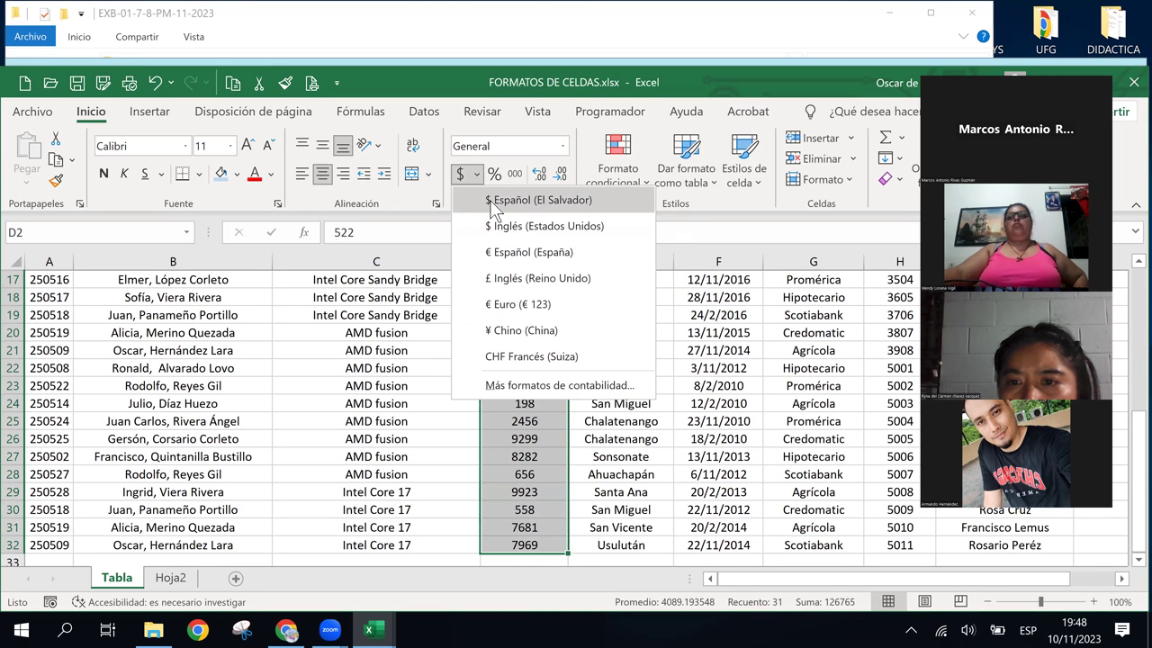
{"action": "left_click", "coordinate": [493, 202]}
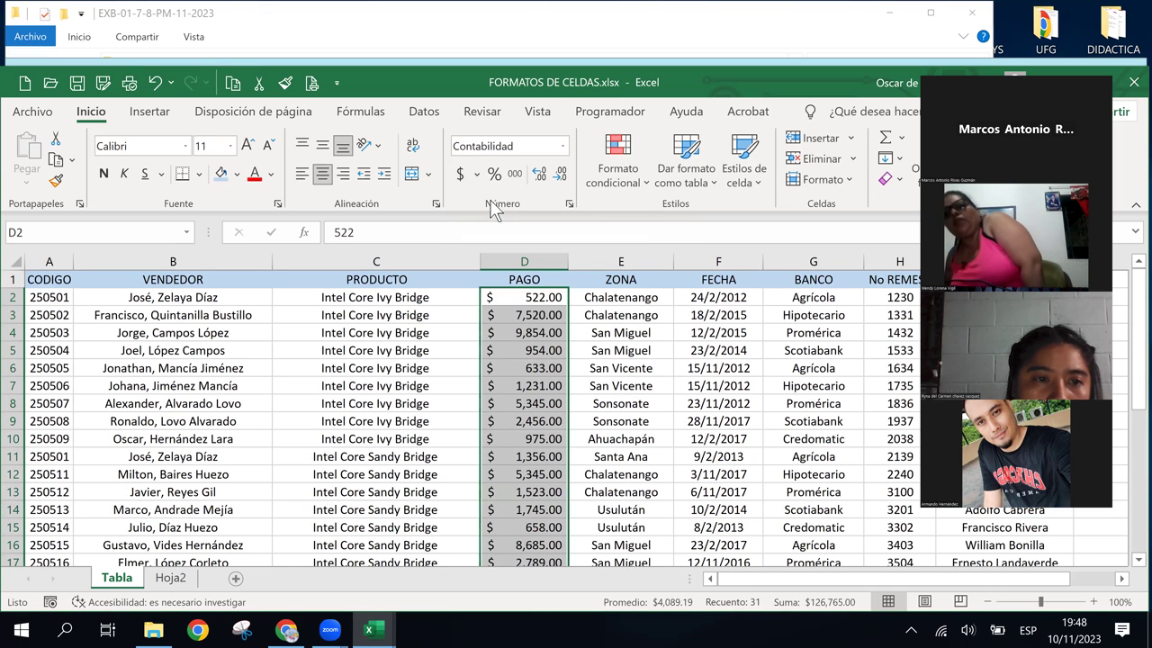
{"action": "left_click", "coordinate": [563, 146]}
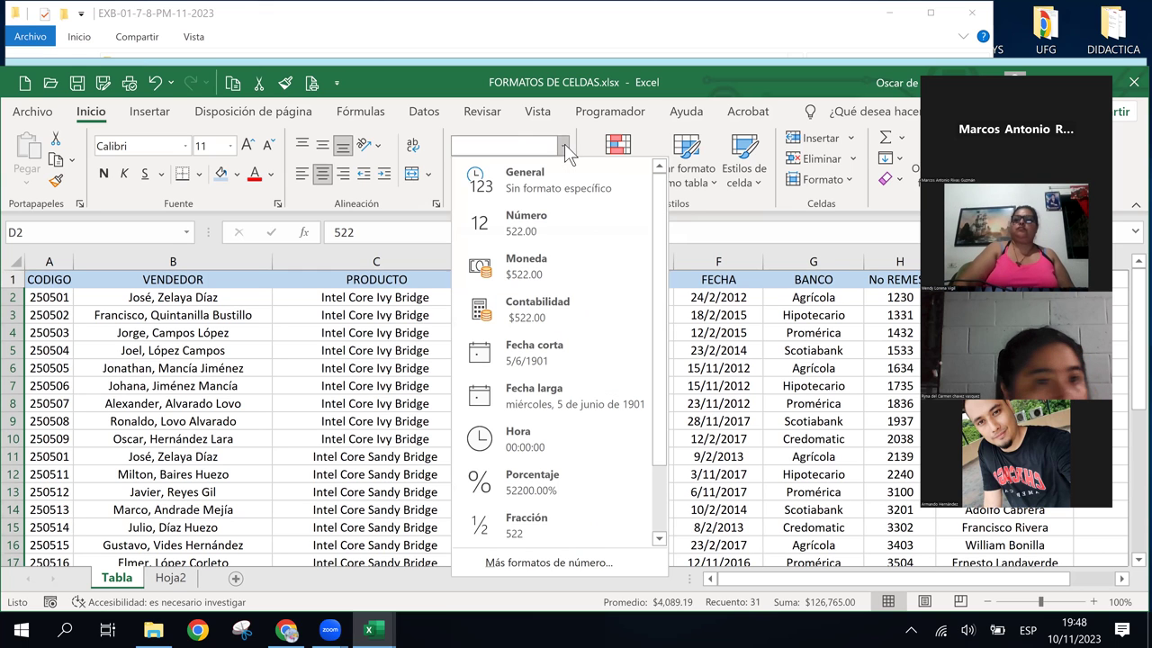
{"action": "left_click", "coordinate": [600, 563]}
{"action": "key", "text": "ctrl+z"}
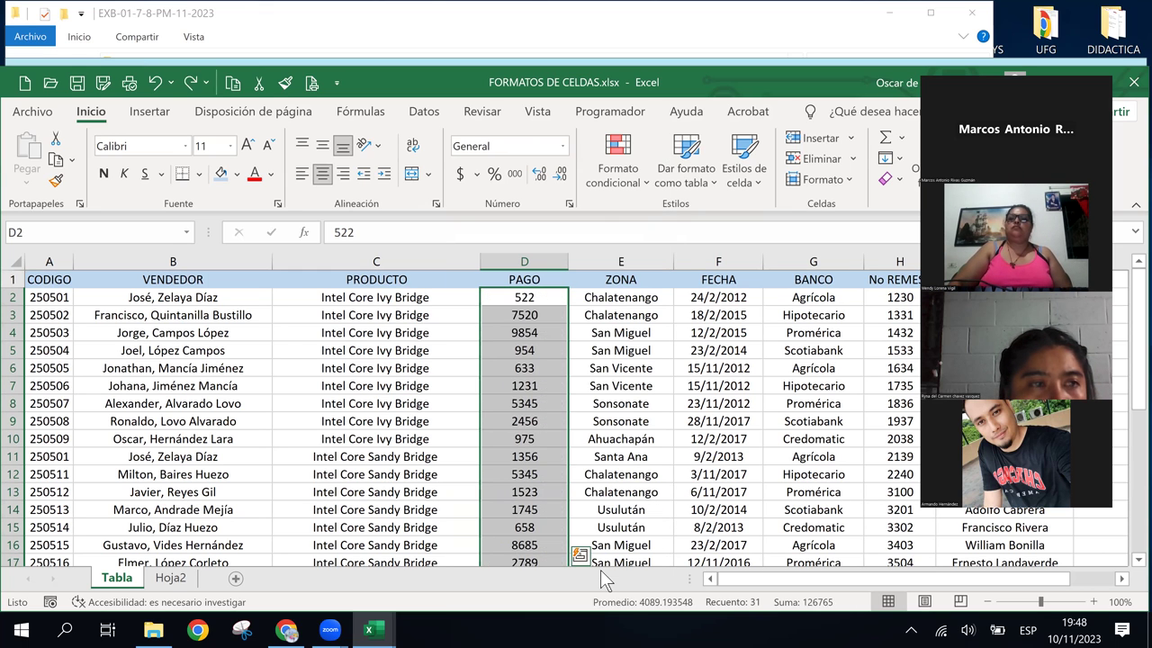
{"action": "left_click", "coordinate": [561, 147]}
{"action": "left_click", "coordinate": [536, 222]}
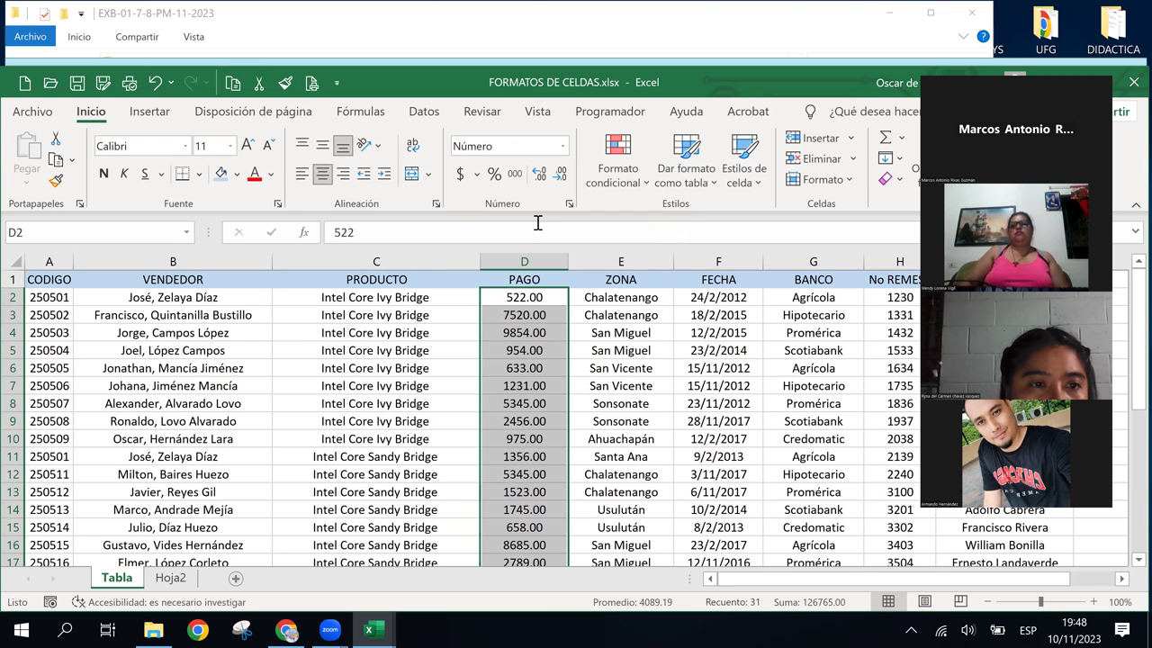
Switch the PAGO amounts to Moneda, then to $ Accounting Number Format
{"action": "left_click", "coordinate": [561, 149]}
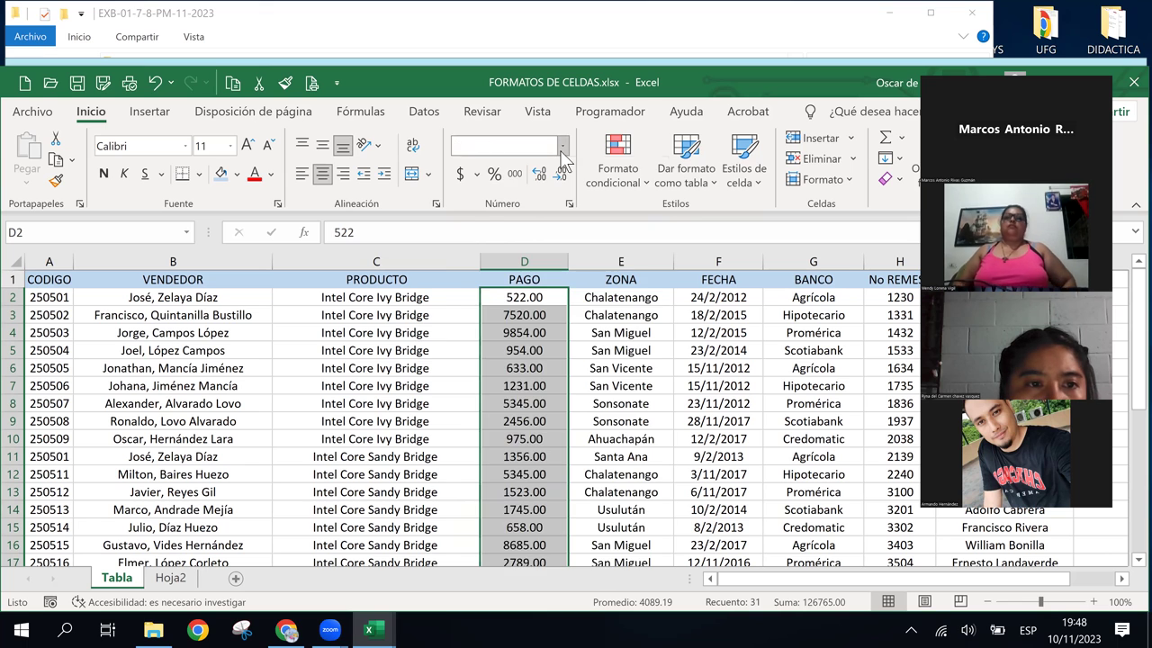
{"action": "left_click", "coordinate": [529, 268]}
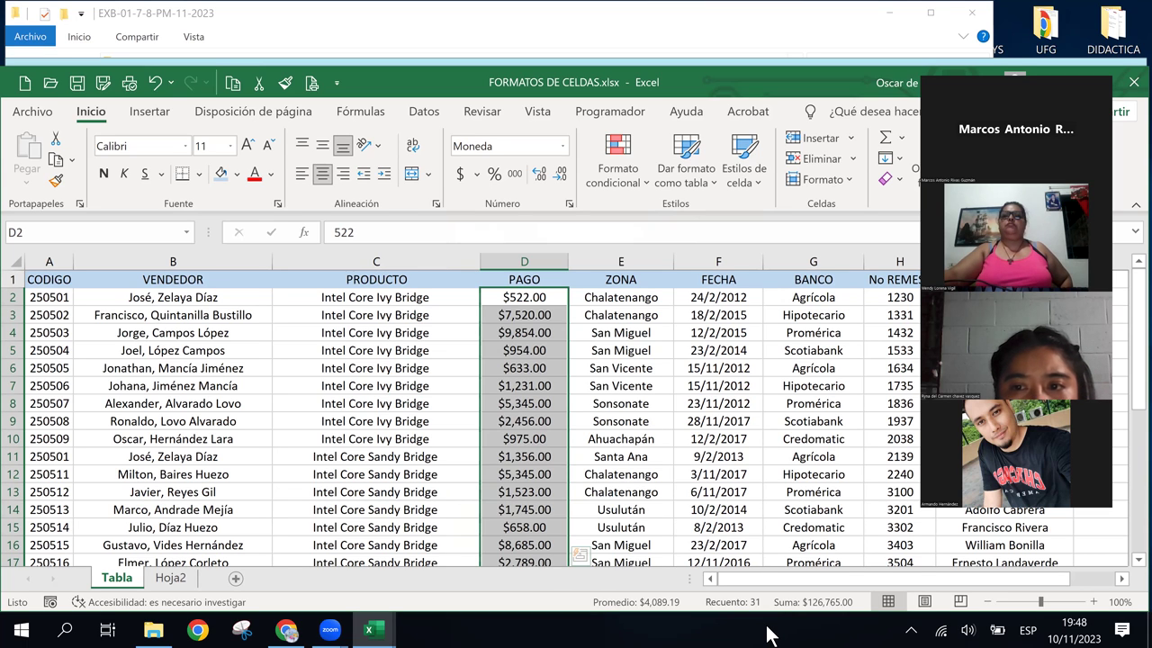
{"action": "left_click", "coordinate": [460, 175]}
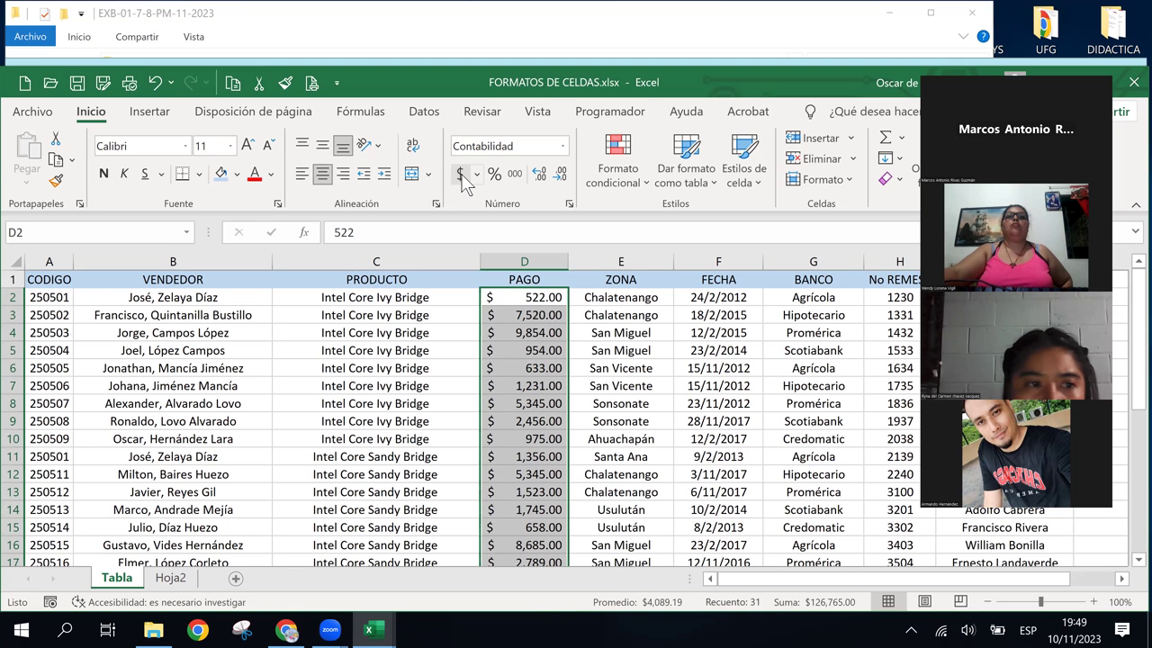
{"action": "key", "text": "Right"}
{"action": "key", "text": "Right"}
{"action": "key", "text": "Left"}
{"action": "key", "text": "Left"}
{"action": "key", "text": "Left"}
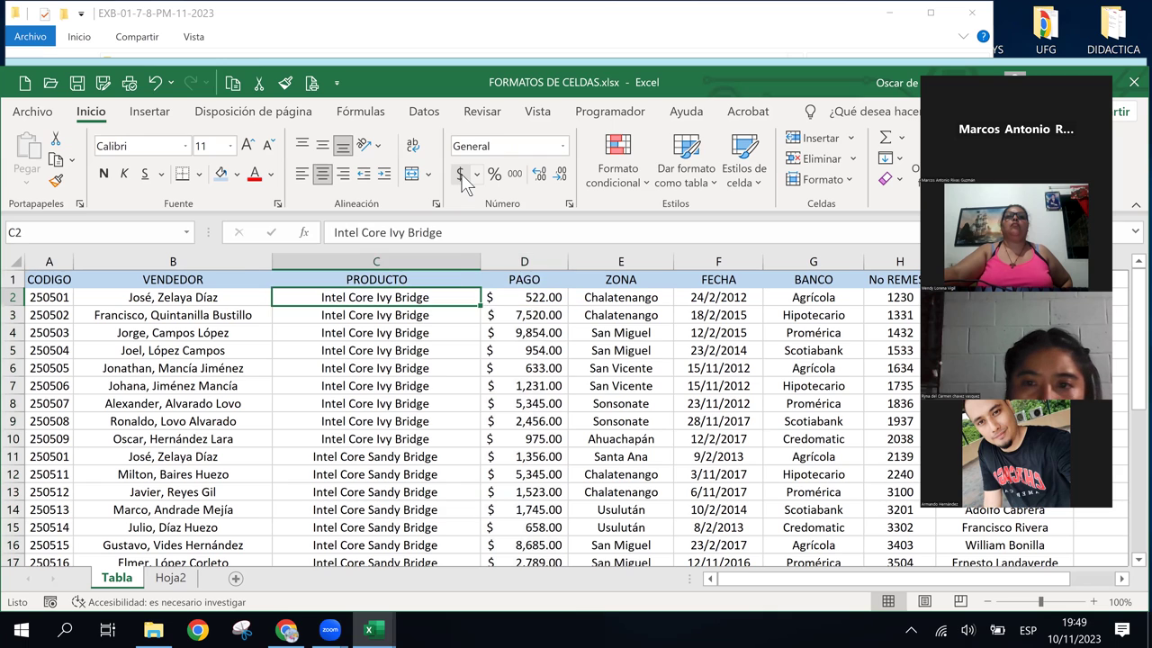
{"action": "key", "text": "Right"}
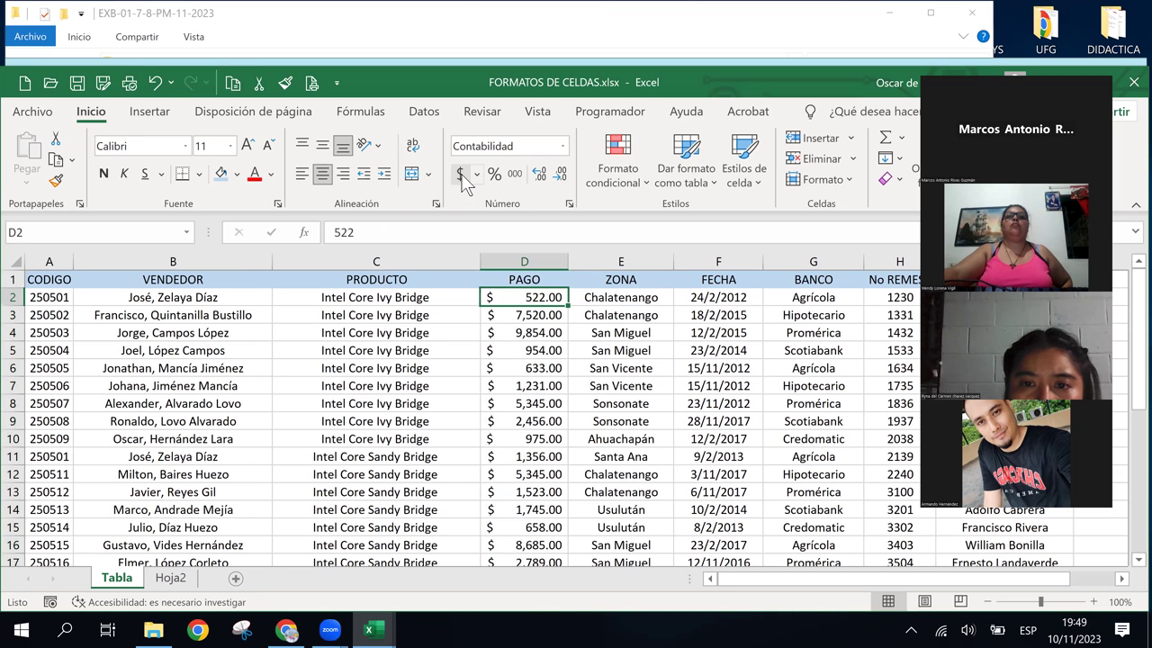
{"action": "left_click", "coordinate": [376, 621]}
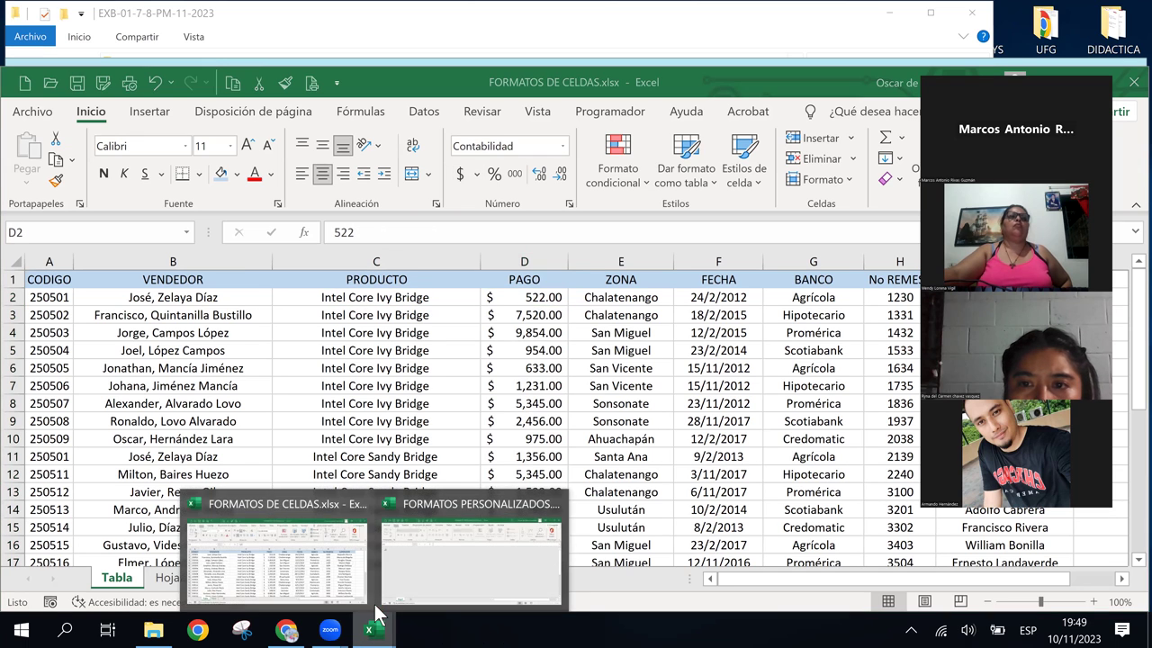
{"action": "left_click", "coordinate": [286, 630]}
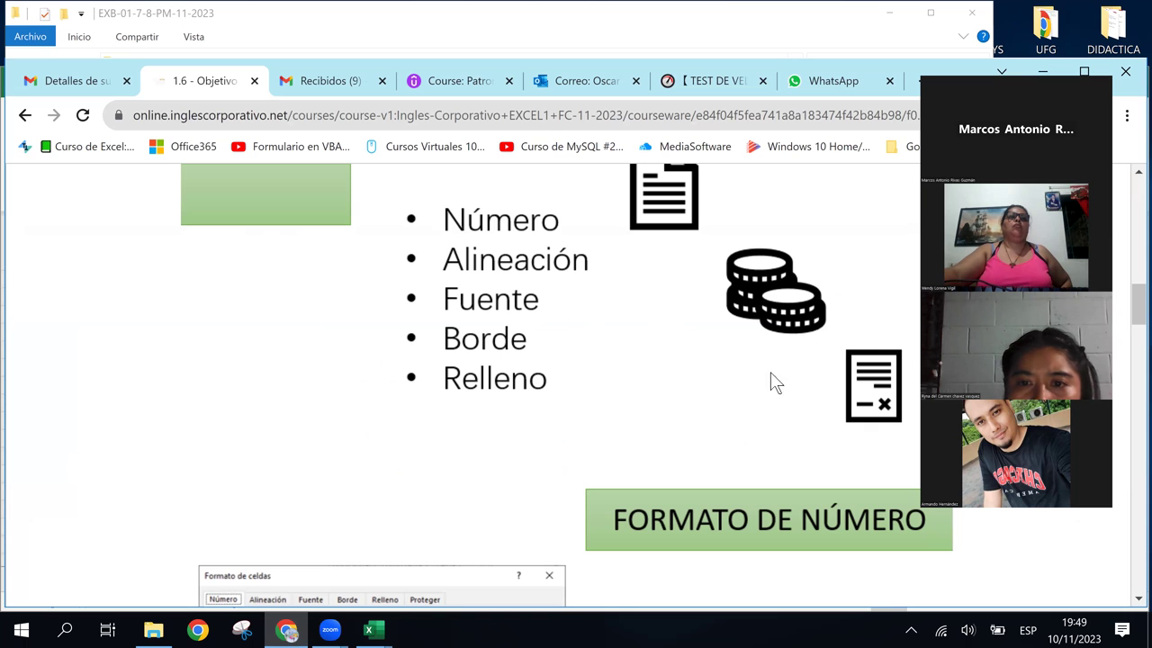
{"action": "scroll", "coordinate": [730, 479], "scroll_direction": "down", "scroll_amount": 2}
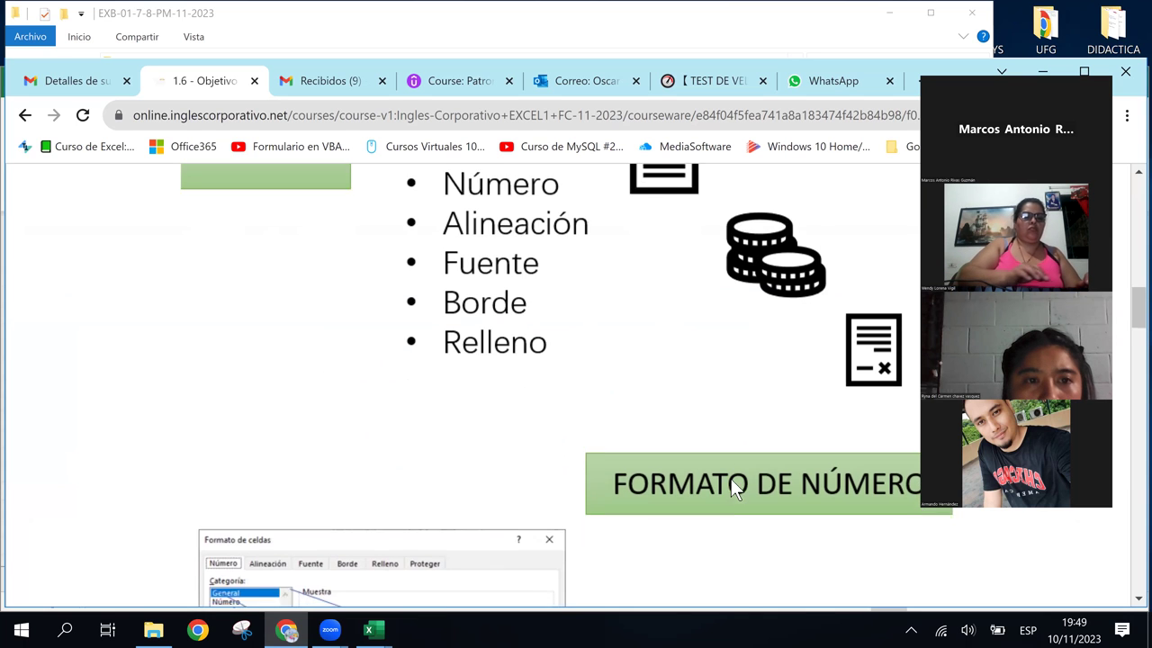
{"action": "scroll", "coordinate": [730, 486], "scroll_direction": "down", "scroll_amount": 2}
{"action": "scroll", "coordinate": [731, 486], "scroll_direction": "down", "scroll_amount": 3}
{"action": "scroll", "coordinate": [730, 486], "scroll_direction": "up", "scroll_amount": 3}
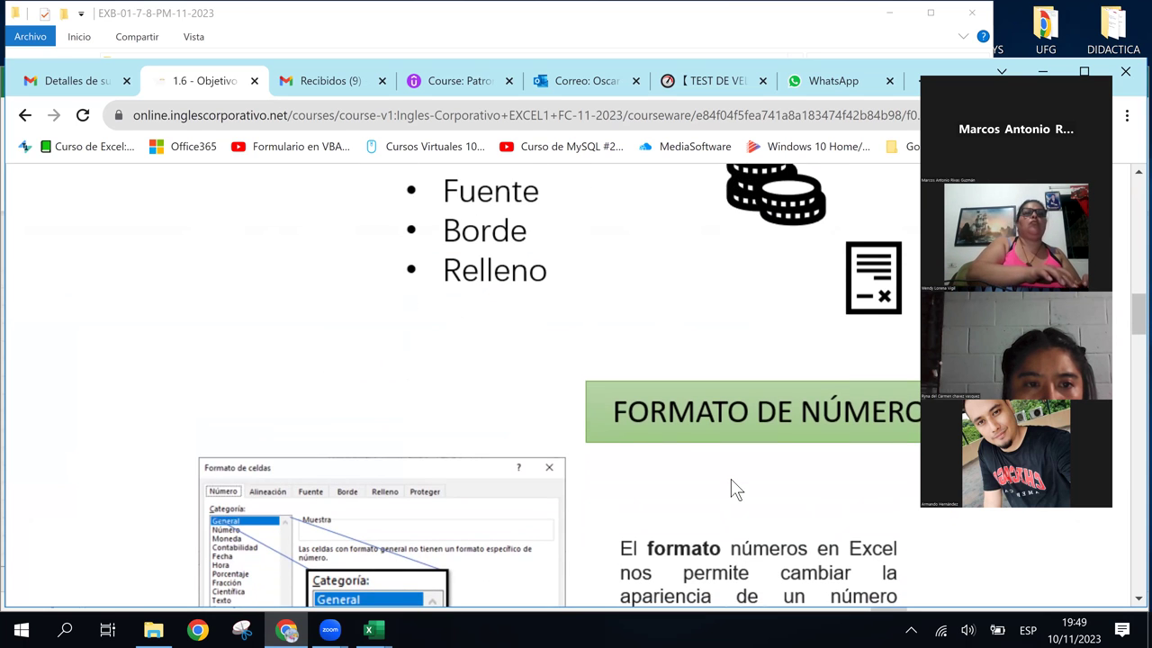
{"action": "scroll", "coordinate": [731, 487], "scroll_direction": "up", "scroll_amount": 1}
{"action": "scroll", "coordinate": [731, 487], "scroll_direction": "down", "scroll_amount": 1}
{"action": "scroll", "coordinate": [731, 488], "scroll_direction": "down", "scroll_amount": 1}
{"action": "scroll", "coordinate": [731, 488], "scroll_direction": "up", "scroll_amount": 1}
{"action": "scroll", "coordinate": [731, 487], "scroll_direction": "up", "scroll_amount": 2}
{"action": "scroll", "coordinate": [731, 487], "scroll_direction": "up", "scroll_amount": 2}
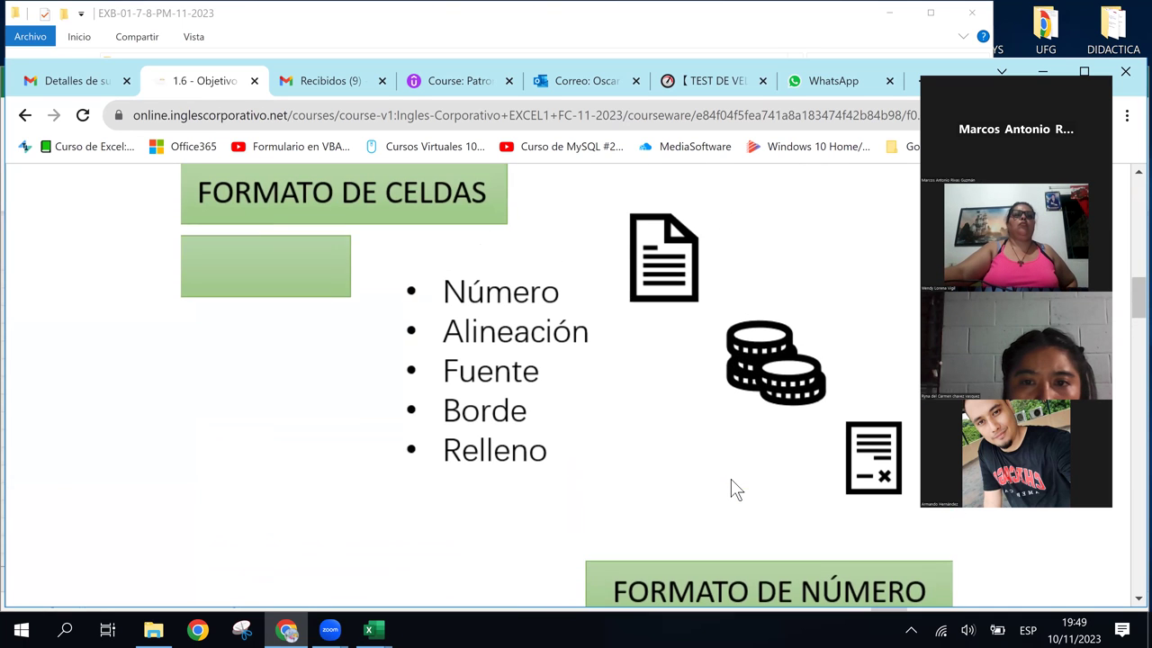
{"action": "scroll", "coordinate": [731, 489], "scroll_direction": "up", "scroll_amount": 1}
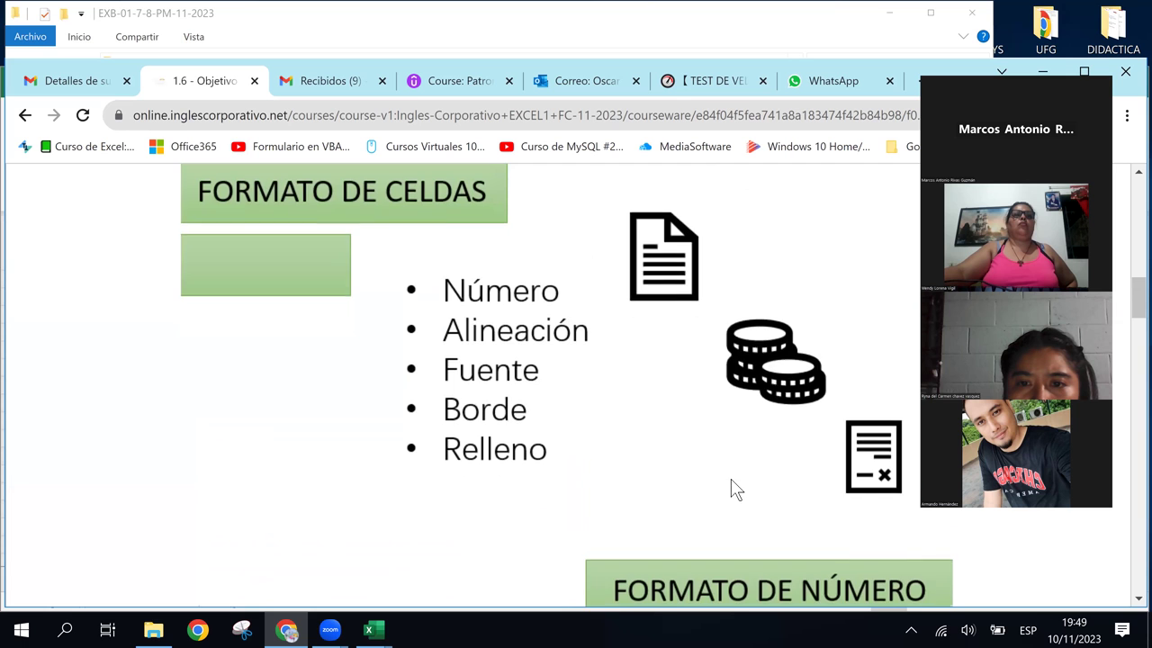
{"action": "scroll", "coordinate": [730, 488], "scroll_direction": "down", "scroll_amount": 5}
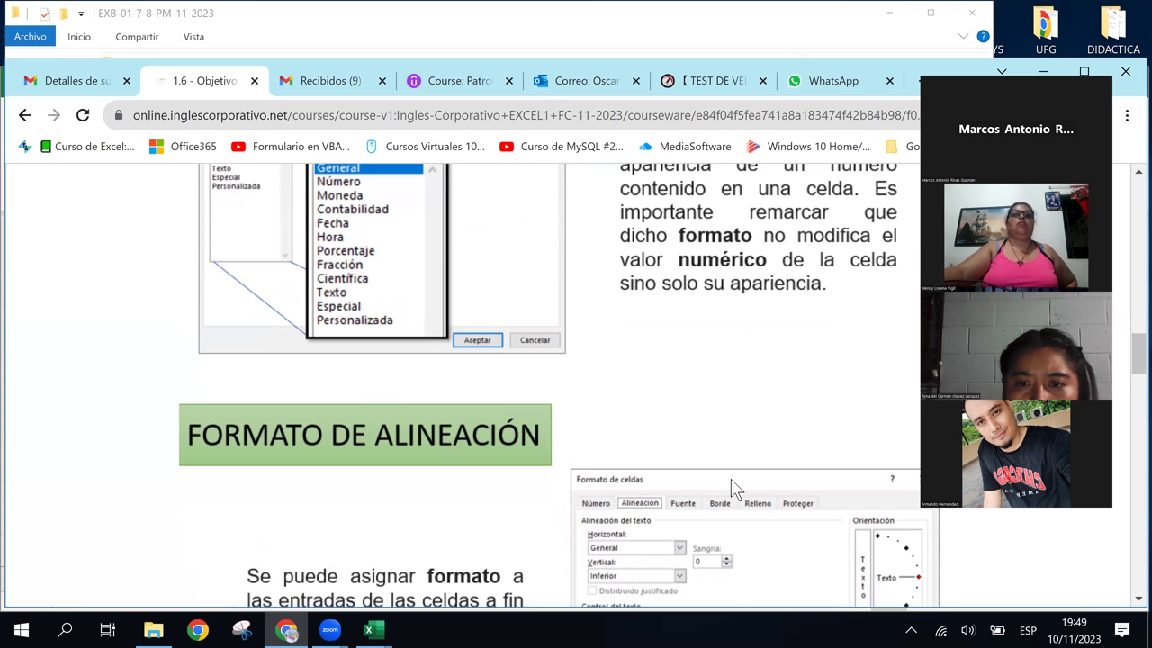
{"action": "scroll", "coordinate": [731, 489], "scroll_direction": "down", "scroll_amount": 3}
{"action": "scroll", "coordinate": [731, 488], "scroll_direction": "down", "scroll_amount": 3}
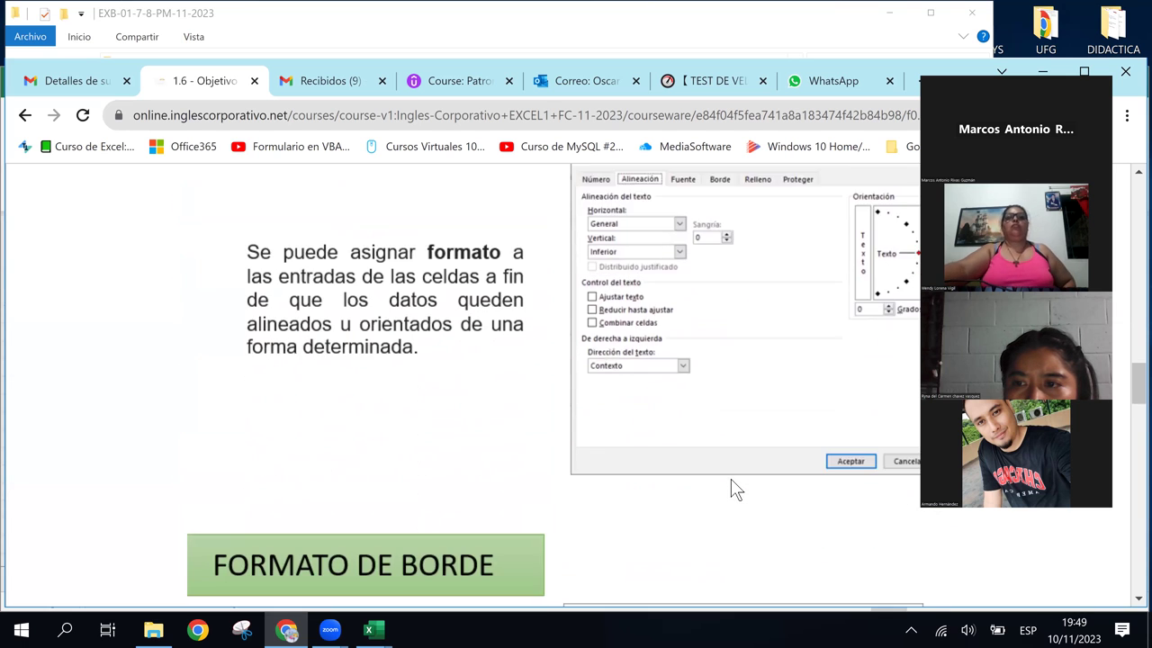
{"action": "scroll", "coordinate": [730, 478], "scroll_direction": "down", "scroll_amount": 1}
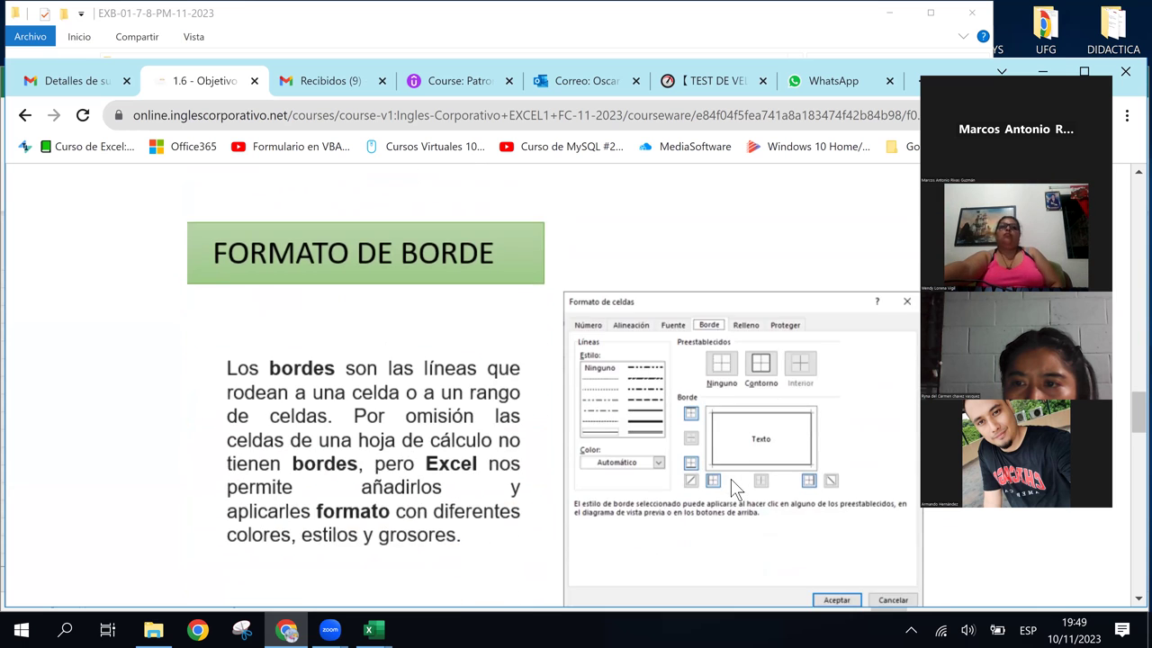
{"action": "scroll", "coordinate": [731, 478], "scroll_direction": "down", "scroll_amount": 3}
{"action": "scroll", "coordinate": [730, 478], "scroll_direction": "down", "scroll_amount": 1}
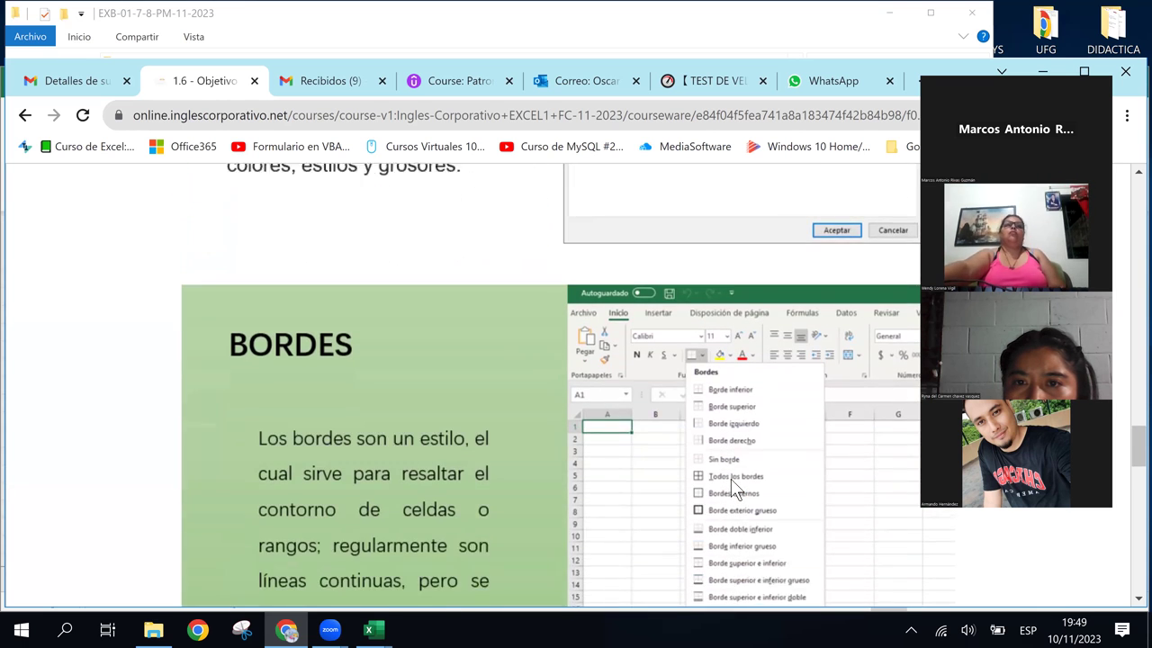
{"action": "scroll", "coordinate": [730, 479], "scroll_direction": "down", "scroll_amount": 2}
{"action": "scroll", "coordinate": [730, 479], "scroll_direction": "down", "scroll_amount": 2}
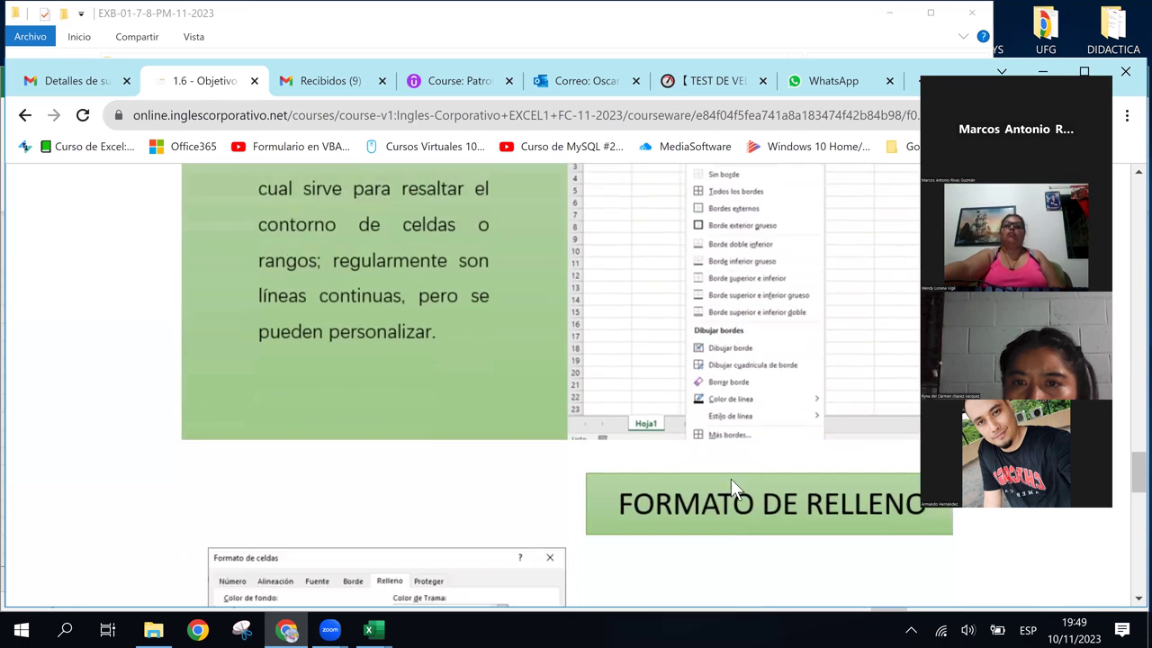
{"action": "scroll", "coordinate": [731, 478], "scroll_direction": "down", "scroll_amount": 2}
{"action": "scroll", "coordinate": [735, 486], "scroll_direction": "down", "scroll_amount": 2}
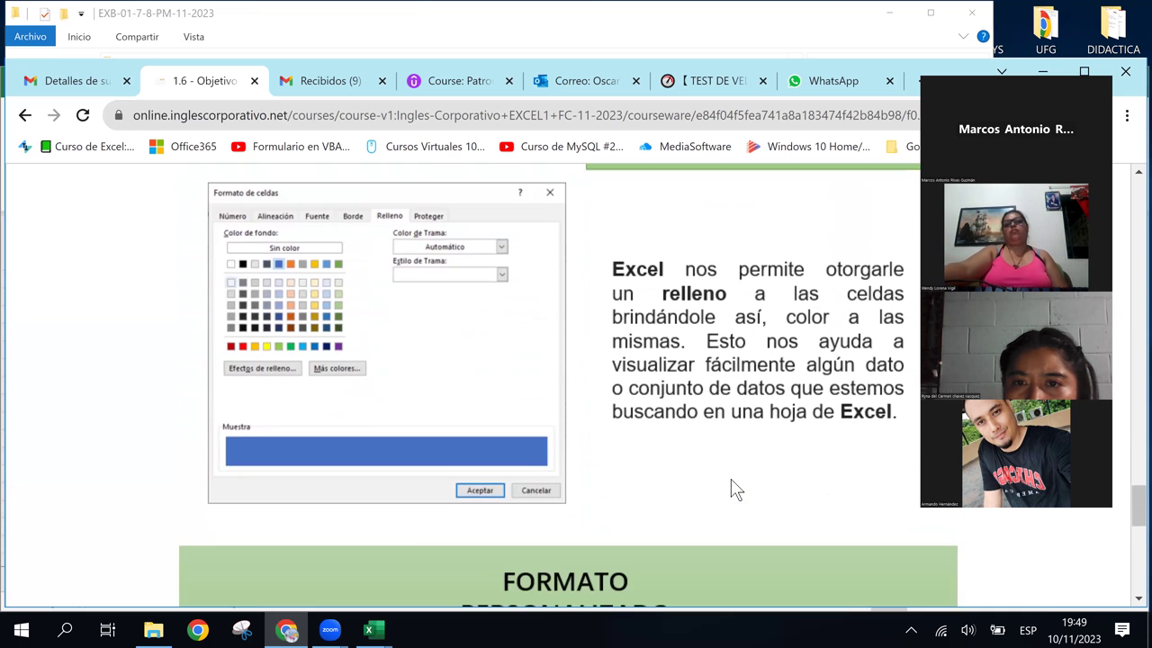
{"action": "scroll", "coordinate": [733, 486], "scroll_direction": "down", "scroll_amount": 1}
{"action": "scroll", "coordinate": [732, 483], "scroll_direction": "down", "scroll_amount": 1}
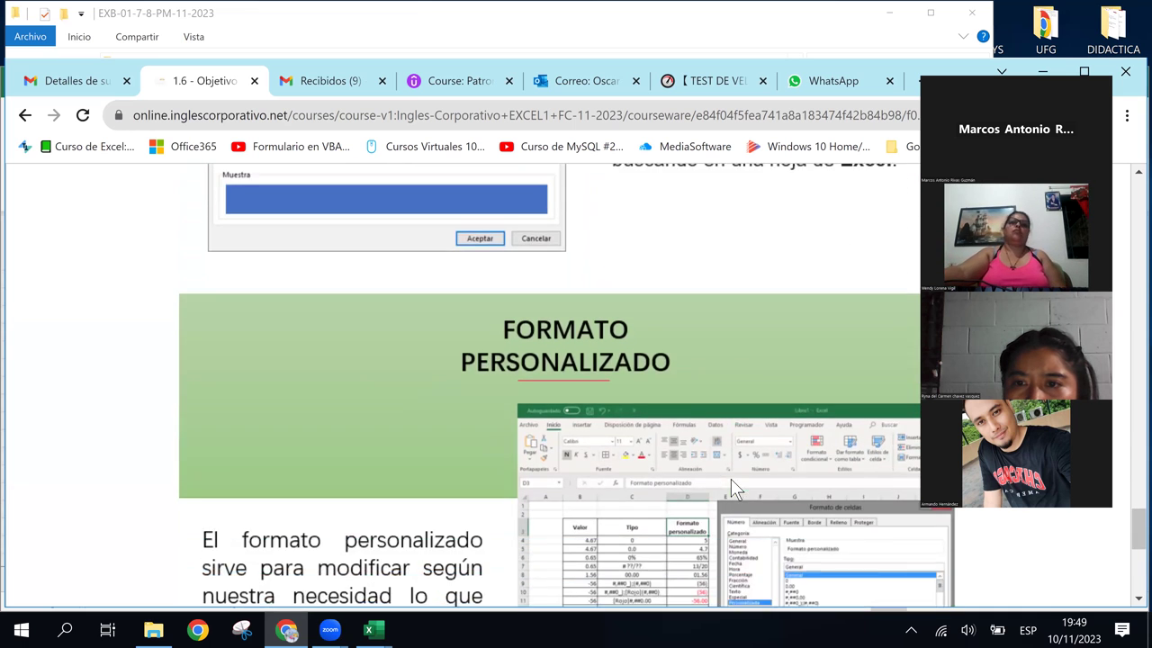
{"action": "scroll", "coordinate": [733, 486], "scroll_direction": "down", "scroll_amount": 2}
{"action": "scroll", "coordinate": [732, 486], "scroll_direction": "down", "scroll_amount": 1}
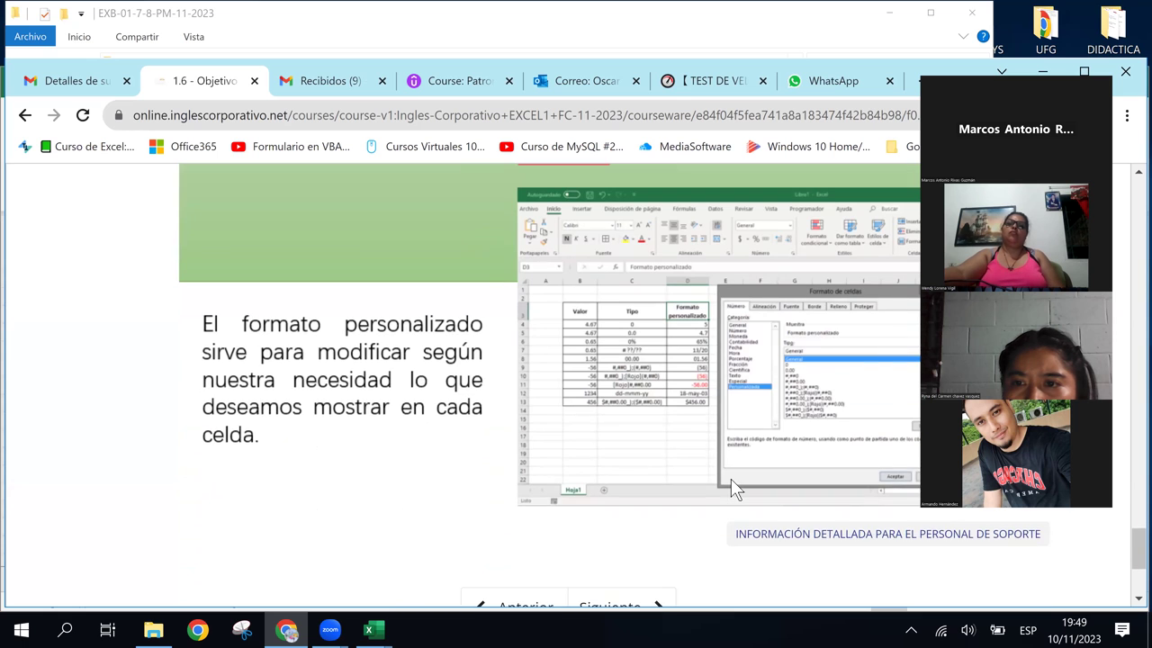
{"action": "scroll", "coordinate": [731, 486], "scroll_direction": "down", "scroll_amount": 1}
{"action": "scroll", "coordinate": [731, 486], "scroll_direction": "up", "scroll_amount": 1}
{"action": "scroll", "coordinate": [731, 479], "scroll_direction": "up", "scroll_amount": 3}
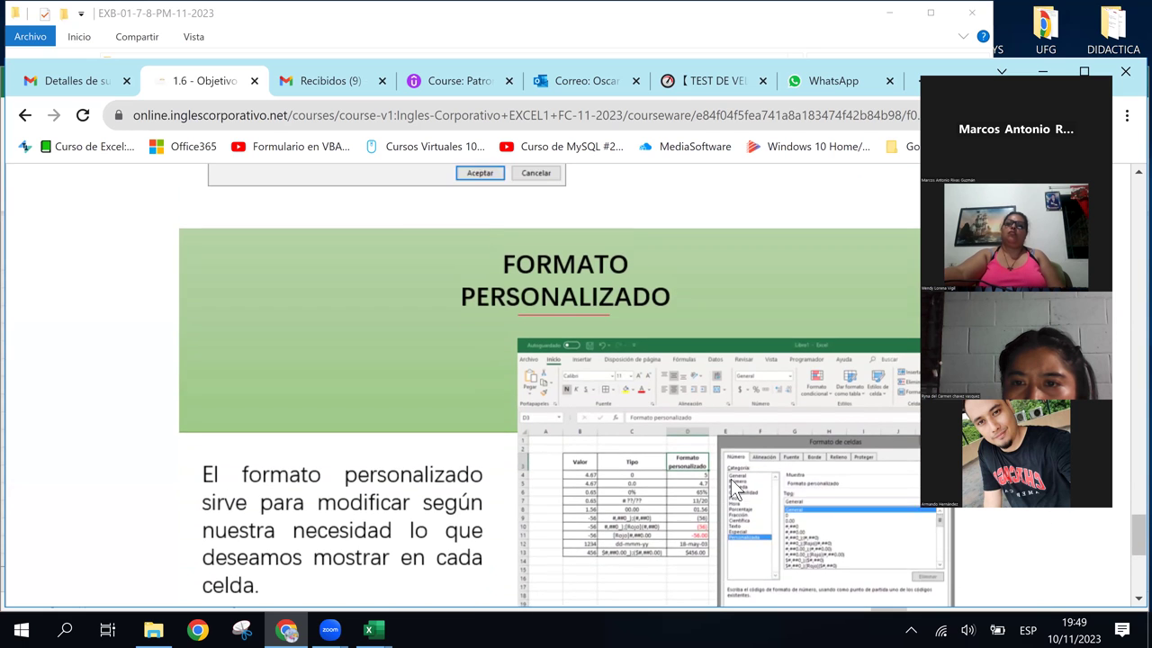
{"action": "scroll", "coordinate": [730, 479], "scroll_direction": "up", "scroll_amount": 5}
{"action": "scroll", "coordinate": [731, 478], "scroll_direction": "up", "scroll_amount": 2}
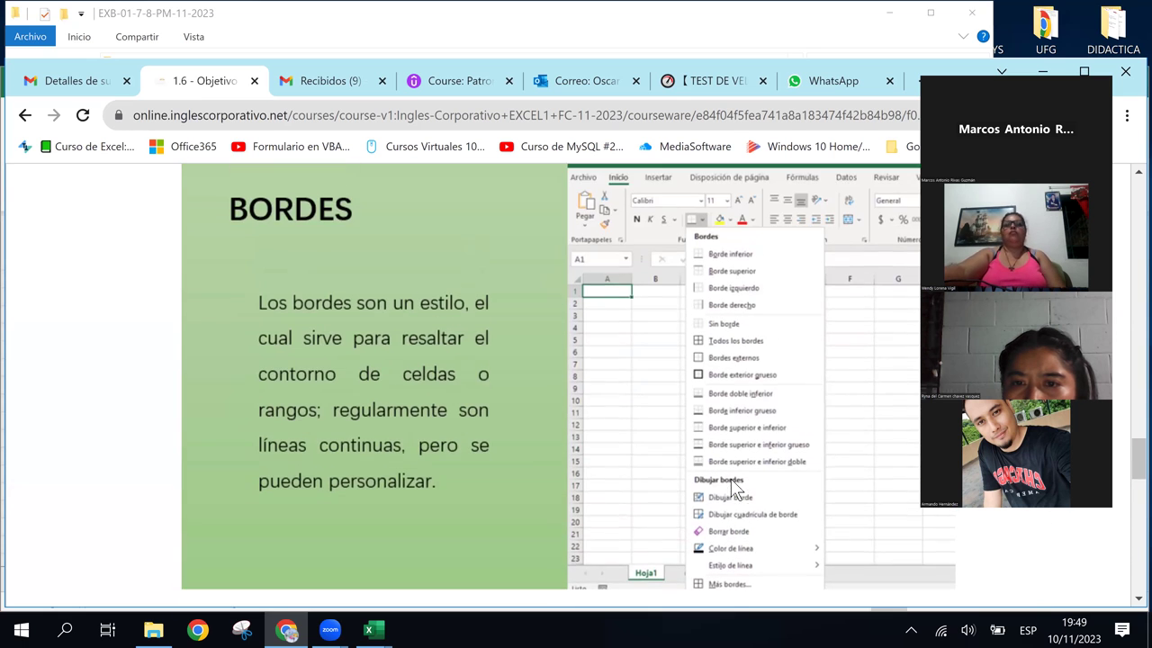
{"action": "scroll", "coordinate": [731, 479], "scroll_direction": "up", "scroll_amount": 1}
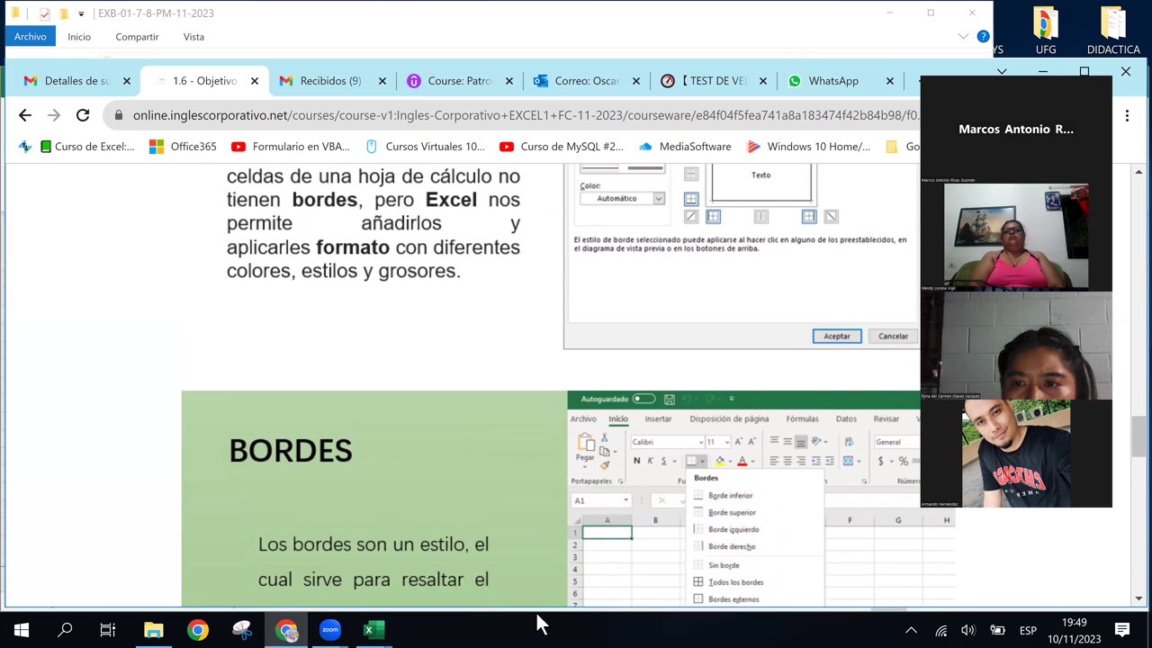
{"action": "left_click", "coordinate": [373, 628]}
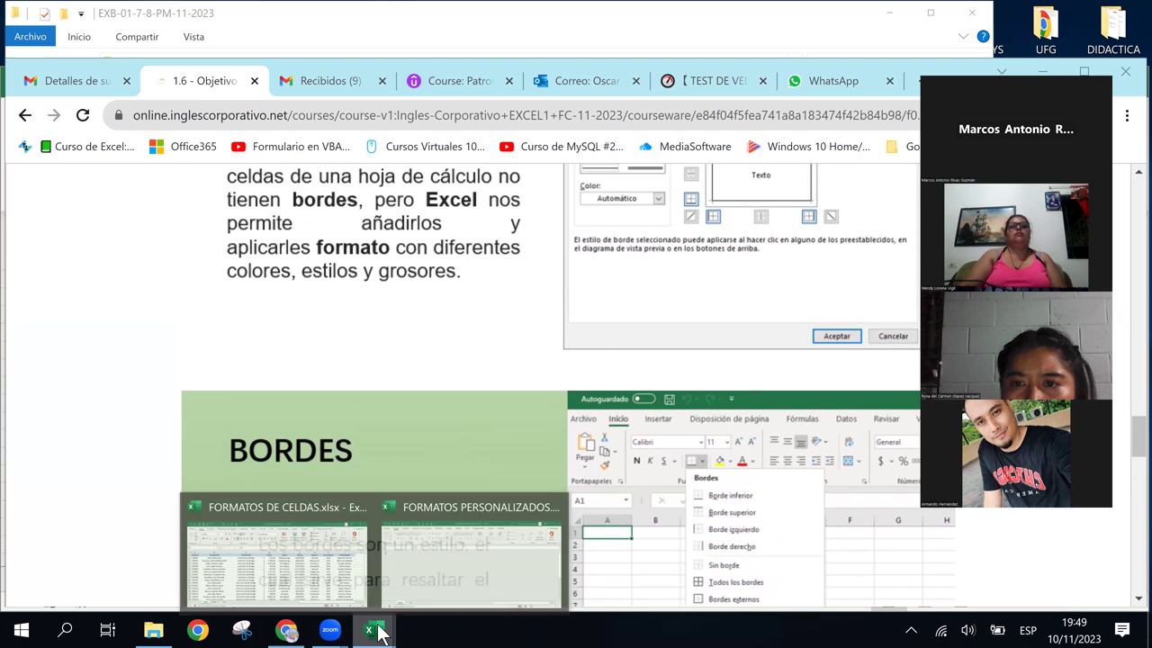
{"action": "left_click", "coordinate": [310, 591]}
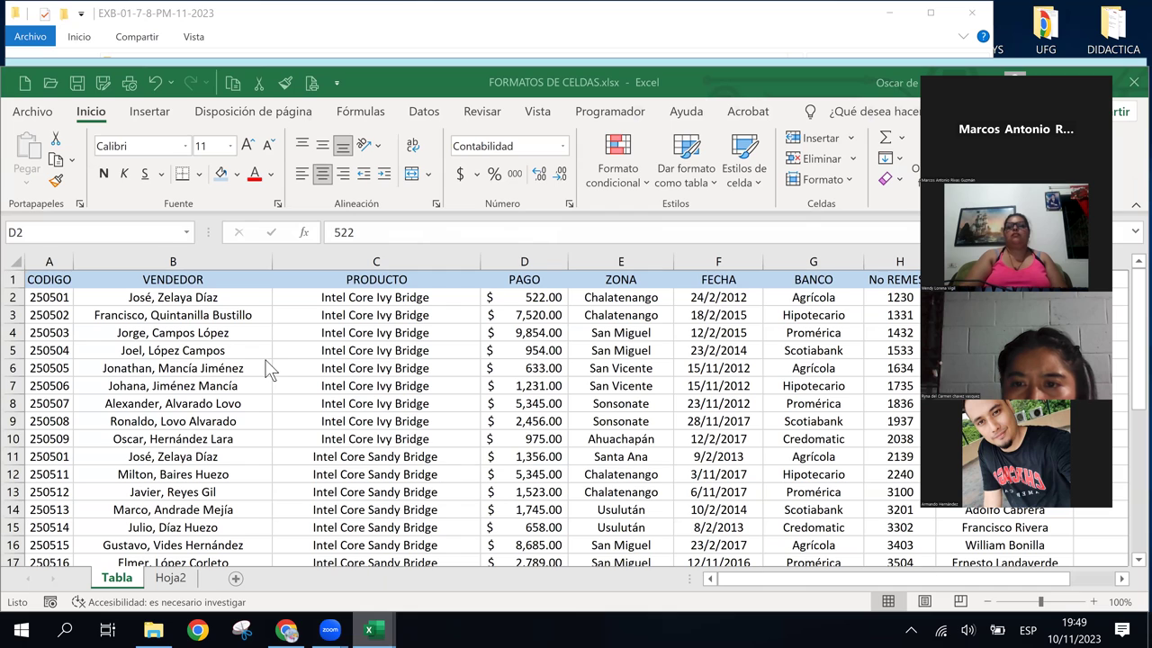
{"action": "left_click", "coordinate": [42, 298]}
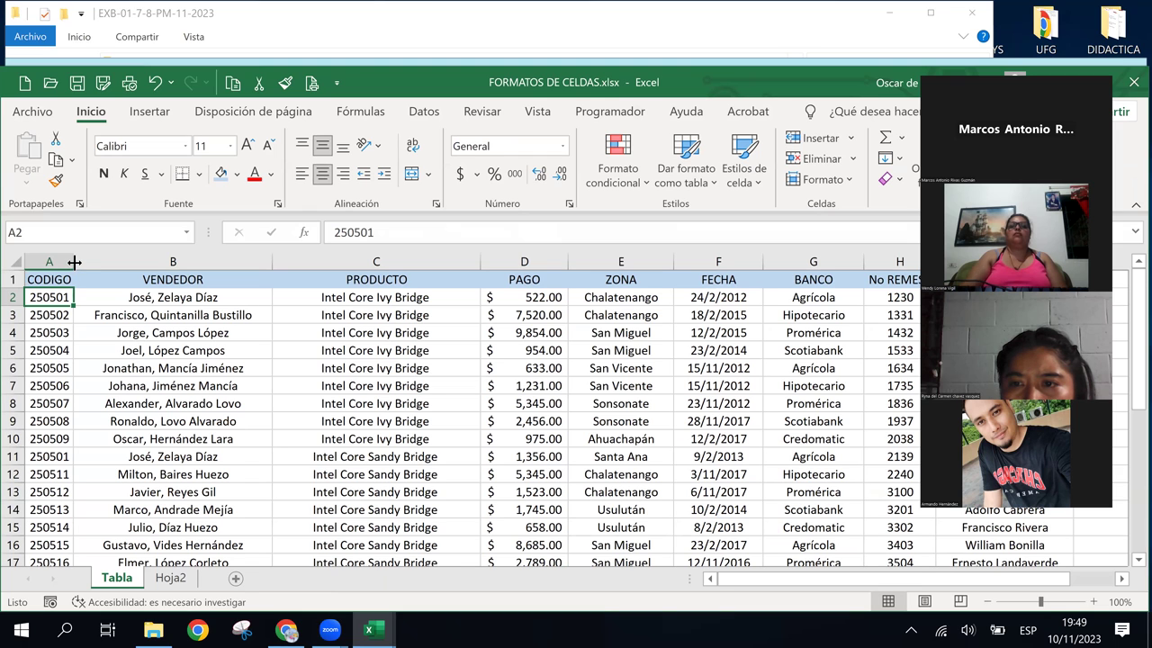
{"action": "left_click_drag", "start_coordinate": [74, 261], "coordinate": [93, 262]}
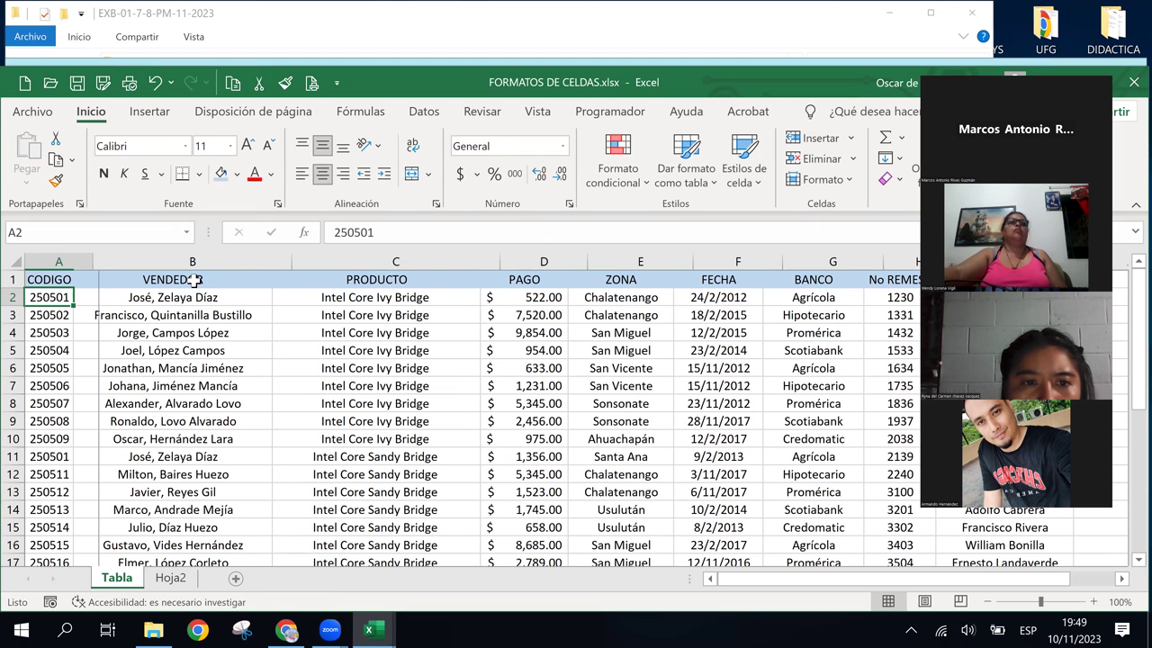
{"action": "left_click_drag", "start_coordinate": [195, 280], "coordinate": [191, 280]}
{"action": "left_click", "coordinate": [152, 381]}
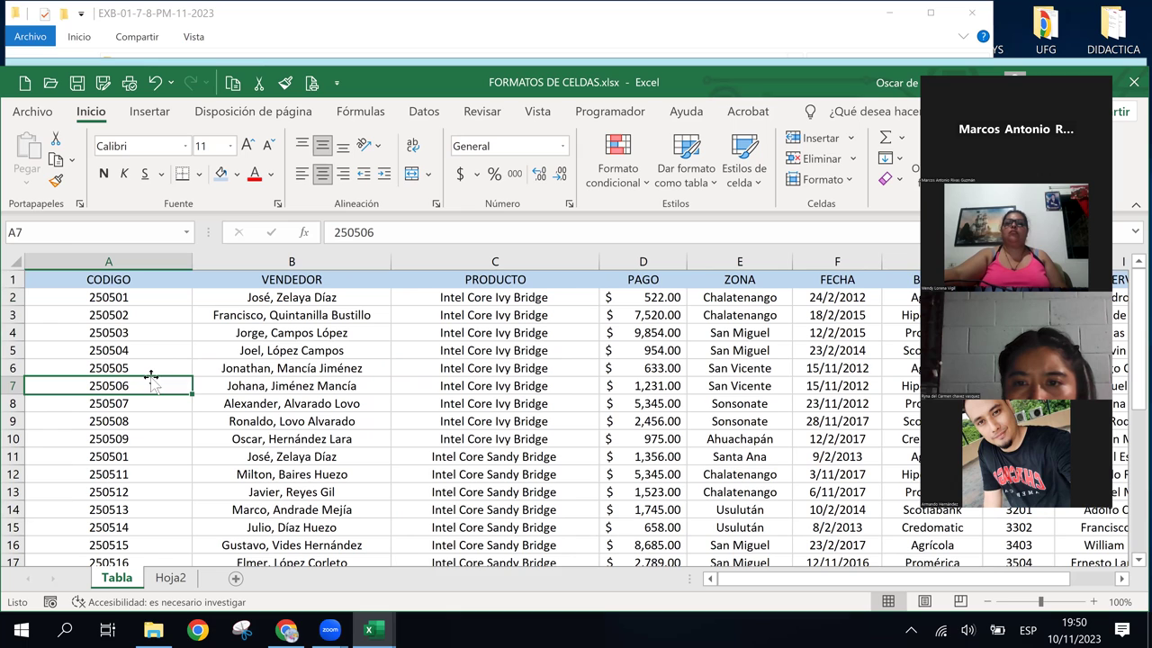
{"action": "left_click", "coordinate": [144, 312]}
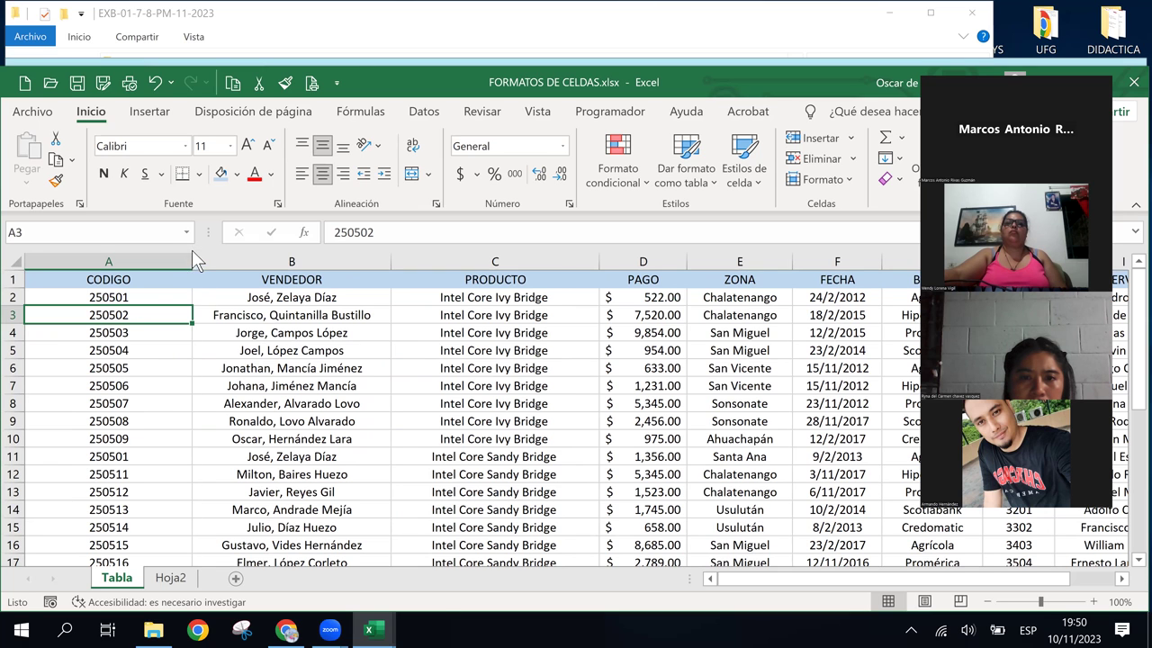
{"action": "left_click_drag", "start_coordinate": [191, 257], "coordinate": [194, 261]}
{"action": "double_click", "coordinate": [194, 261]}
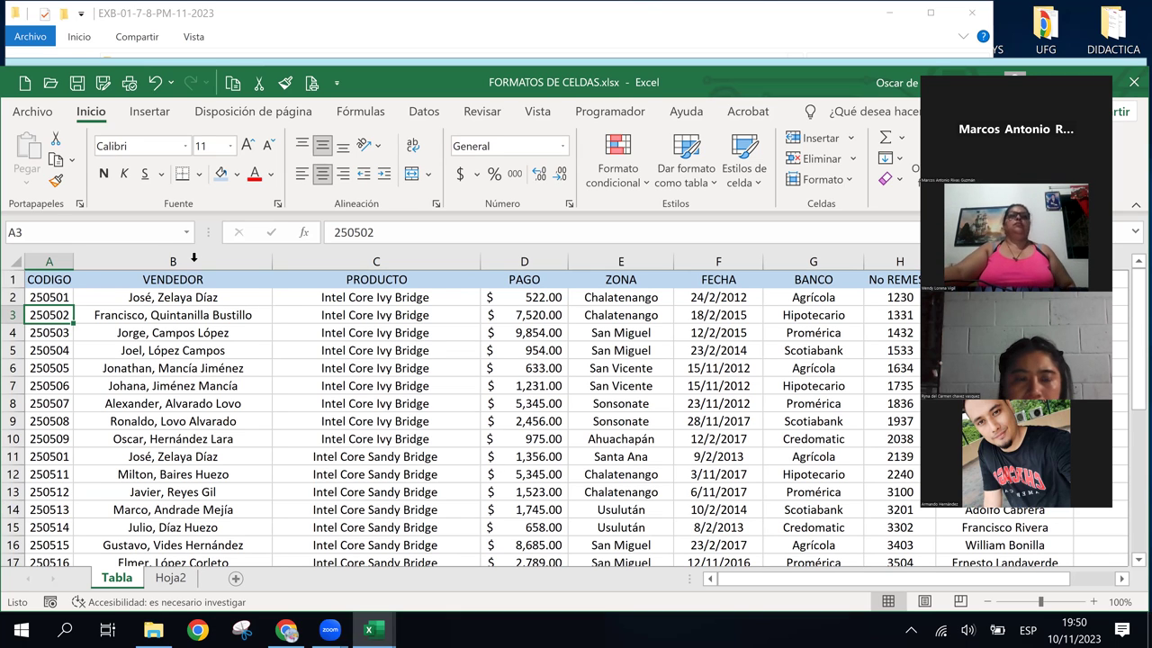
{"action": "key", "text": "Right"}
{"action": "key", "text": "Right"}
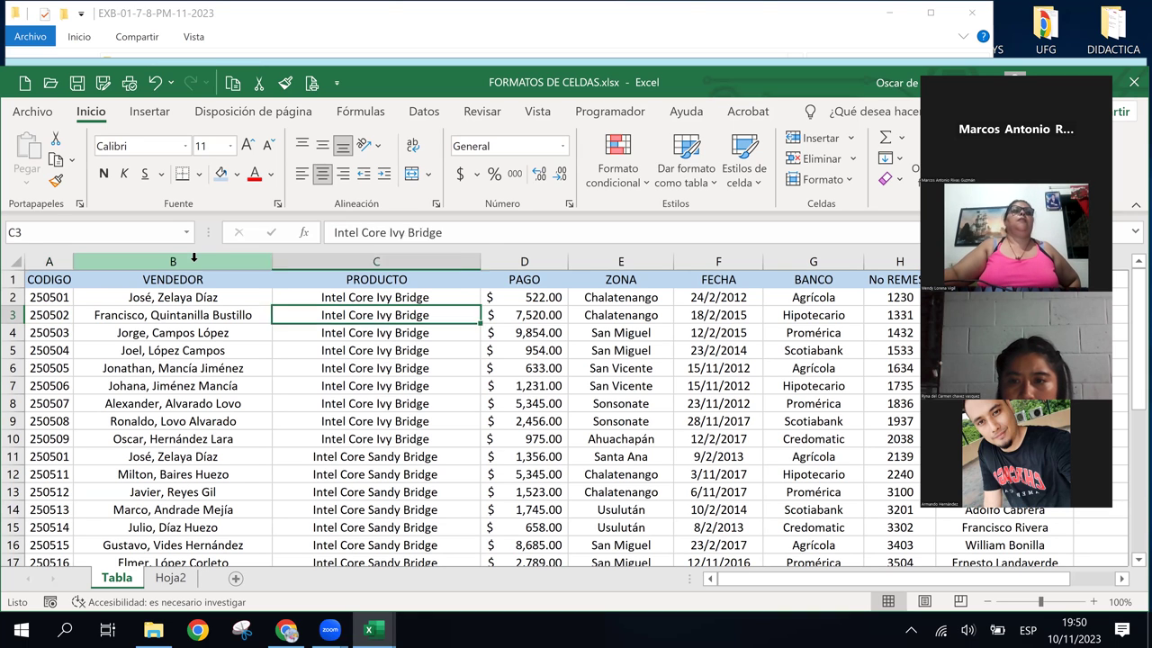
{"action": "key", "text": "Right"}
{"action": "key", "text": "Right"}
{"action": "key", "text": "Down"}
{"action": "key", "text": "Up"}
{"action": "key", "text": "Up"}
{"action": "key", "text": "Left"}
{"action": "key", "text": "Left"}
{"action": "key", "text": "Right"}
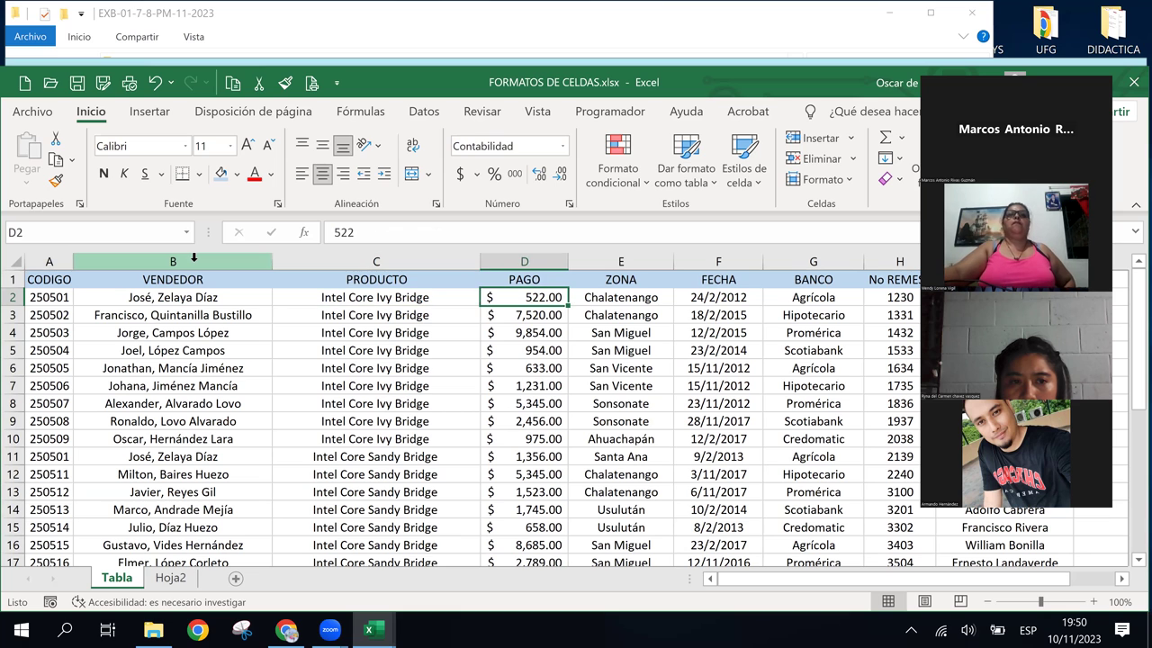
{"action": "key", "text": "Right"}
{"action": "key", "text": "Right"}
{"action": "key", "text": "Right"}
{"action": "key", "text": "Right"}
{"action": "key", "text": "Right"}
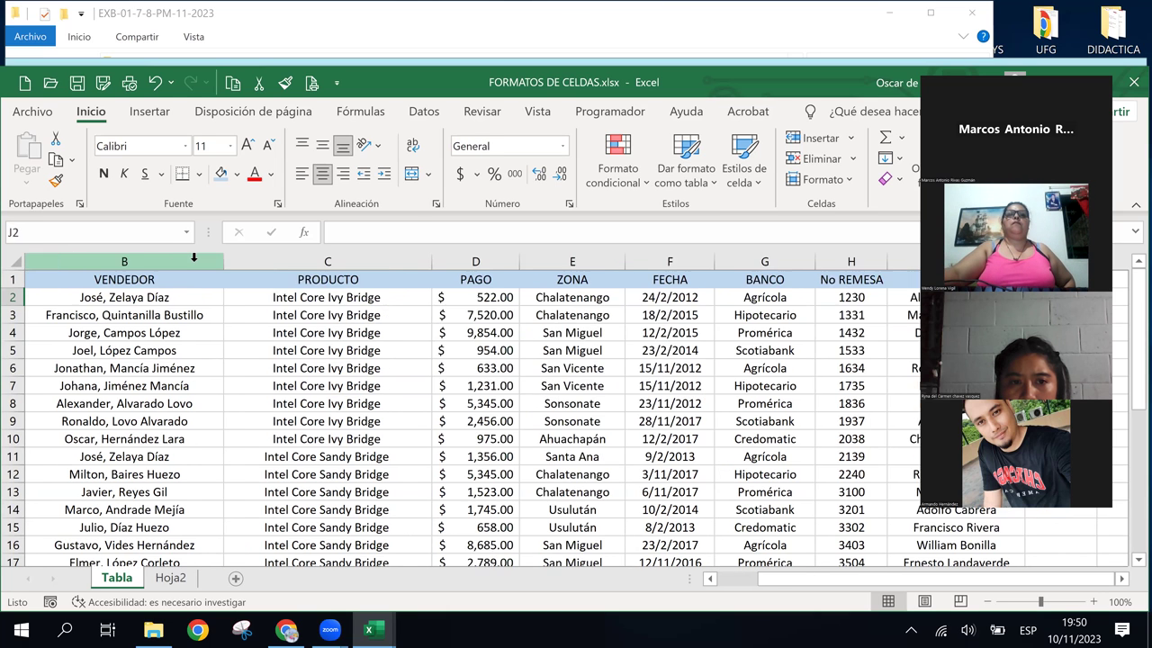
{"action": "key", "text": "Right"}
{"action": "key", "text": "Right"}
{"action": "key", "text": "Right"}
{"action": "key", "text": "Left"}
{"action": "key", "text": "Left"}
{"action": "key", "text": "Left"}
{"action": "key", "text": "Up"}
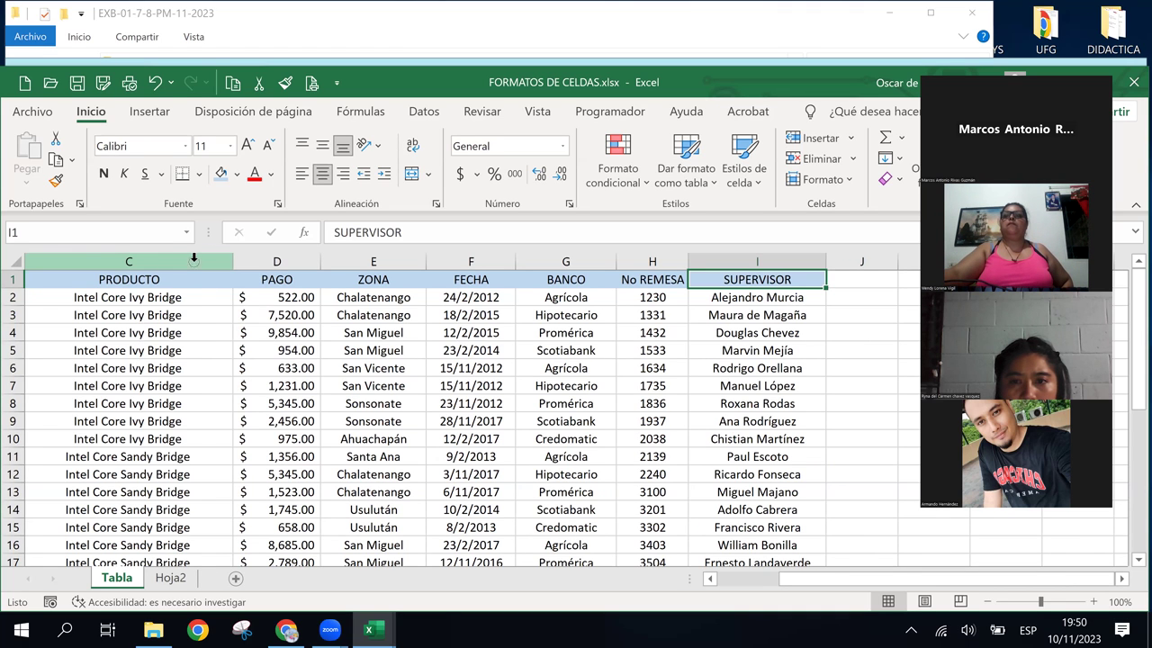
{"action": "key", "text": "ctrl+shift+Left"}
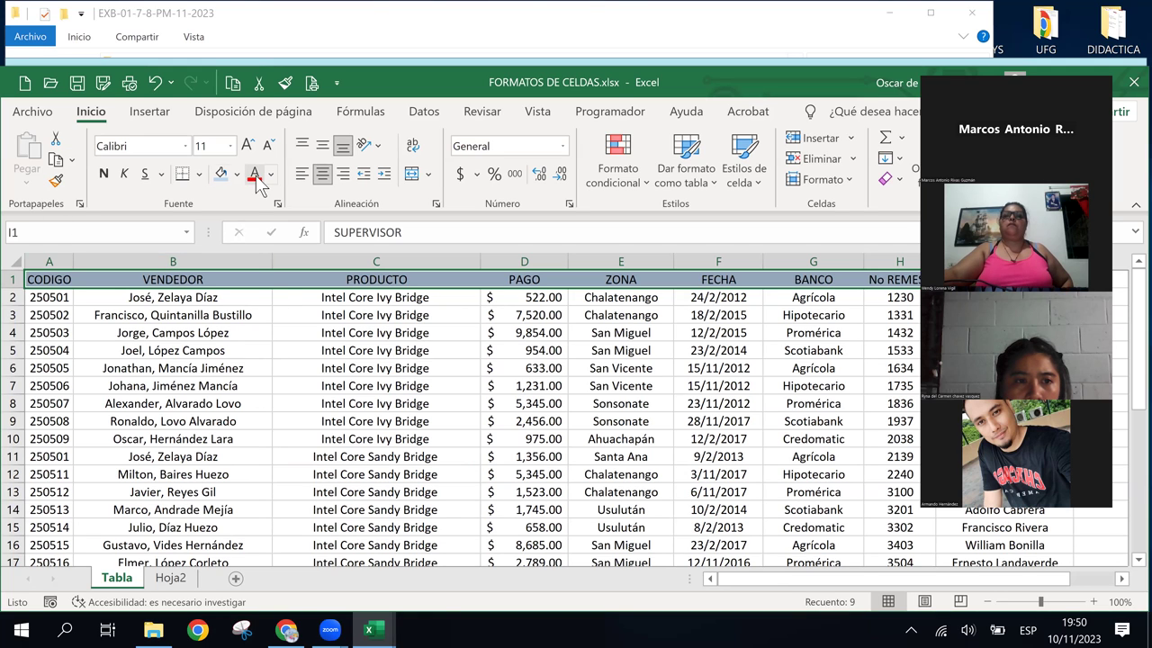
Apply Cursiva and then Negrita to the header row A1:I1, CODIGO through SUPERVISOR
{"action": "left_click", "coordinate": [125, 180]}
{"action": "left_click", "coordinate": [275, 402]}
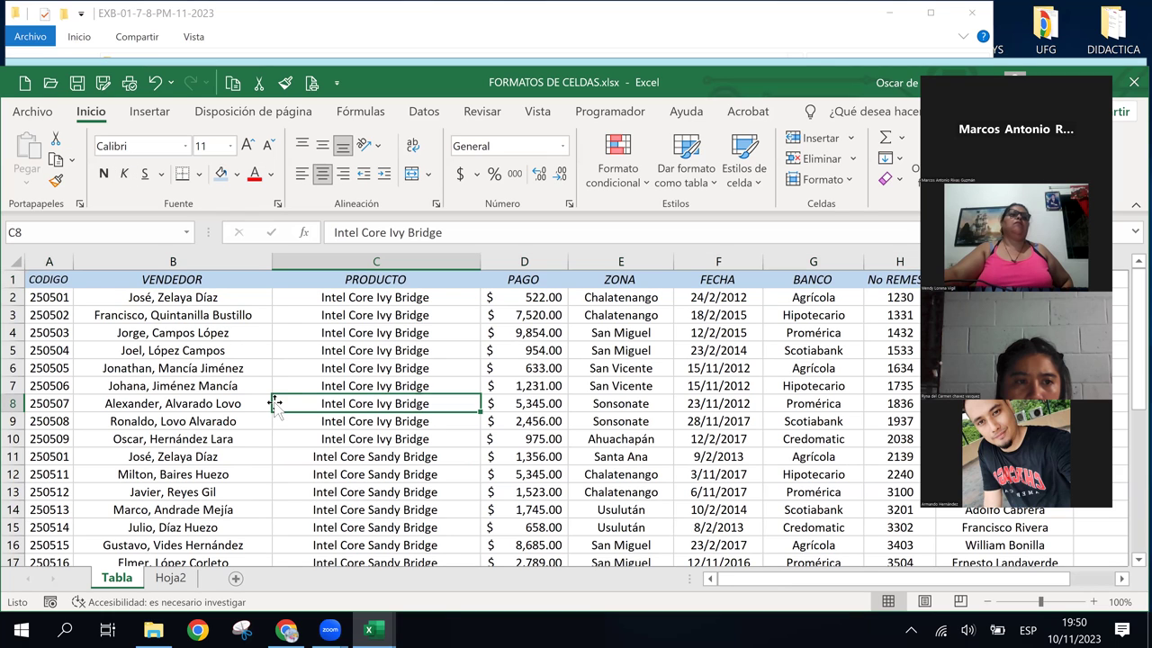
{"action": "left_click", "coordinate": [55, 281]}
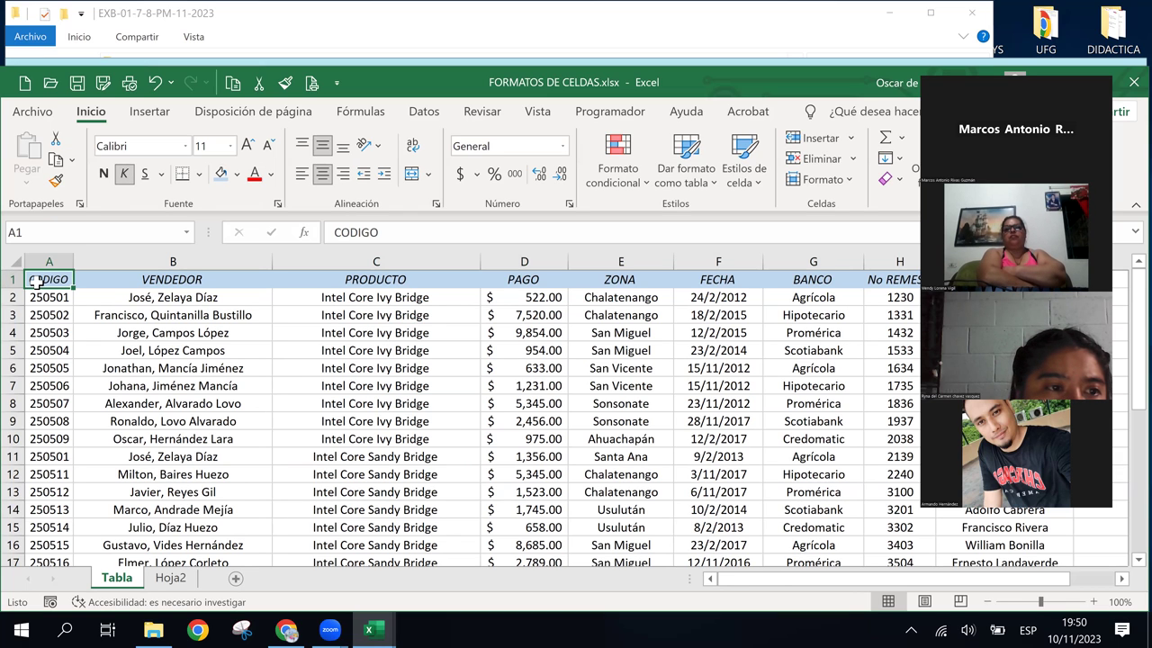
{"action": "key", "text": "ctrl+shift+Right"}
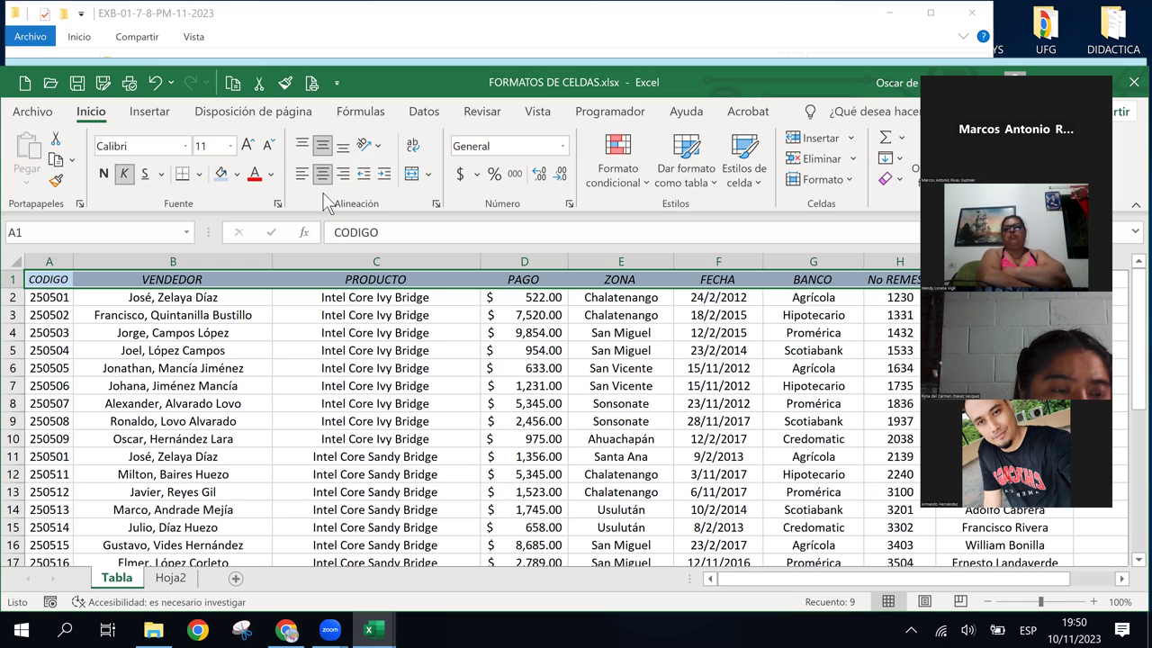
{"action": "left_click", "coordinate": [104, 173]}
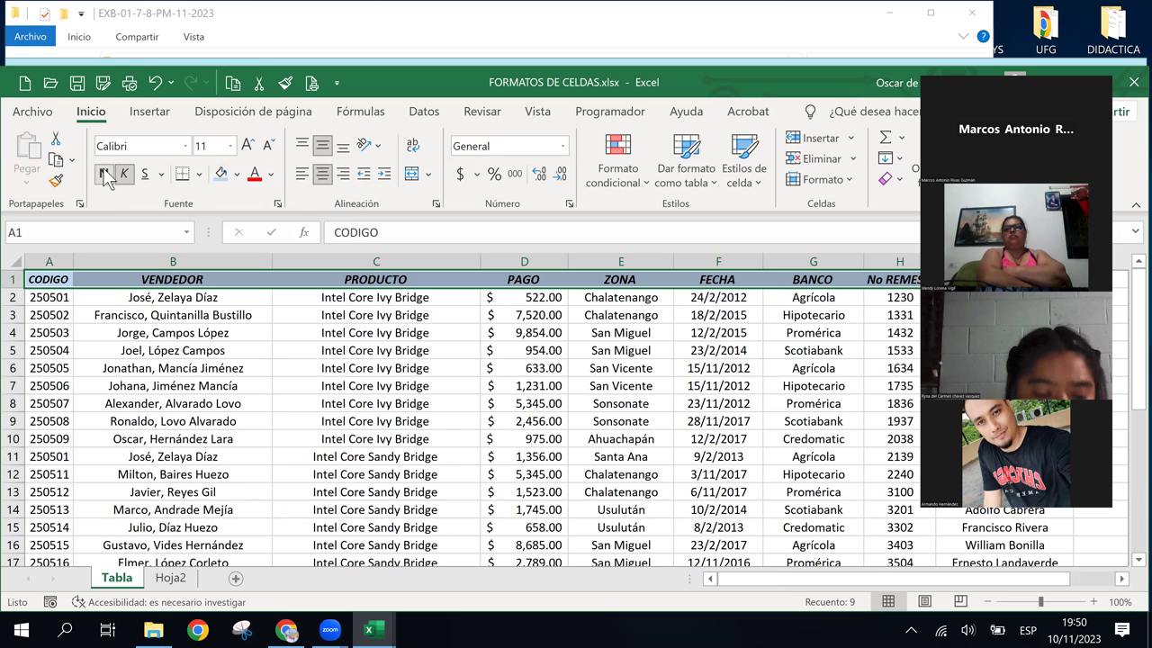
{"action": "left_click", "coordinate": [348, 362]}
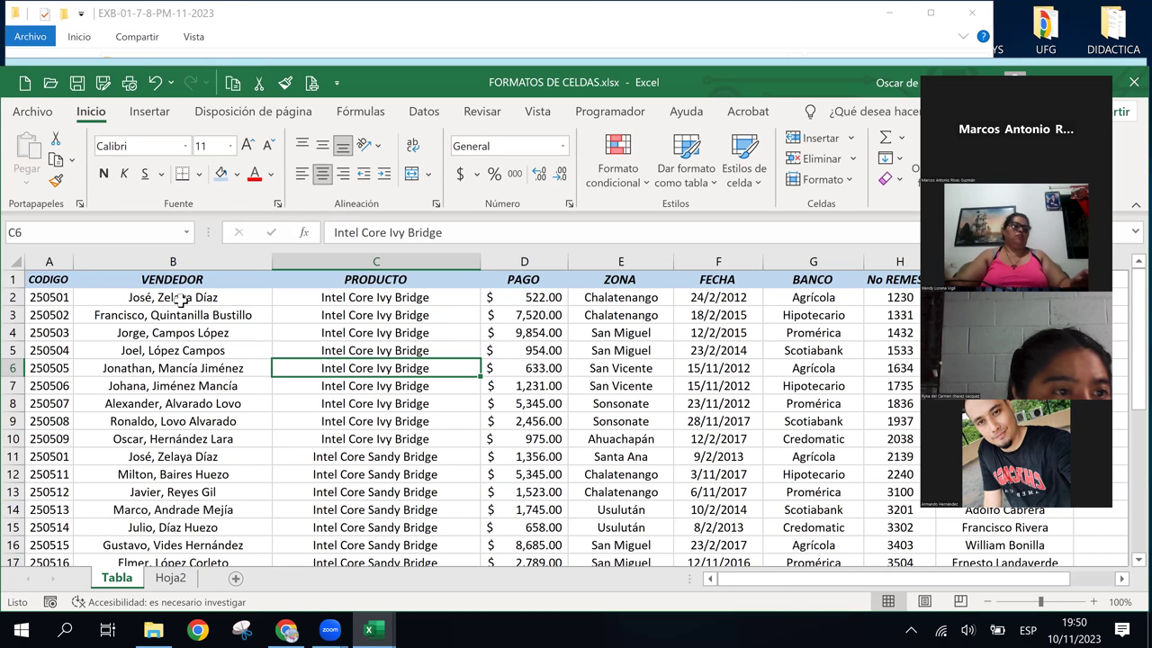
{"action": "left_click", "coordinate": [114, 299]}
{"action": "left_click", "coordinate": [47, 299]}
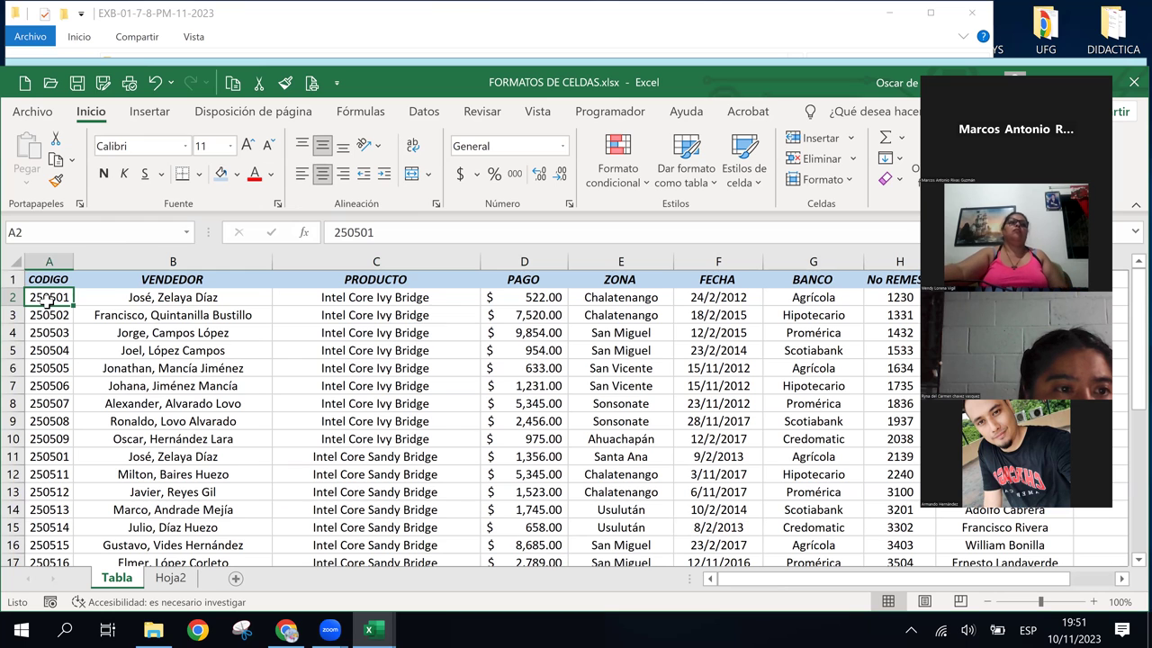
Select the data range A2:I32 and set its font to Century Gothic
{"action": "key", "text": "ctrl+shift+Down"}
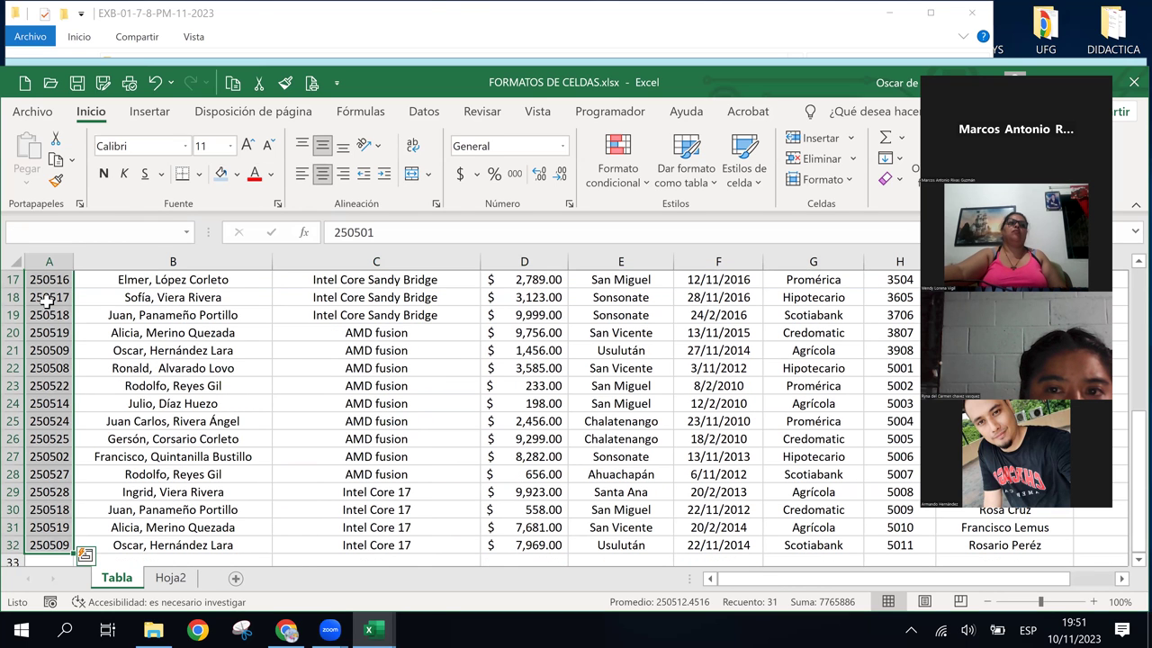
{"action": "key", "text": "ctrl+shift+Right"}
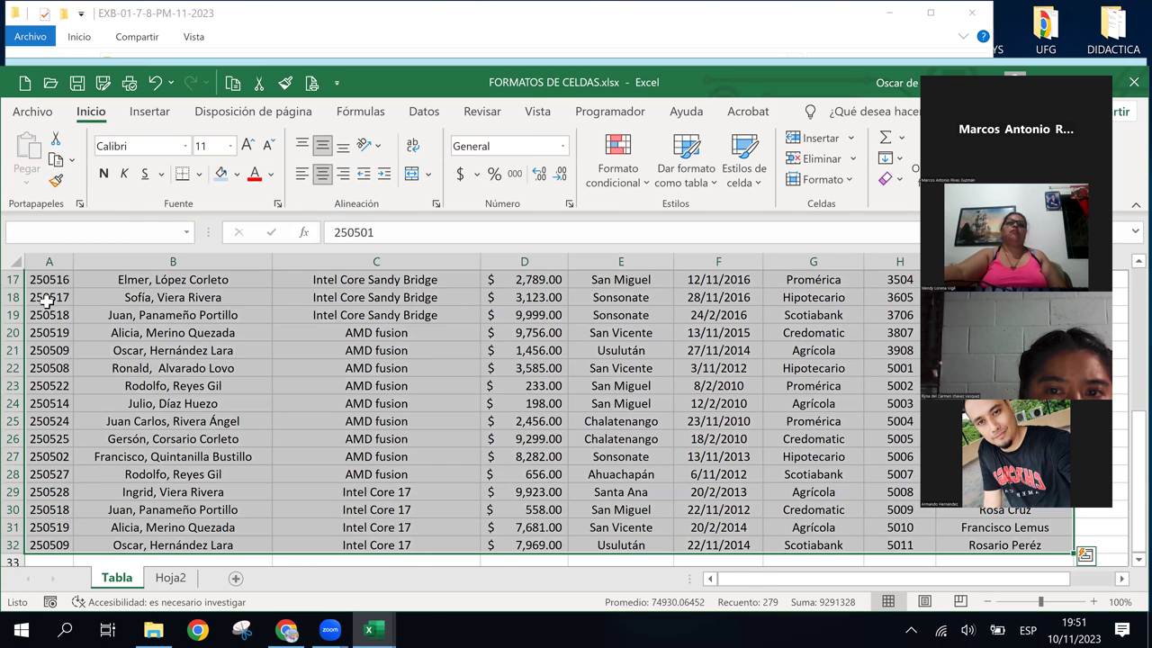
{"action": "left_click", "coordinate": [188, 144]}
{"action": "left_click", "coordinate": [187, 144]}
{"action": "left_click", "coordinate": [187, 144]}
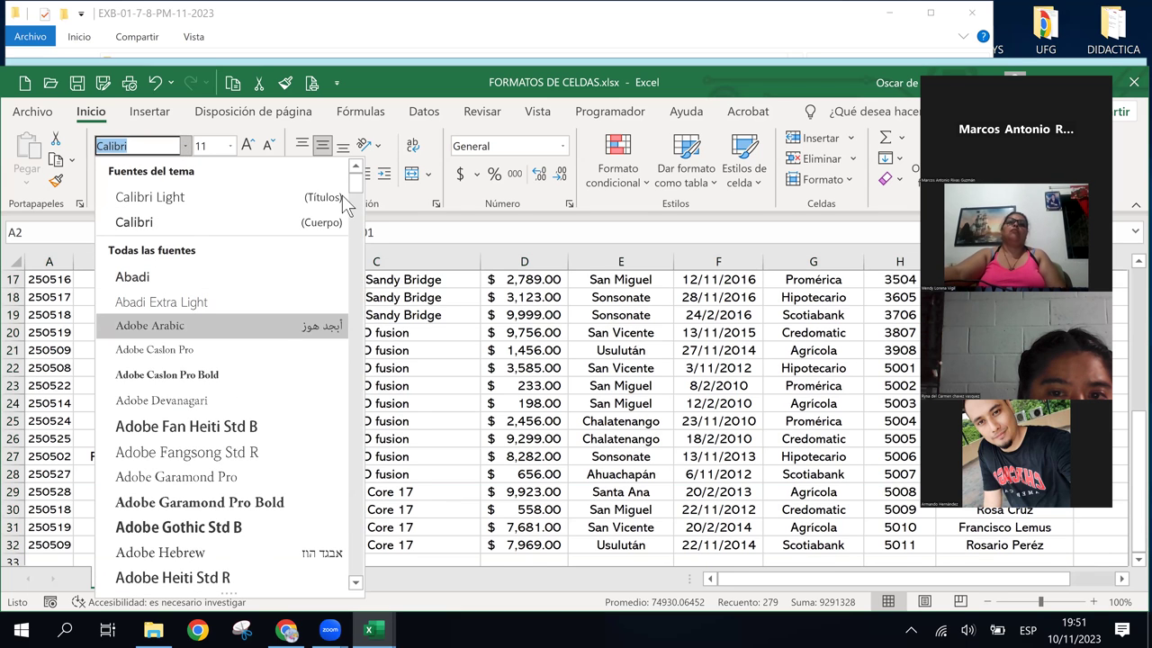
{"action": "left_click_drag", "start_coordinate": [356, 185], "coordinate": [365, 263]}
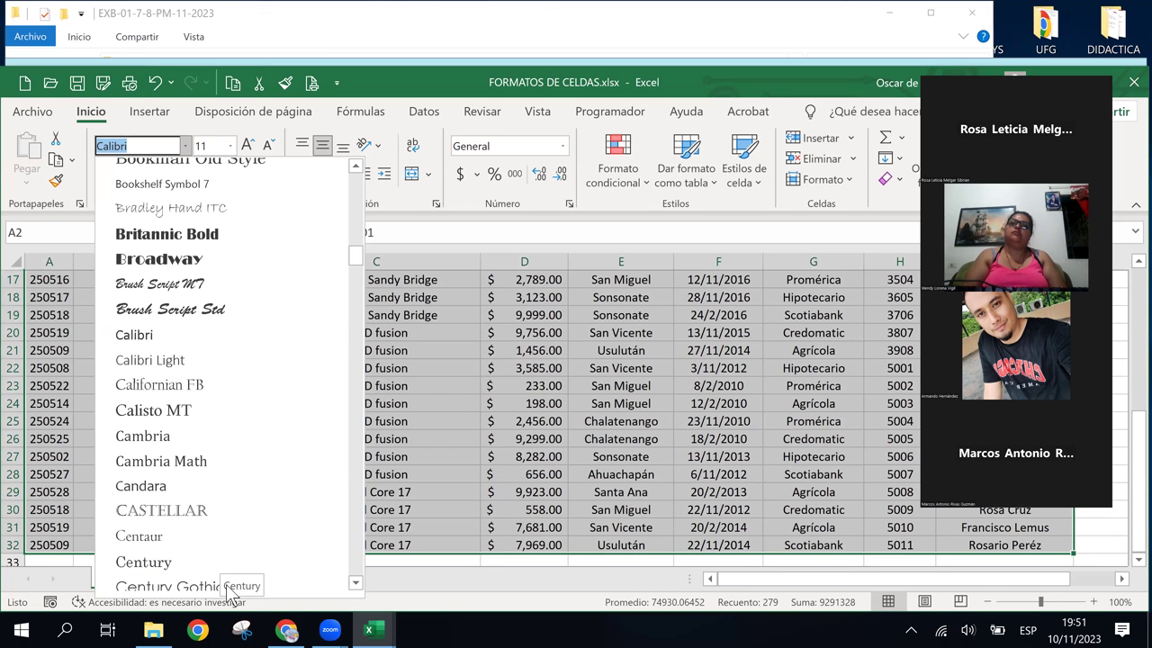
{"action": "left_click", "coordinate": [355, 584]}
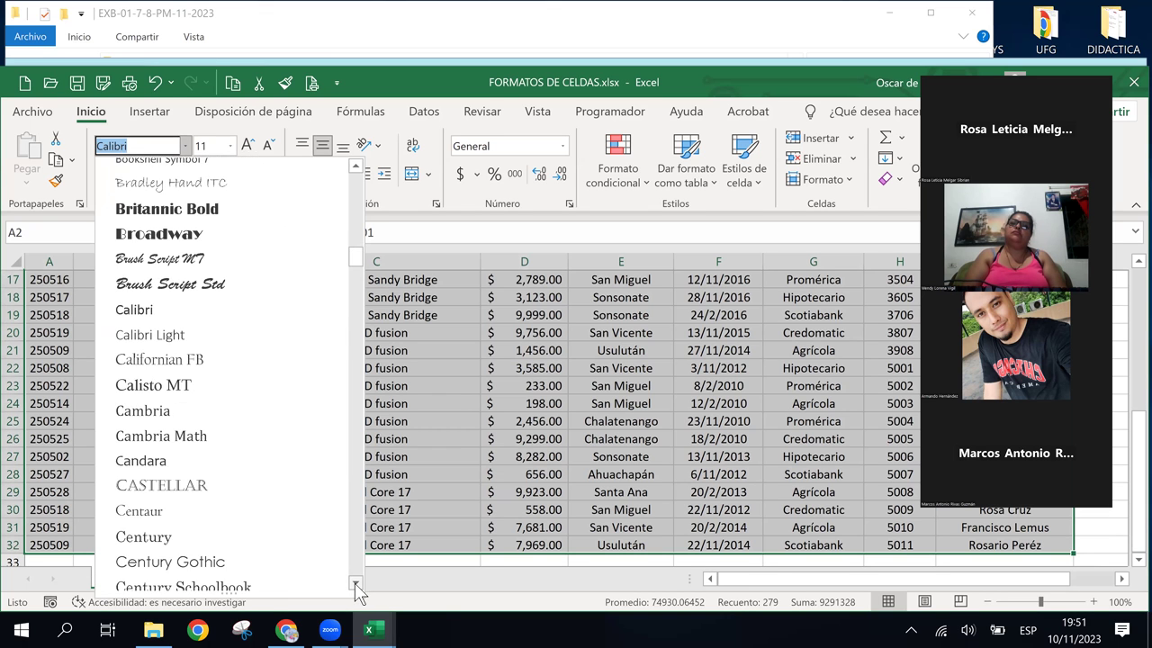
{"action": "scroll", "coordinate": [357, 589], "scroll_direction": "down", "scroll_amount": 3}
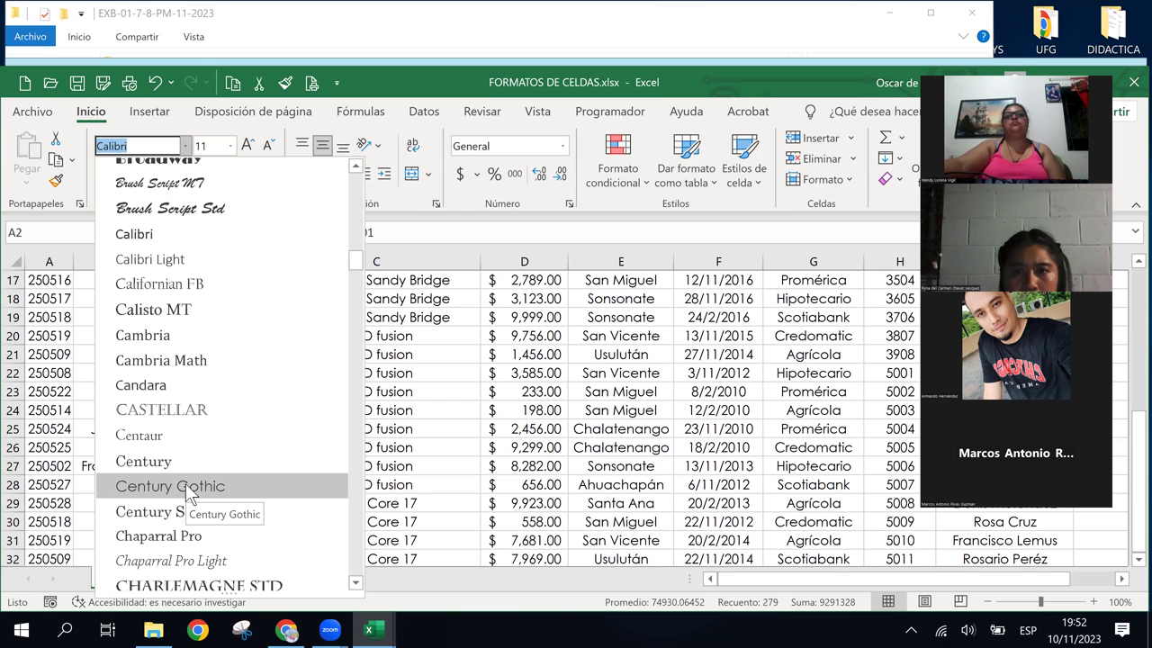
{"action": "left_click", "coordinate": [186, 487]}
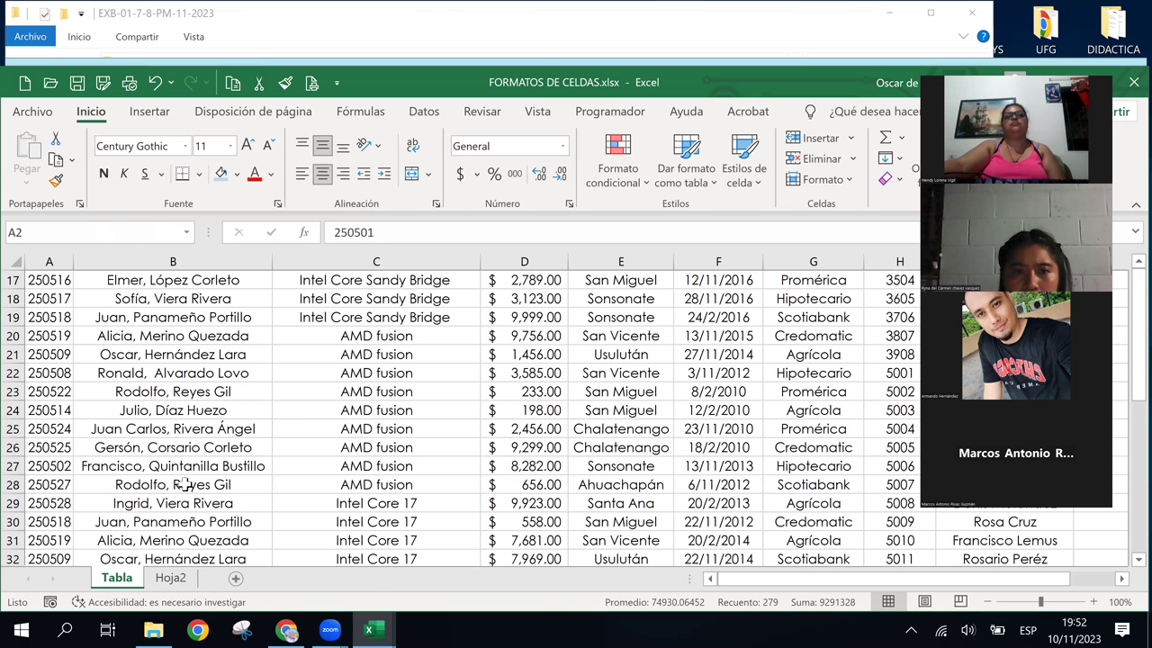
{"action": "scroll", "coordinate": [198, 423], "scroll_direction": "up", "scroll_amount": 5}
{"action": "left_click", "coordinate": [225, 394]}
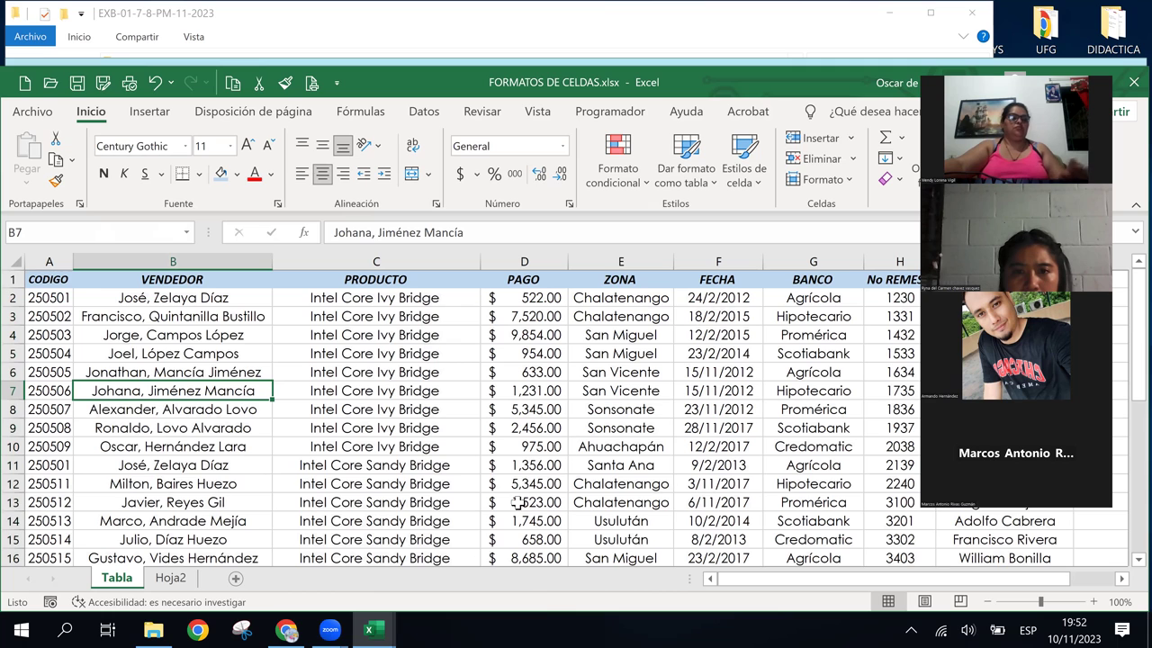
{"action": "left_click", "coordinate": [382, 283]}
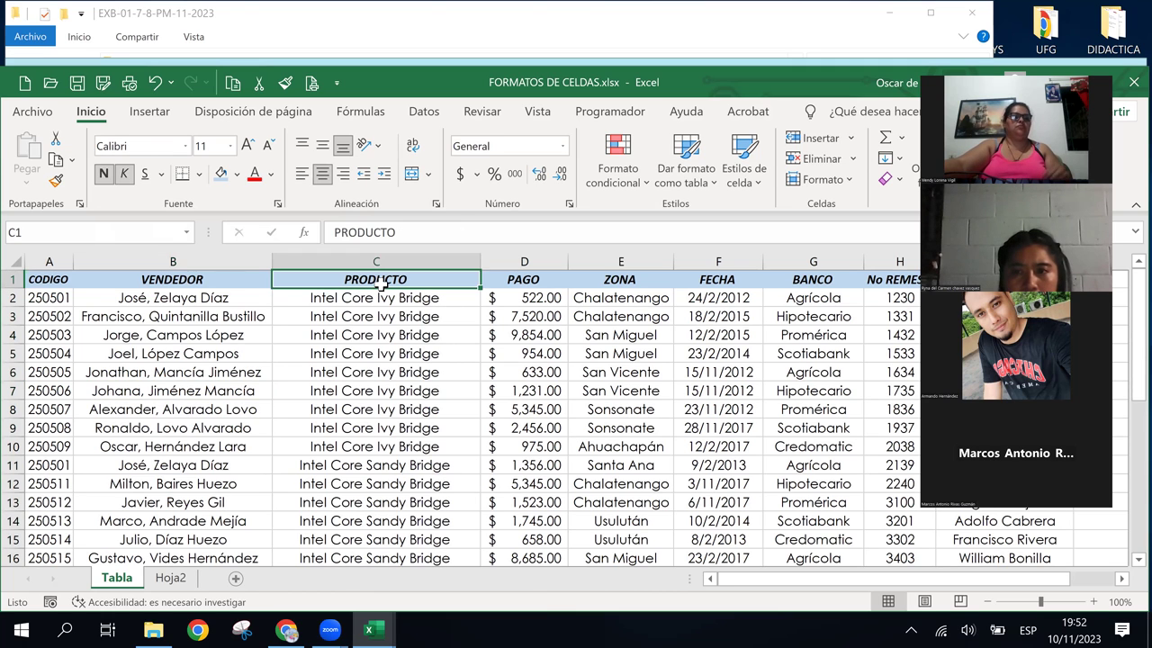
{"action": "key", "text": "Left"}
{"action": "key", "text": "Left"}
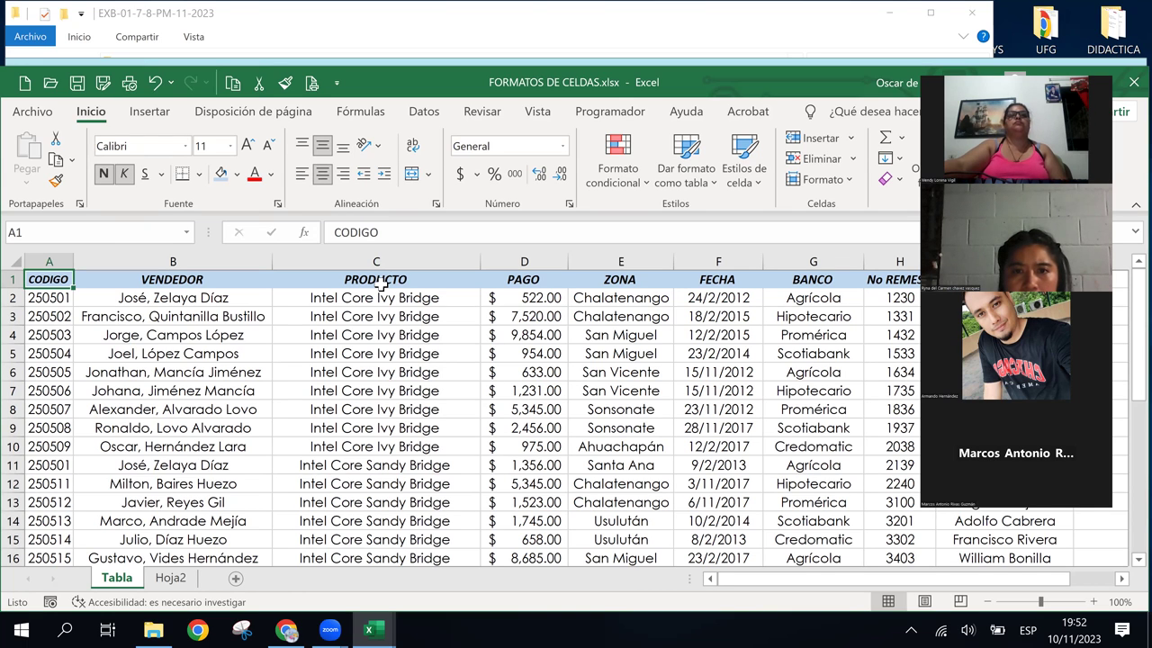
{"action": "key", "text": "Down"}
{"action": "key", "text": "Down"}
{"action": "key", "text": "Down"}
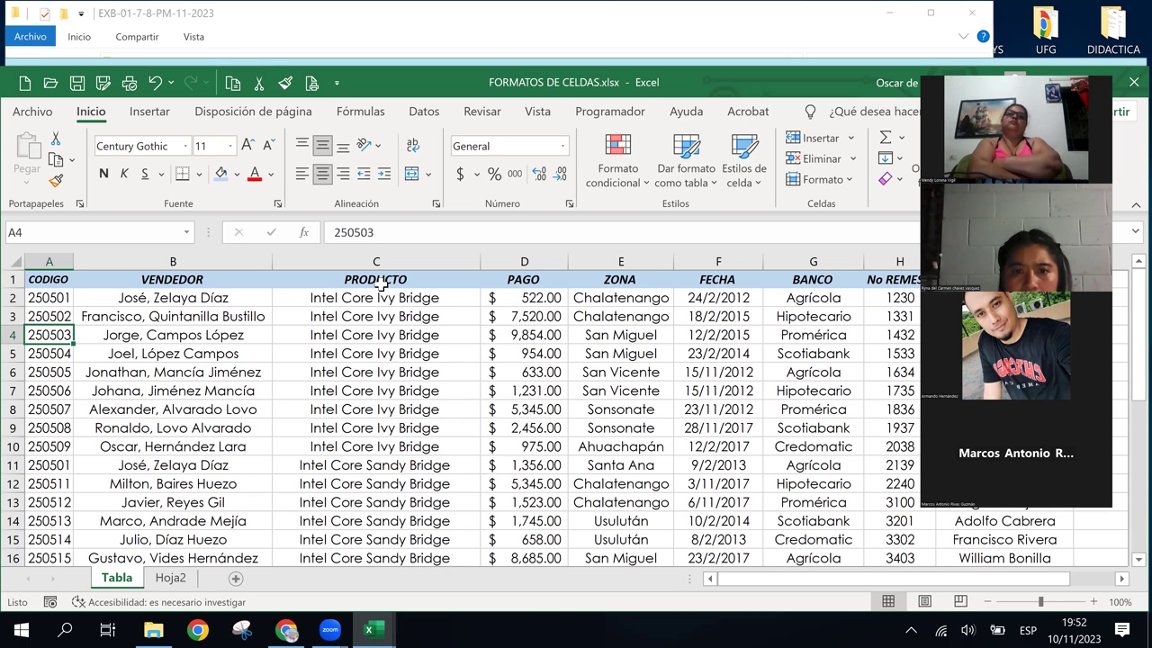
{"action": "key", "text": "Down"}
{"action": "key", "text": "Down"}
{"action": "key", "text": "Down"}
{"action": "key", "text": "Down"}
{"action": "key", "text": "Down"}
{"action": "key", "text": "Down"}
{"action": "key", "text": "Down"}
{"action": "key", "text": "Right"}
{"action": "key", "text": "Right"}
{"action": "key", "text": "Right"}
{"action": "key", "text": "Right"}
{"action": "key", "text": "Right"}
{"action": "key", "text": "Right"}
{"action": "key", "text": "Right"}
{"action": "key", "text": "Right"}
{"action": "key", "text": "Right"}
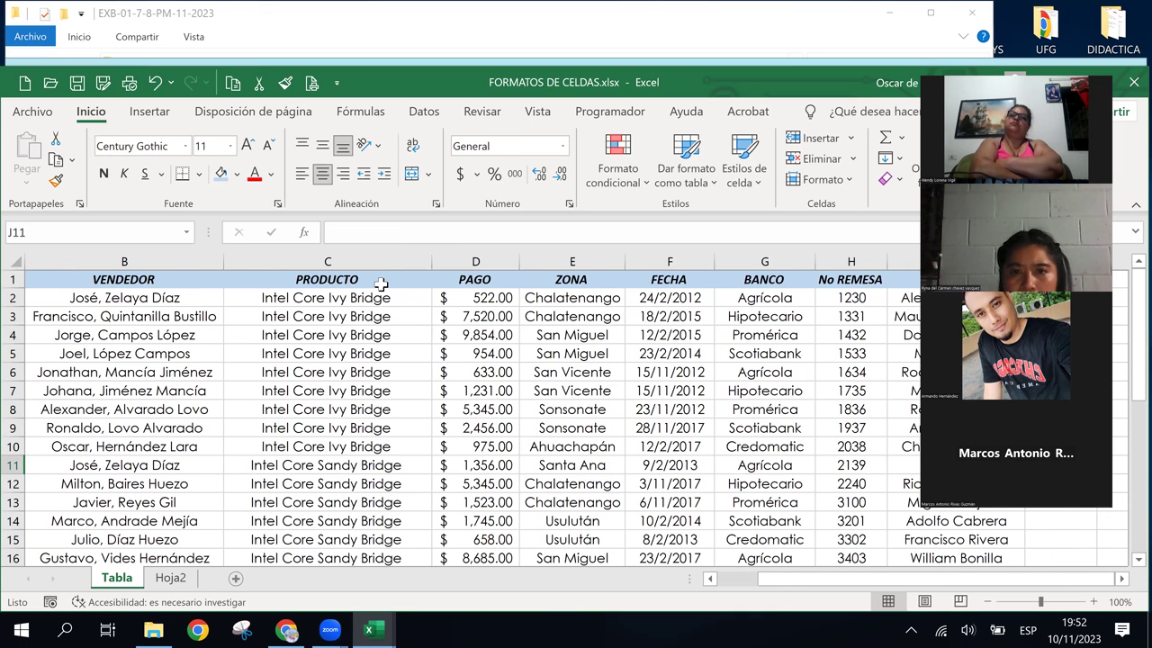
{"action": "key", "text": "Right"}
{"action": "key", "text": "Left"}
{"action": "key", "text": "Left"}
{"action": "key", "text": "Left"}
{"action": "key", "text": "Left"}
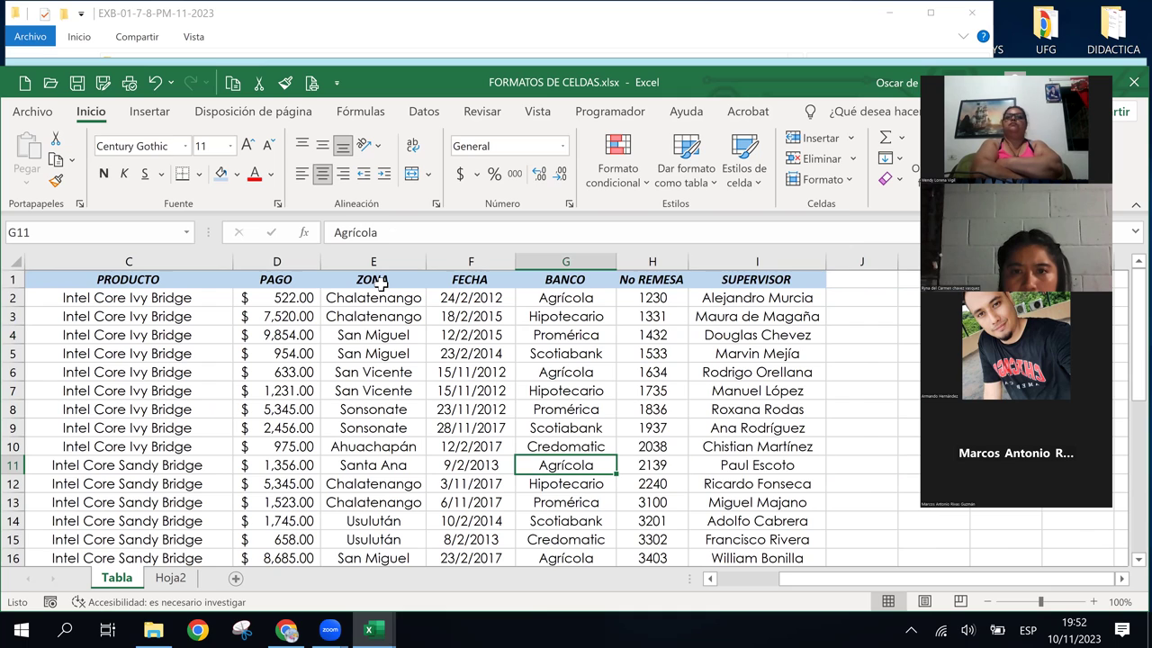
{"action": "key", "text": "Right"}
{"action": "key", "text": "Up"}
{"action": "key", "text": "Up"}
{"action": "key", "text": "Up"}
{"action": "key", "text": "Up"}
{"action": "key", "text": "Up"}
{"action": "key", "text": "Up"}
{"action": "key", "text": "Up"}
{"action": "key", "text": "Up"}
{"action": "key", "text": "Up"}
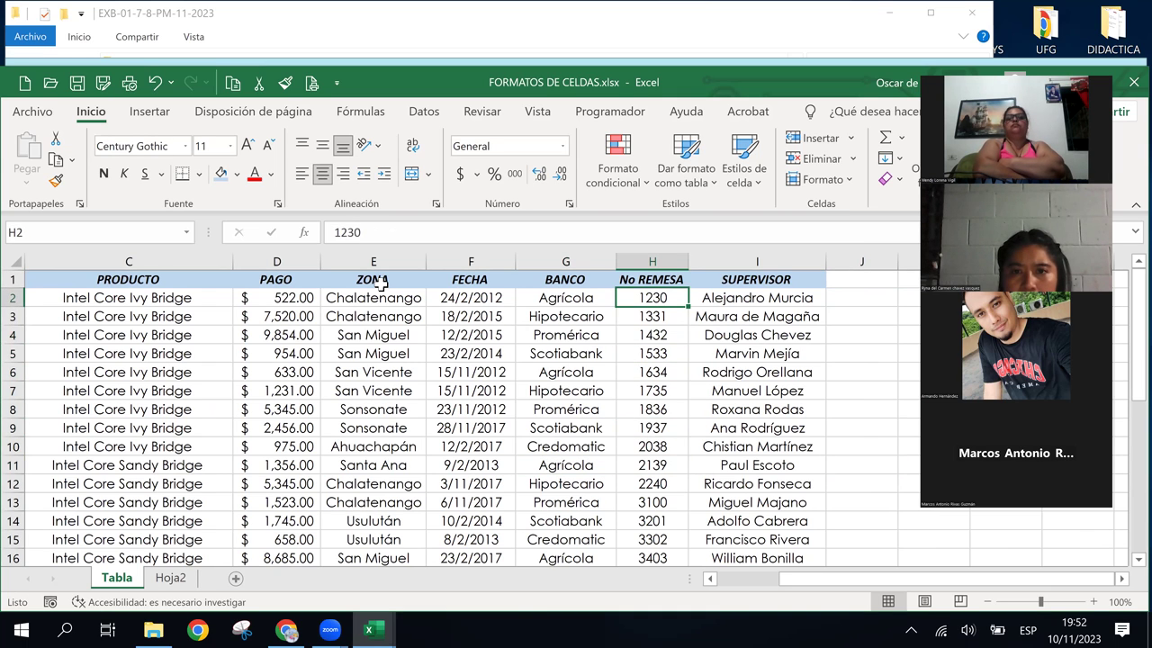
{"action": "key", "text": "Down"}
{"action": "key", "text": "Down"}
{"action": "key", "text": "Down"}
{"action": "key", "text": "Up"}
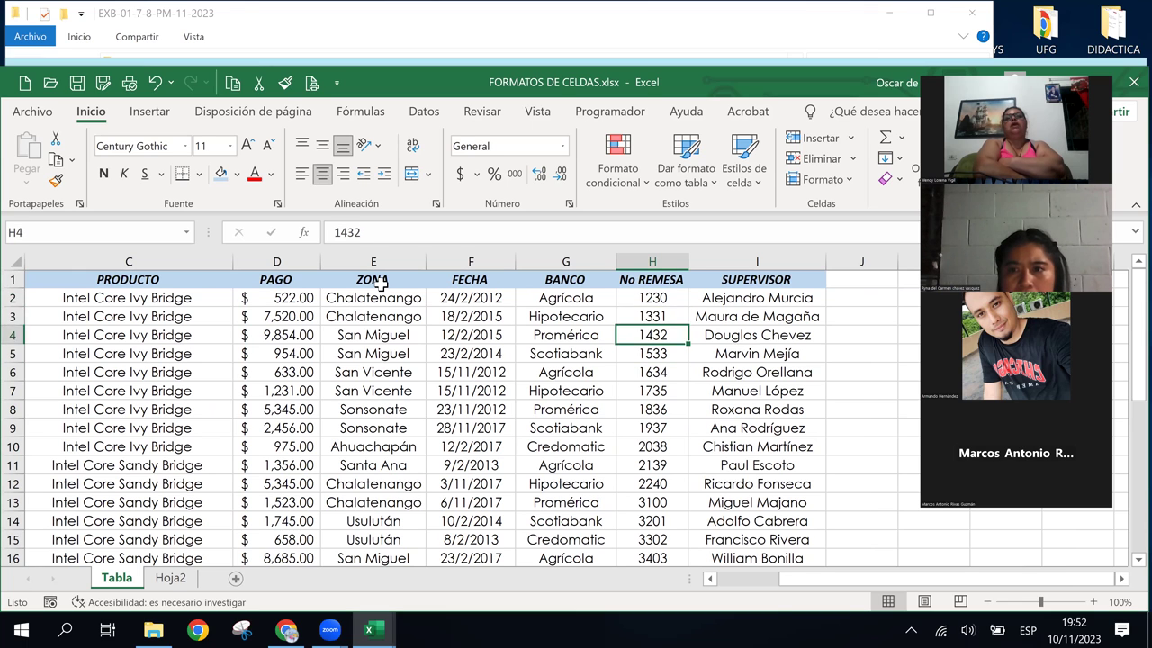
{"action": "key", "text": "Up"}
{"action": "key", "text": "Up"}
{"action": "key", "text": "ctrl+shift+Down"}
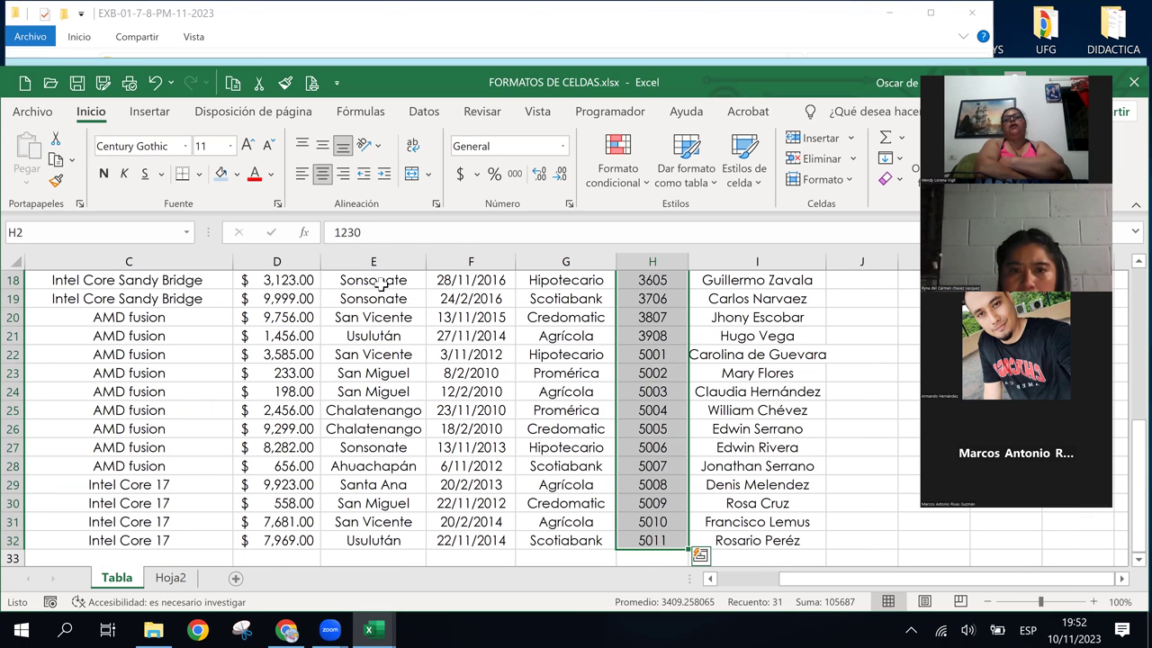
Fill the No REMESA values in H2:H32 with gold
{"action": "left_click", "coordinate": [237, 174]}
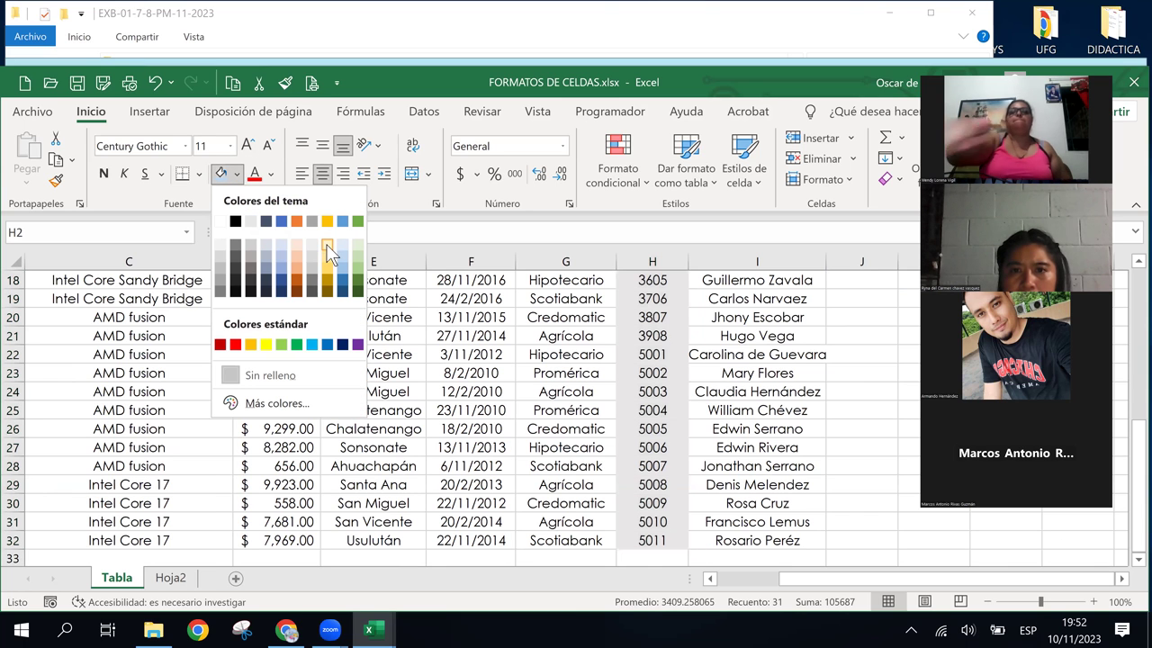
{"action": "left_click", "coordinate": [327, 247]}
{"action": "scroll", "coordinate": [531, 401], "scroll_direction": "up", "scroll_amount": 6}
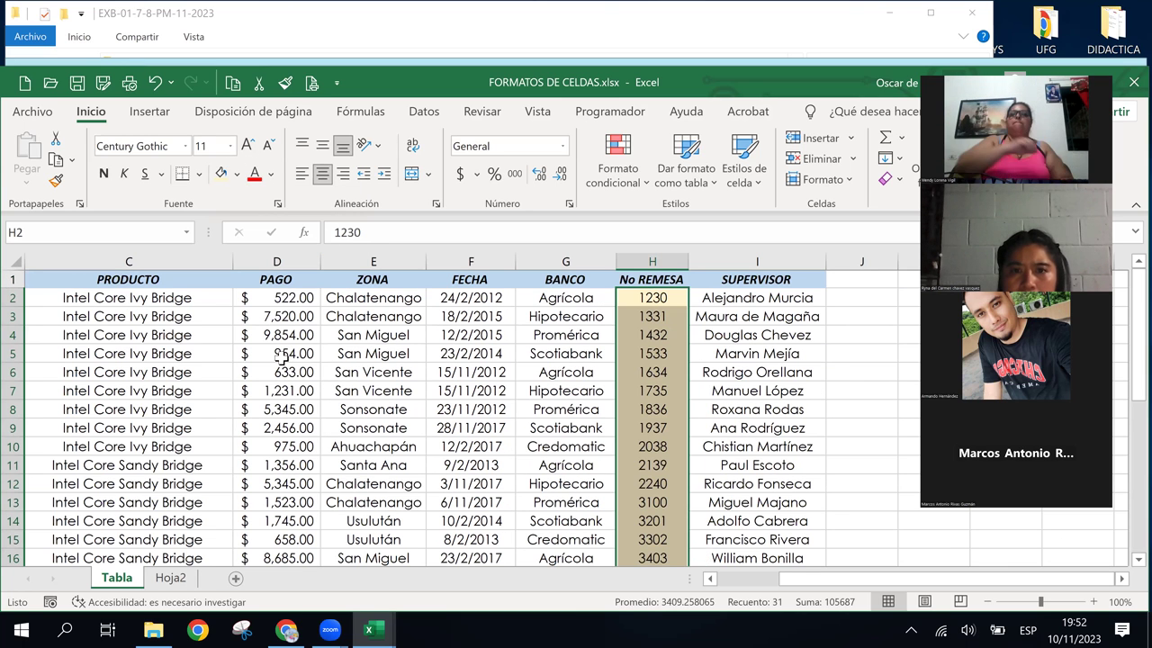
Select the PAGO values D2:D32 and fill them light green
{"action": "left_click", "coordinate": [266, 303]}
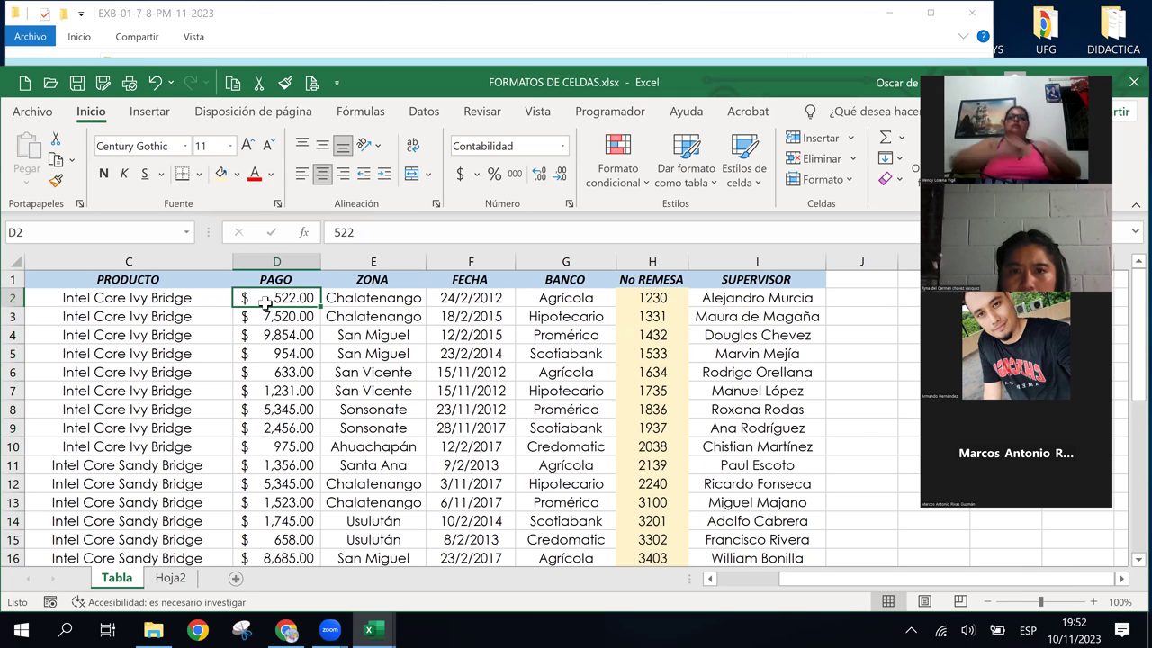
{"action": "key", "text": "ctrl+shift+Down"}
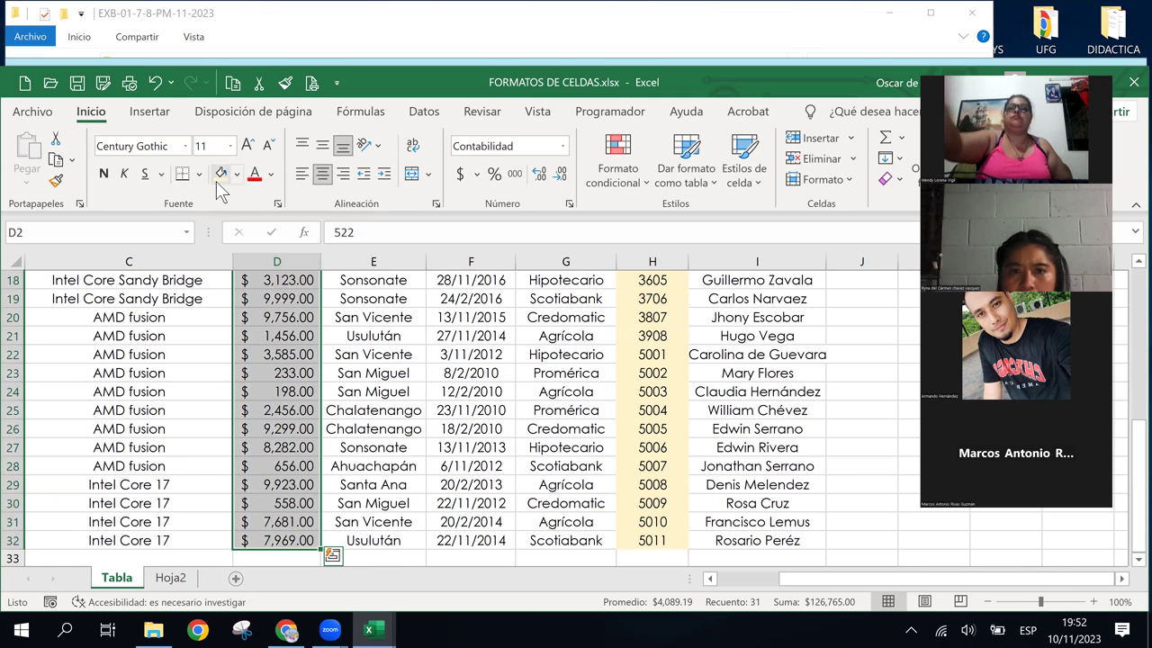
{"action": "left_click", "coordinate": [236, 176]}
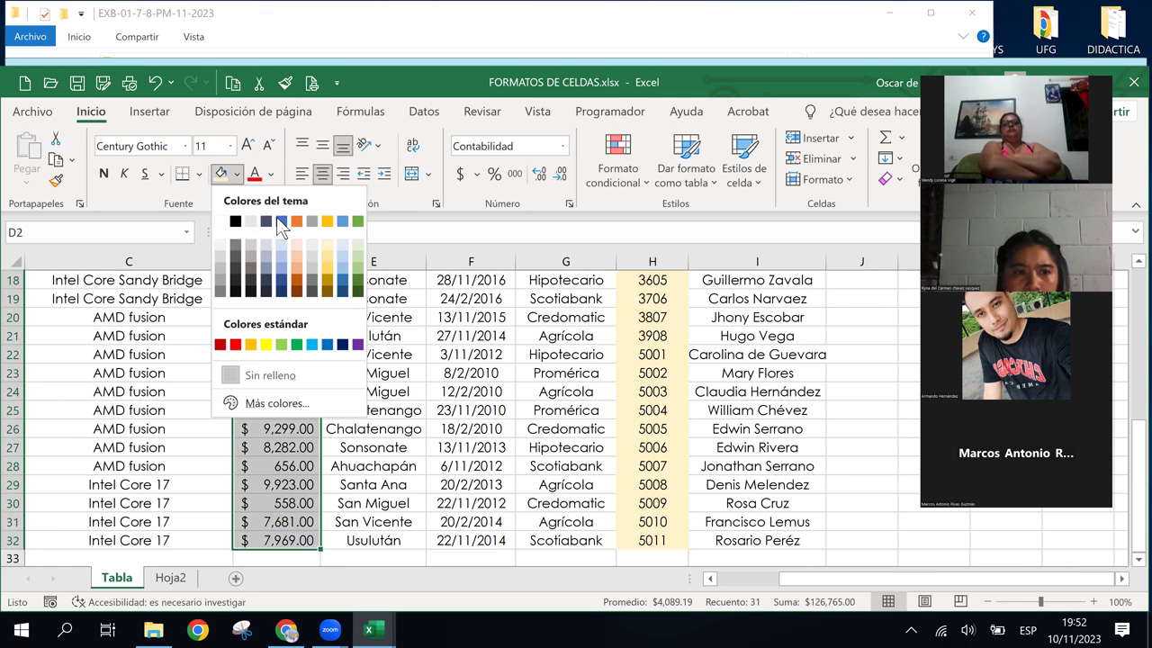
{"action": "left_click", "coordinate": [358, 244]}
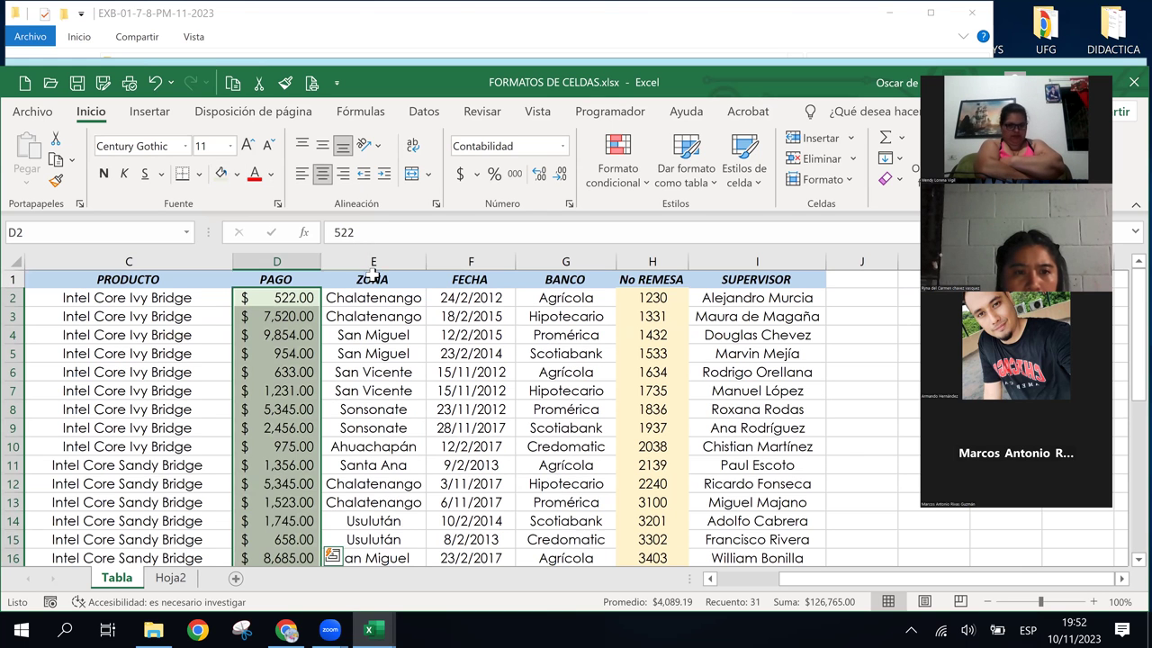
{"action": "left_click", "coordinate": [430, 409]}
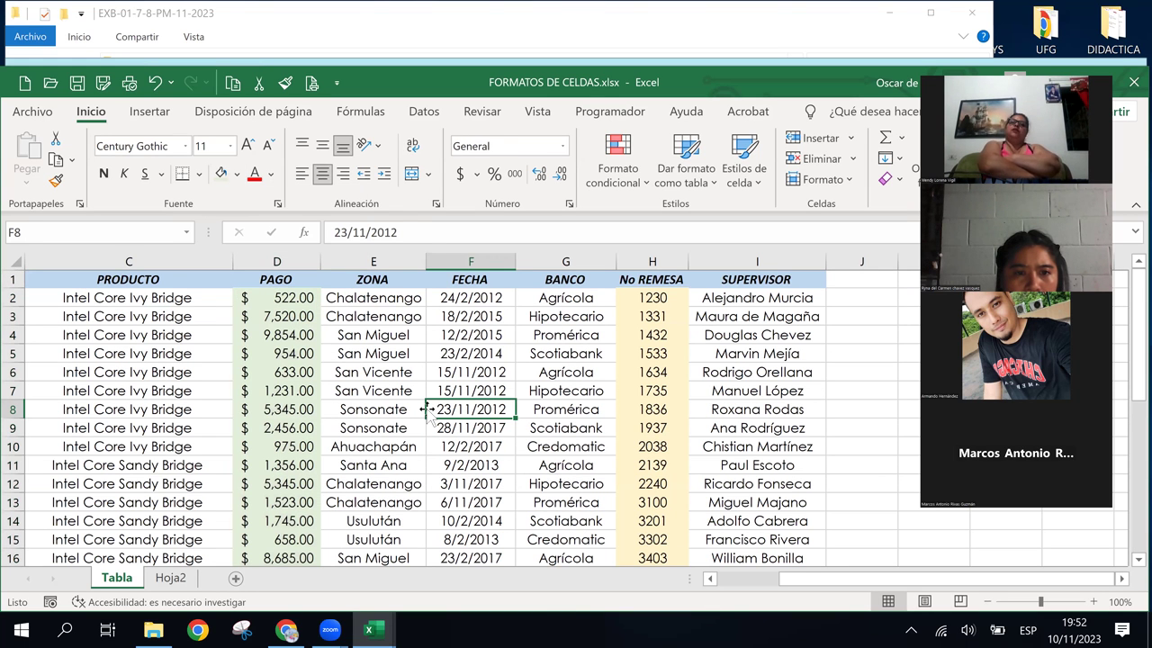
{"action": "key", "text": "Left"}
{"action": "key", "text": "Left"}
{"action": "key", "text": "Left"}
{"action": "key", "text": "Left"}
{"action": "key", "text": "Left"}
{"action": "key", "text": "Right"}
{"action": "key", "text": "Right"}
{"action": "key", "text": "Right"}
{"action": "key", "text": "Right"}
{"action": "key", "text": "Right"}
{"action": "key", "text": "Right"}
{"action": "key", "text": "Right"}
{"action": "key", "text": "Right"}
{"action": "key", "text": "Right"}
{"action": "key", "text": "Right"}
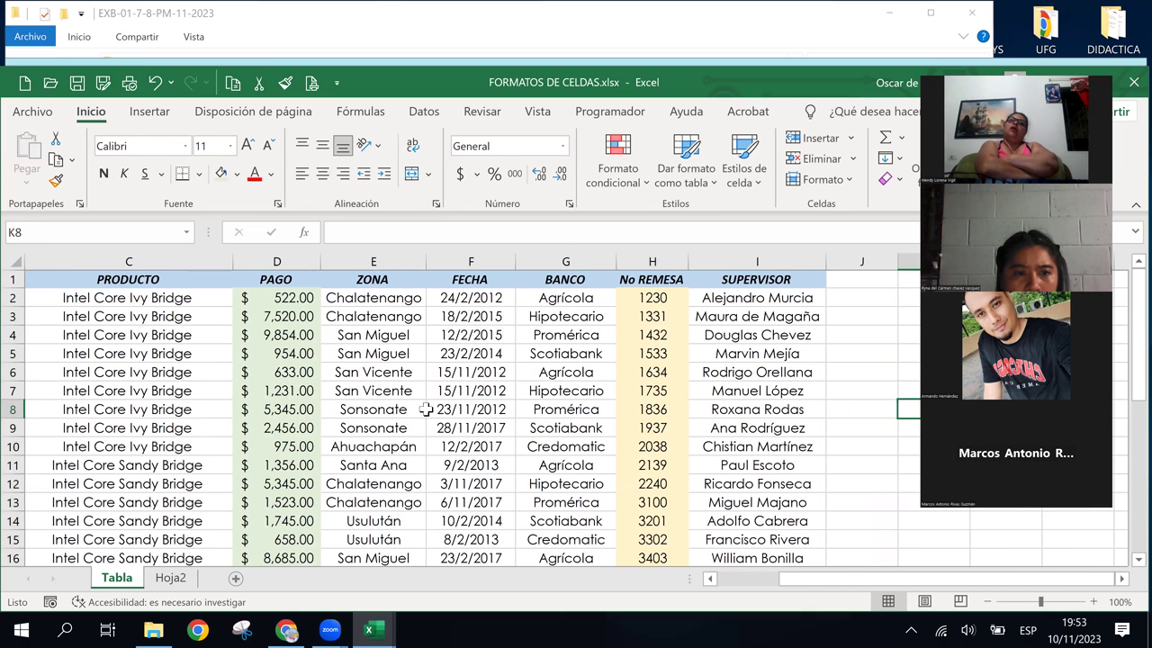
{"action": "key", "text": "Left"}
{"action": "key", "text": "Left"}
{"action": "key", "text": "Left"}
{"action": "key", "text": "Left"}
{"action": "key", "text": "Left"}
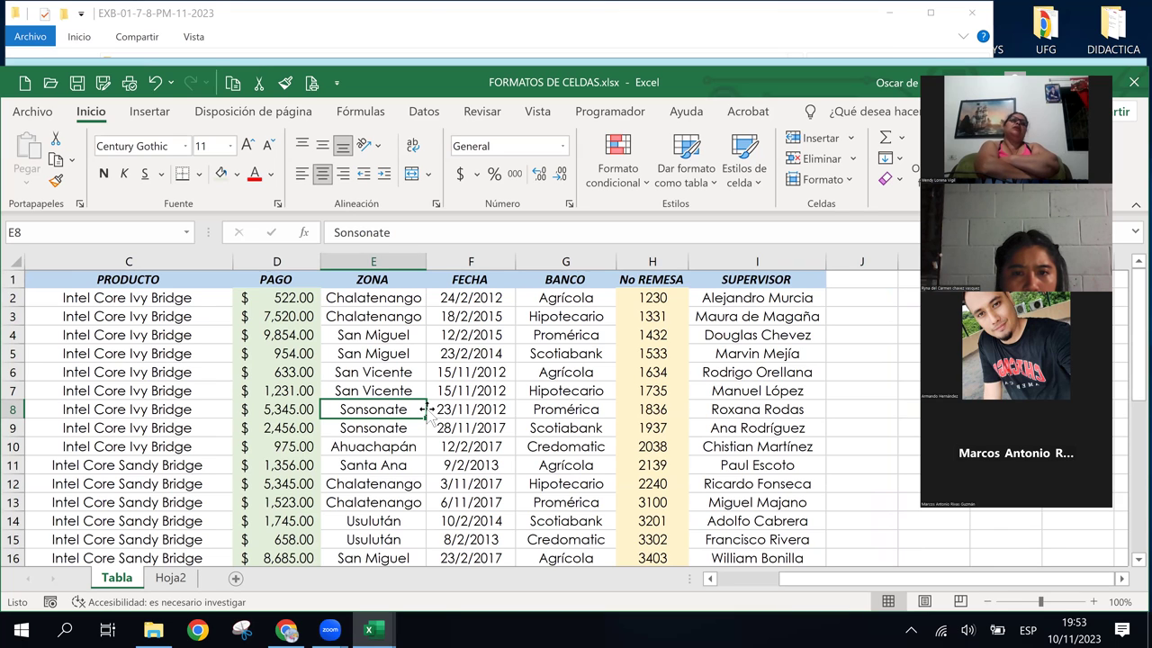
{"action": "left_click", "coordinate": [972, 632]}
{"action": "left_click", "coordinate": [991, 589]}
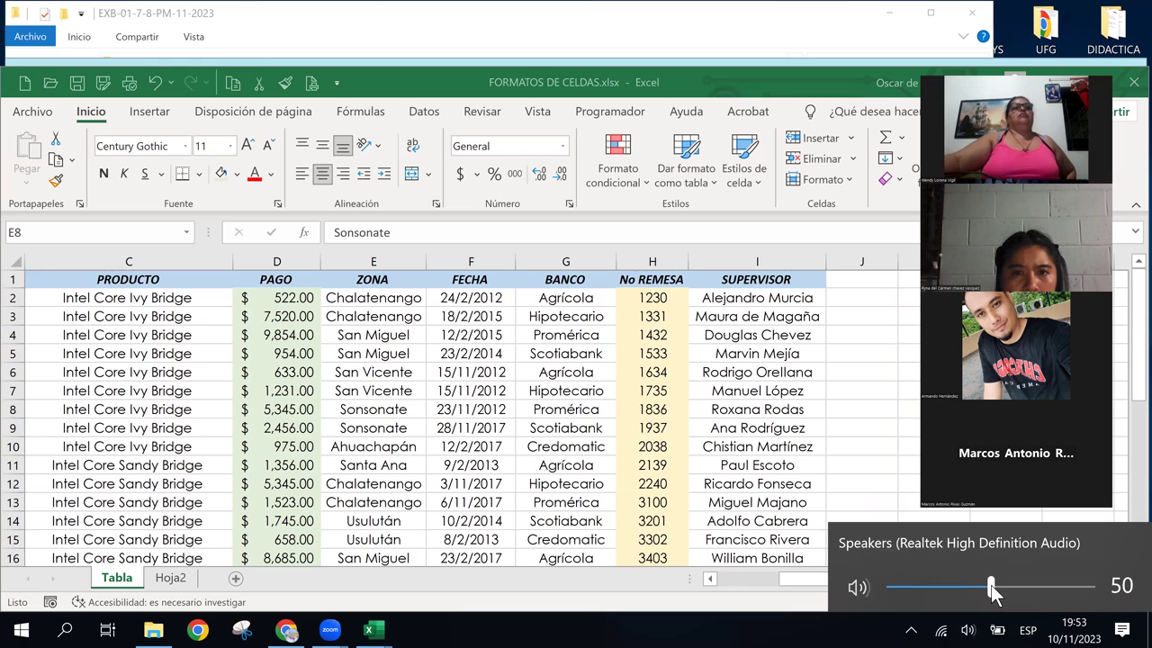
{"action": "left_click", "coordinate": [485, 445]}
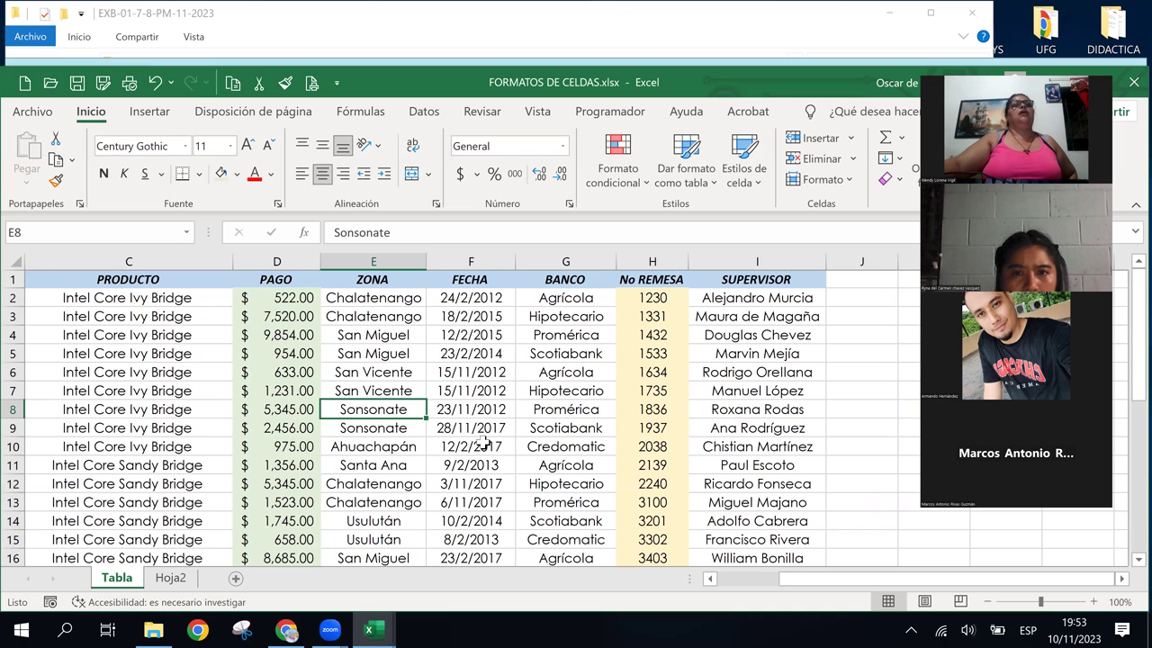
{"action": "left_click", "coordinate": [400, 385]}
{"action": "key", "text": "Left"}
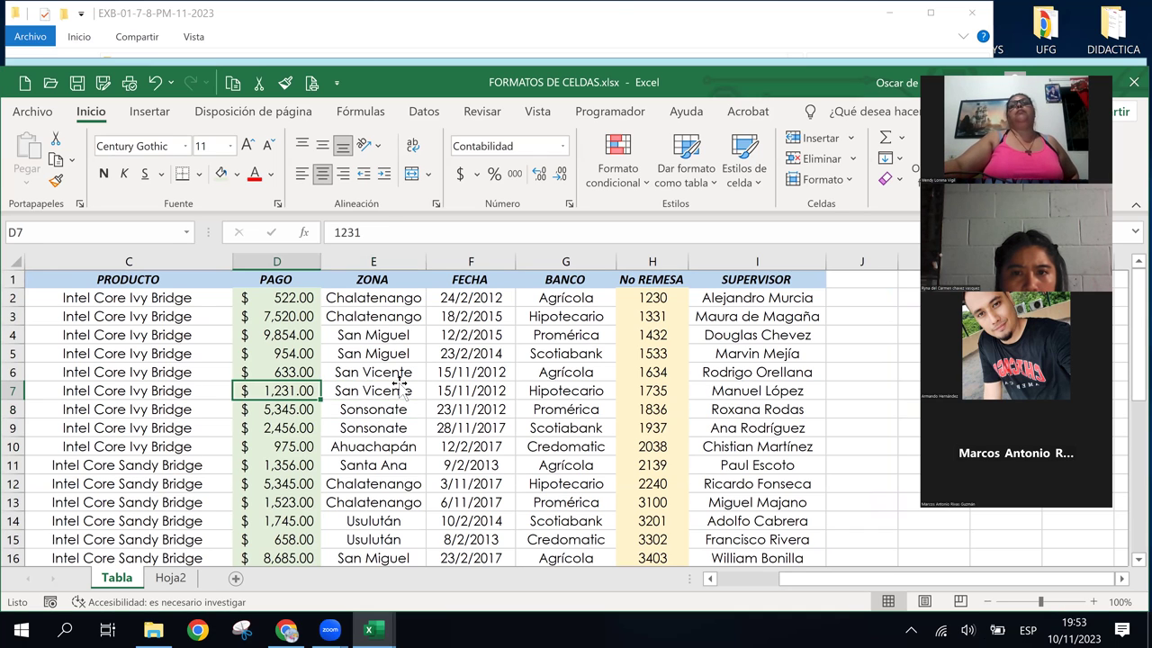
{"action": "key", "text": "Left"}
{"action": "key", "text": "Left"}
{"action": "key", "text": "Left"}
{"action": "key", "text": "Right"}
{"action": "key", "text": "Right"}
{"action": "key", "text": "Up"}
{"action": "key", "text": "Left"}
{"action": "key", "text": "Left"}
{"action": "key", "text": "Up"}
{"action": "key", "text": "Up"}
{"action": "key", "text": "Up"}
{"action": "key", "text": "Up"}
{"action": "key", "text": "Right"}
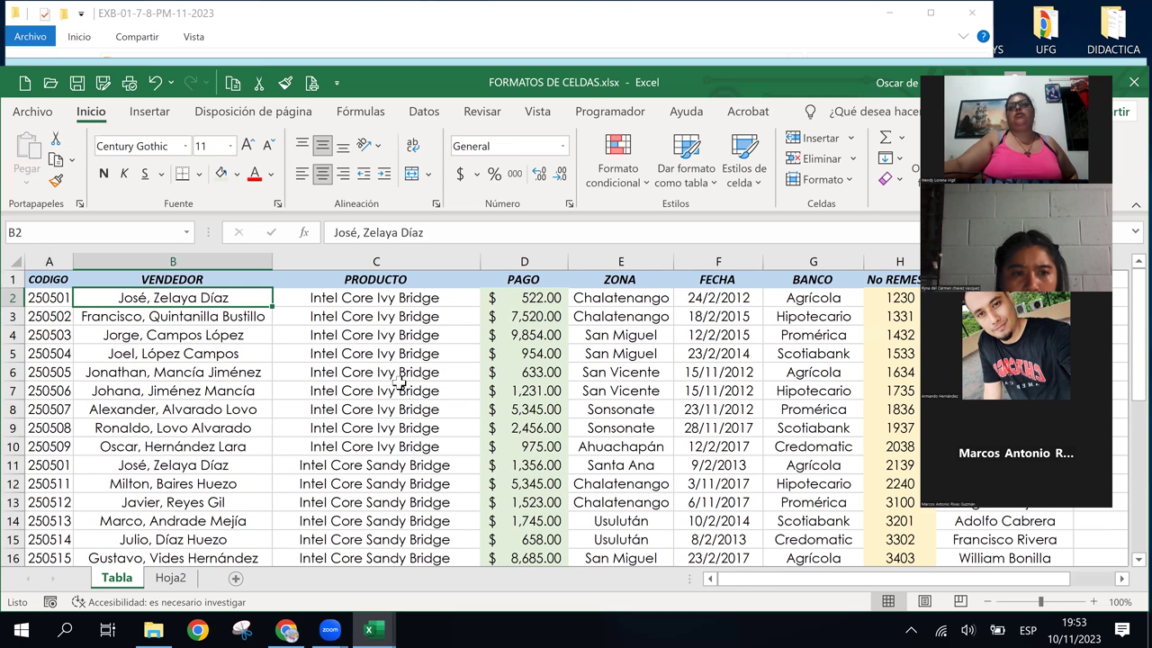
{"action": "key", "text": "Left"}
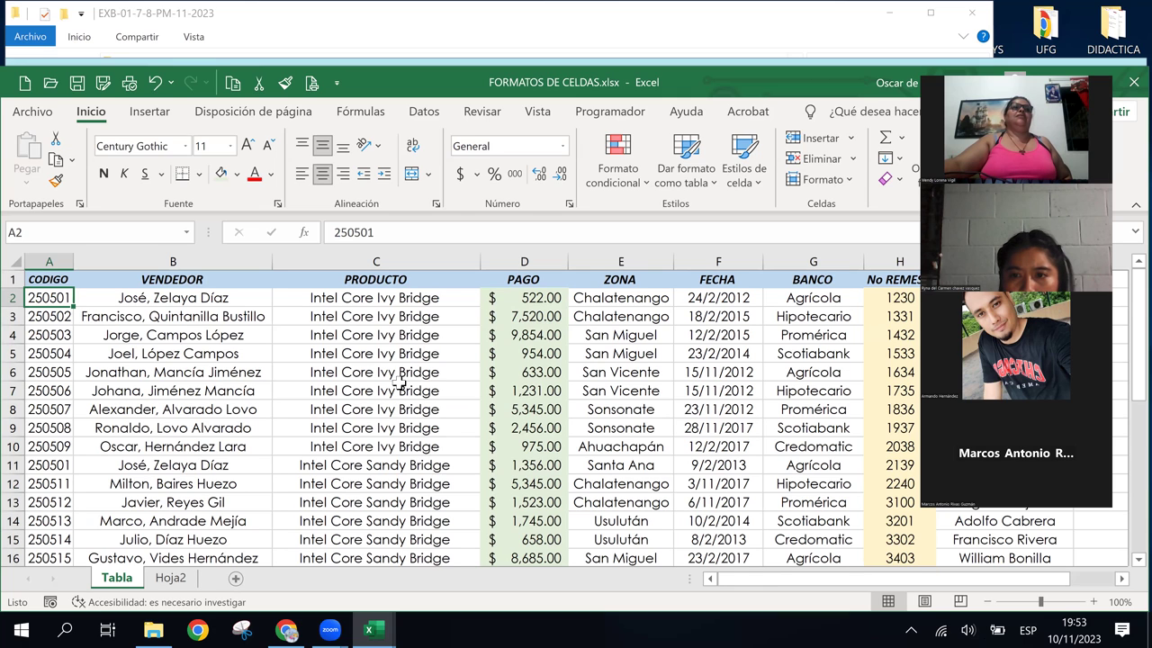
{"action": "key", "text": "Down"}
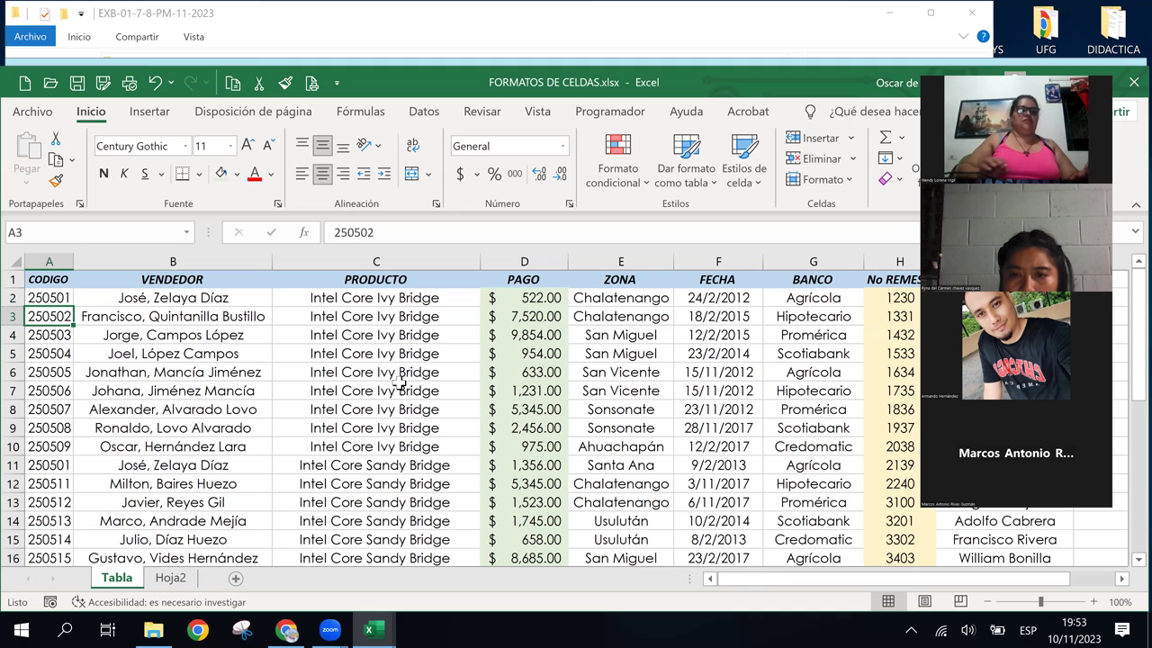
Select the table data A2:I32 and bring up the Datos tab's sorting tools
{"action": "key", "text": "Up"}
{"action": "key", "text": "shift+space"}
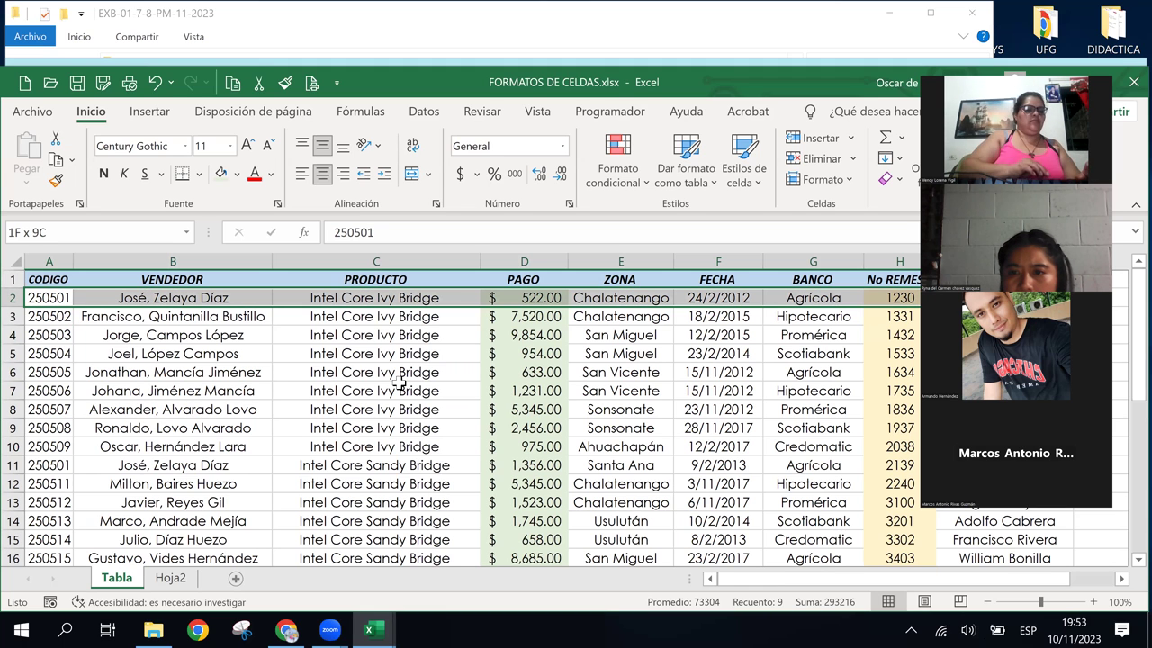
{"action": "key", "text": "ctrl+space"}
{"action": "key", "text": "ctrl+shift+Down"}
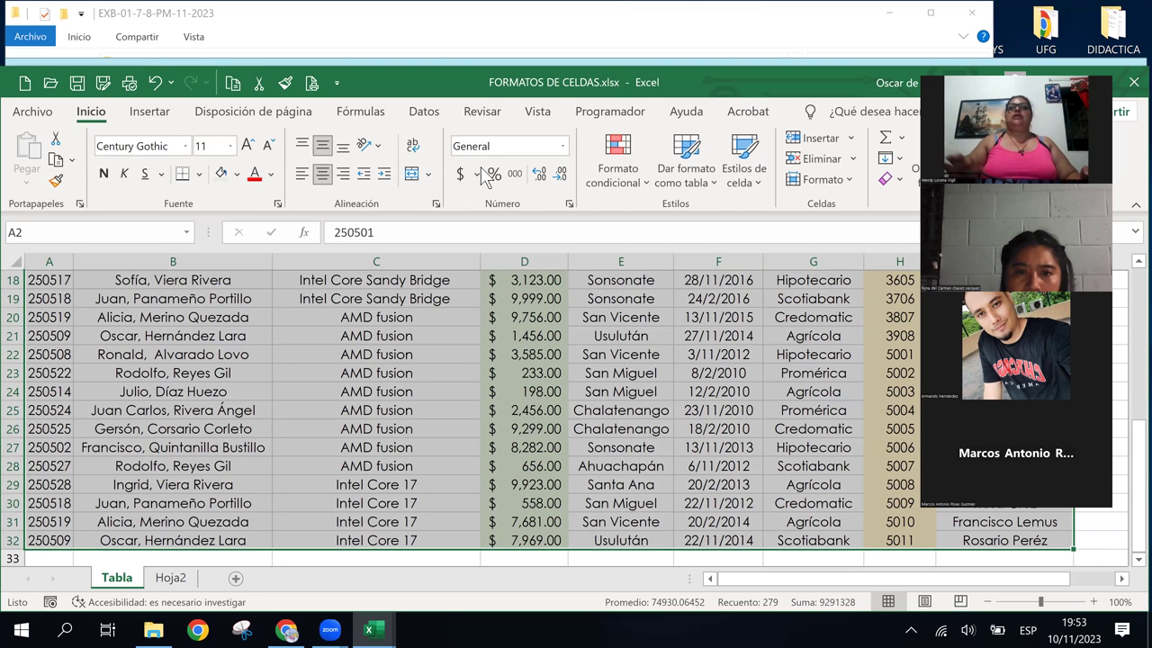
{"action": "left_click", "coordinate": [418, 112]}
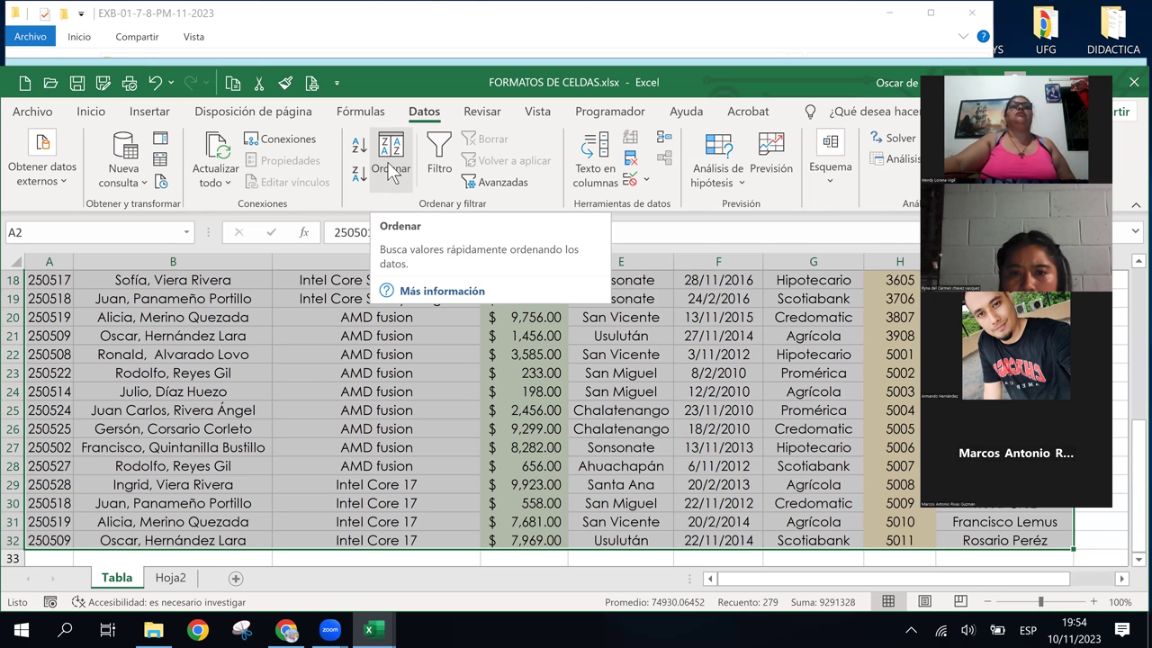
Open the Ordenar dialog from the Ordenar y filtrar group
{"action": "left_click", "coordinate": [392, 172]}
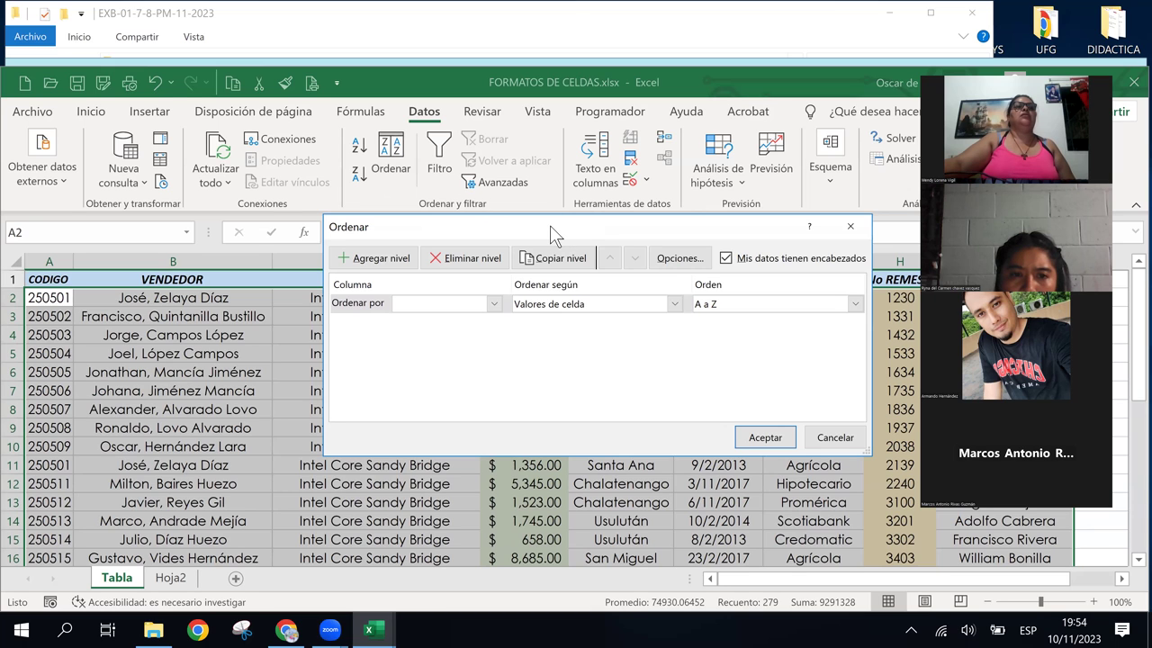
Sort the rows by VENDEDOR on Valores de celda, ordered A to Z
{"action": "left_click_drag", "start_coordinate": [550, 225], "coordinate": [465, 182]}
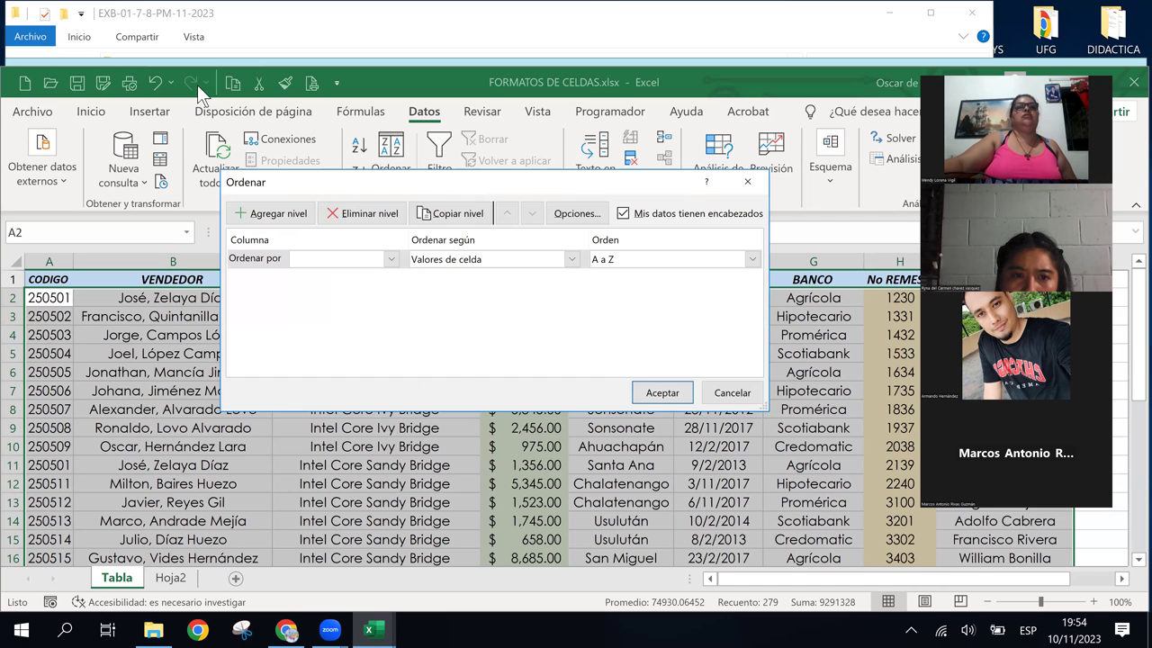
{"action": "left_click", "coordinate": [392, 259]}
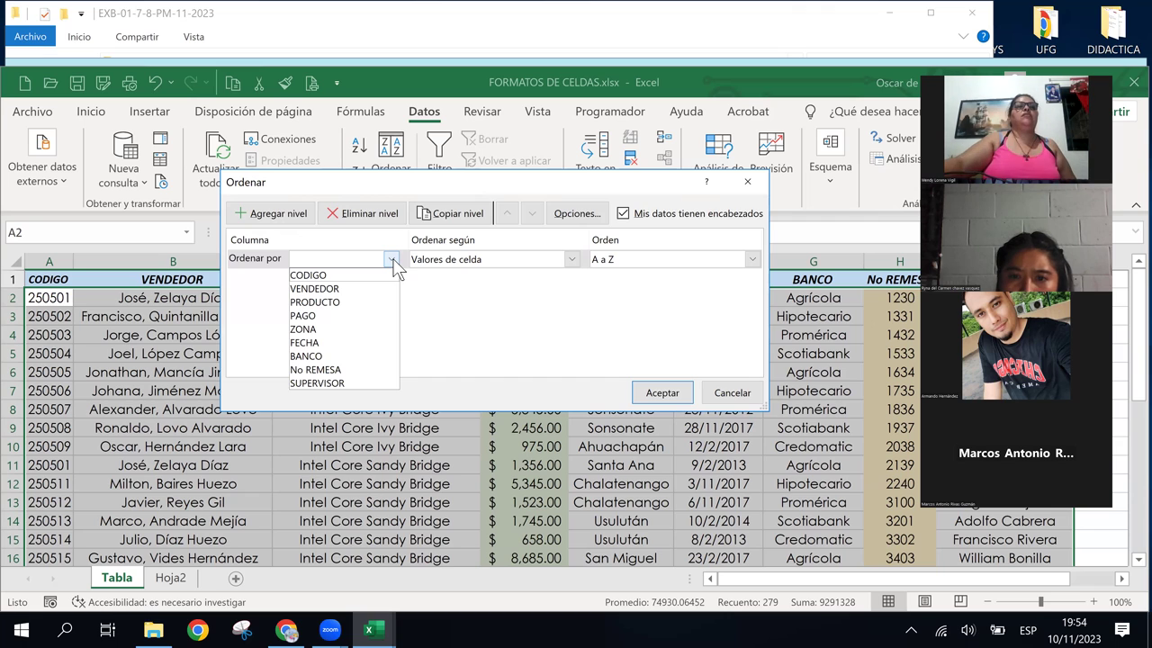
{"action": "left_click", "coordinate": [350, 287]}
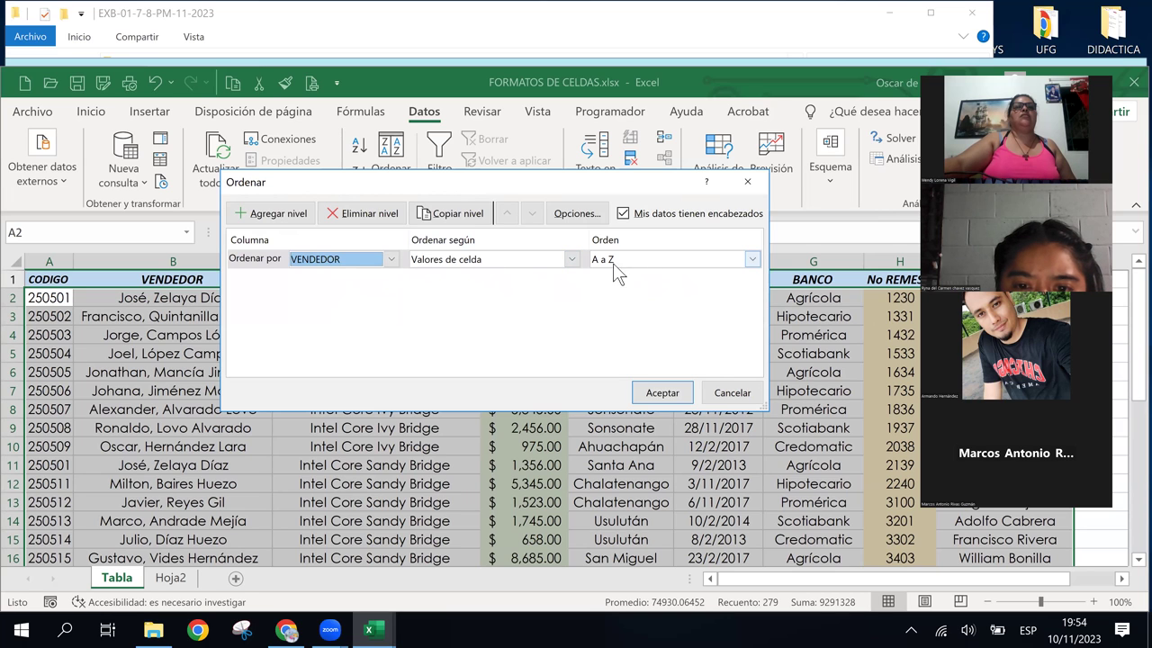
{"action": "left_click", "coordinate": [571, 260]}
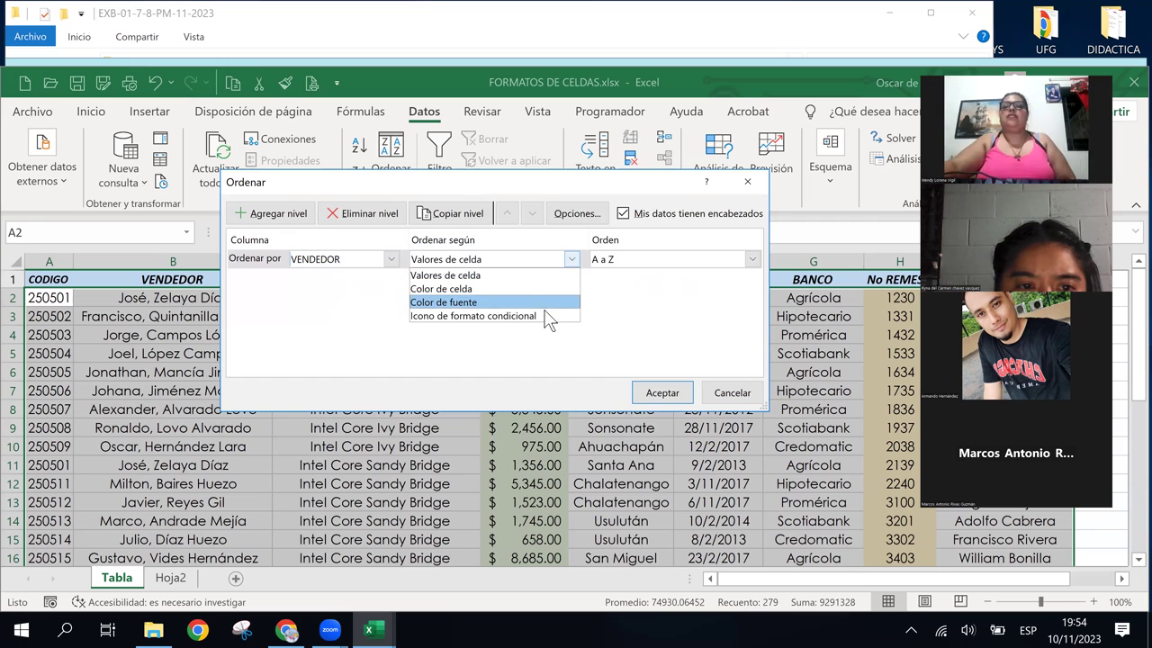
{"action": "left_click", "coordinate": [573, 264]}
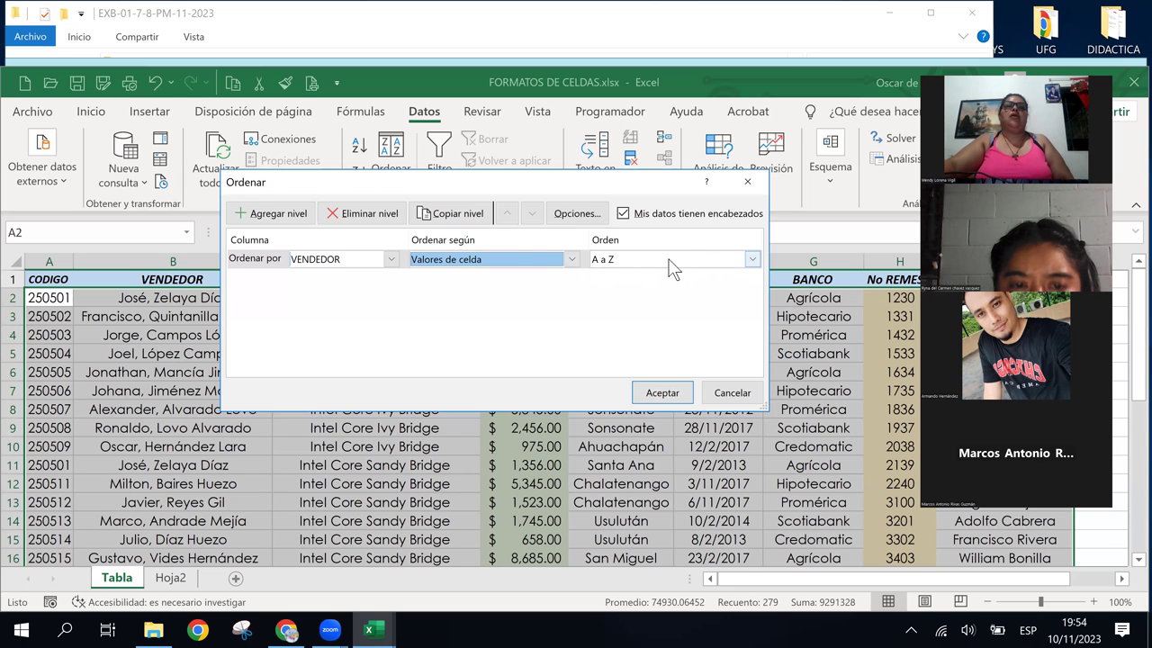
{"action": "left_click", "coordinate": [666, 395]}
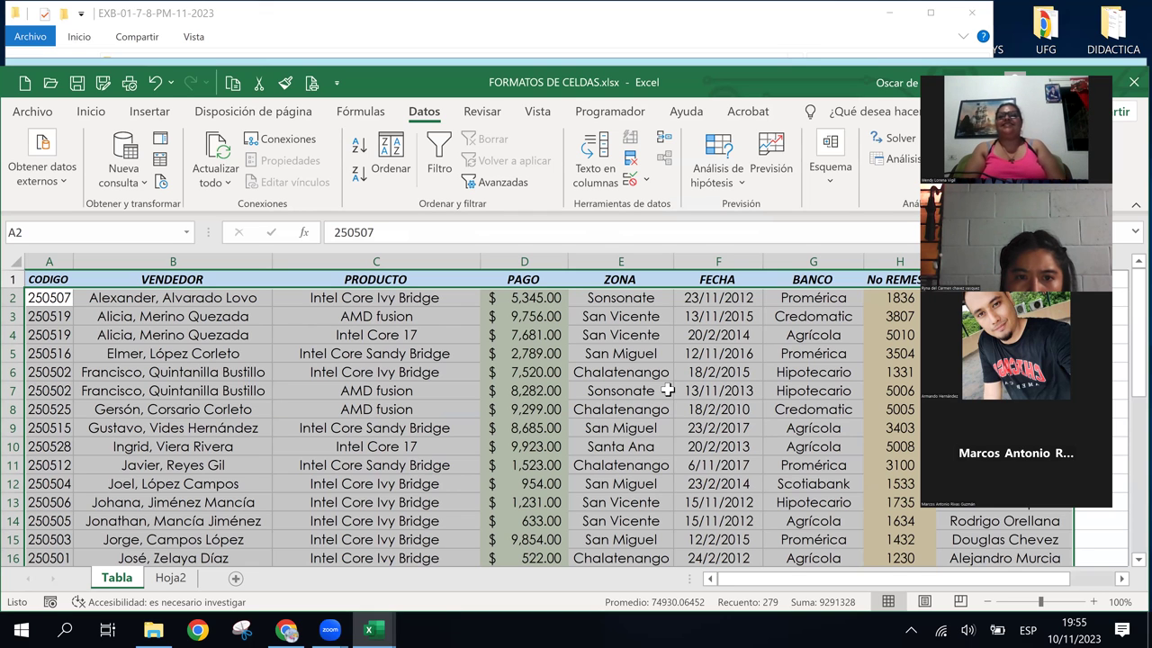
Inspect the sorted rows, checking the products and seller names in rows 2–7
{"action": "left_click", "coordinate": [667, 389]}
{"action": "left_click", "coordinate": [277, 370]}
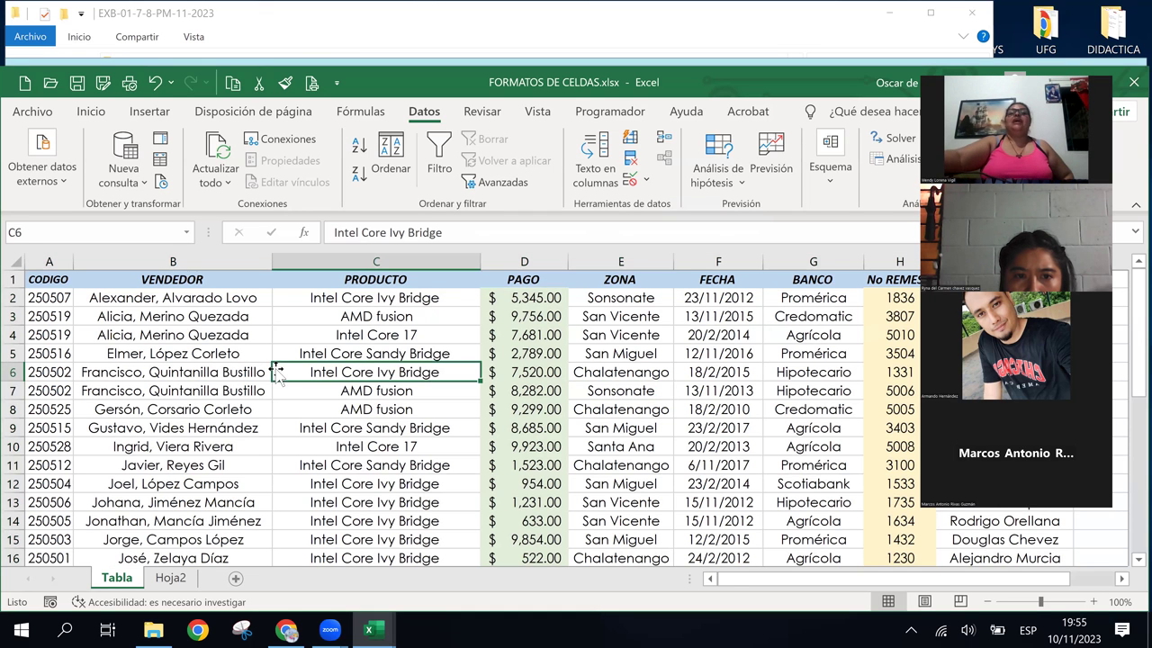
{"action": "left_click", "coordinate": [383, 316]}
{"action": "left_click", "coordinate": [381, 300]}
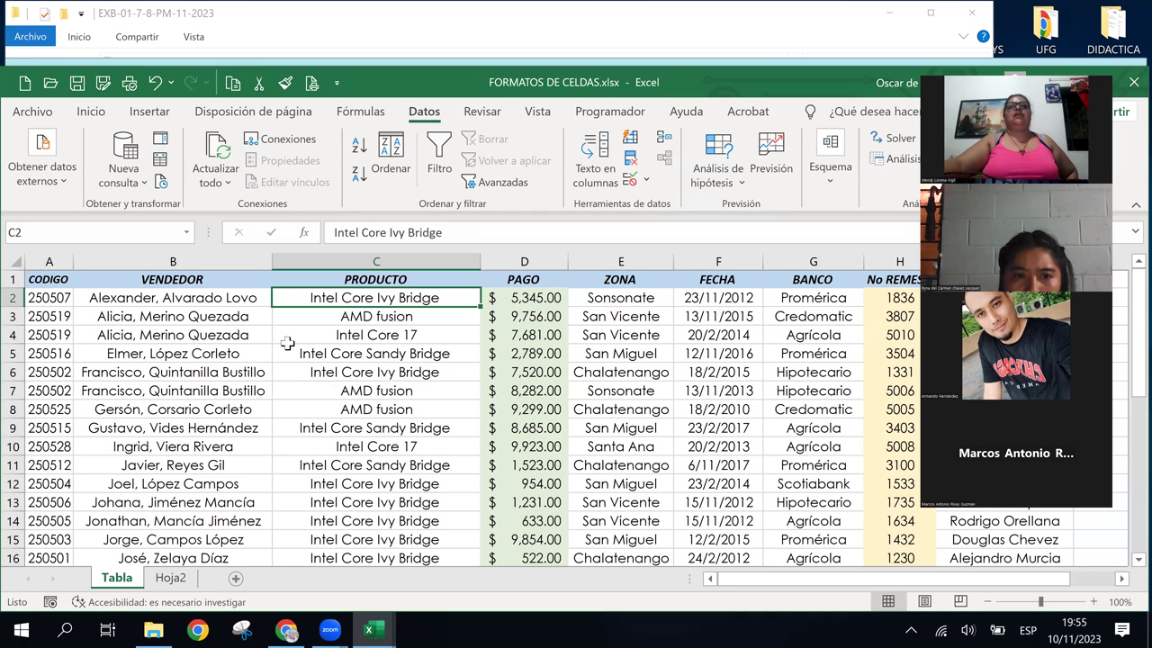
{"action": "left_click", "coordinate": [141, 376]}
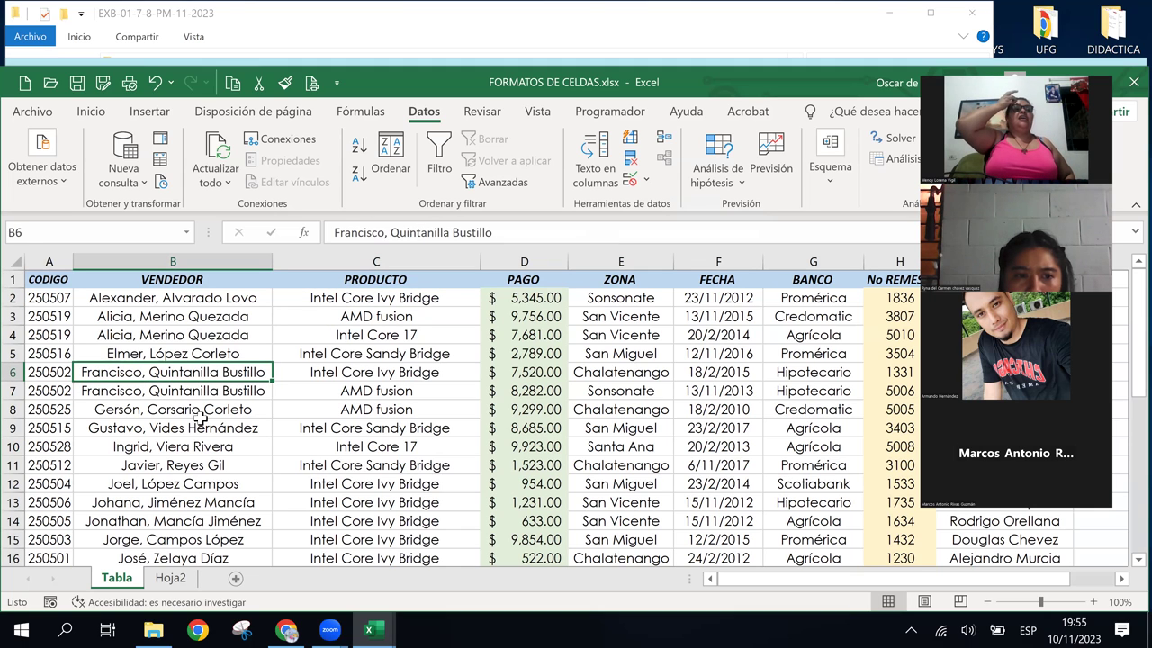
{"action": "left_click", "coordinate": [145, 390]}
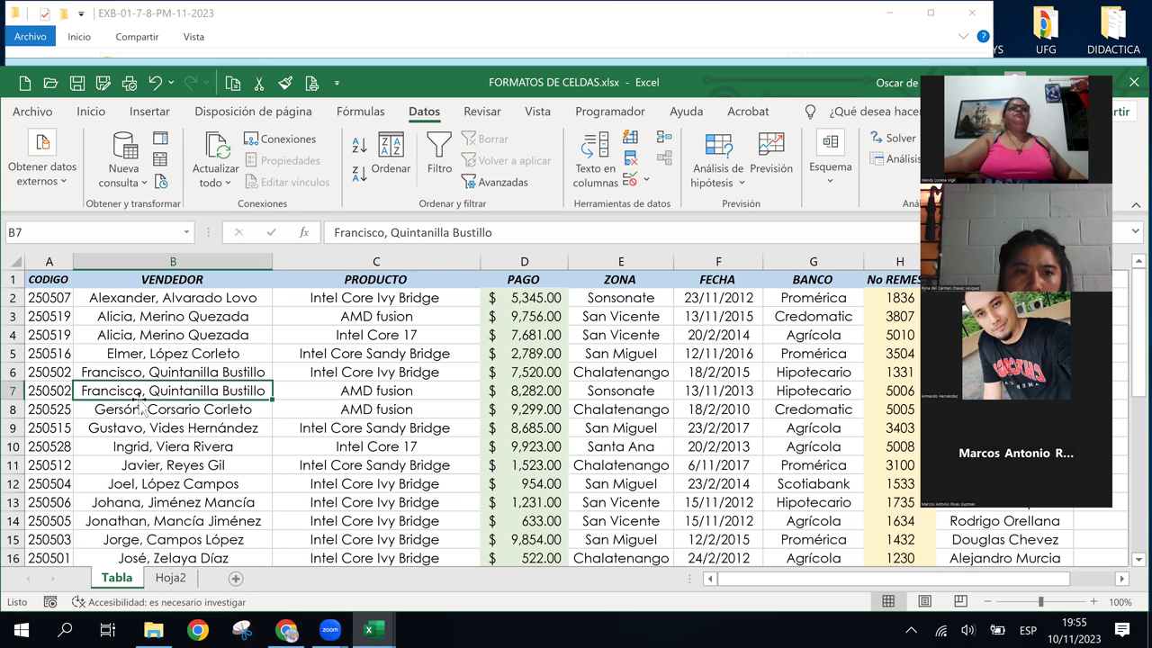
{"action": "left_click", "coordinate": [142, 358]}
{"action": "left_click", "coordinate": [149, 410]}
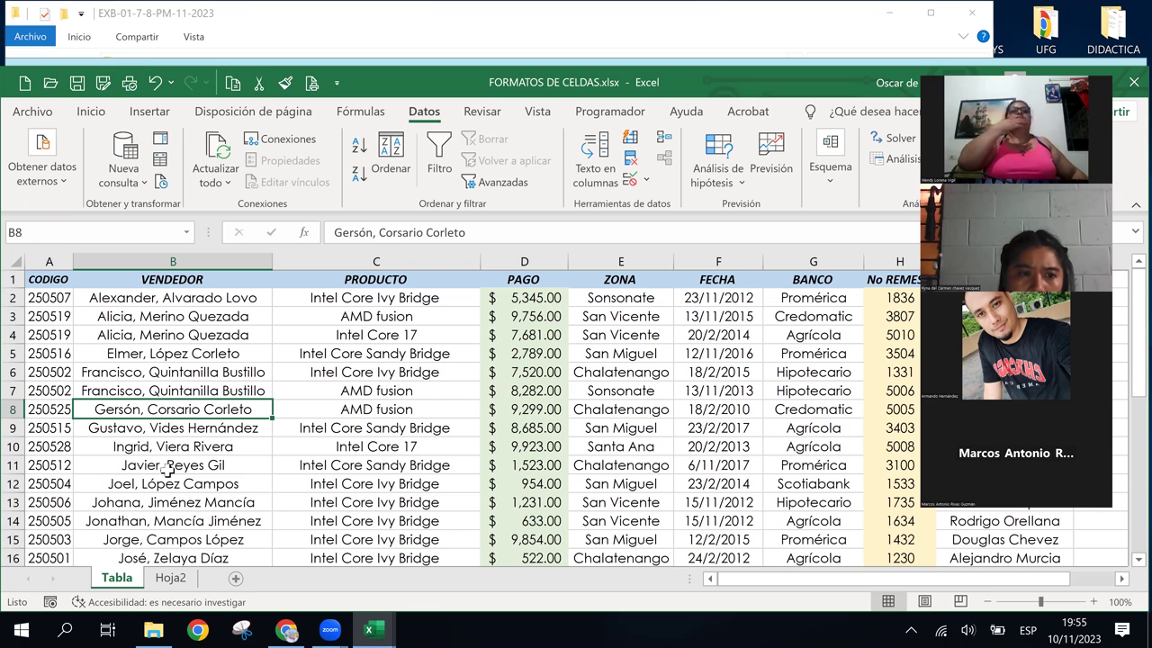
{"action": "left_click", "coordinate": [167, 466]}
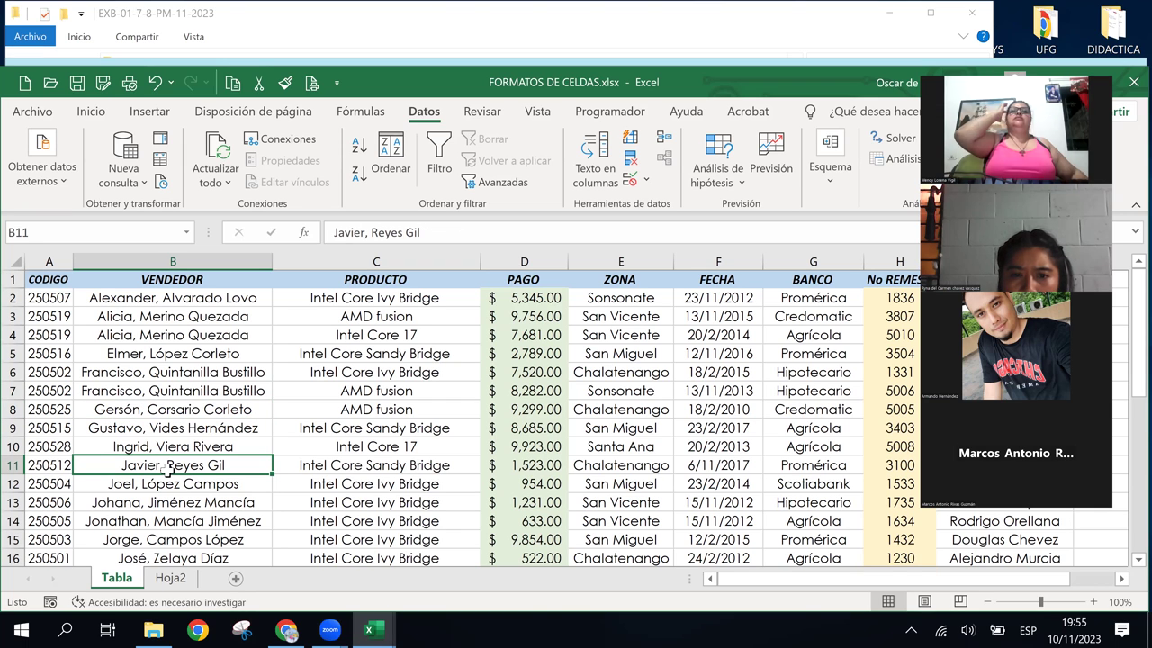
{"action": "key", "text": "Down"}
{"action": "key", "text": "Down"}
{"action": "key", "text": "Up"}
{"action": "key", "text": "Up"}
{"action": "key", "text": "Up"}
{"action": "key", "text": "Up"}
{"action": "key", "text": "Up"}
{"action": "key", "text": "Up"}
{"action": "key", "text": "Down"}
{"action": "key", "text": "Down"}
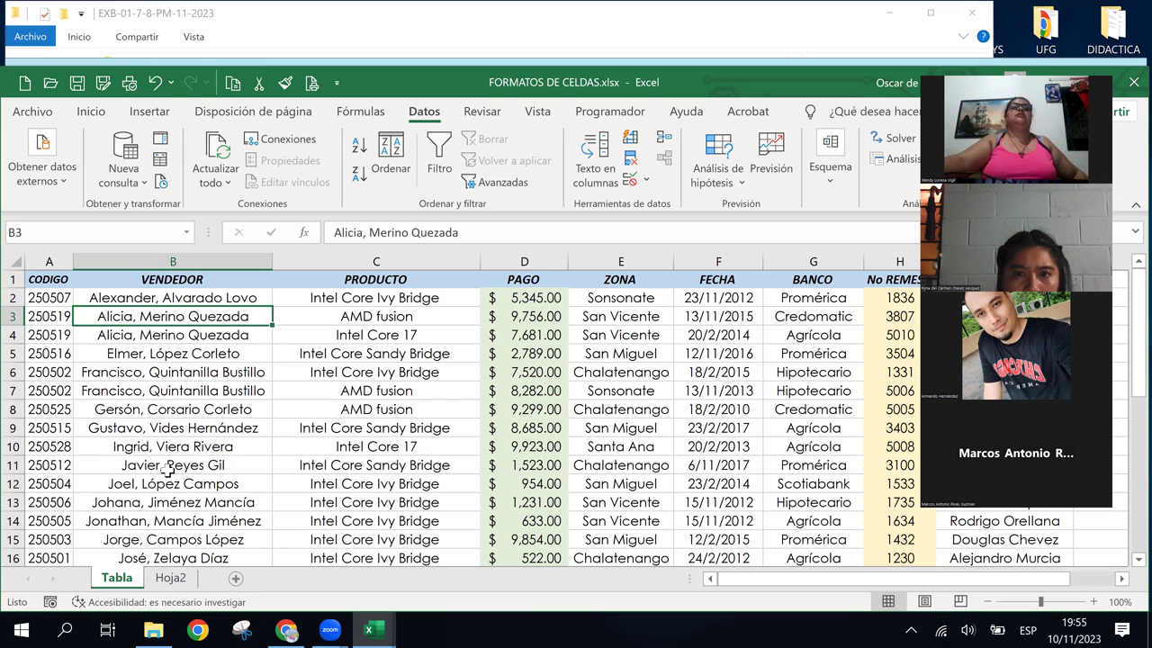
{"action": "key", "text": "Right"}
{"action": "key", "text": "Right"}
{"action": "key", "text": "Left"}
{"action": "key", "text": "Right"}
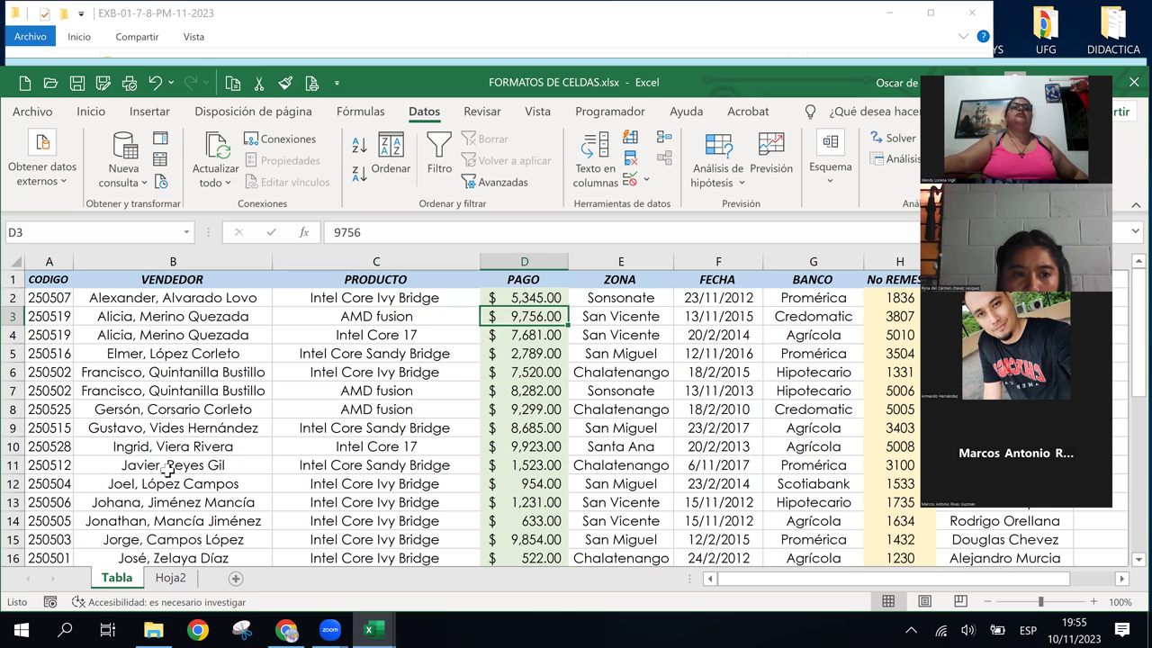
{"action": "key", "text": "Right"}
{"action": "key", "text": "Right"}
{"action": "key", "text": "Up"}
{"action": "key", "text": "Up"}
{"action": "key", "text": "Down"}
{"action": "key", "text": "Down"}
{"action": "key", "text": "Down"}
{"action": "key", "text": "Down"}
{"action": "key", "text": "Down"}
{"action": "key", "text": "Down"}
{"action": "key", "text": "Down"}
{"action": "key", "text": "Down"}
{"action": "key", "text": "Down"}
{"action": "key", "text": "Up"}
{"action": "key", "text": "Up"}
{"action": "key", "text": "Up"}
{"action": "key", "text": "Up"}
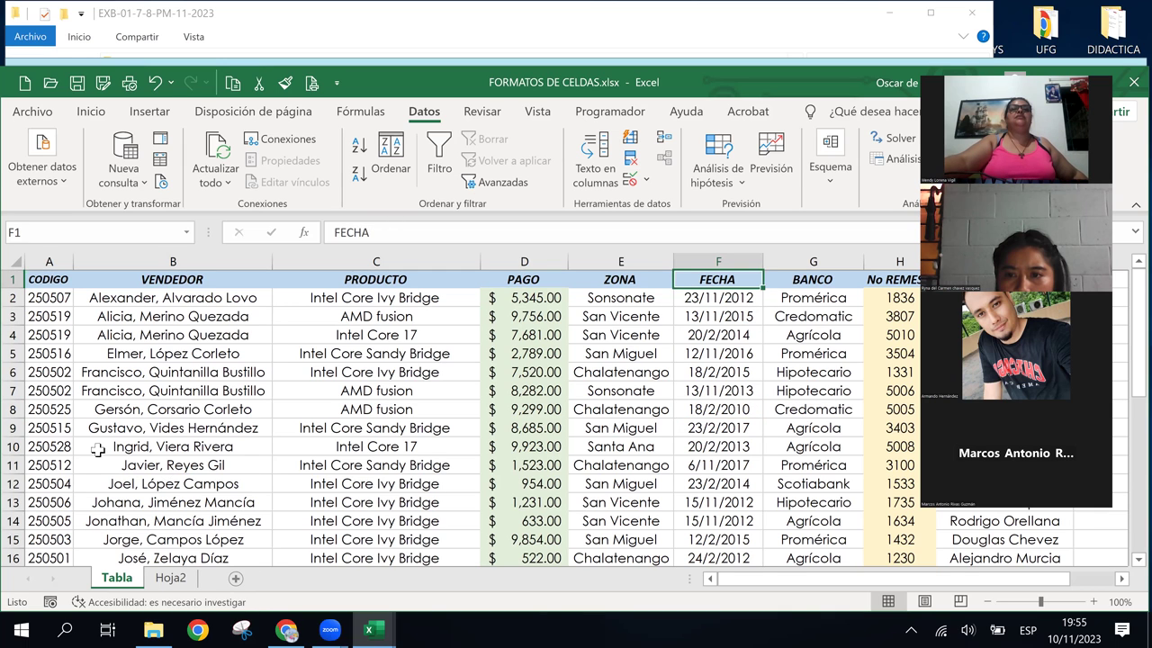
Check a few more cells and headers, then select the FECHA dates F2:F32
{"action": "left_click", "coordinate": [165, 374]}
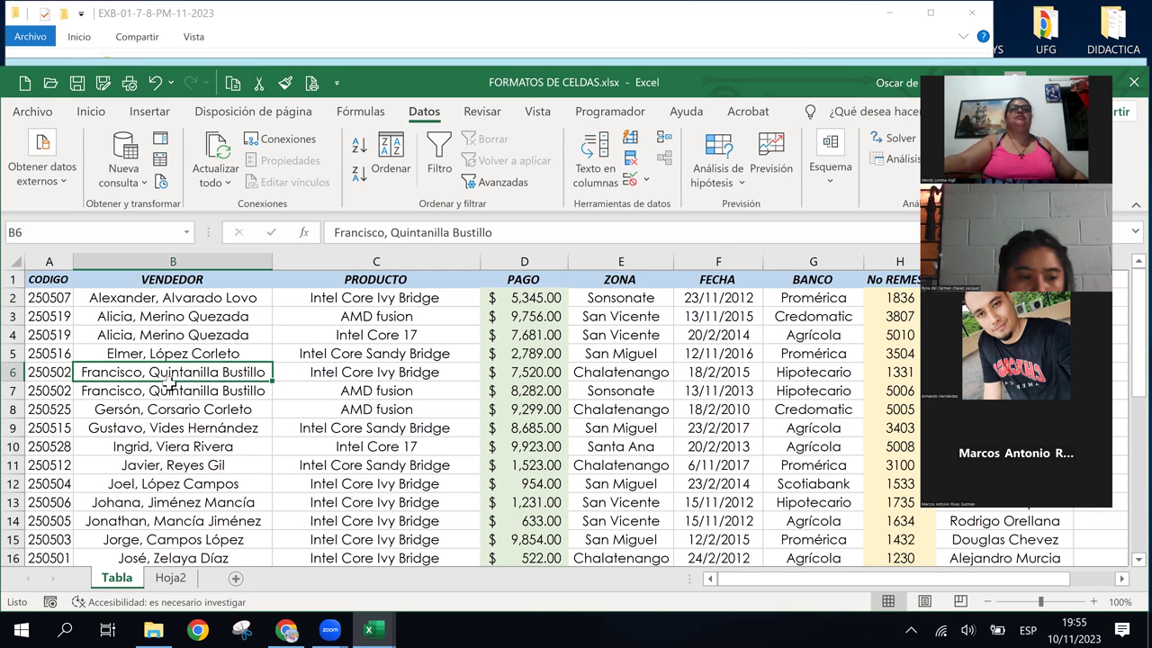
{"action": "left_click", "coordinate": [380, 632]}
{"action": "left_click", "coordinate": [321, 552]}
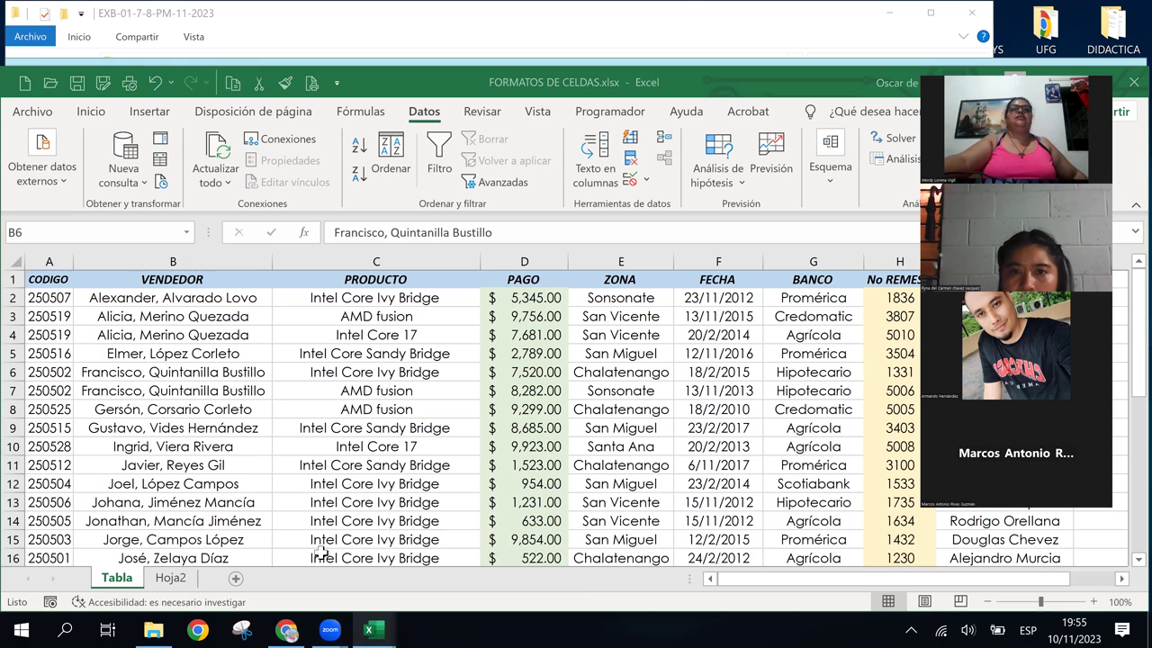
{"action": "left_click", "coordinate": [652, 335]}
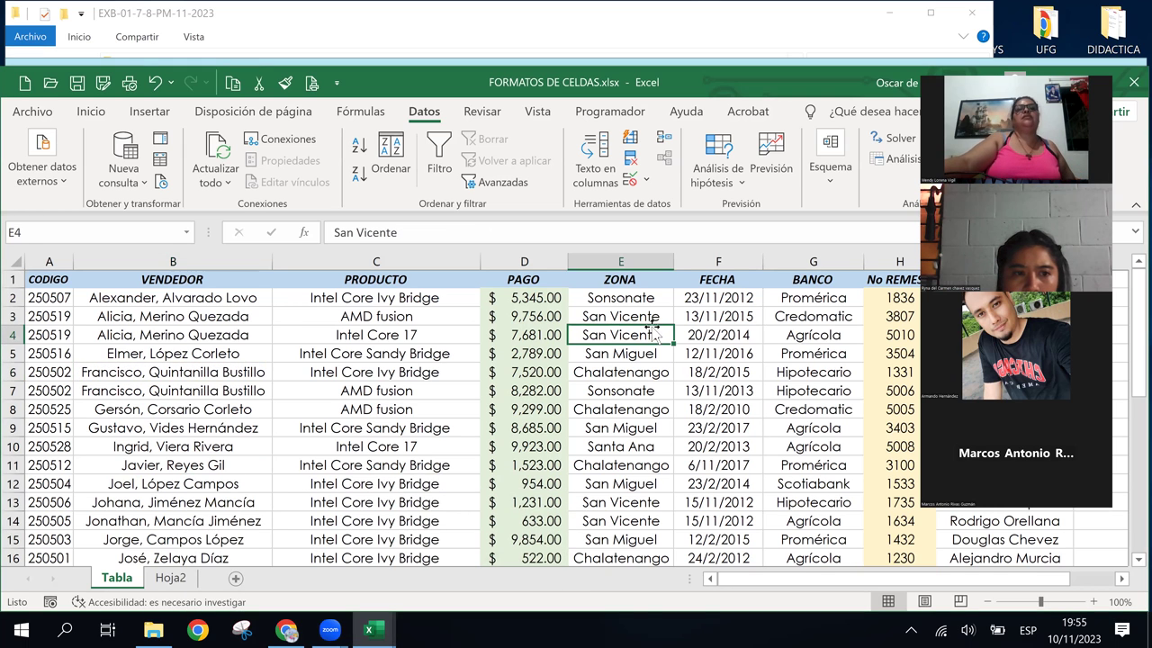
{"action": "left_click", "coordinate": [359, 357]}
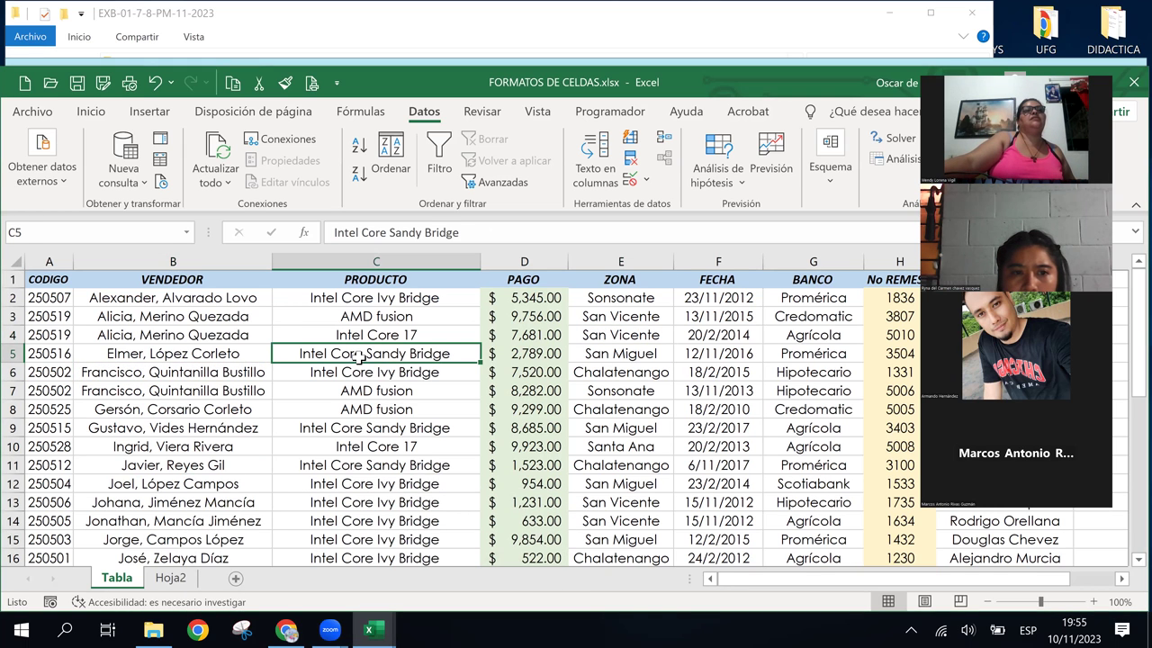
{"action": "key", "text": "Left"}
{"action": "key", "text": "Up"}
{"action": "key", "text": "Up"}
{"action": "key", "text": "Up"}
{"action": "key", "text": "Up"}
{"action": "key", "text": "Left"}
{"action": "key", "text": "Right"}
{"action": "key", "text": "Right"}
{"action": "key", "text": "Right"}
{"action": "key", "text": "Right"}
{"action": "key", "text": "Right"}
{"action": "key", "text": "Right"}
{"action": "key", "text": "Right"}
{"action": "key", "text": "Right"}
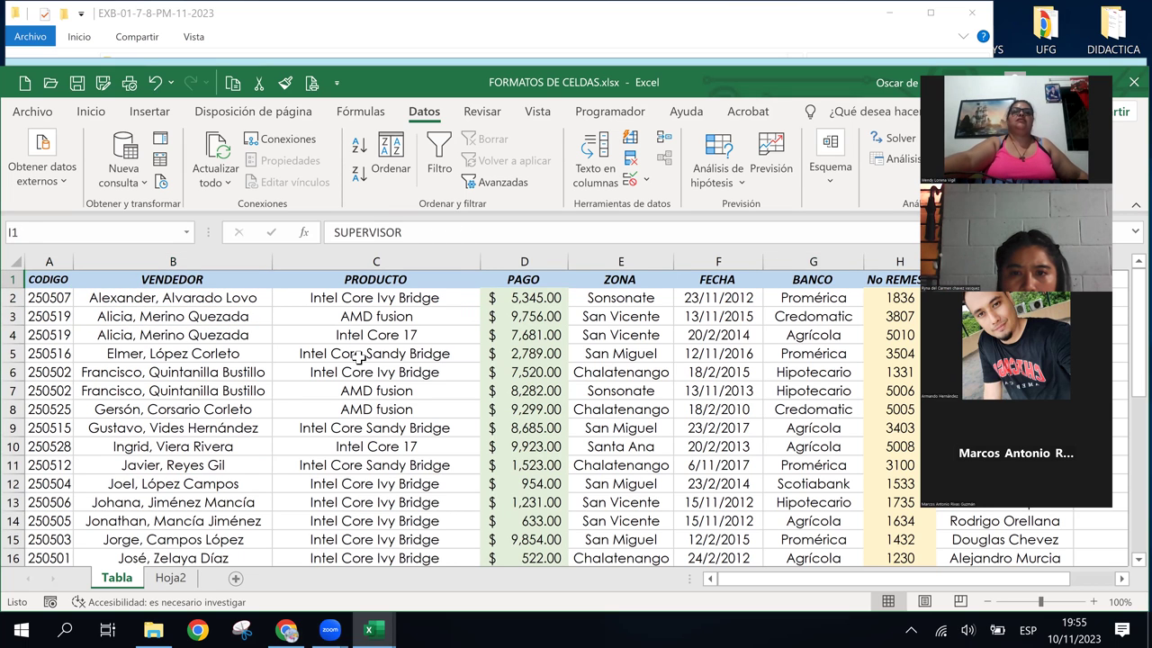
{"action": "key", "text": "Right"}
{"action": "key", "text": "Left"}
{"action": "key", "text": "Left"}
{"action": "key", "text": "Left"}
{"action": "key", "text": "Left"}
{"action": "key", "text": "Left"}
{"action": "key", "text": "Down"}
{"action": "key", "text": "Right"}
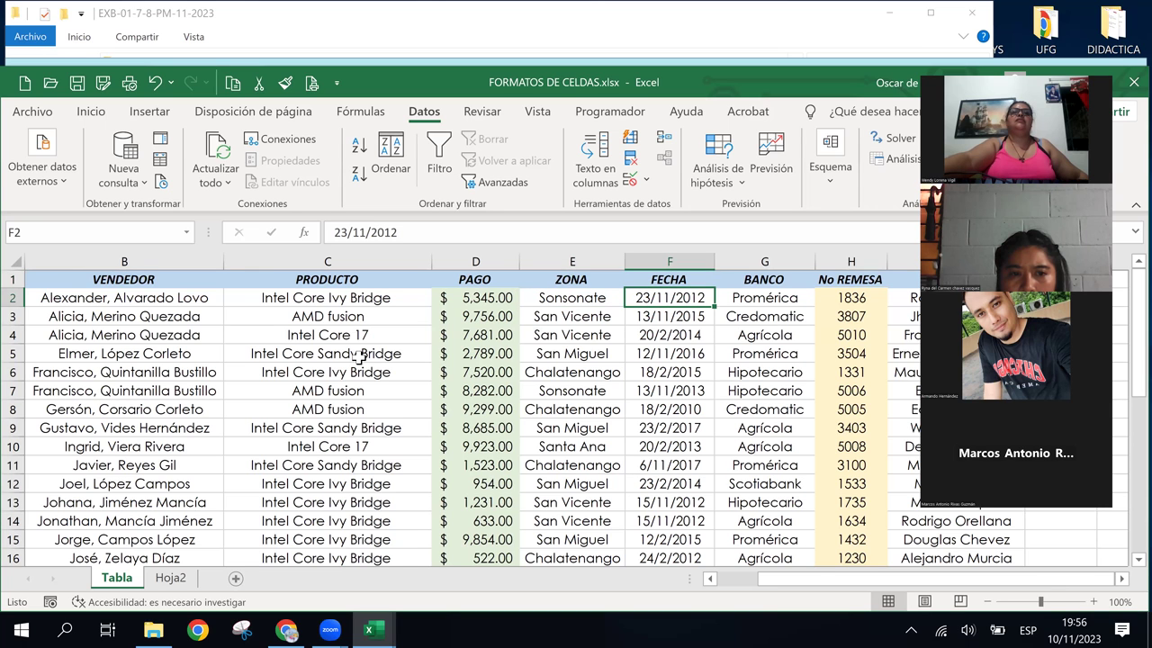
{"action": "key", "text": "ctrl+shift+Down"}
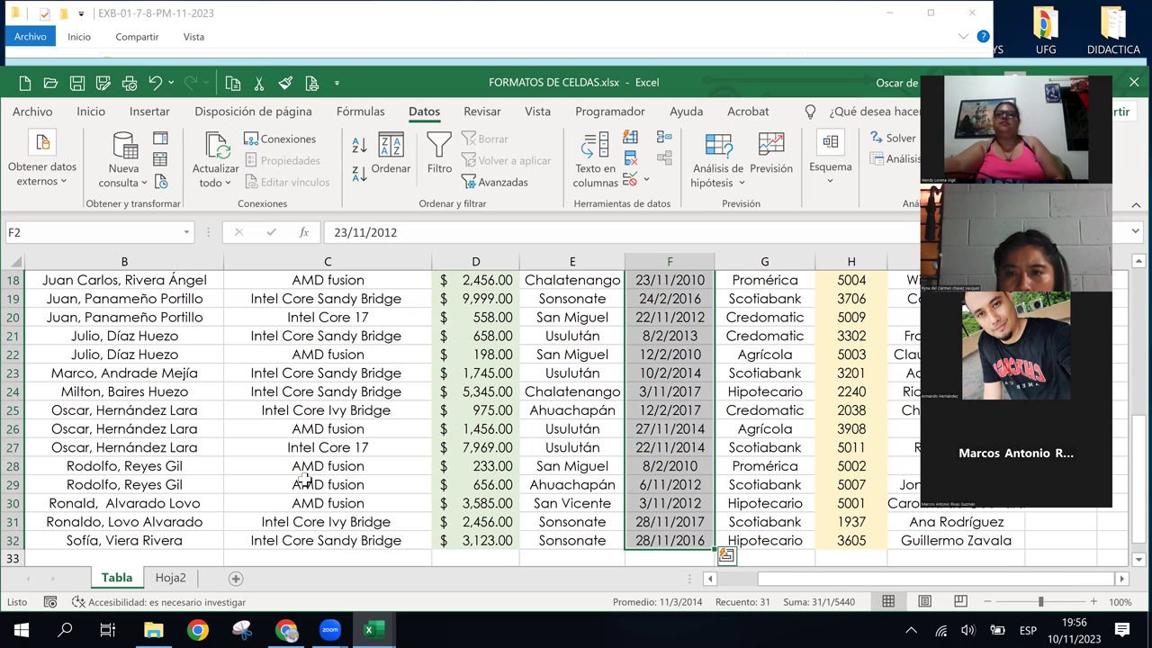
In Formato de celdas, turn the Personalizada code d-mmm-yy into dd-mmm-yyyy, previewing 23-nov-2012
{"action": "scroll", "coordinate": [304, 481], "scroll_direction": "up", "scroll_amount": 6}
{"action": "key", "text": "ctrl+1"}
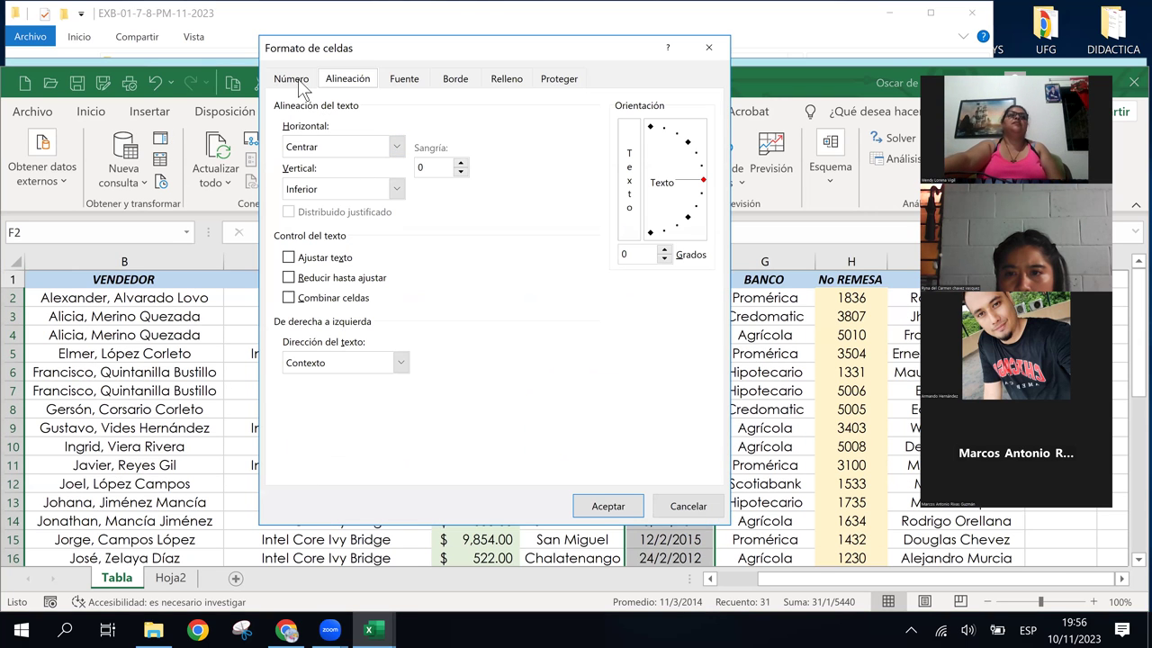
{"action": "left_click", "coordinate": [300, 81]}
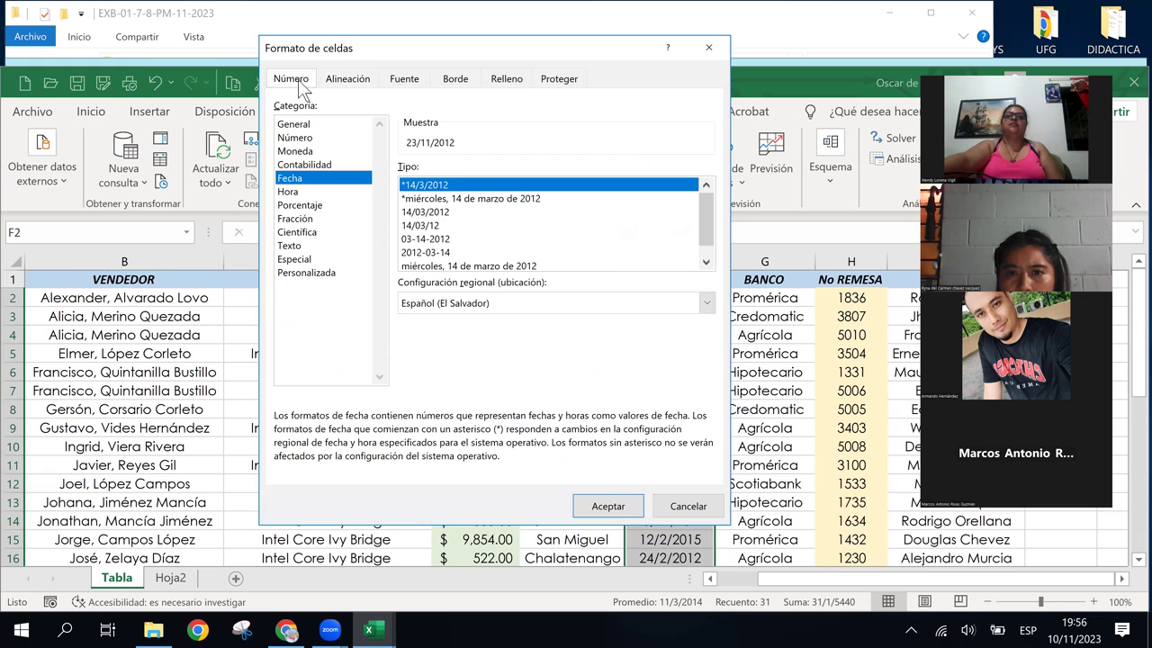
{"action": "left_click", "coordinate": [334, 273]}
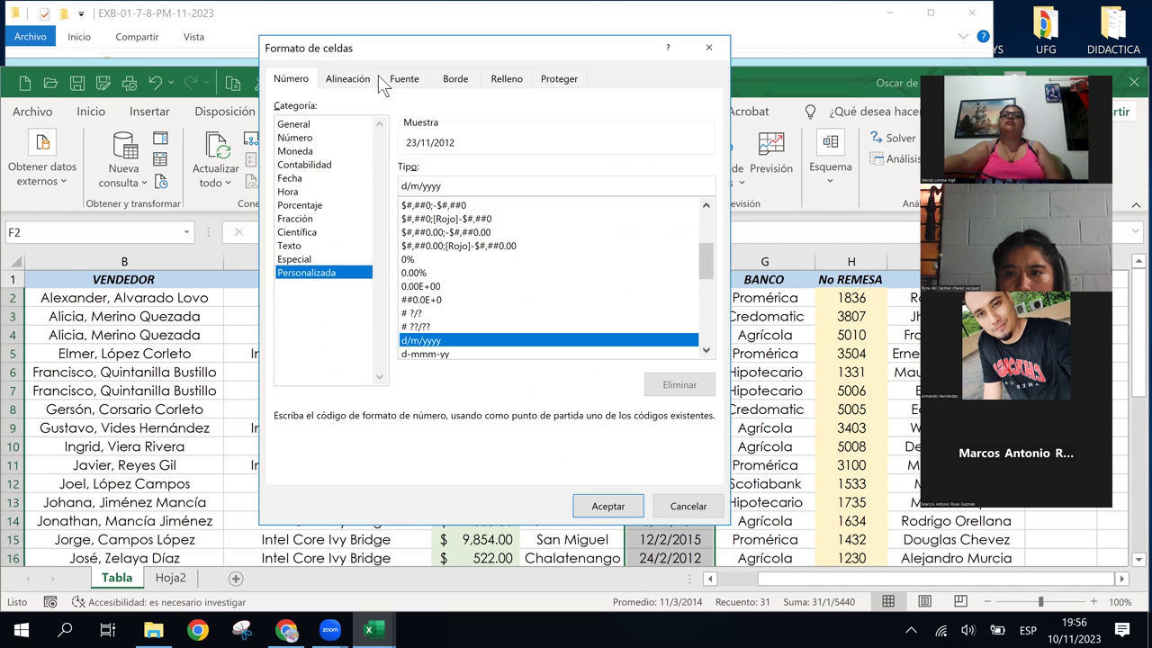
{"action": "left_click_drag", "start_coordinate": [378, 50], "coordinate": [206, 137]}
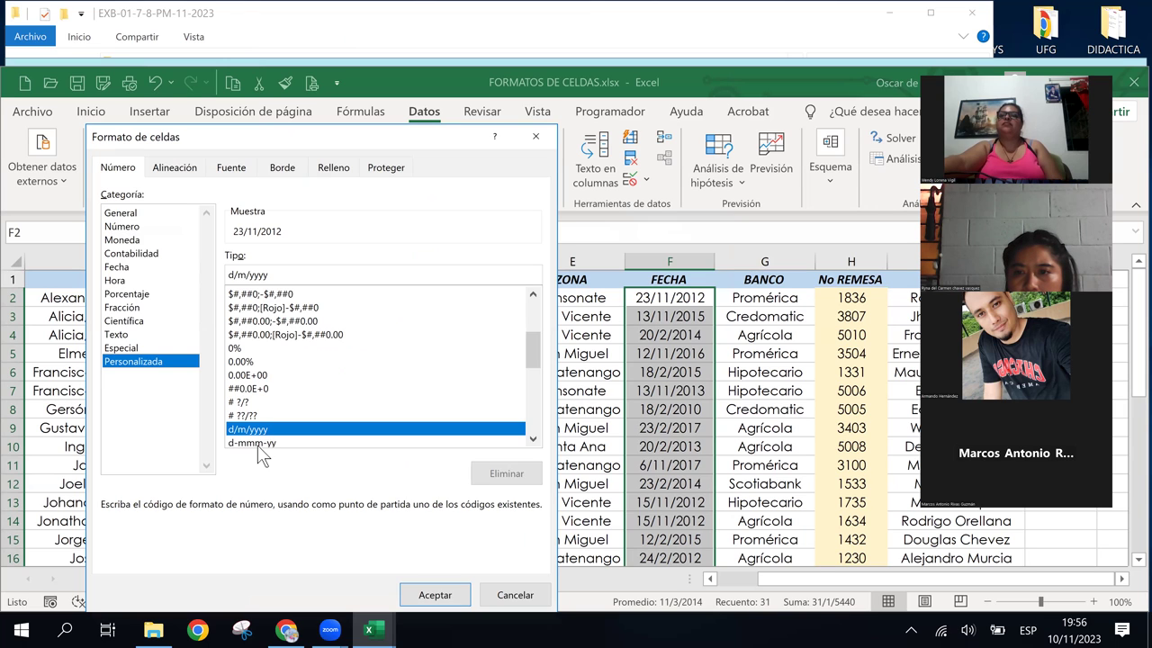
{"action": "left_click", "coordinate": [258, 445]}
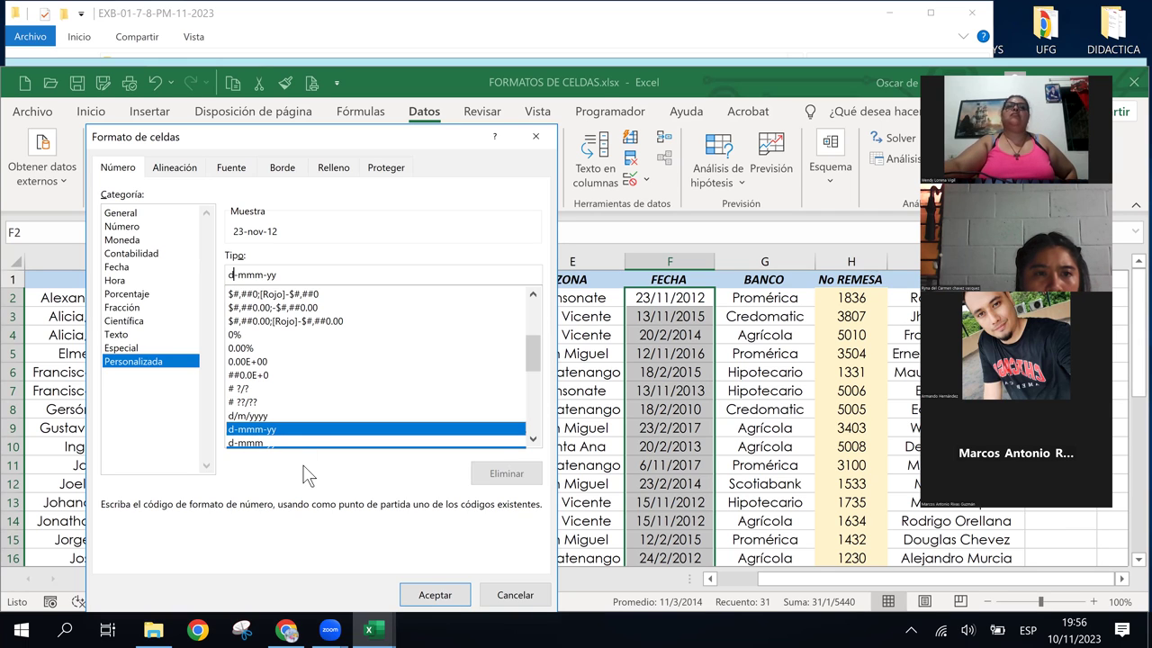
{"action": "type", "text": "d"}
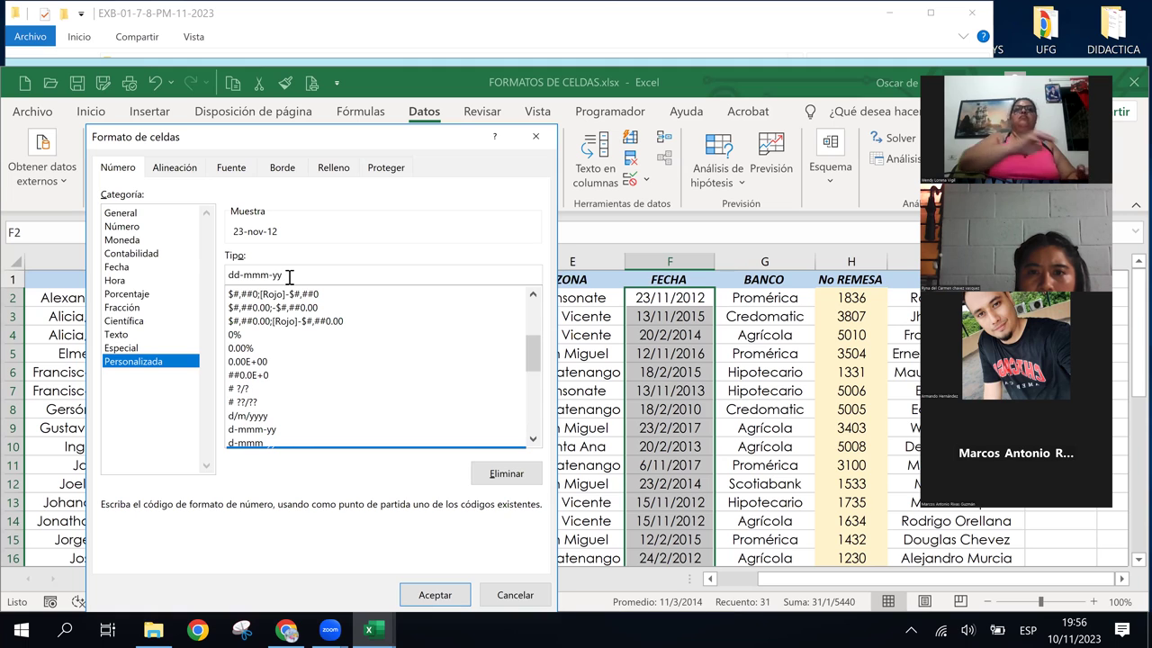
{"action": "left_click", "coordinate": [289, 277]}
{"action": "type", "text": "yy"}
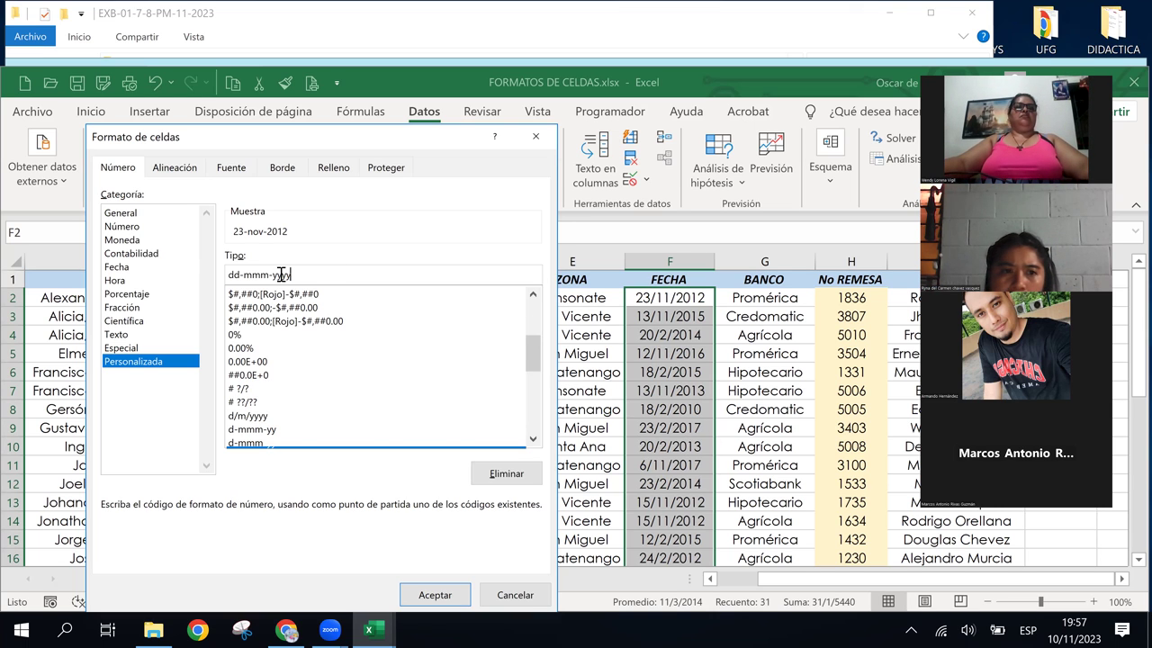
Apply the dd-mmm-yyyy format to the FECHA dates and inspect F8 and F6
{"action": "left_click", "coordinate": [444, 590]}
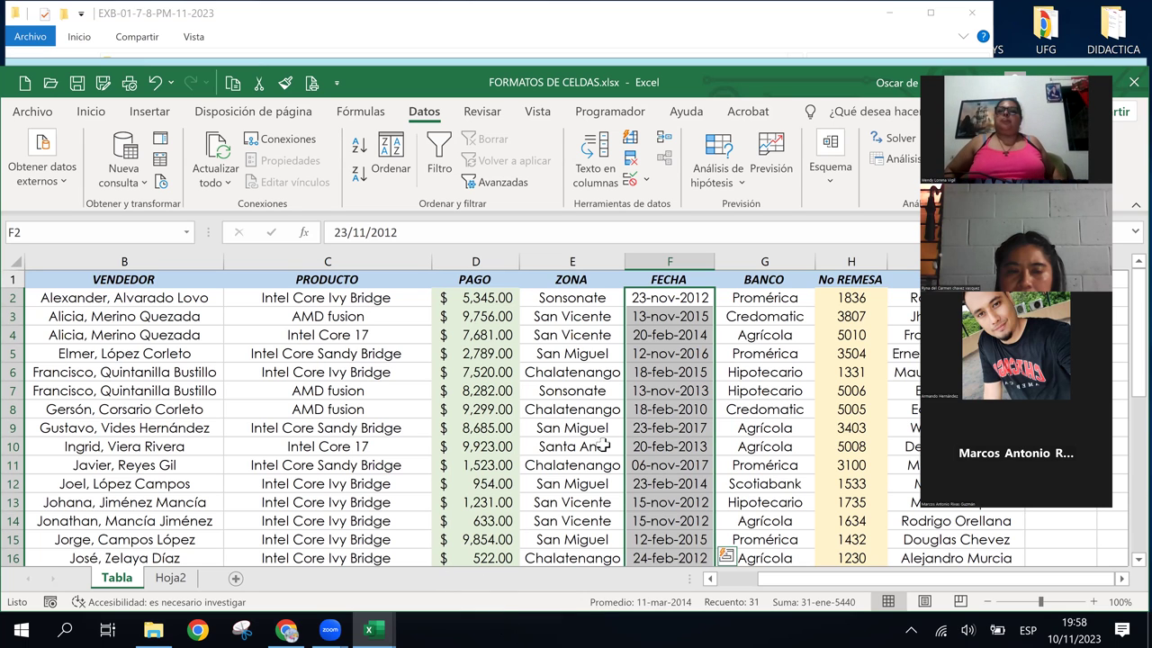
{"action": "left_click", "coordinate": [568, 423]}
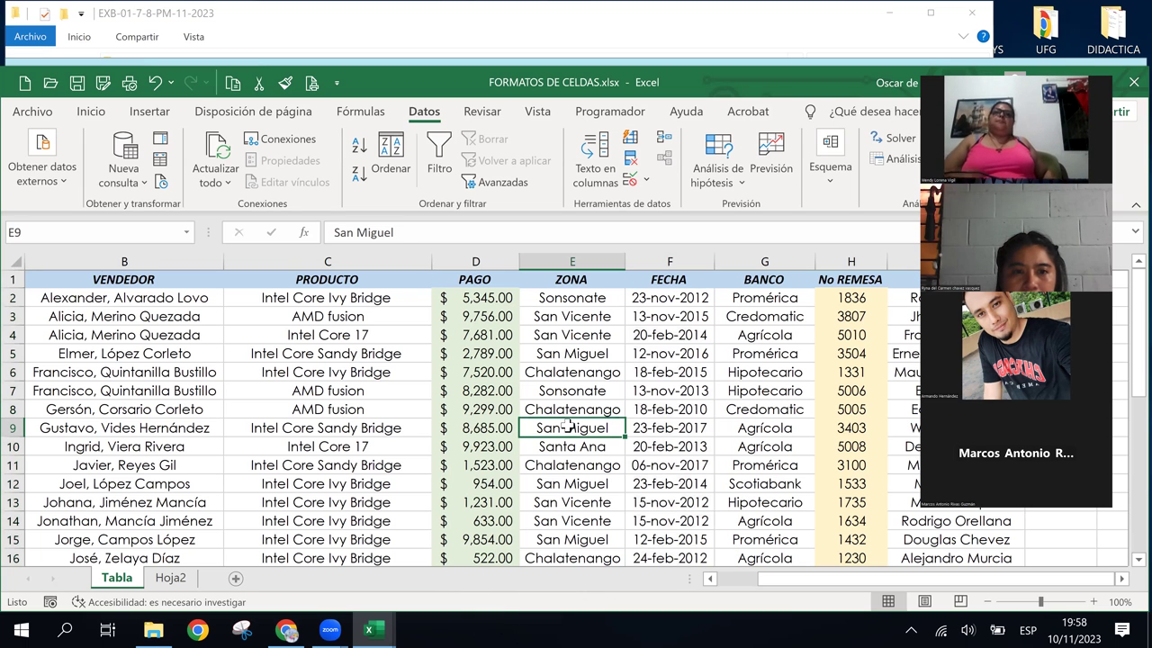
{"action": "left_click", "coordinate": [671, 406]}
{"action": "left_click", "coordinate": [668, 372]}
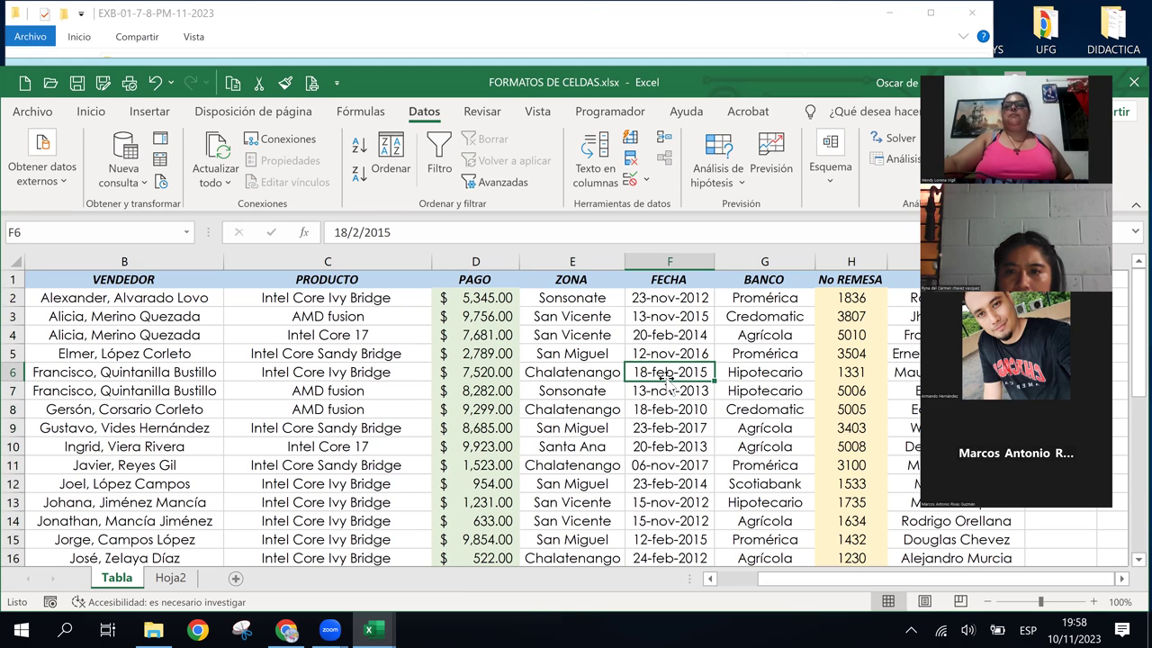
Verify the reformatted dates in F10, F5 and F4, alongside cells E4 and G8
{"action": "left_click", "coordinate": [668, 446]}
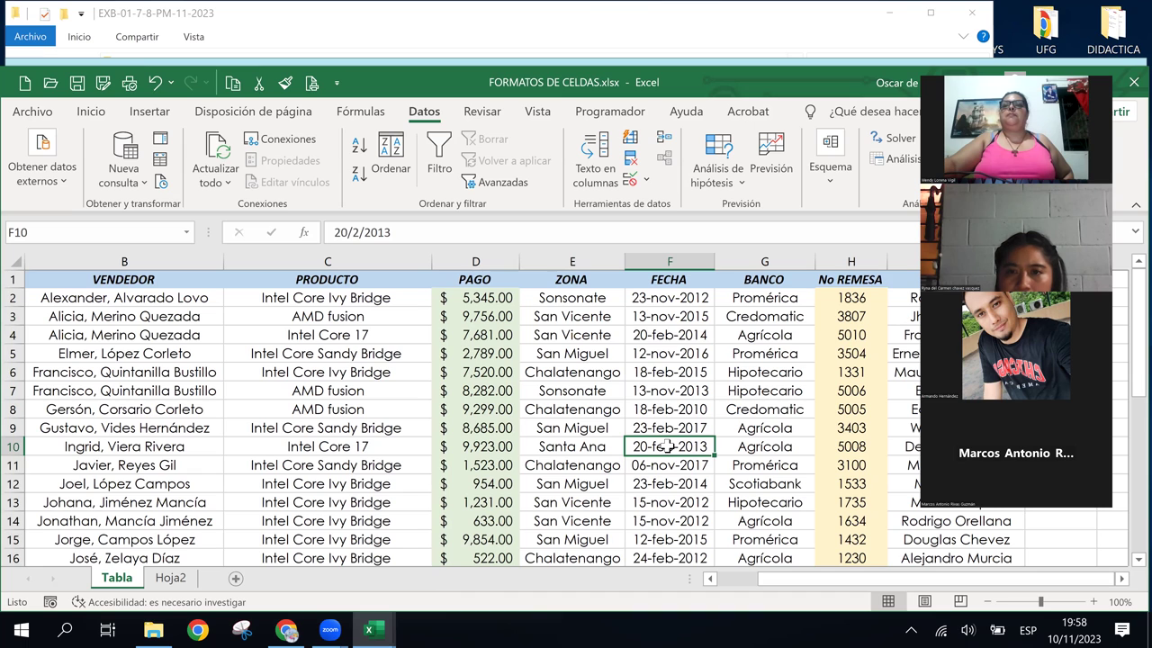
{"action": "left_click", "coordinate": [620, 333]}
{"action": "left_click", "coordinate": [672, 355]}
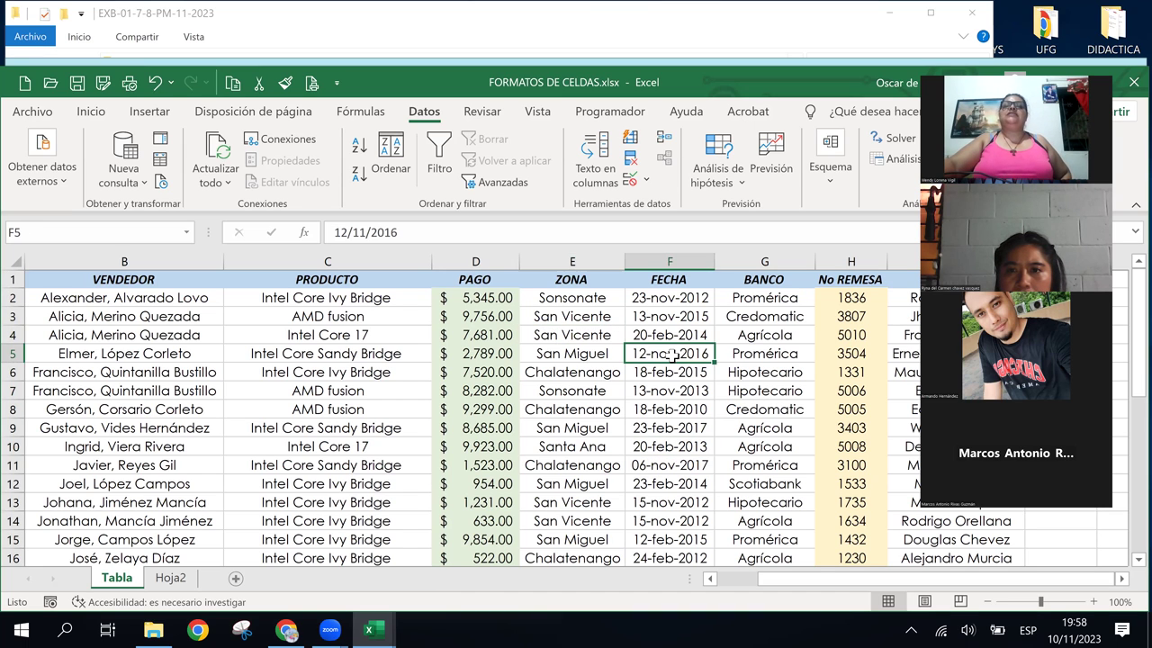
{"action": "left_click", "coordinate": [669, 335]}
{"action": "left_click", "coordinate": [702, 443]}
{"action": "left_click", "coordinate": [754, 407]}
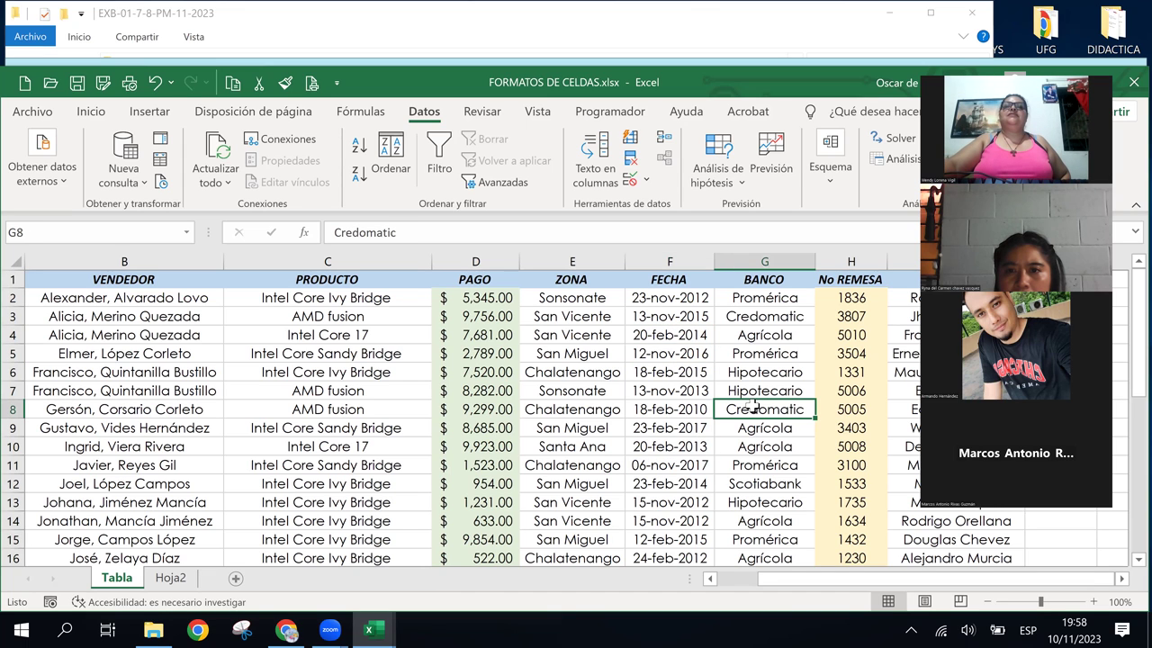
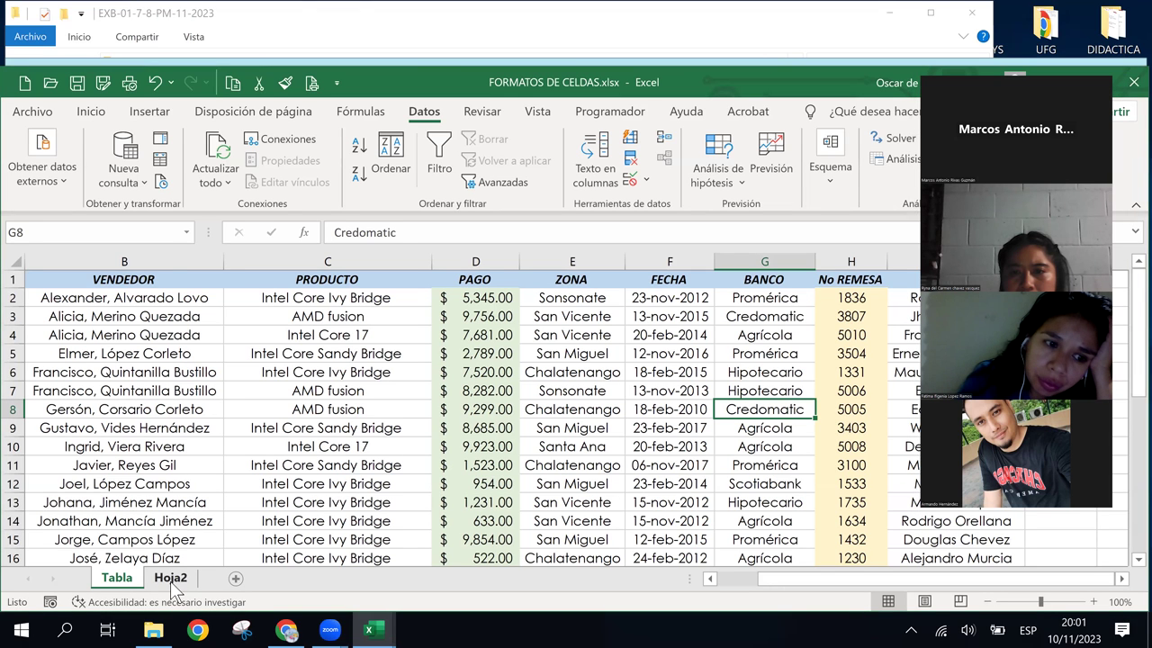
Go to the Hoja2 sheet and select Actividad 1.1 through Actividad 1.3 in column A
{"action": "left_click", "coordinate": [172, 585]}
{"action": "left_click", "coordinate": [79, 298]}
{"action": "left_click", "coordinate": [94, 404]}
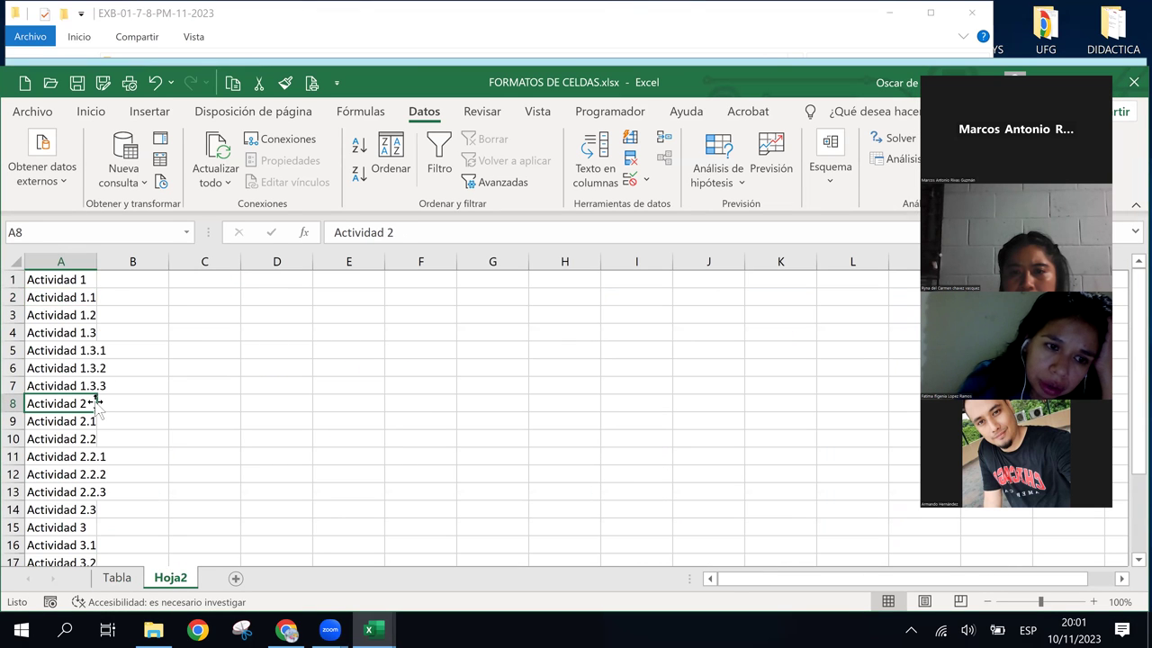
{"action": "left_click", "coordinate": [60, 333]}
{"action": "left_click_drag", "start_coordinate": [53, 297], "coordinate": [56, 332]}
{"action": "left_click", "coordinate": [56, 296]}
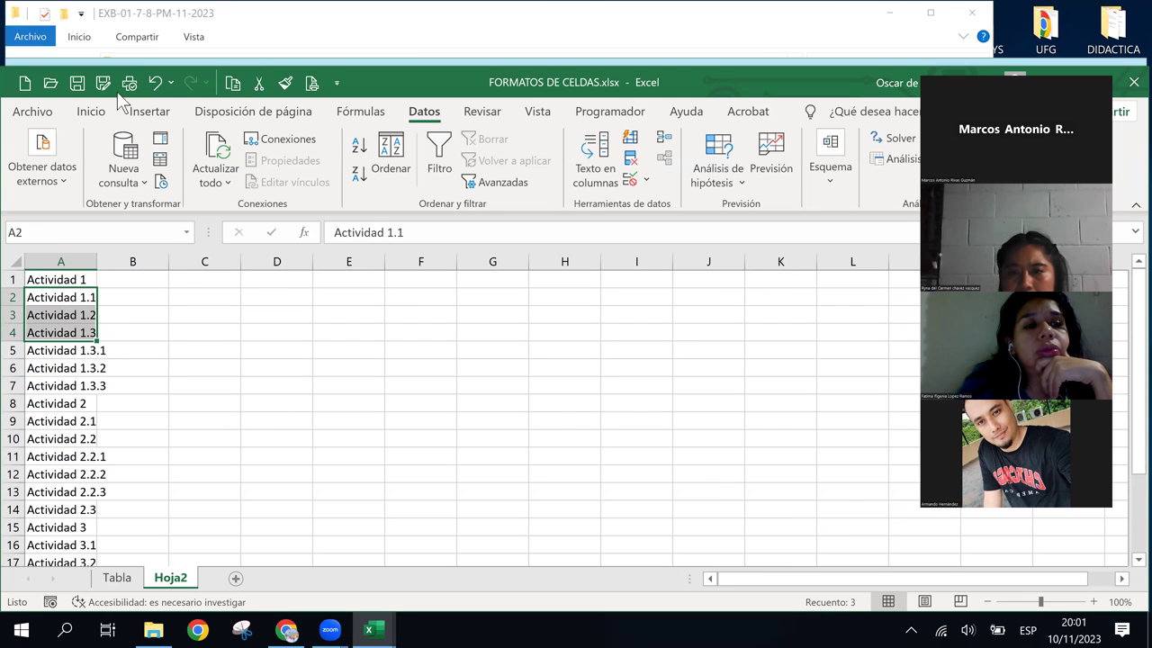
Indent Actividad 1.1–1.3 one level and Actividad 1.3.1–1.3.3 two levels
{"action": "left_click", "coordinate": [91, 112]}
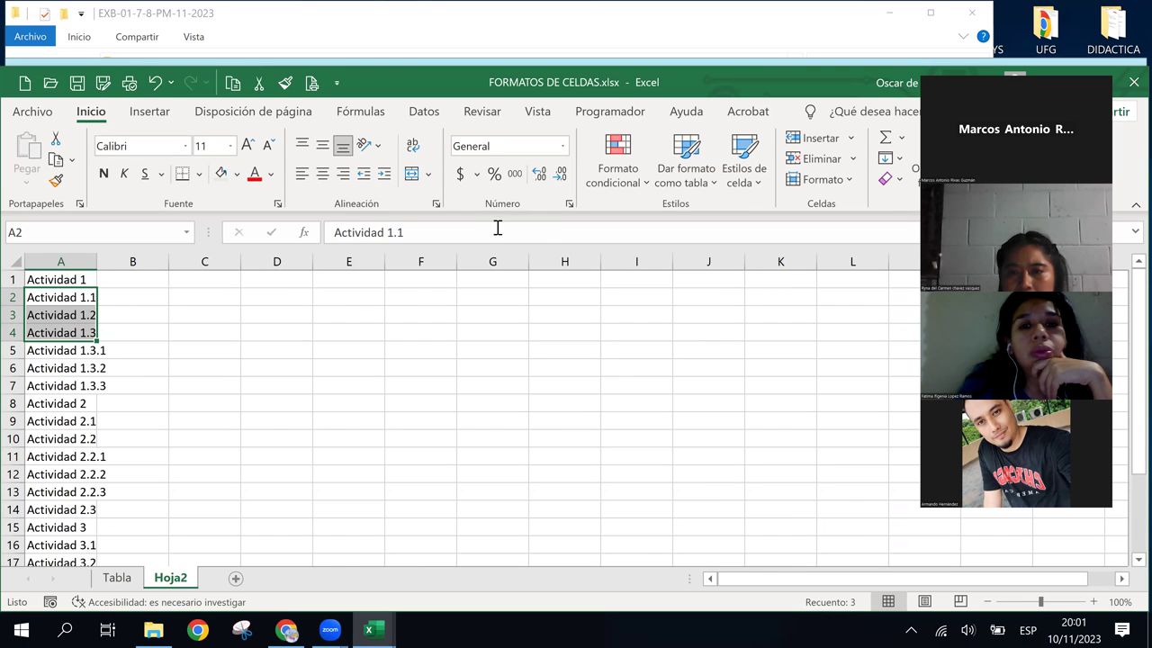
{"action": "left_click", "coordinate": [384, 173]}
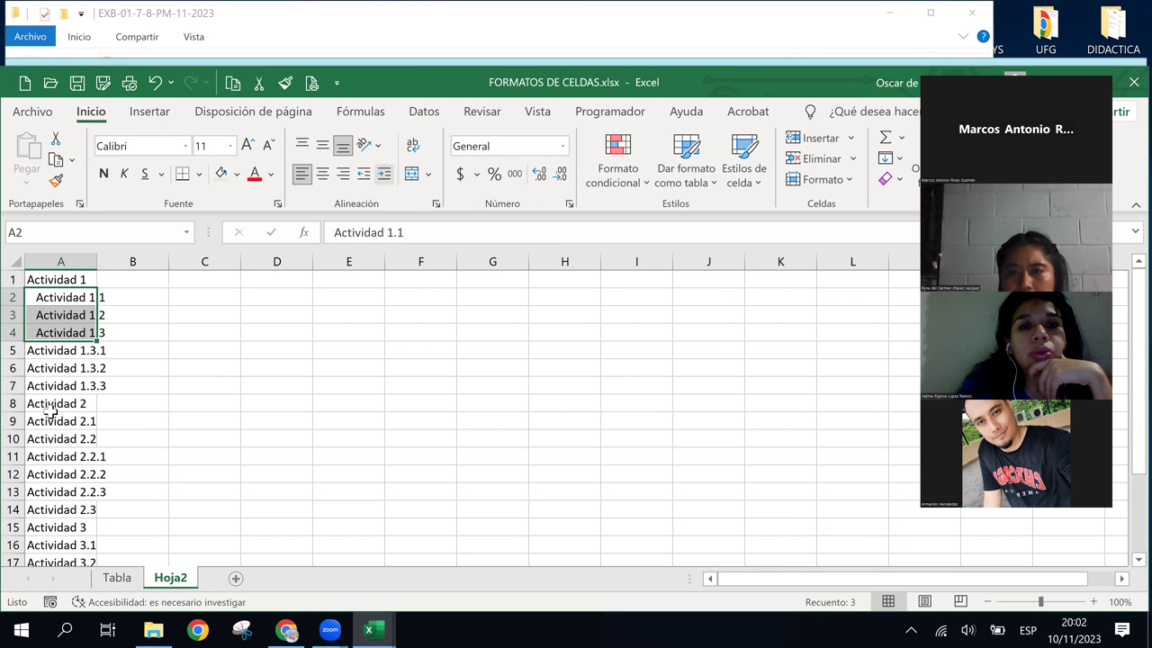
{"action": "left_click_drag", "start_coordinate": [45, 353], "coordinate": [49, 385]}
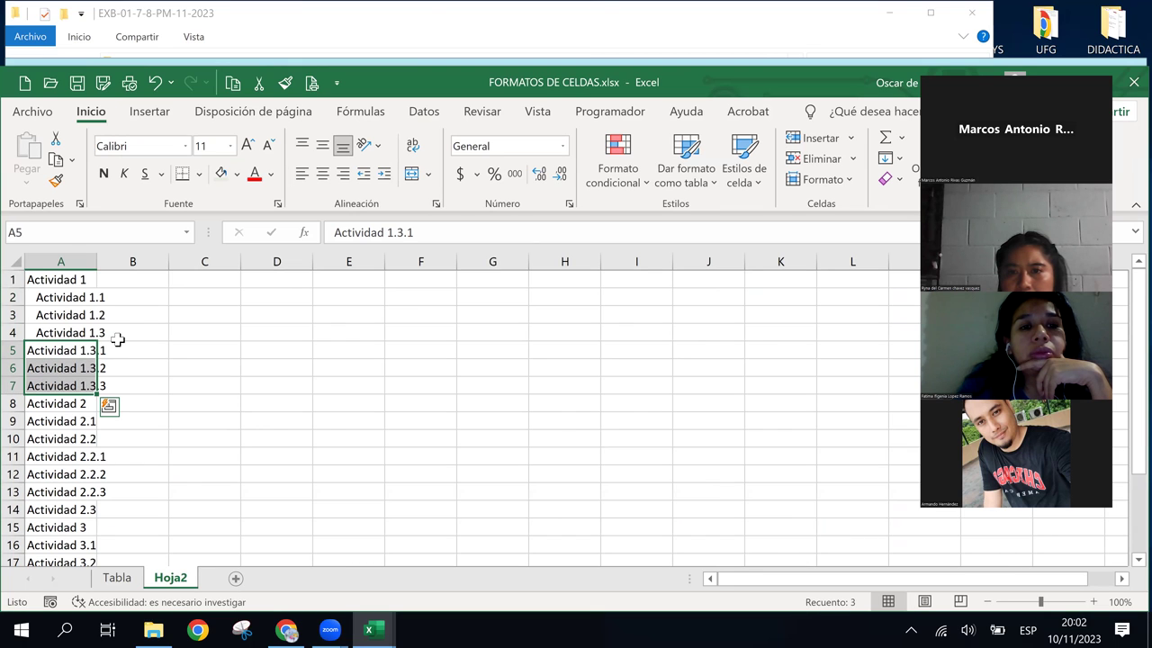
{"action": "left_click", "coordinate": [384, 173]}
{"action": "left_click", "coordinate": [384, 174]}
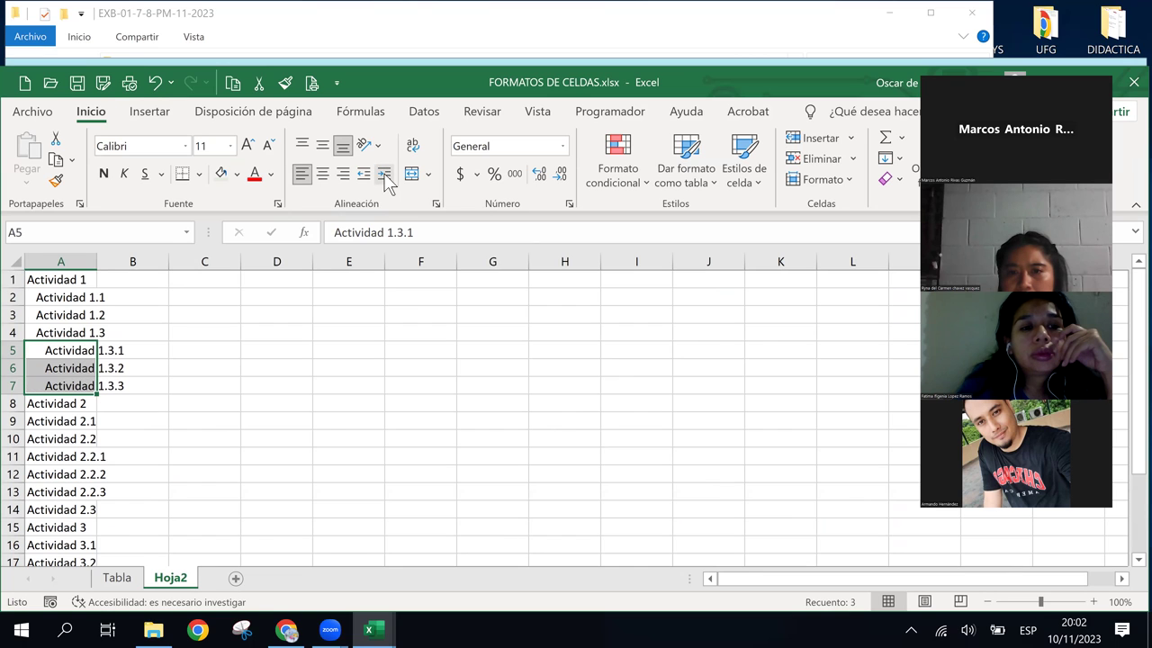
Indent Actividad 2.1–2.2 one level and Actividad 2.2.1–2.2.3 two levels
{"action": "left_click", "coordinate": [44, 406]}
{"action": "left_click_drag", "start_coordinate": [59, 420], "coordinate": [64, 433]}
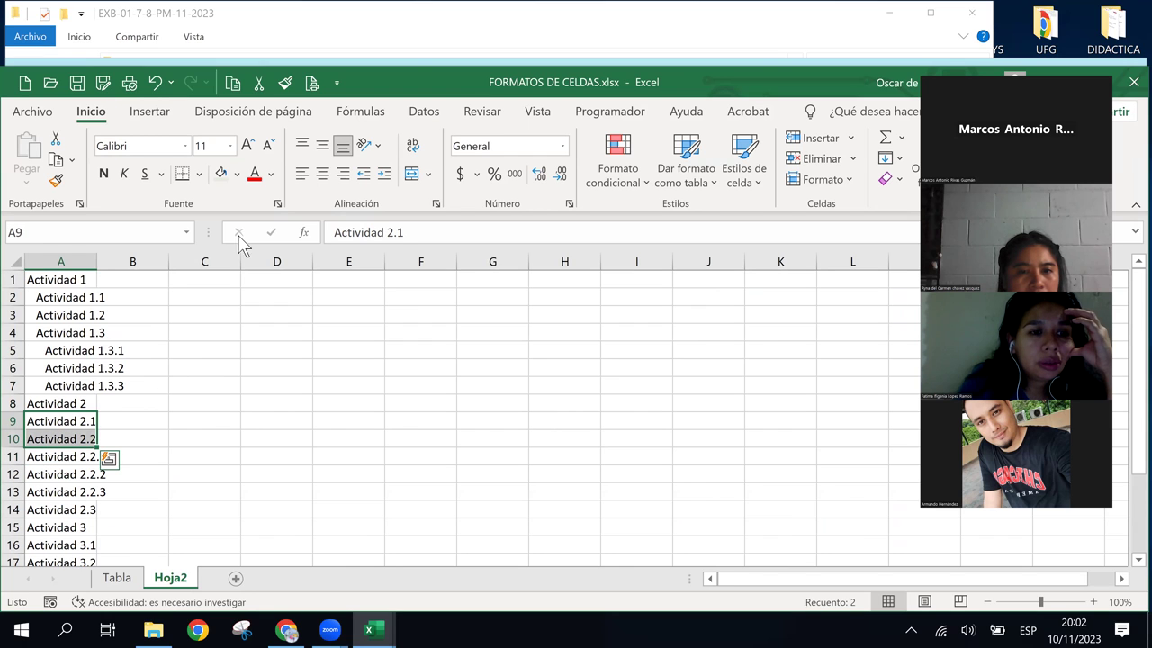
{"action": "left_click", "coordinate": [385, 174]}
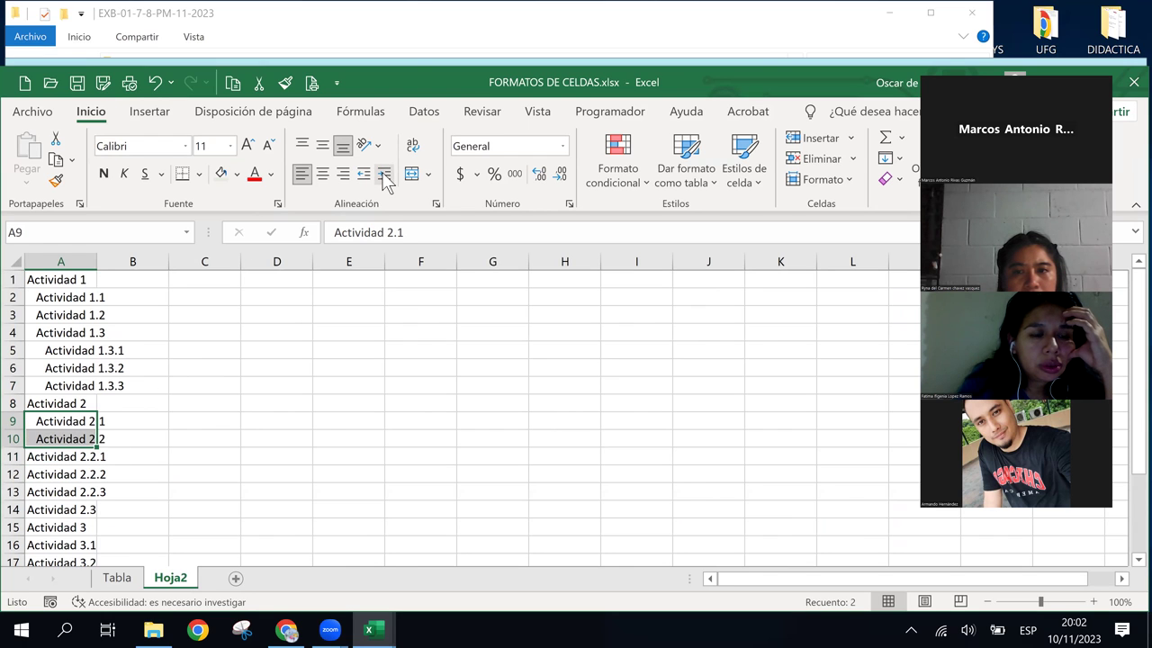
{"action": "left_click_drag", "start_coordinate": [48, 457], "coordinate": [52, 490]}
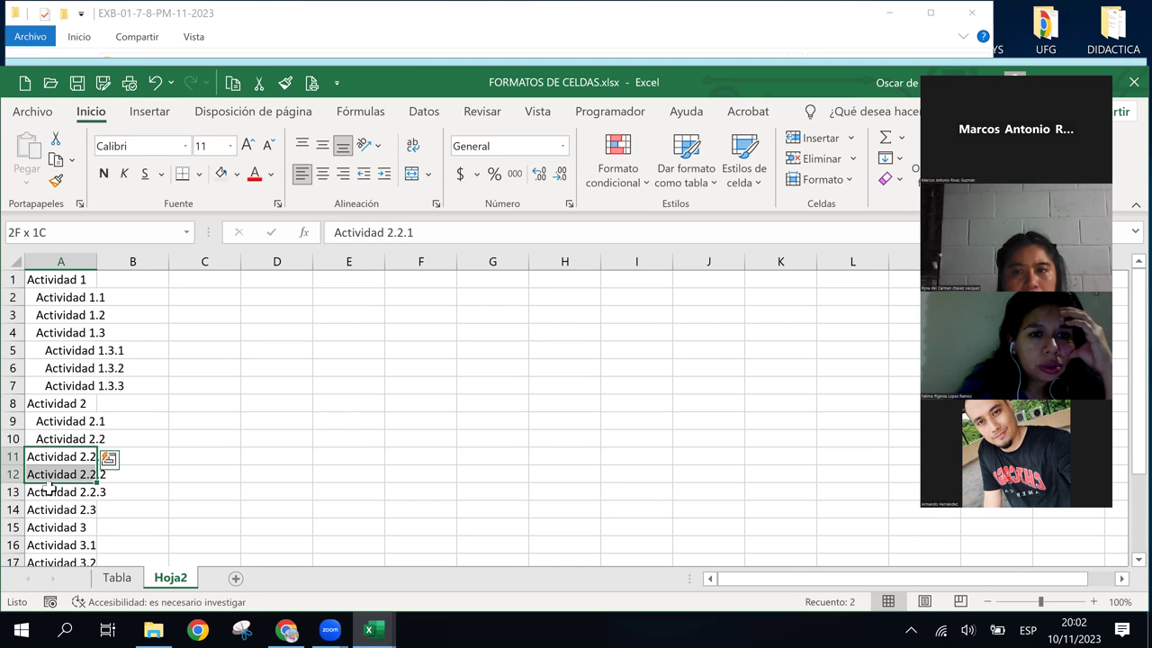
{"action": "left_click", "coordinate": [385, 174]}
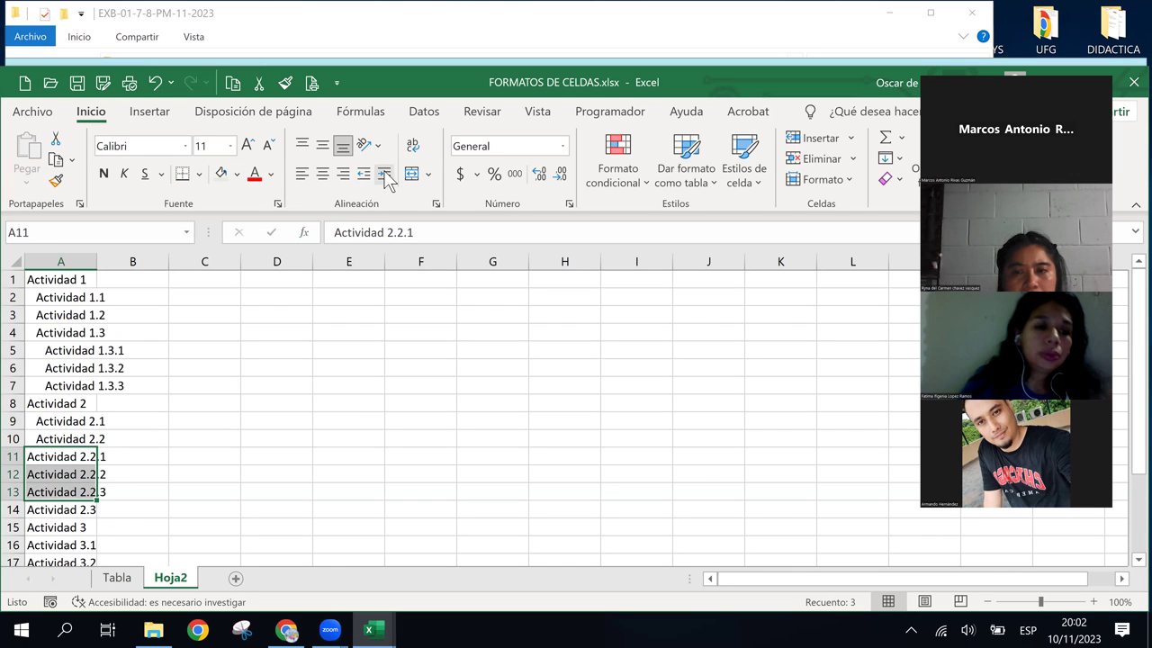
{"action": "left_click", "coordinate": [384, 173]}
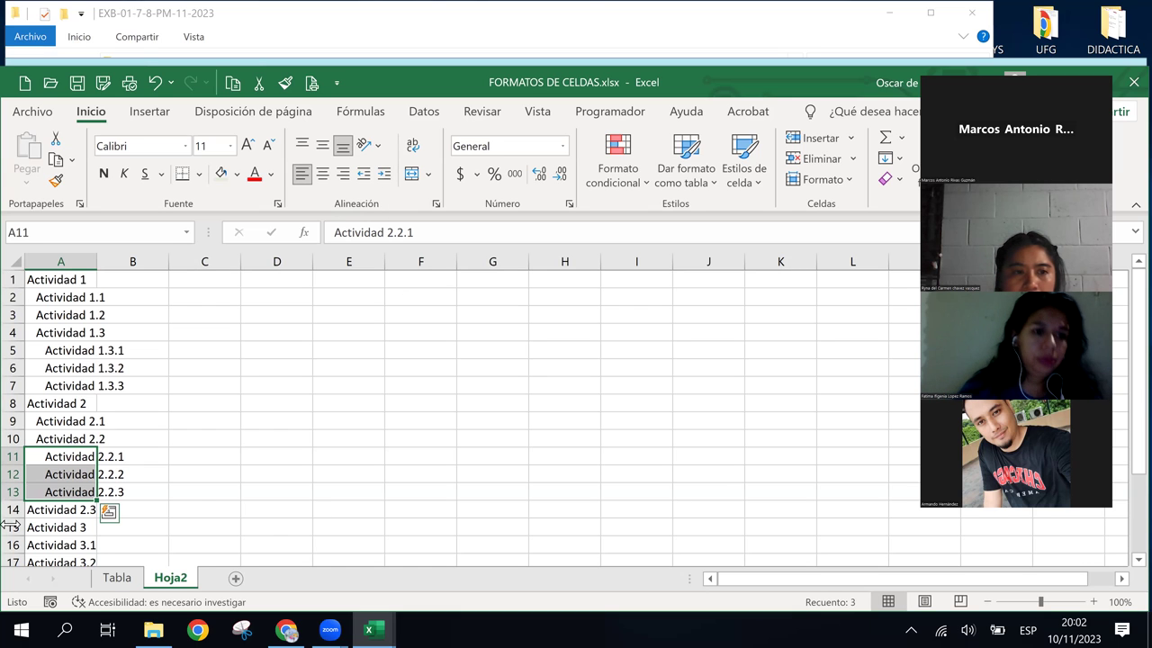
{"action": "left_click", "coordinate": [72, 527]}
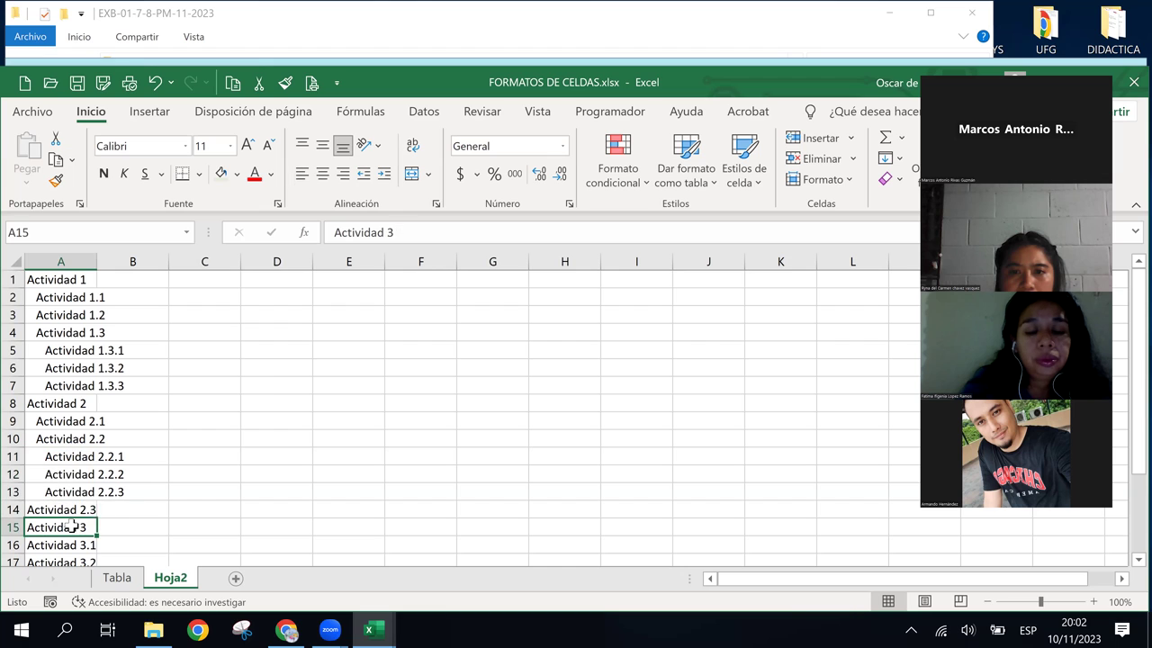
Check the indents on Actividad 1.3 and 2.1, then return to the Tabla sheet
{"action": "left_click", "coordinate": [268, 387]}
{"action": "left_click", "coordinate": [72, 333]}
{"action": "left_click", "coordinate": [75, 421]}
{"action": "left_click", "coordinate": [70, 329]}
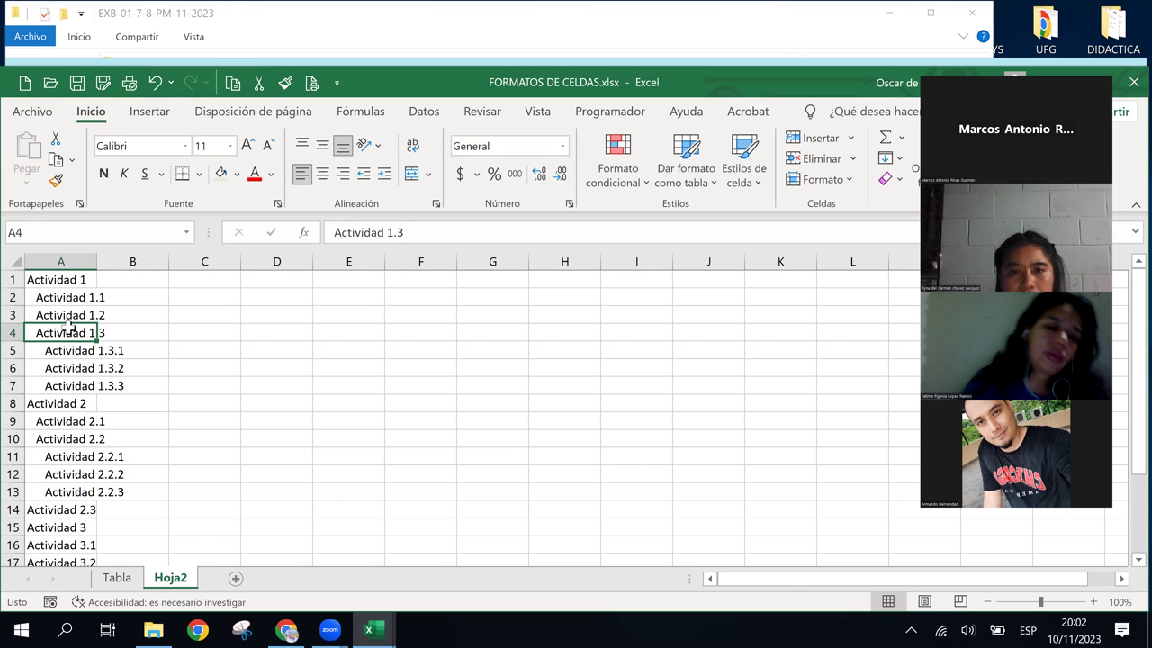
{"action": "left_click", "coordinate": [333, 315]}
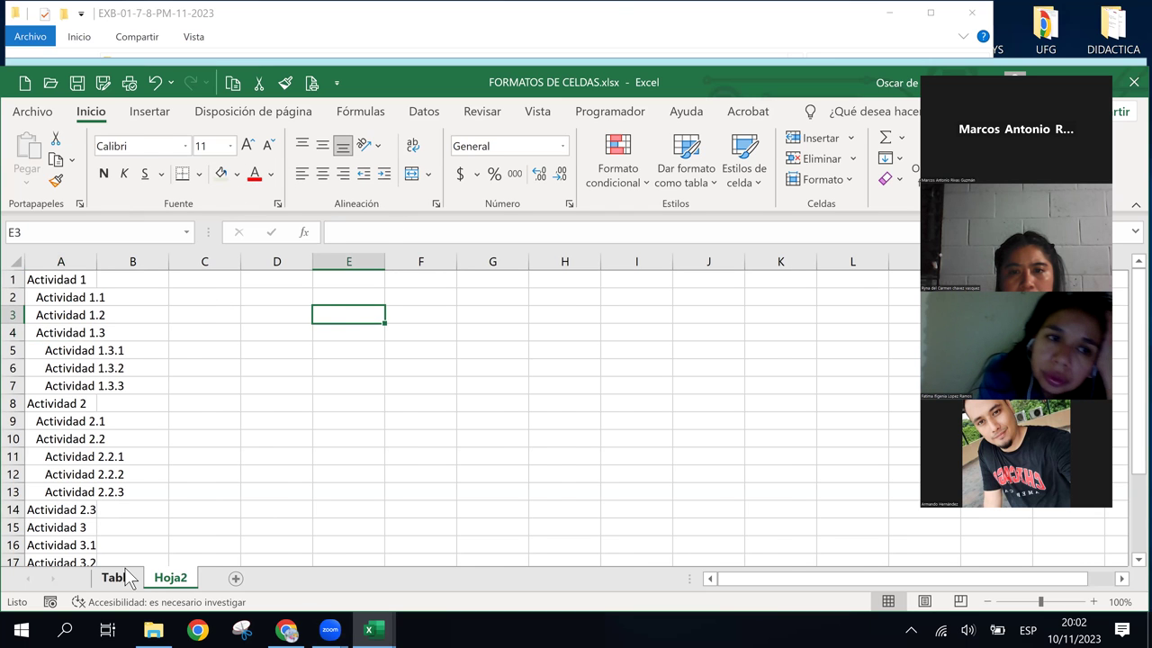
{"action": "left_click", "coordinate": [124, 578]}
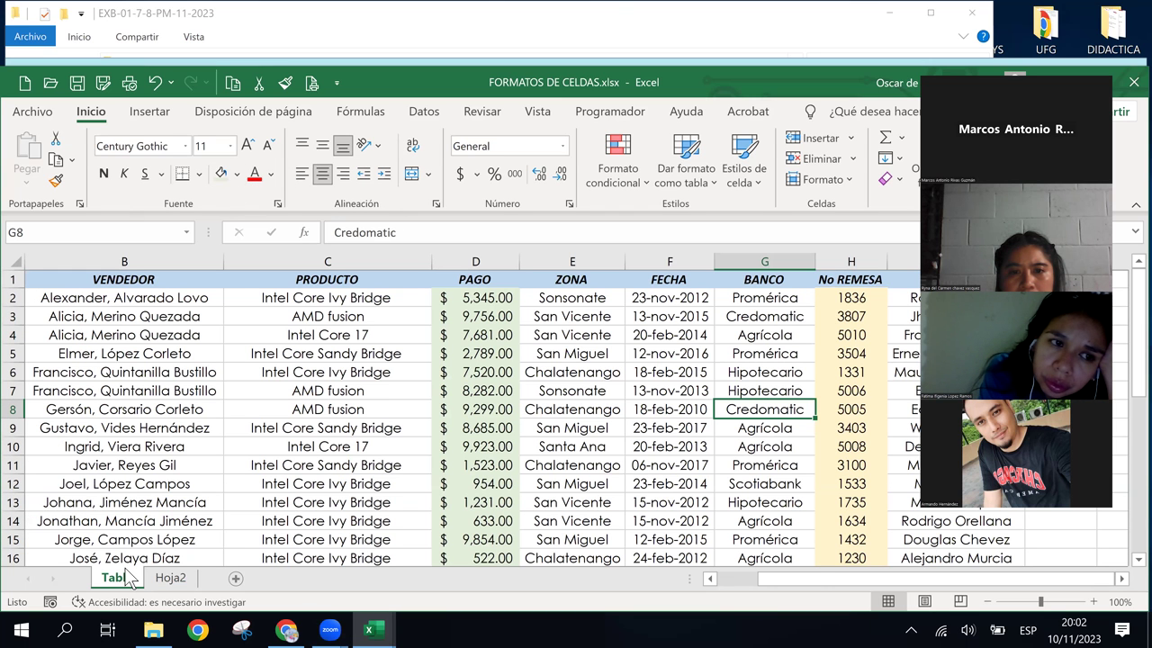